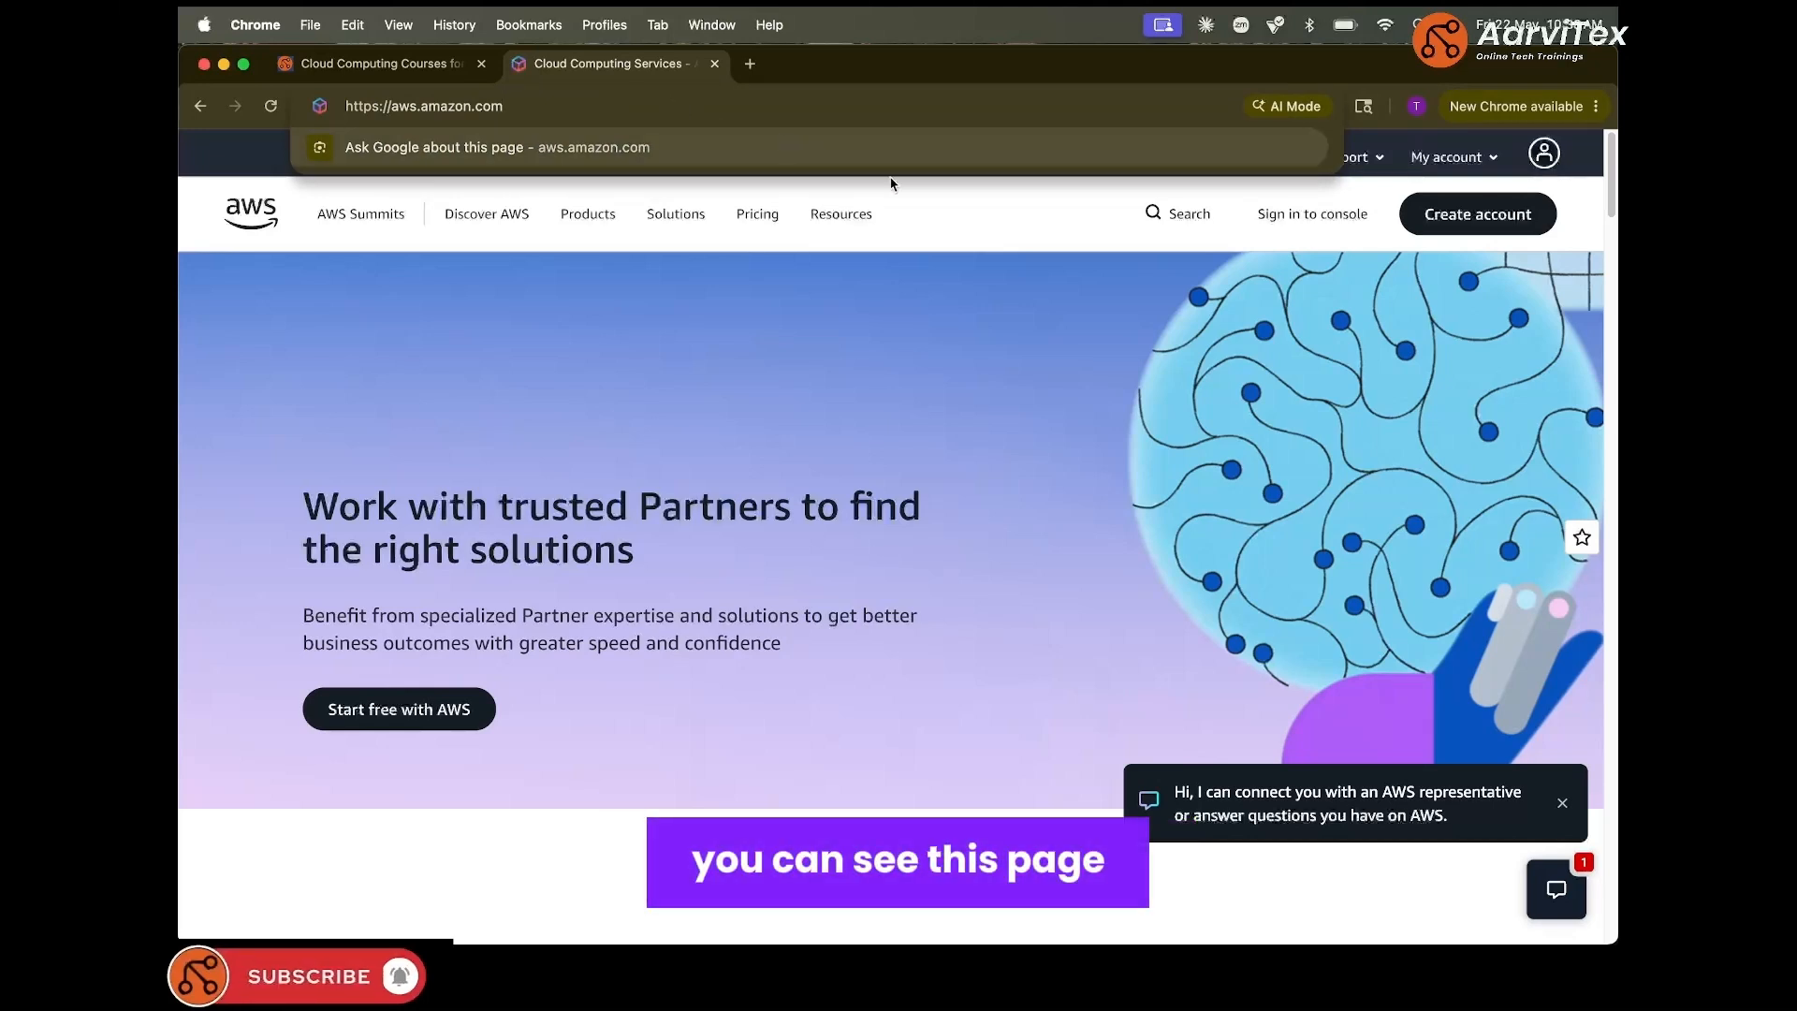
Step: Load the AWS homepage and start creating a new AWS account
key(Return)
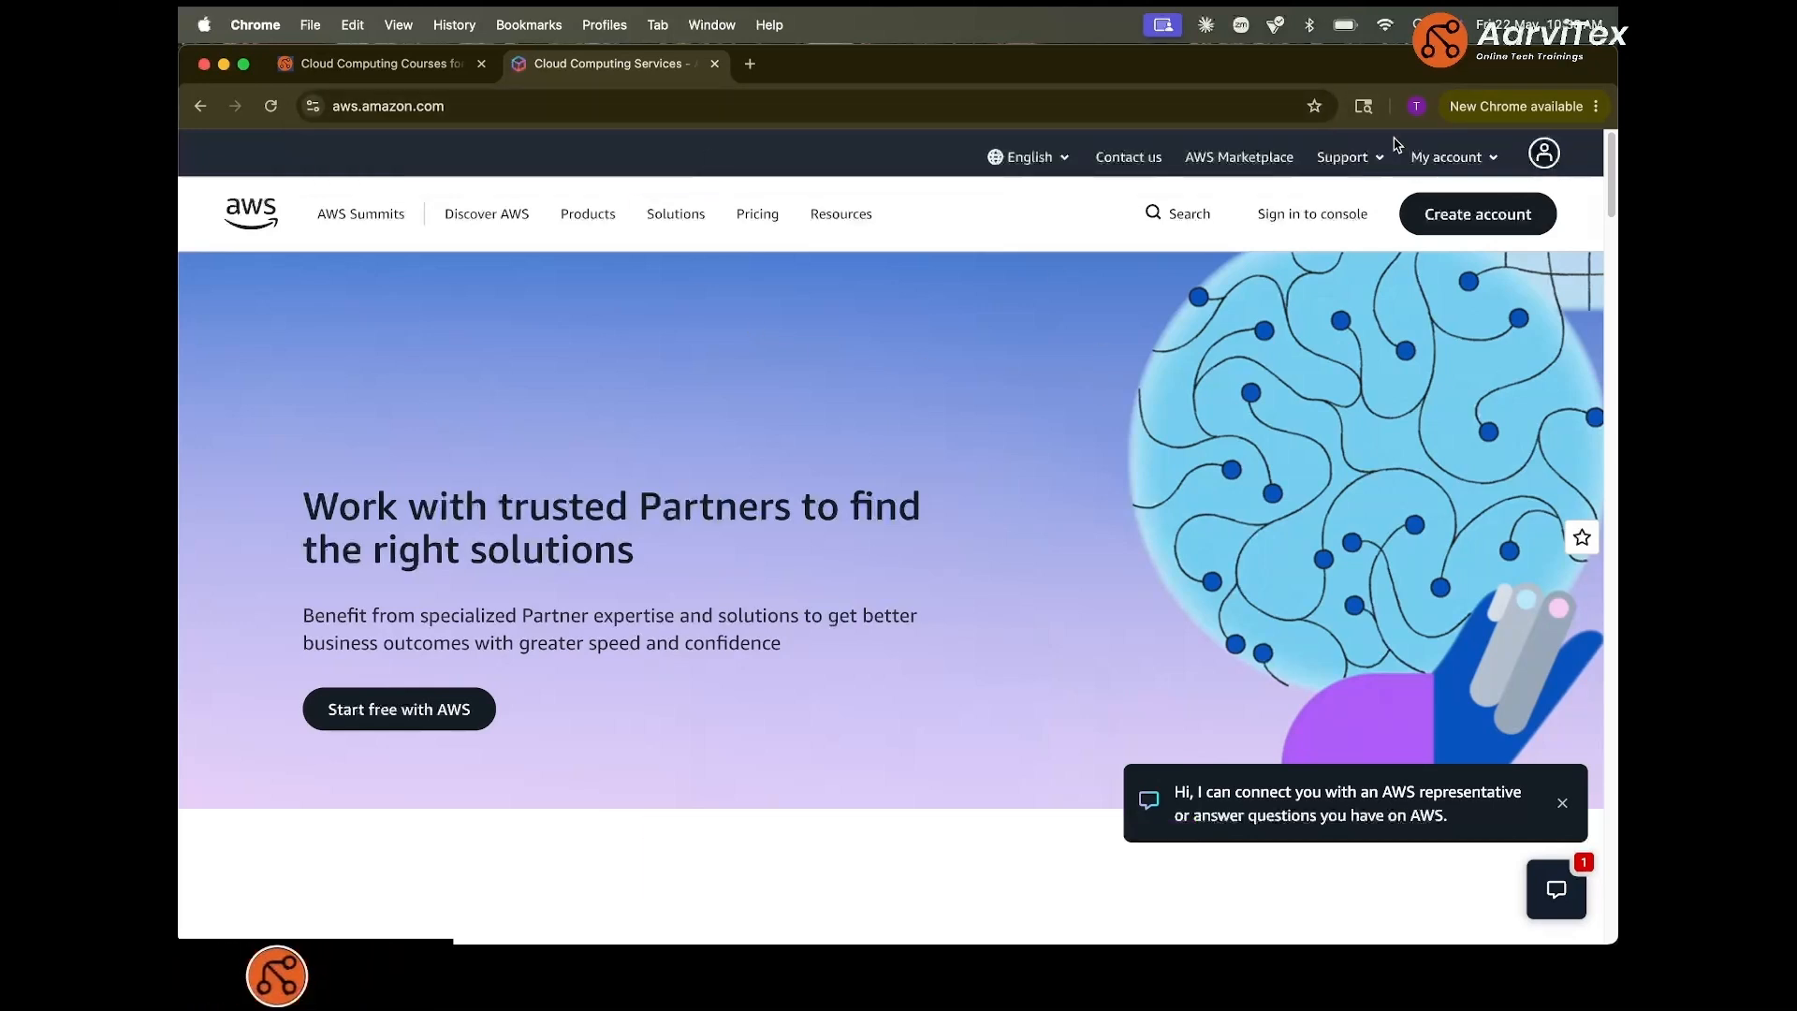
click(1478, 218)
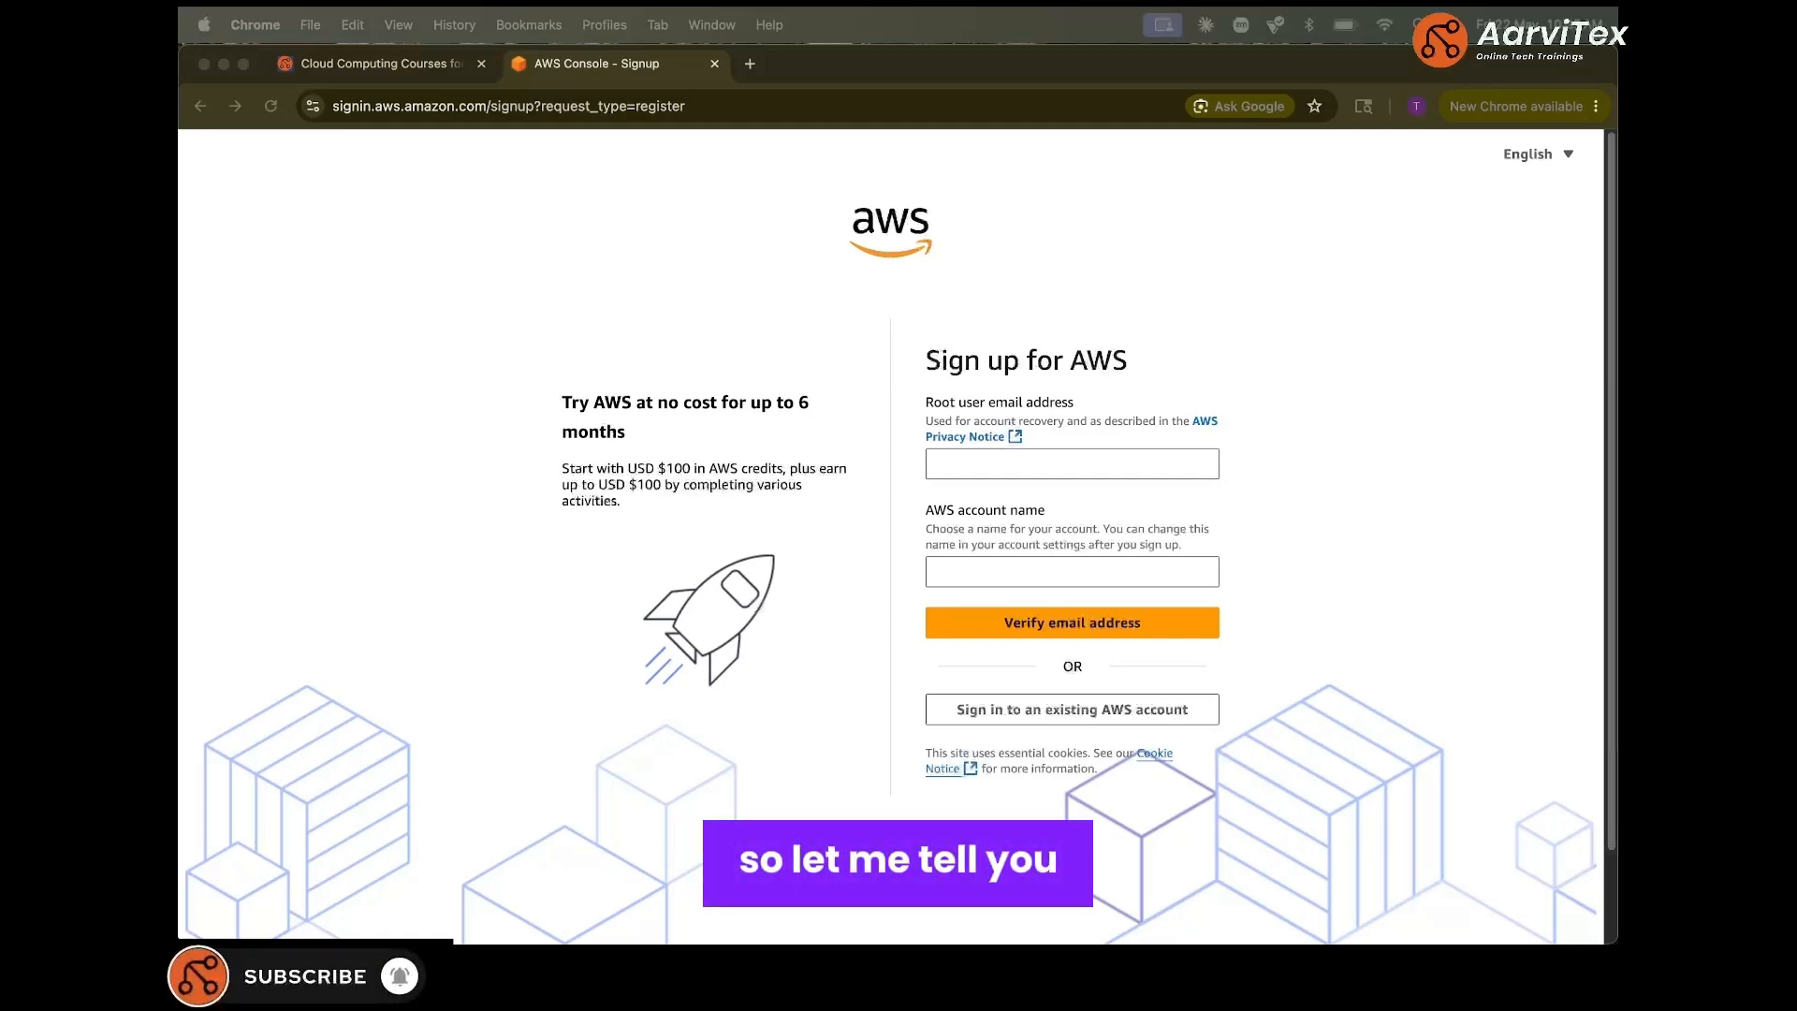
Step: Open Gmail in a new tab to check which Google account is signed in
click(1048, 461)
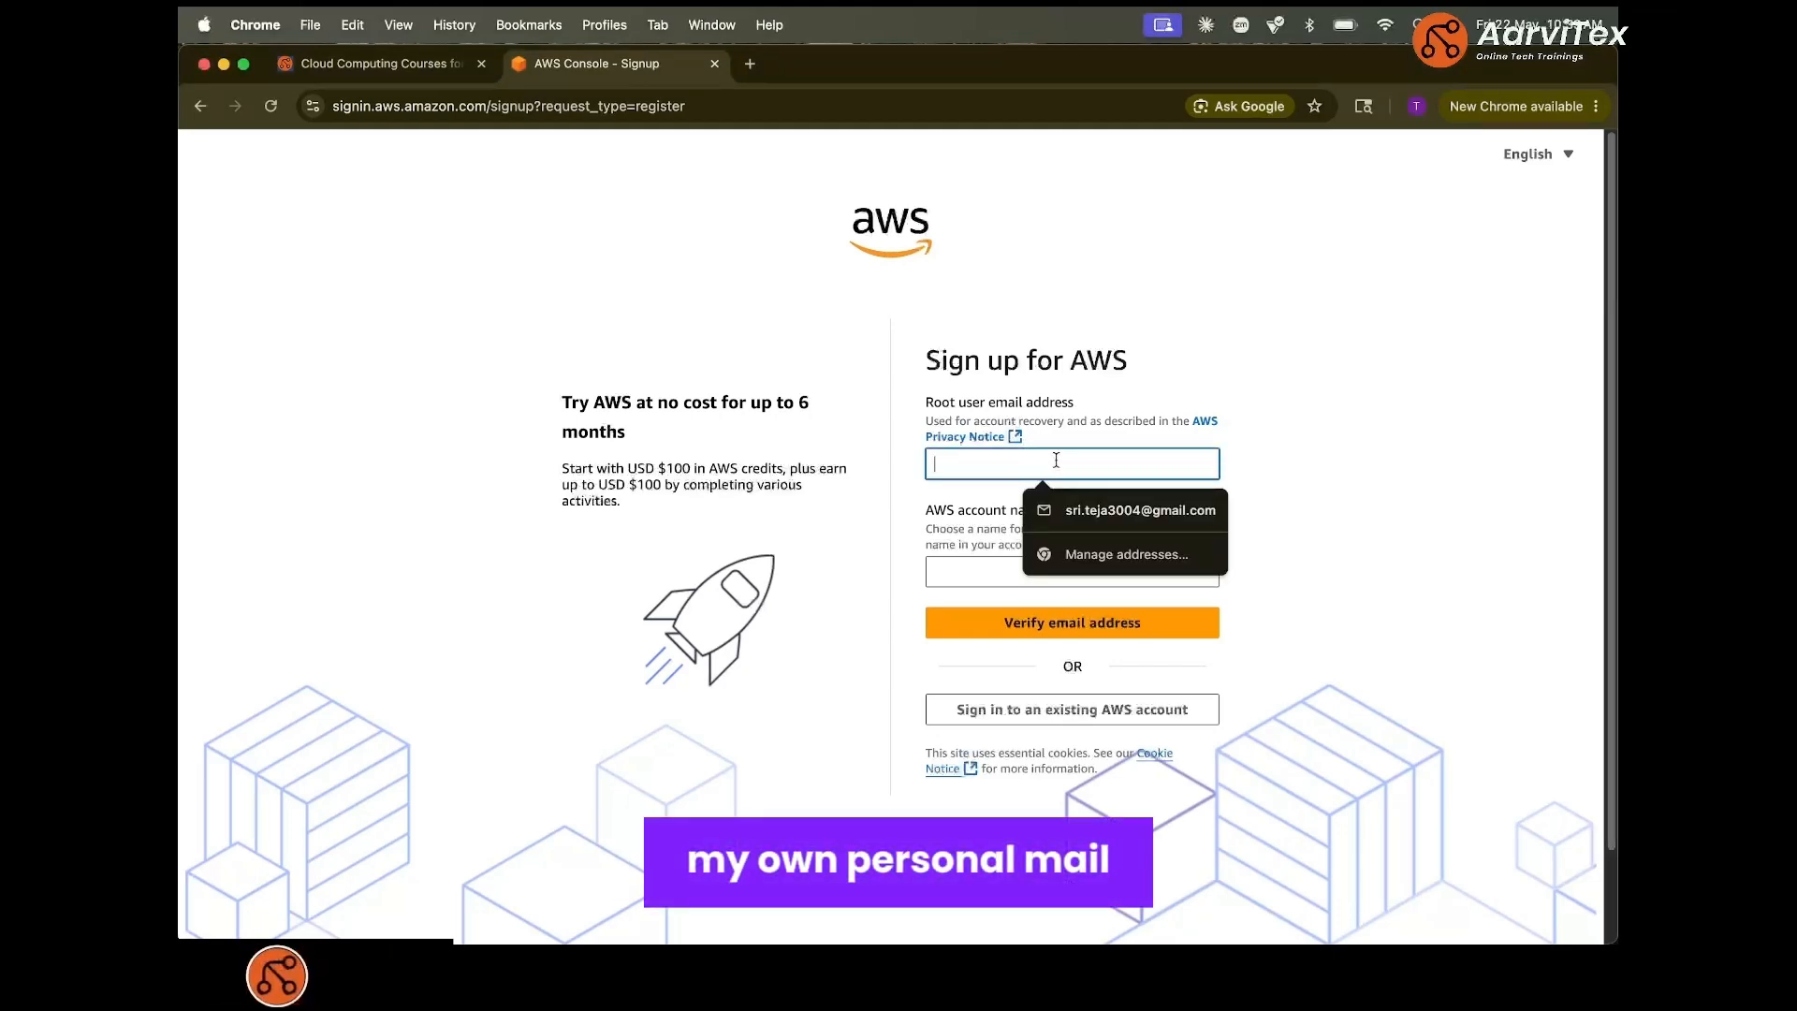
click(750, 63)
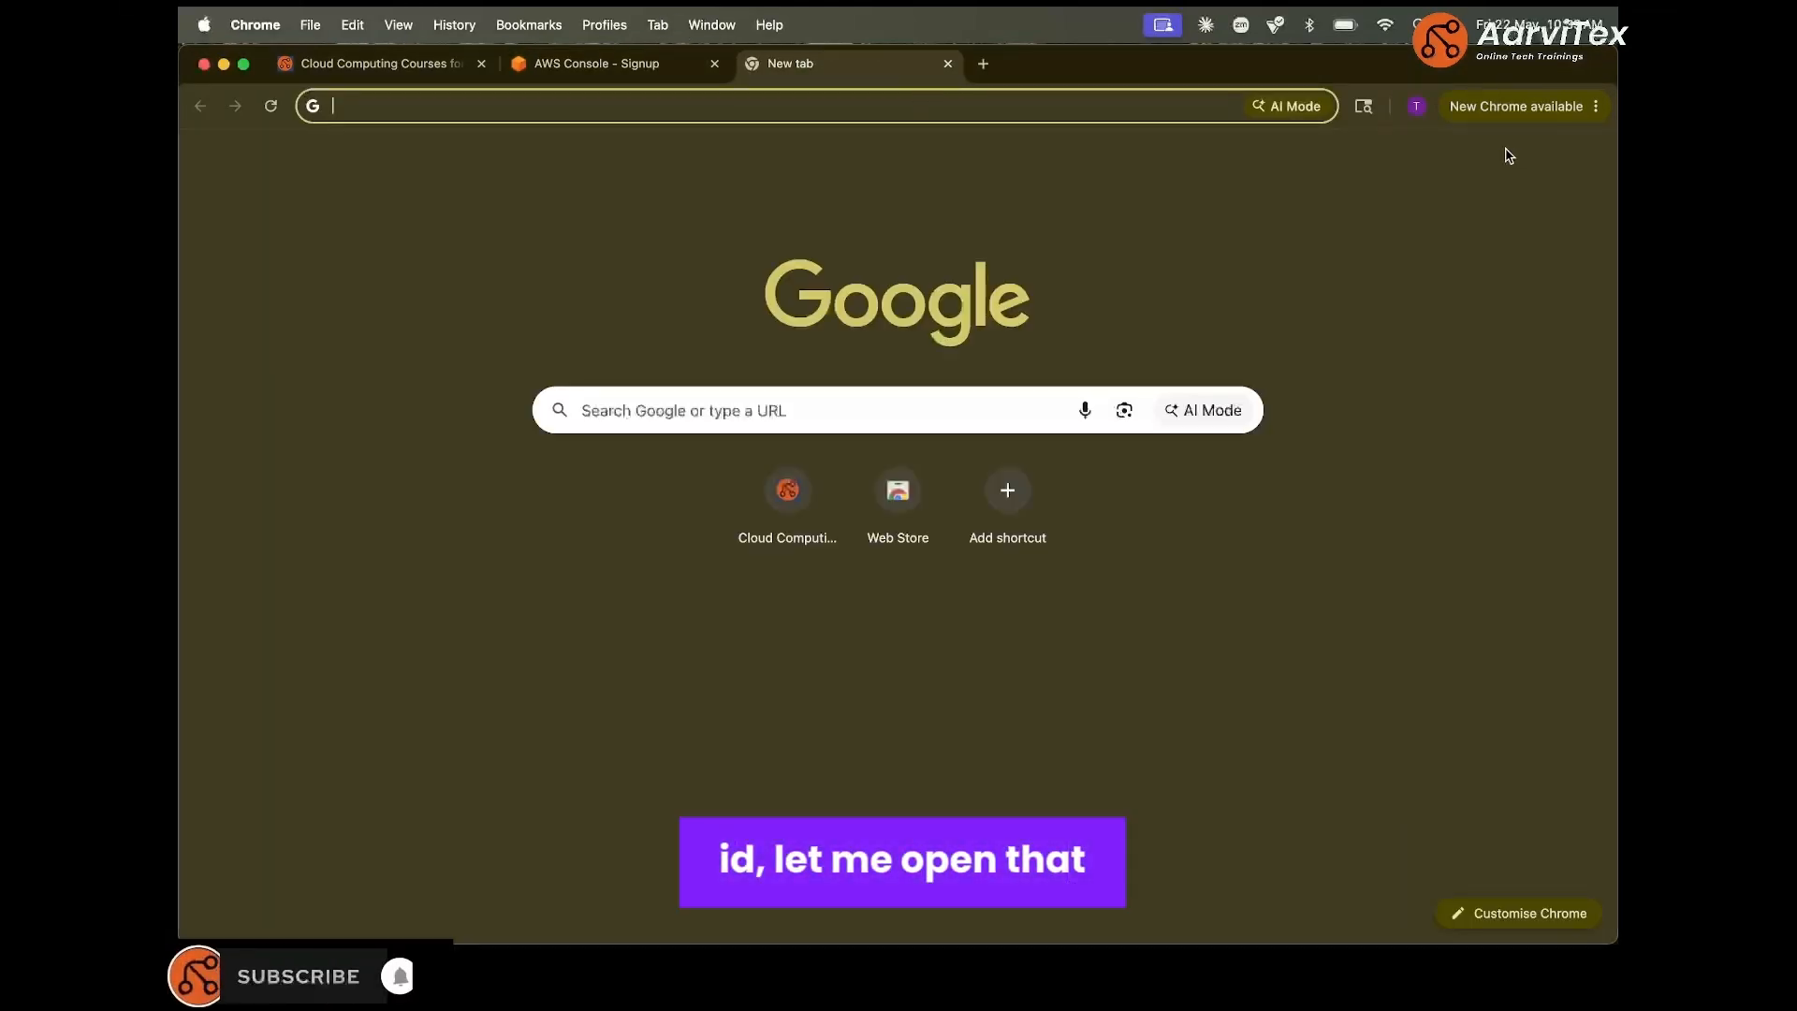
click(1430, 161)
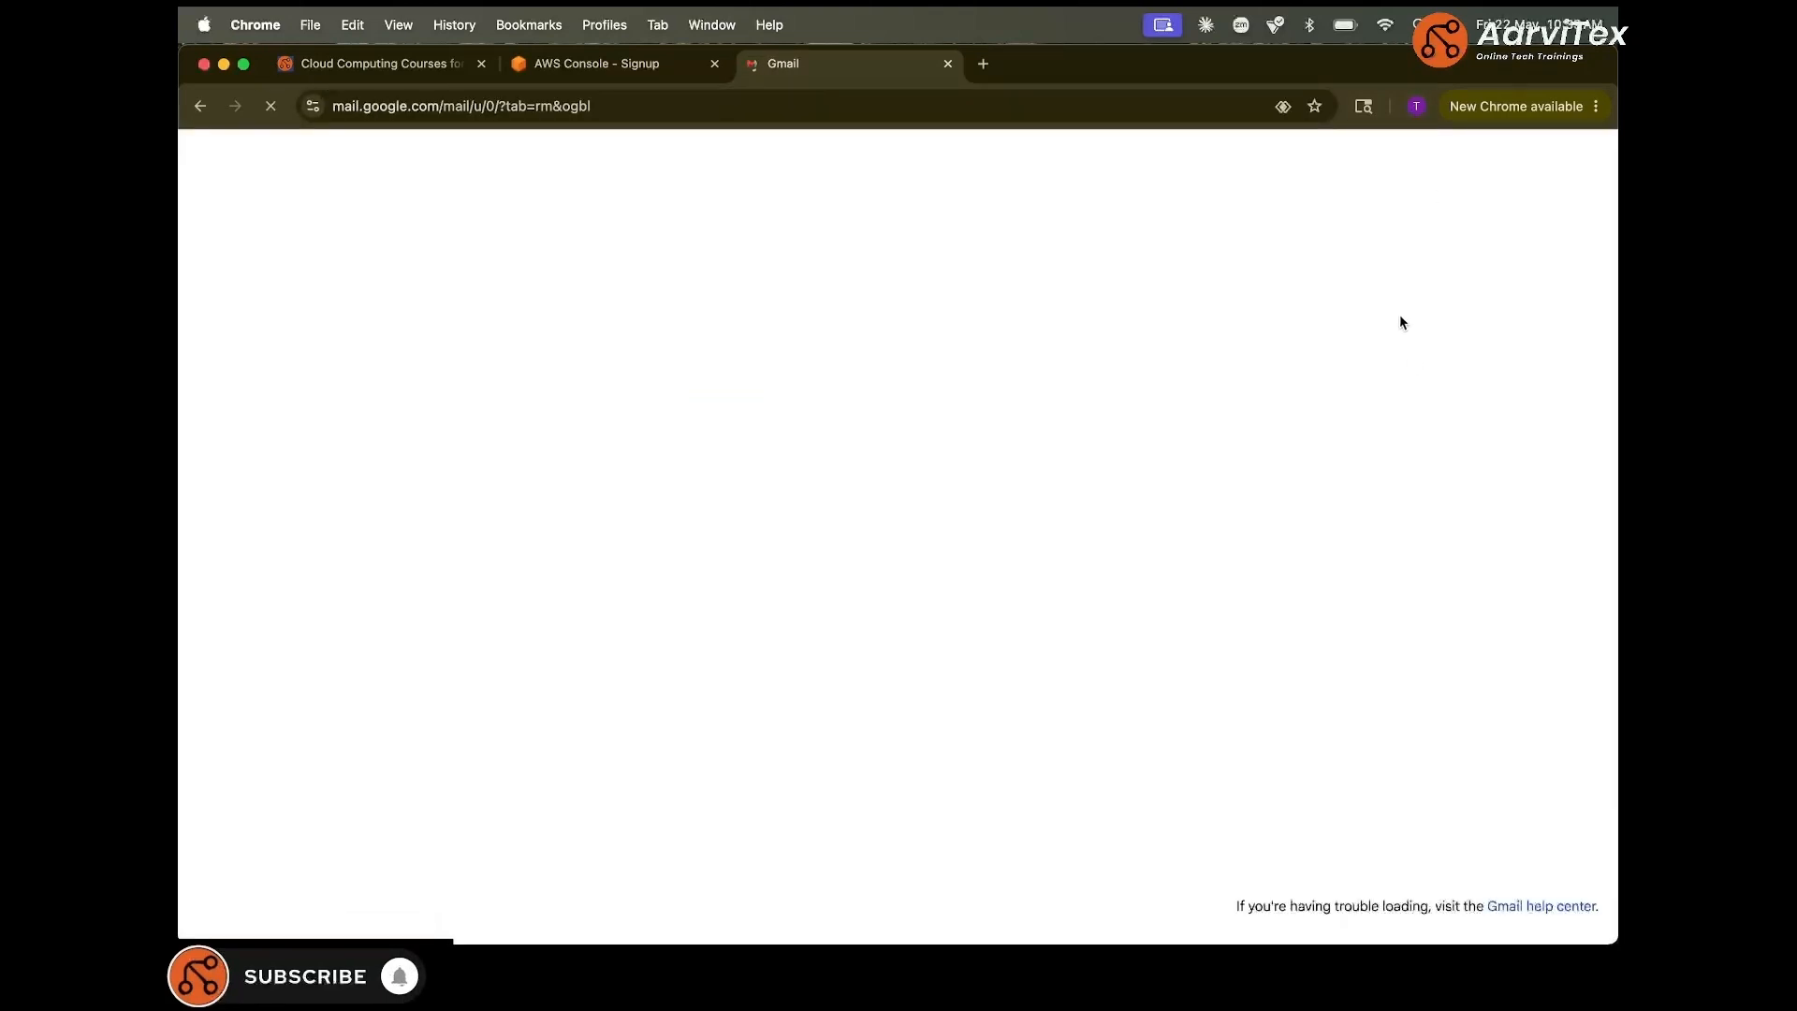
click(1585, 162)
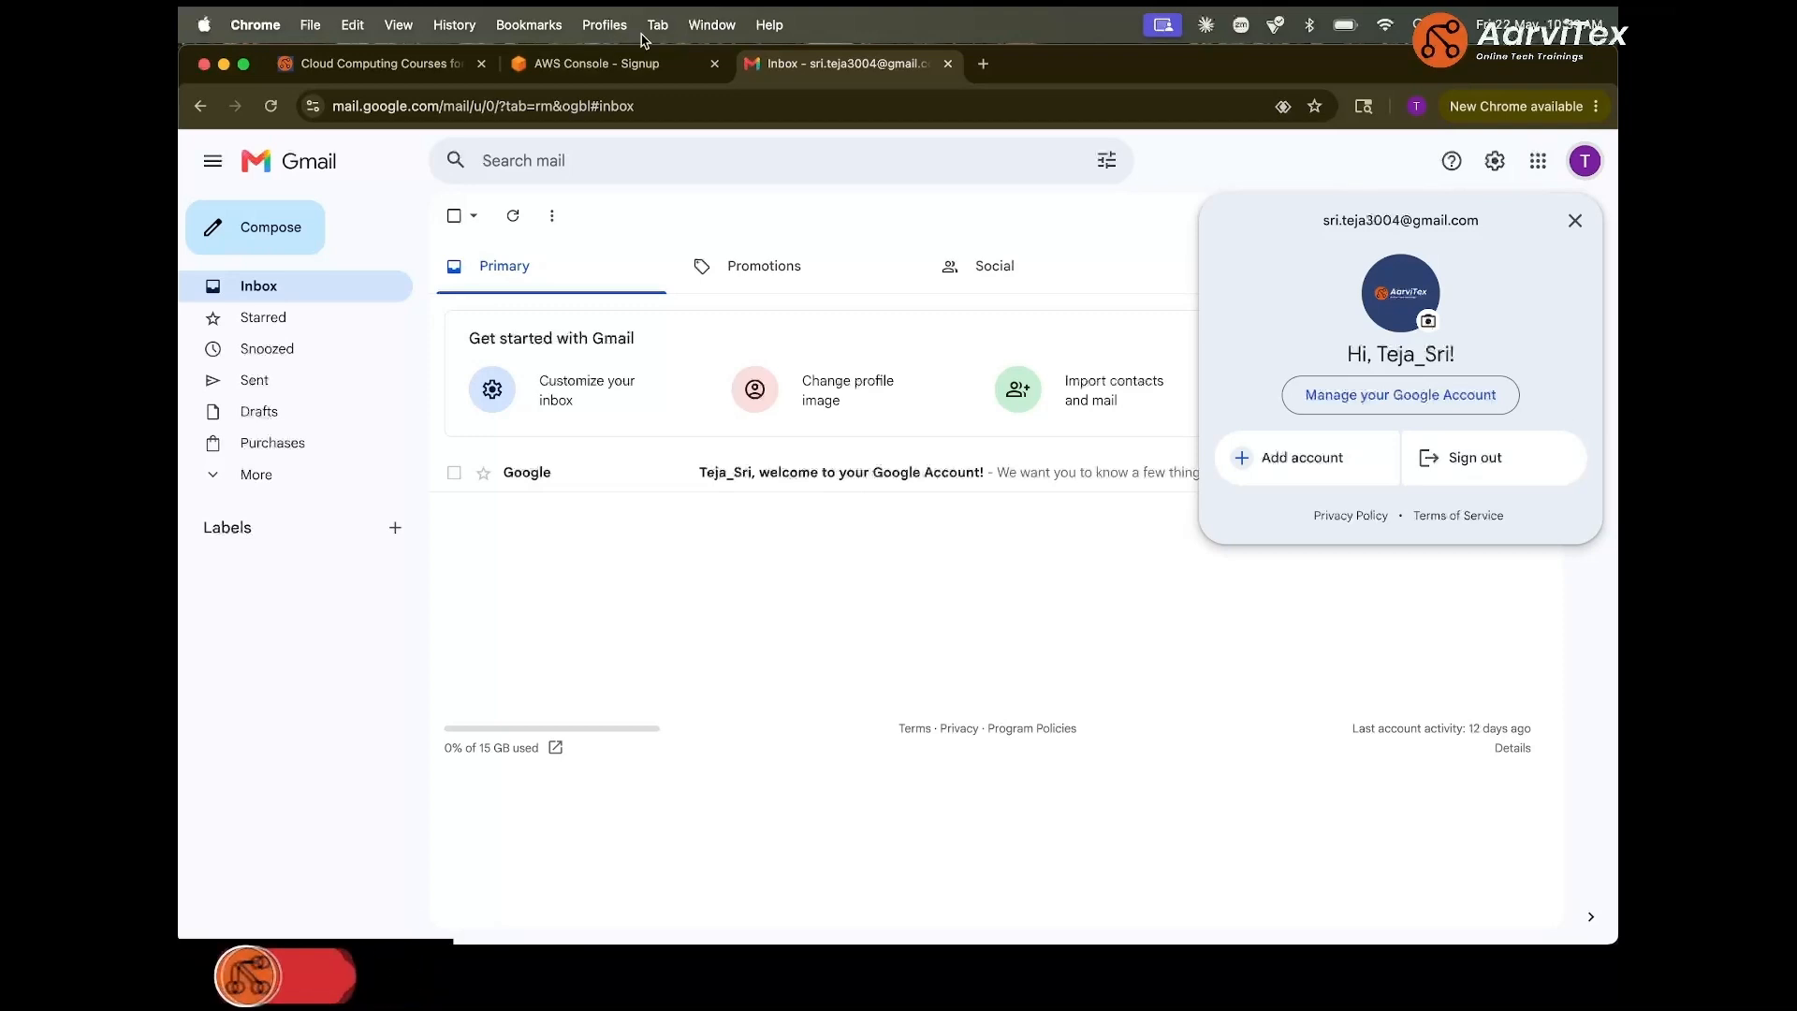
Step: Enter the personal Gmail address as the root user email and correct the misspelled letter
click(652, 64)
click(926, 463)
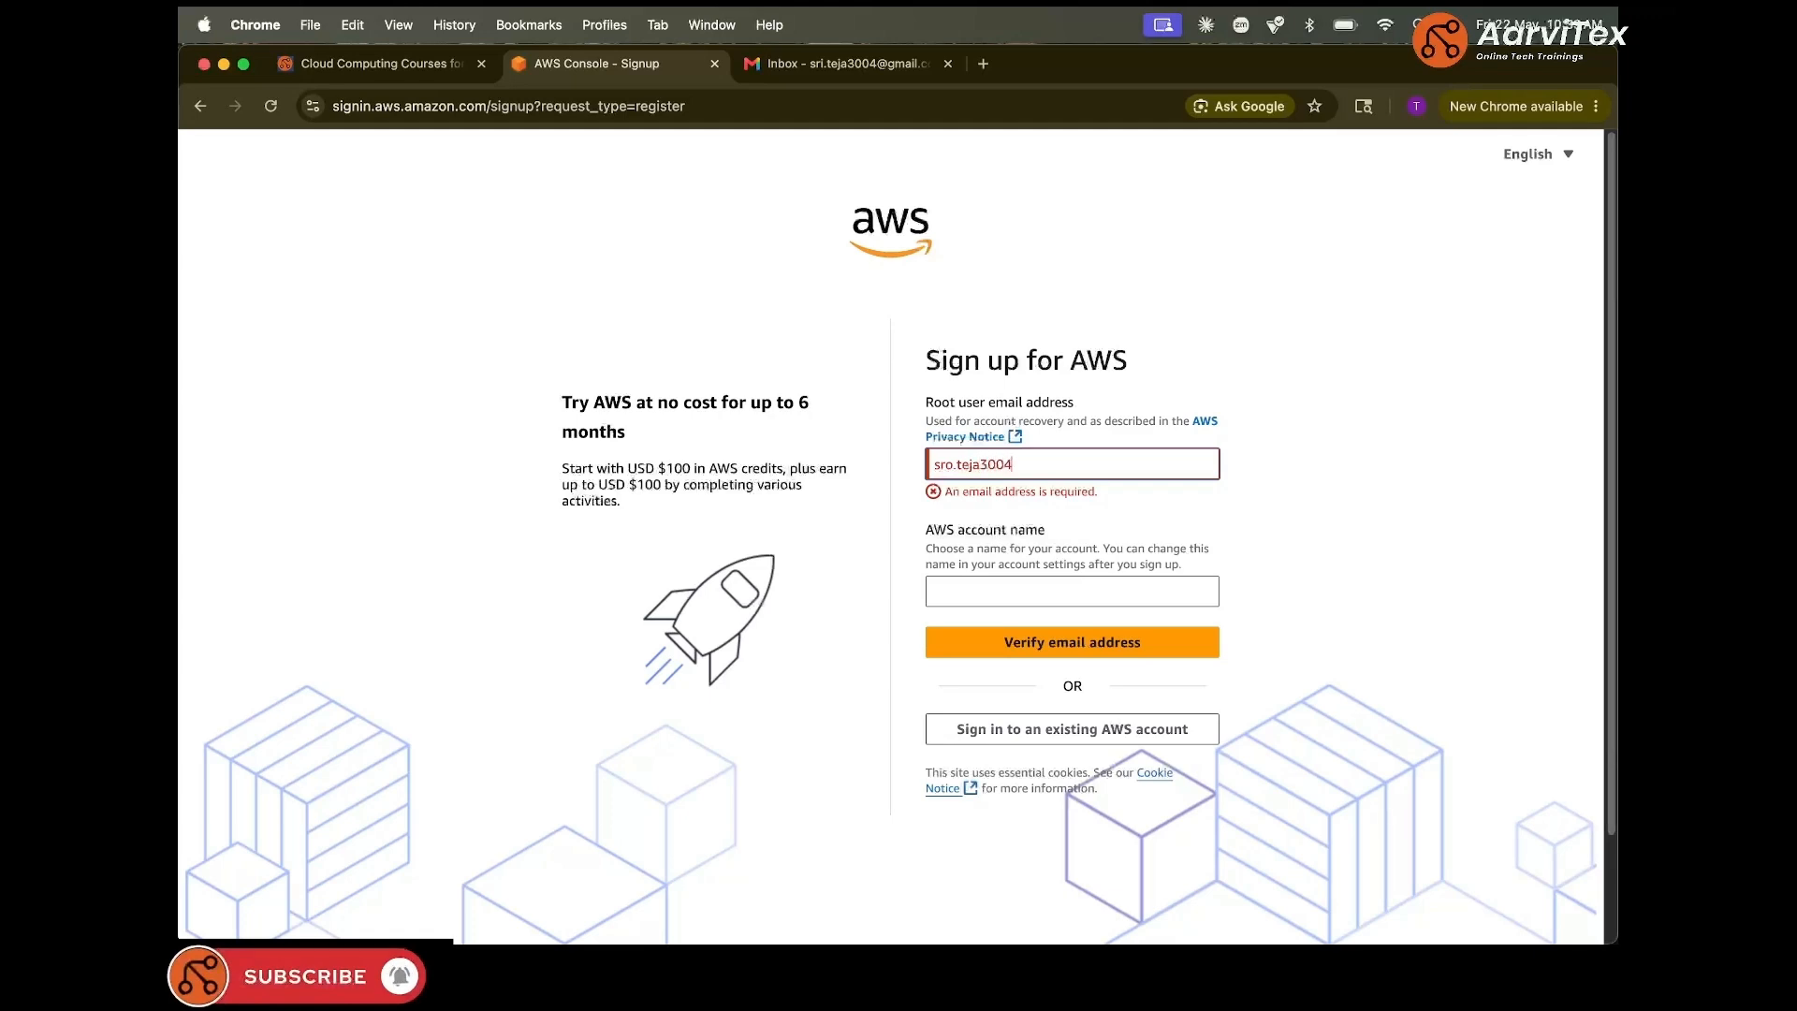
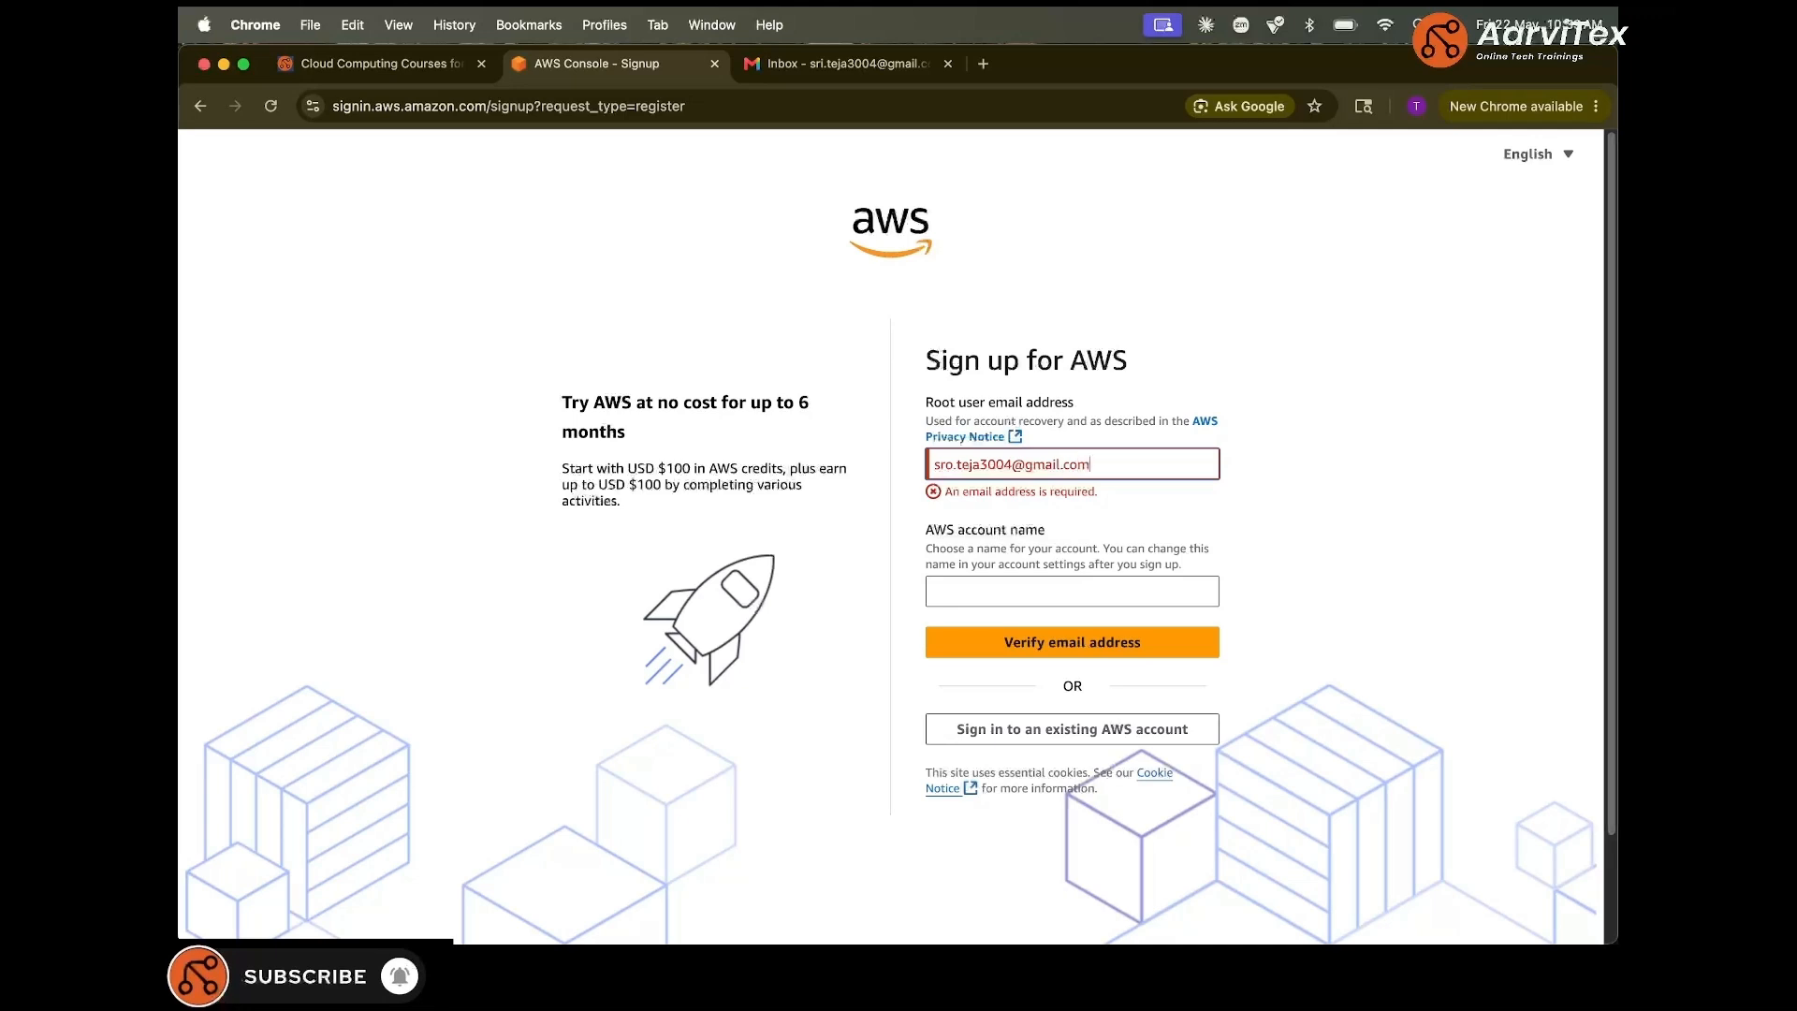
click(948, 465)
key(BackSpace)
text(i)
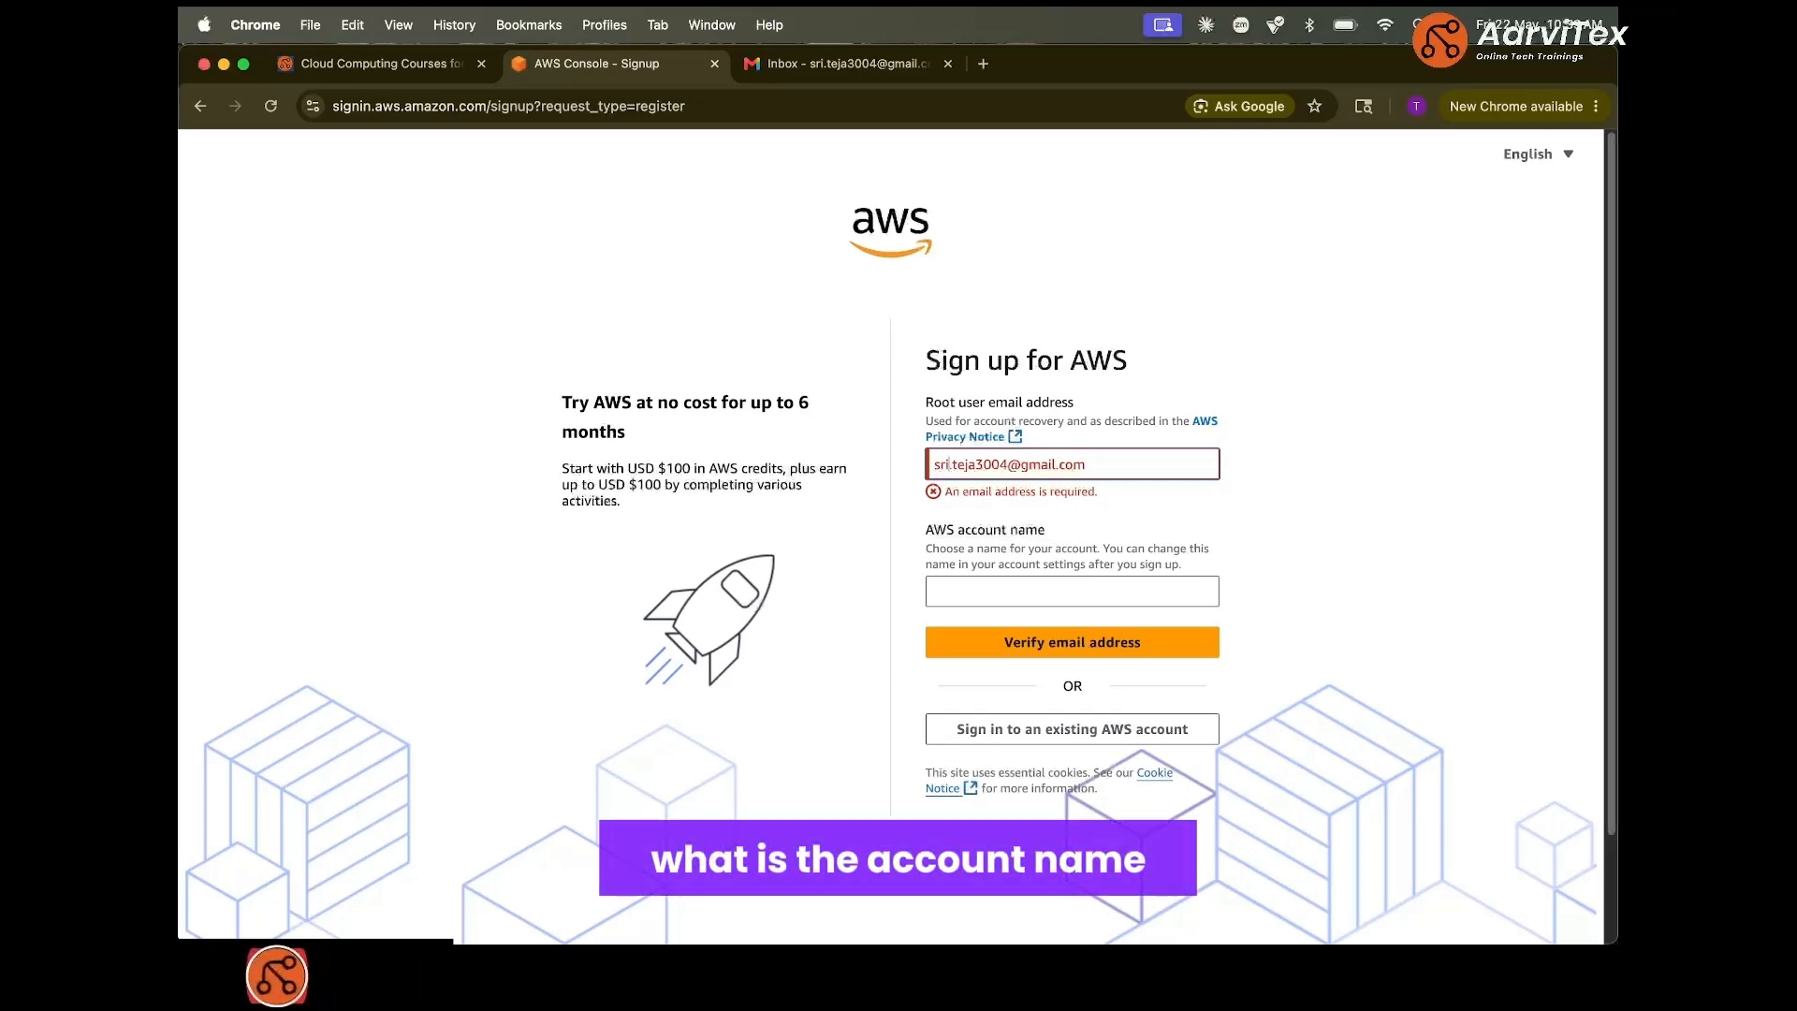
Step: Name the AWS account Aarvitex-2026 and submit the email address for verification
click(1066, 592)
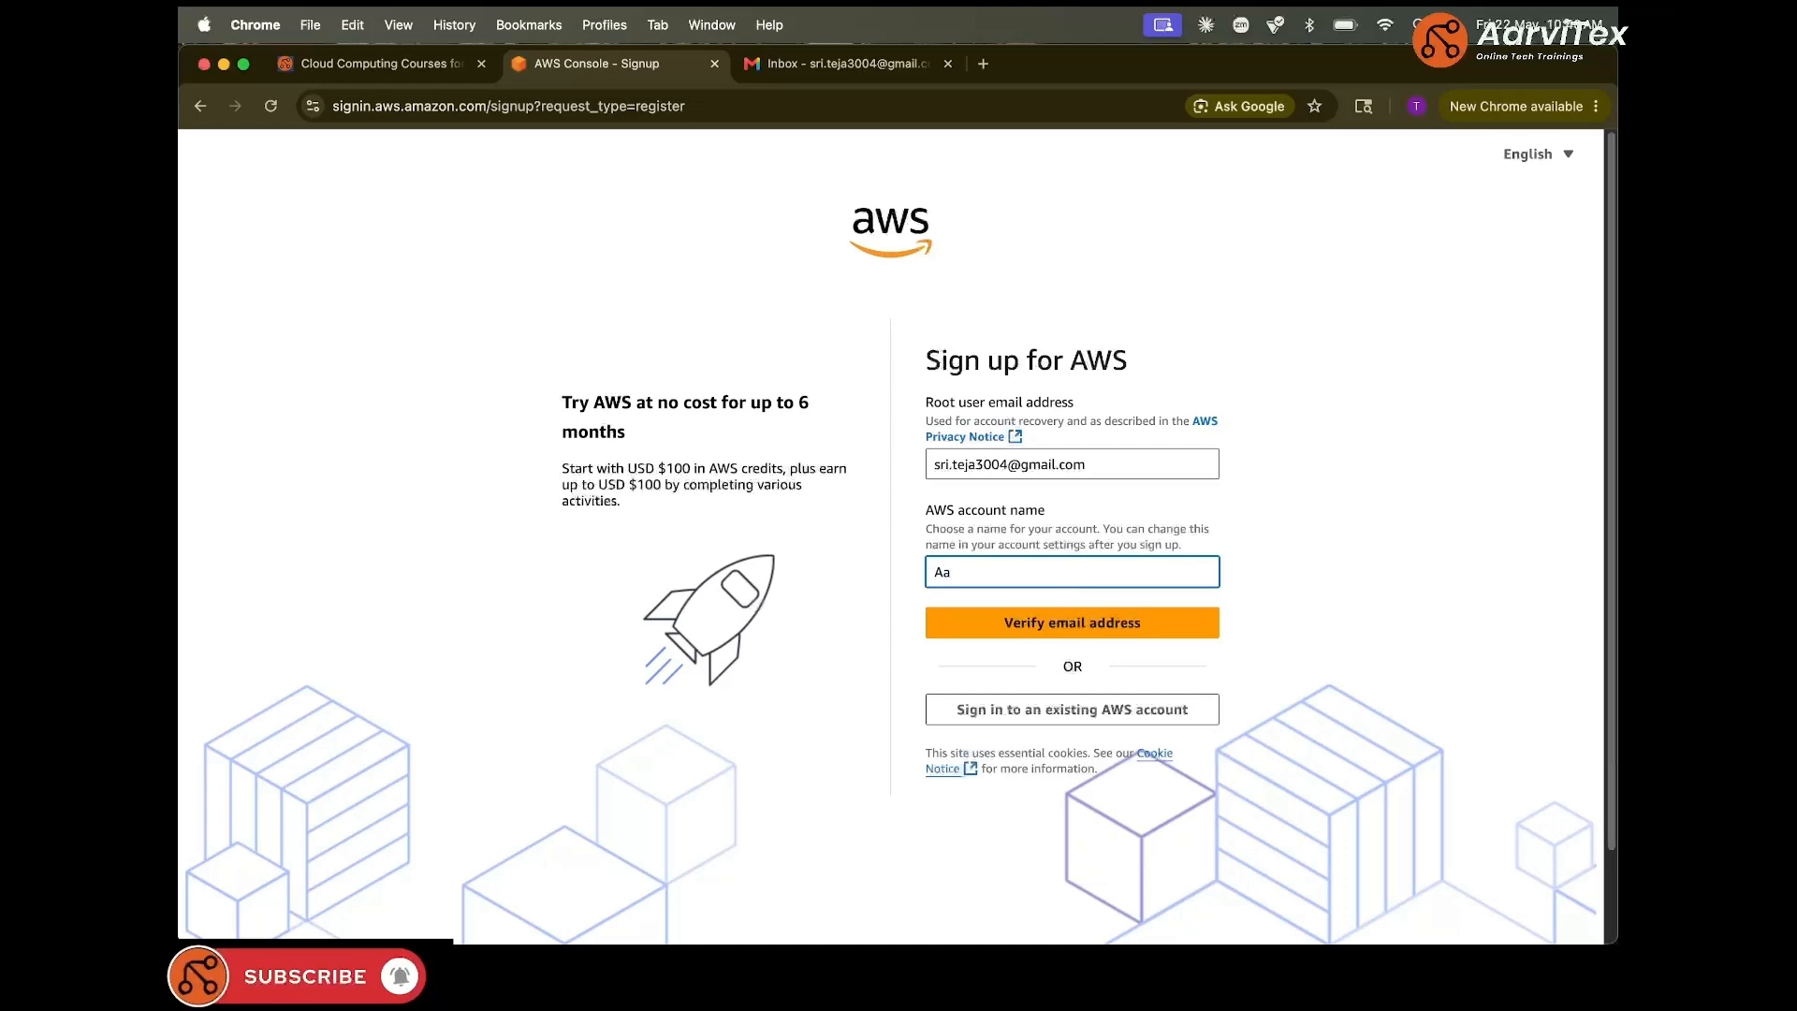
text(vitex)
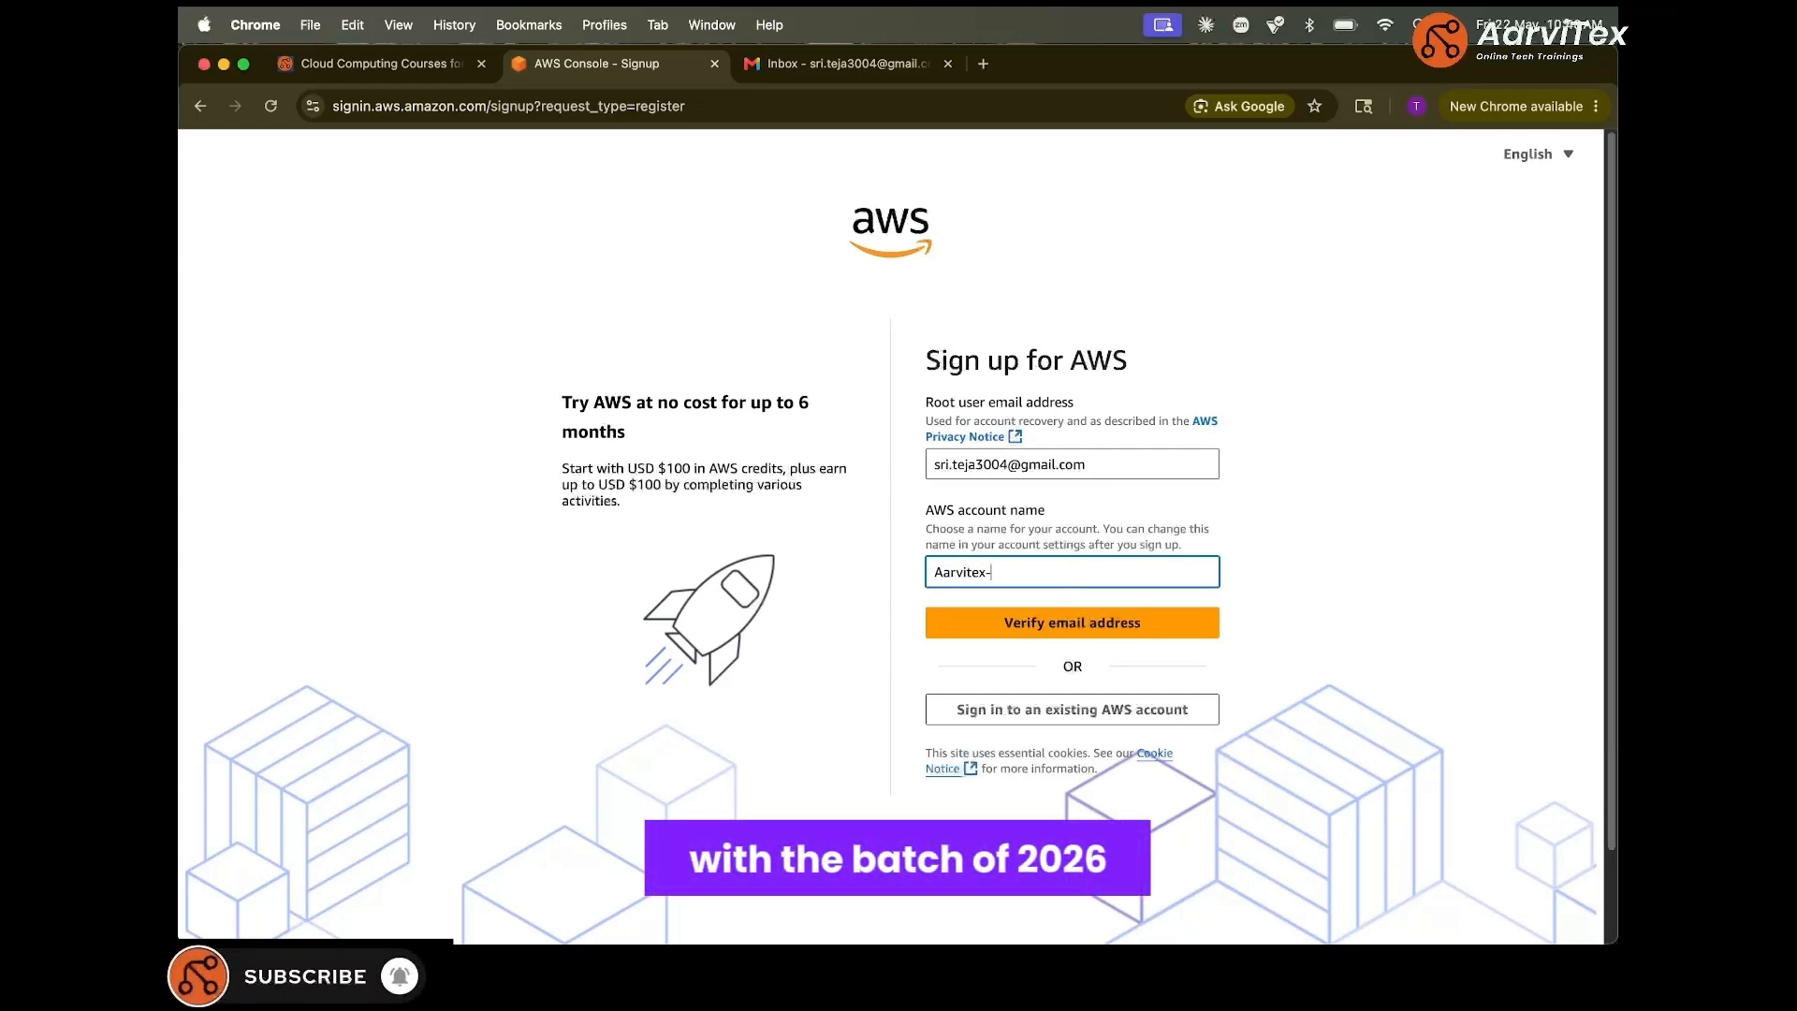
text(-2026)
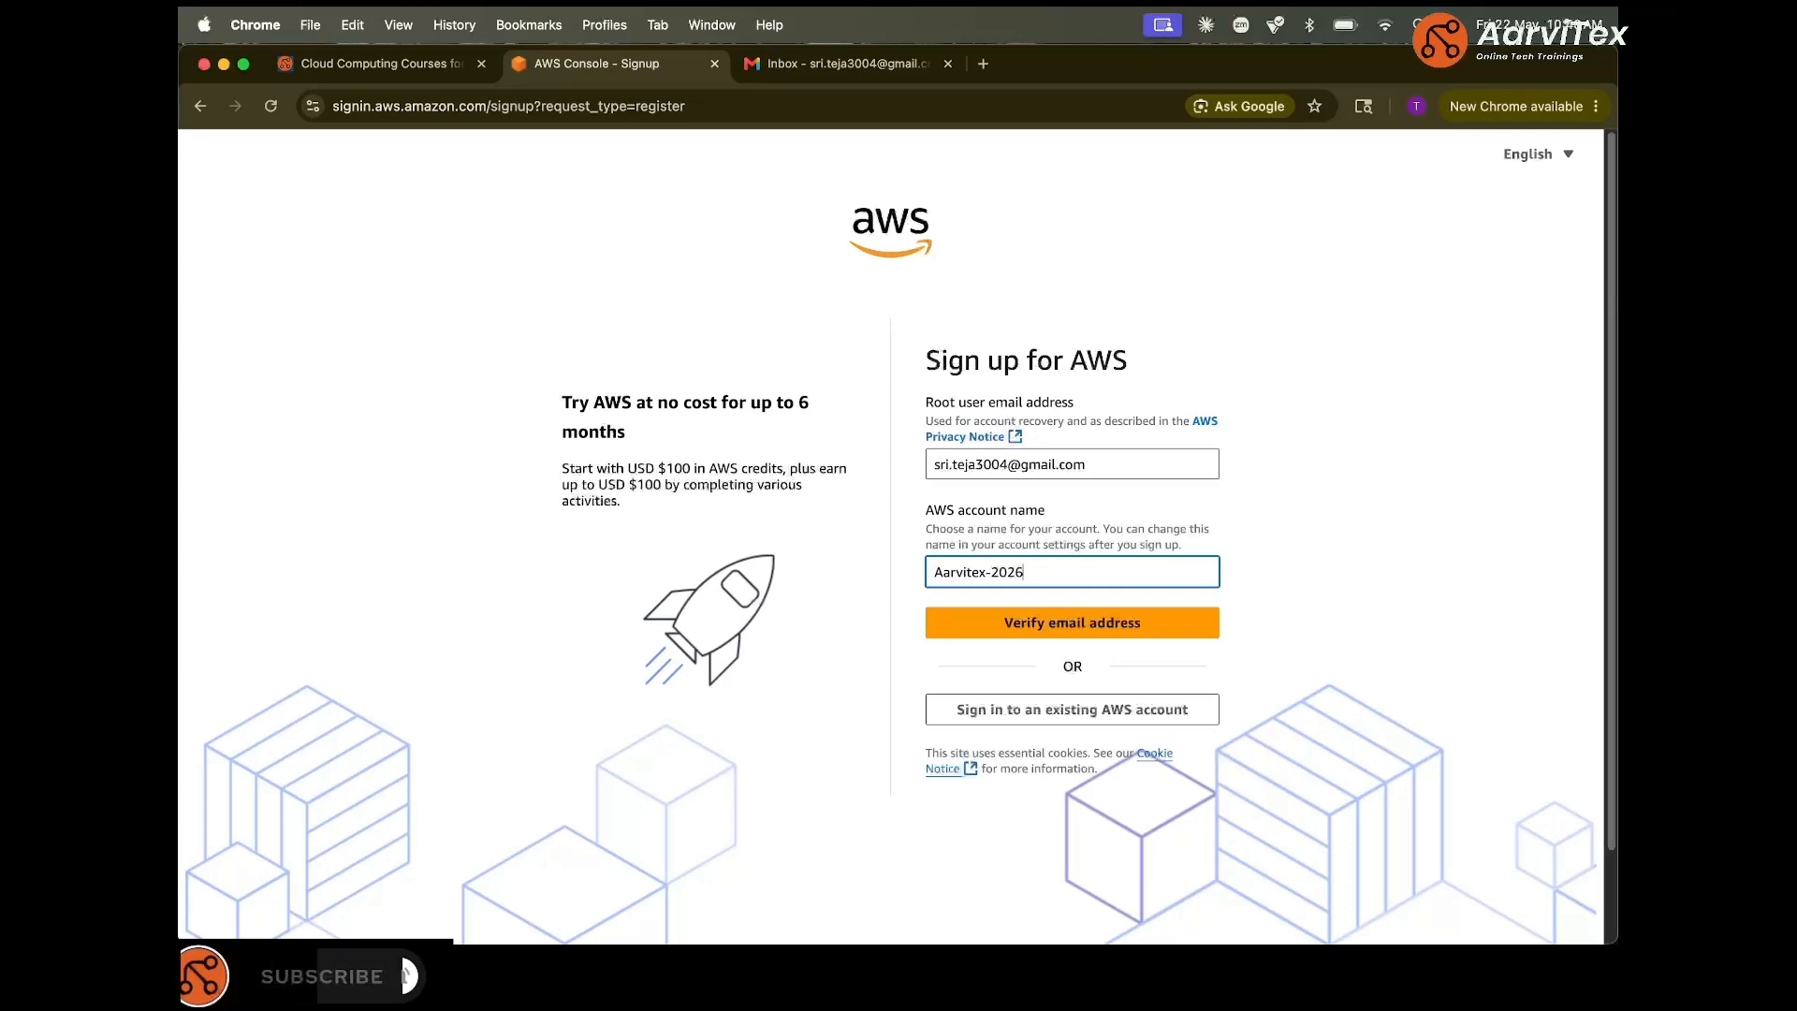
click(1083, 624)
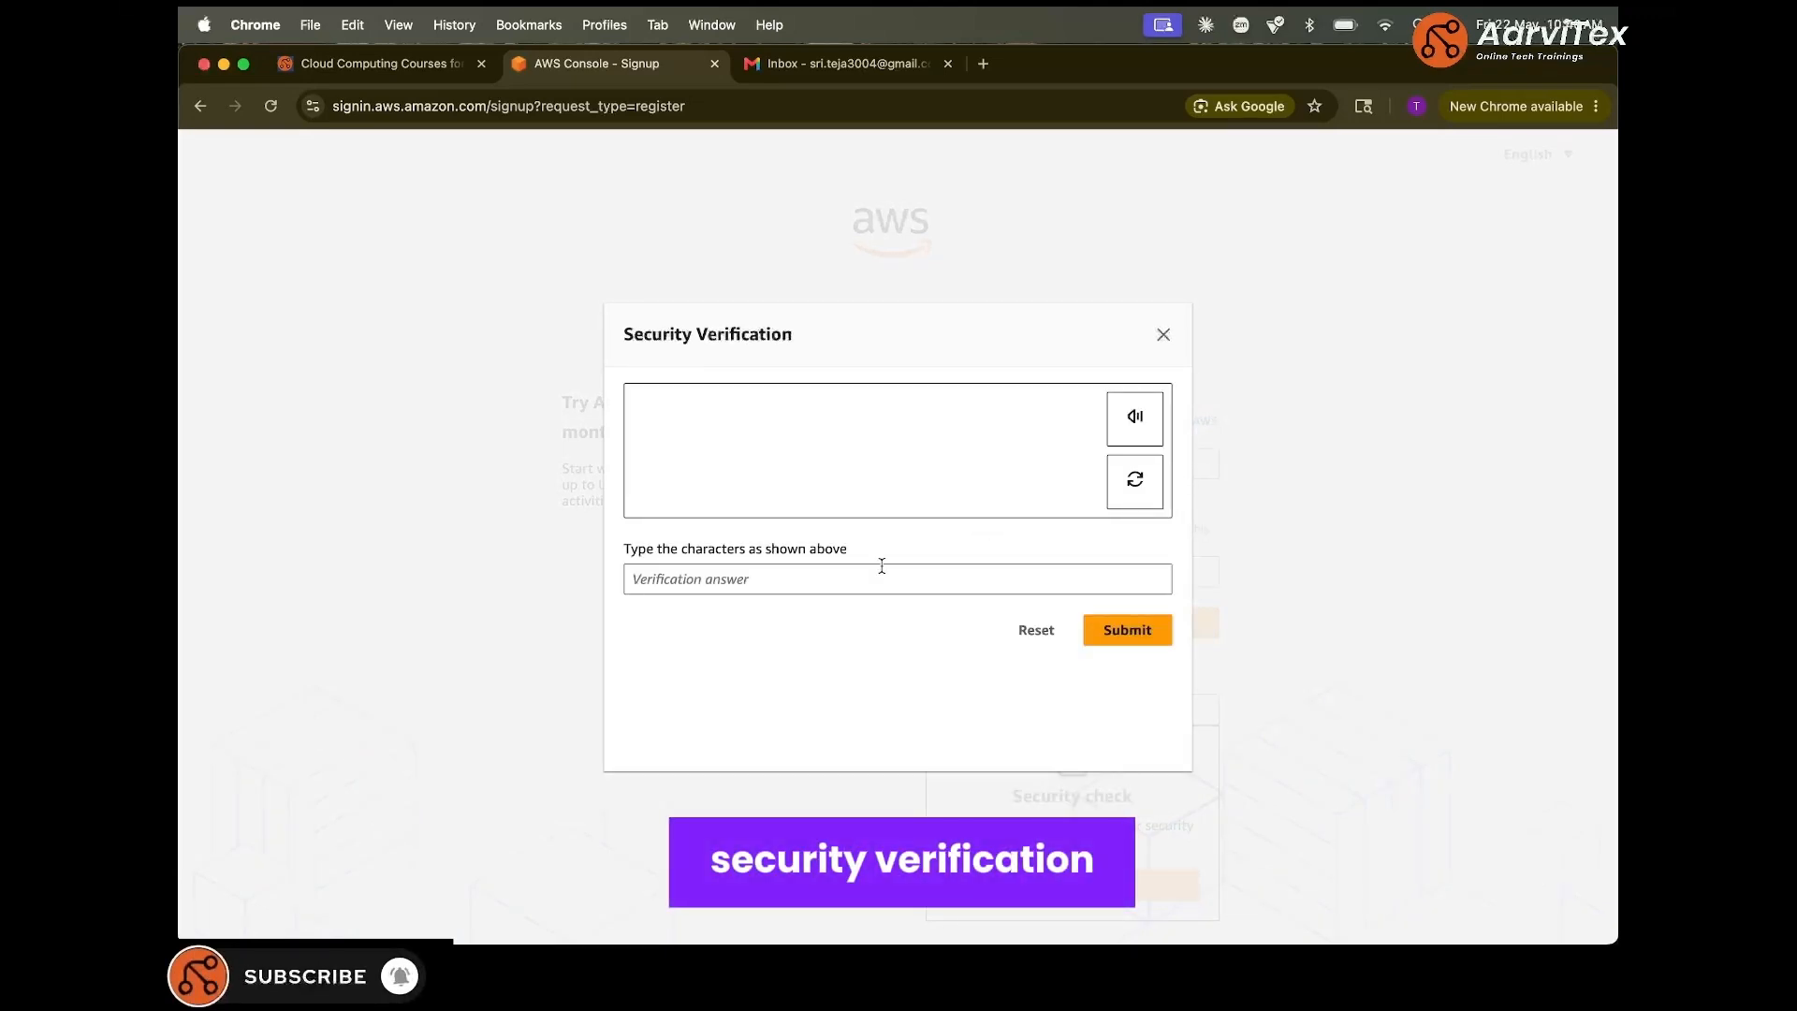
Step: Answer the security check with the characters shown in the captcha image and submit
click(865, 582)
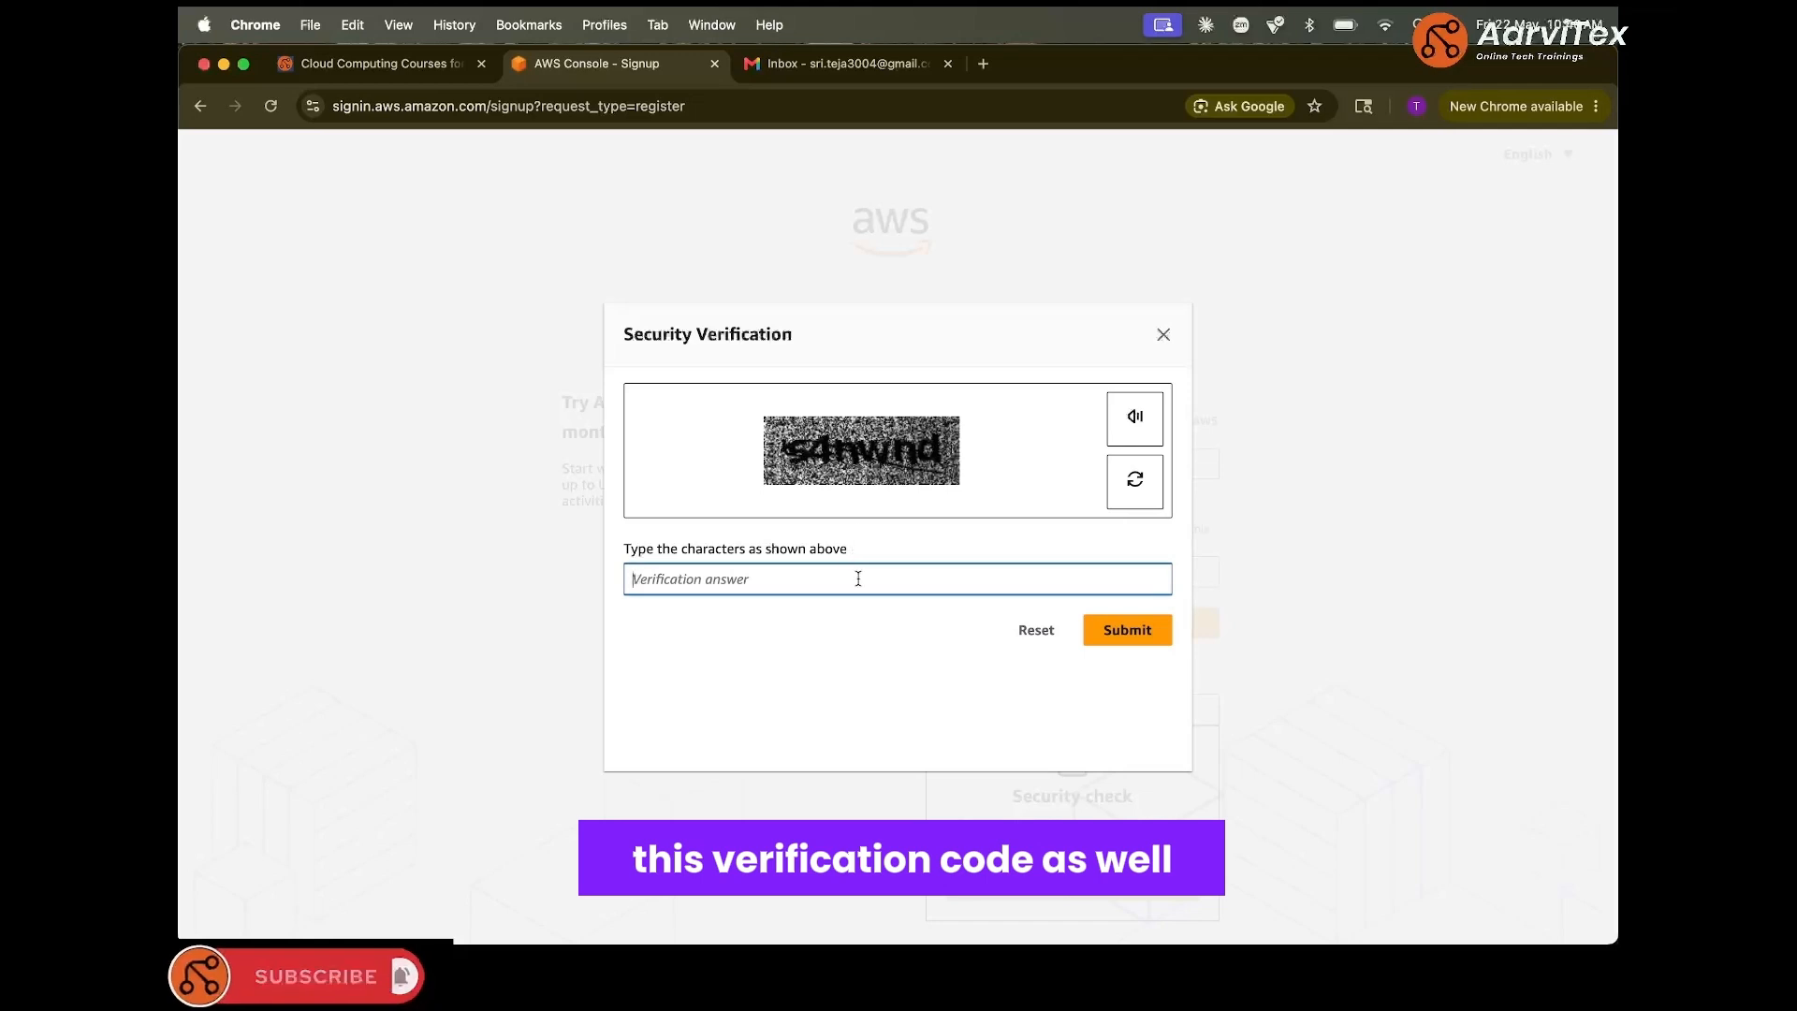
text(s4)
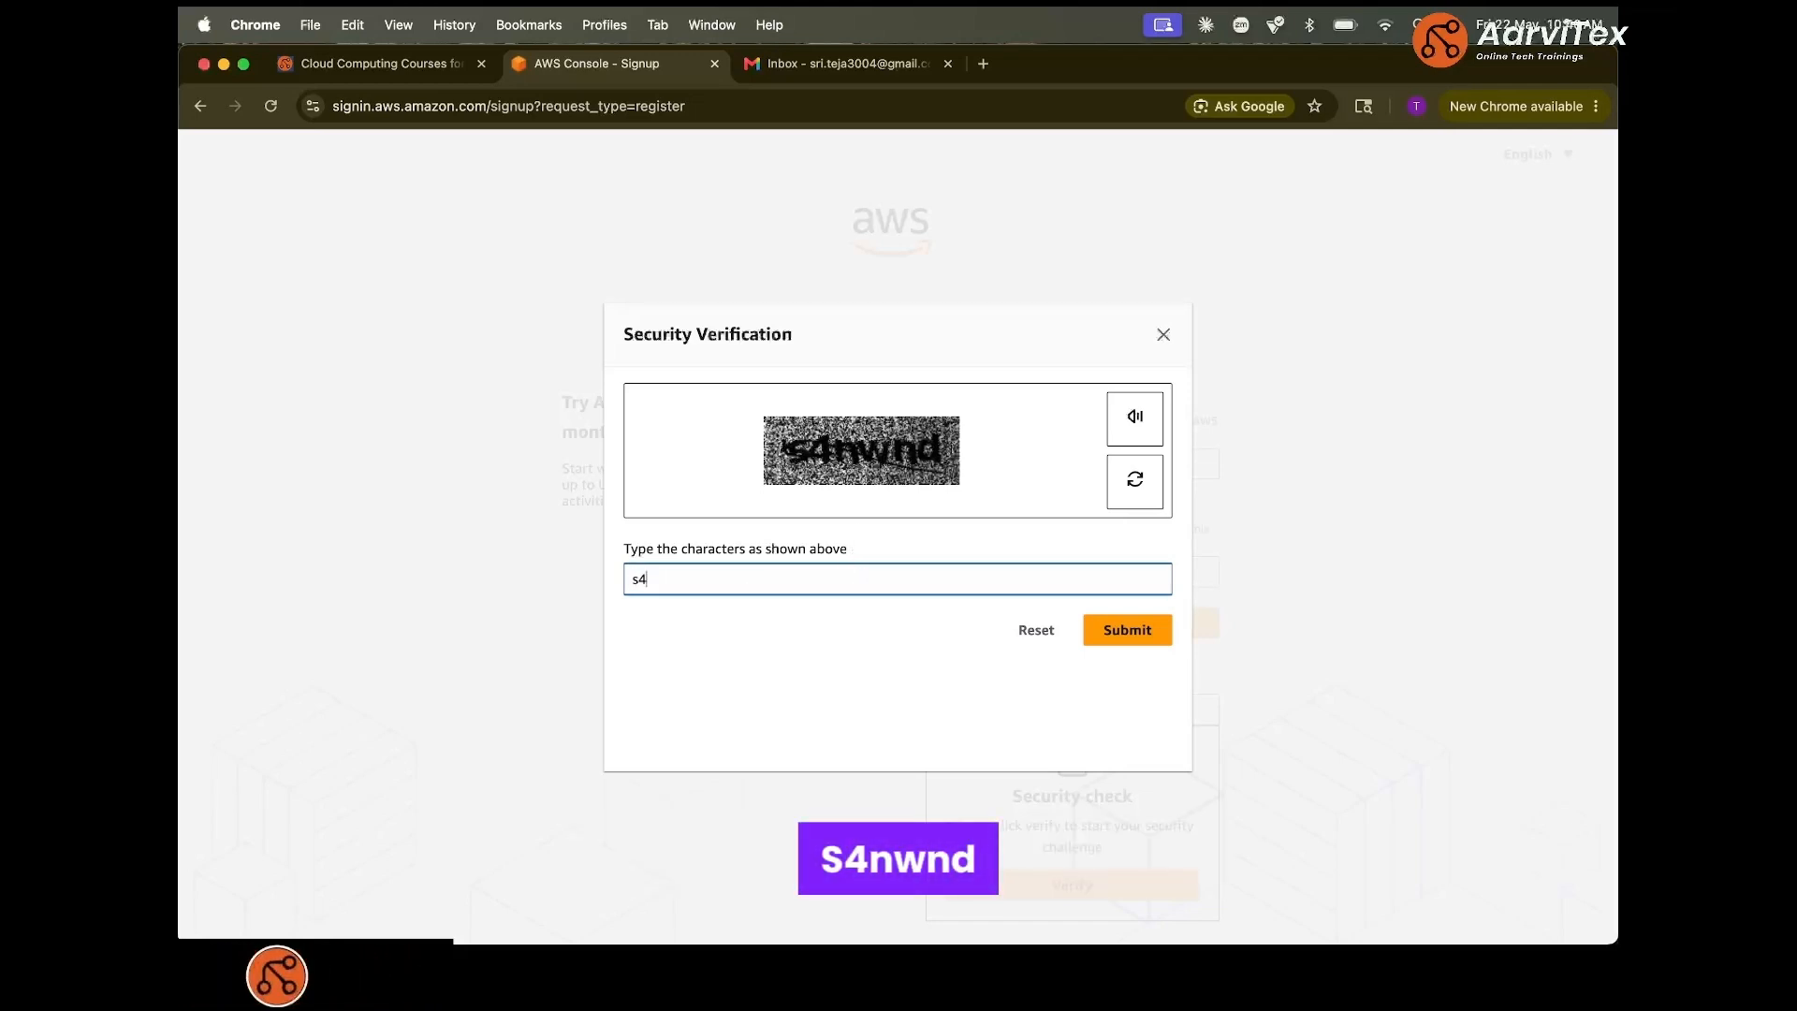
text(nwnd)
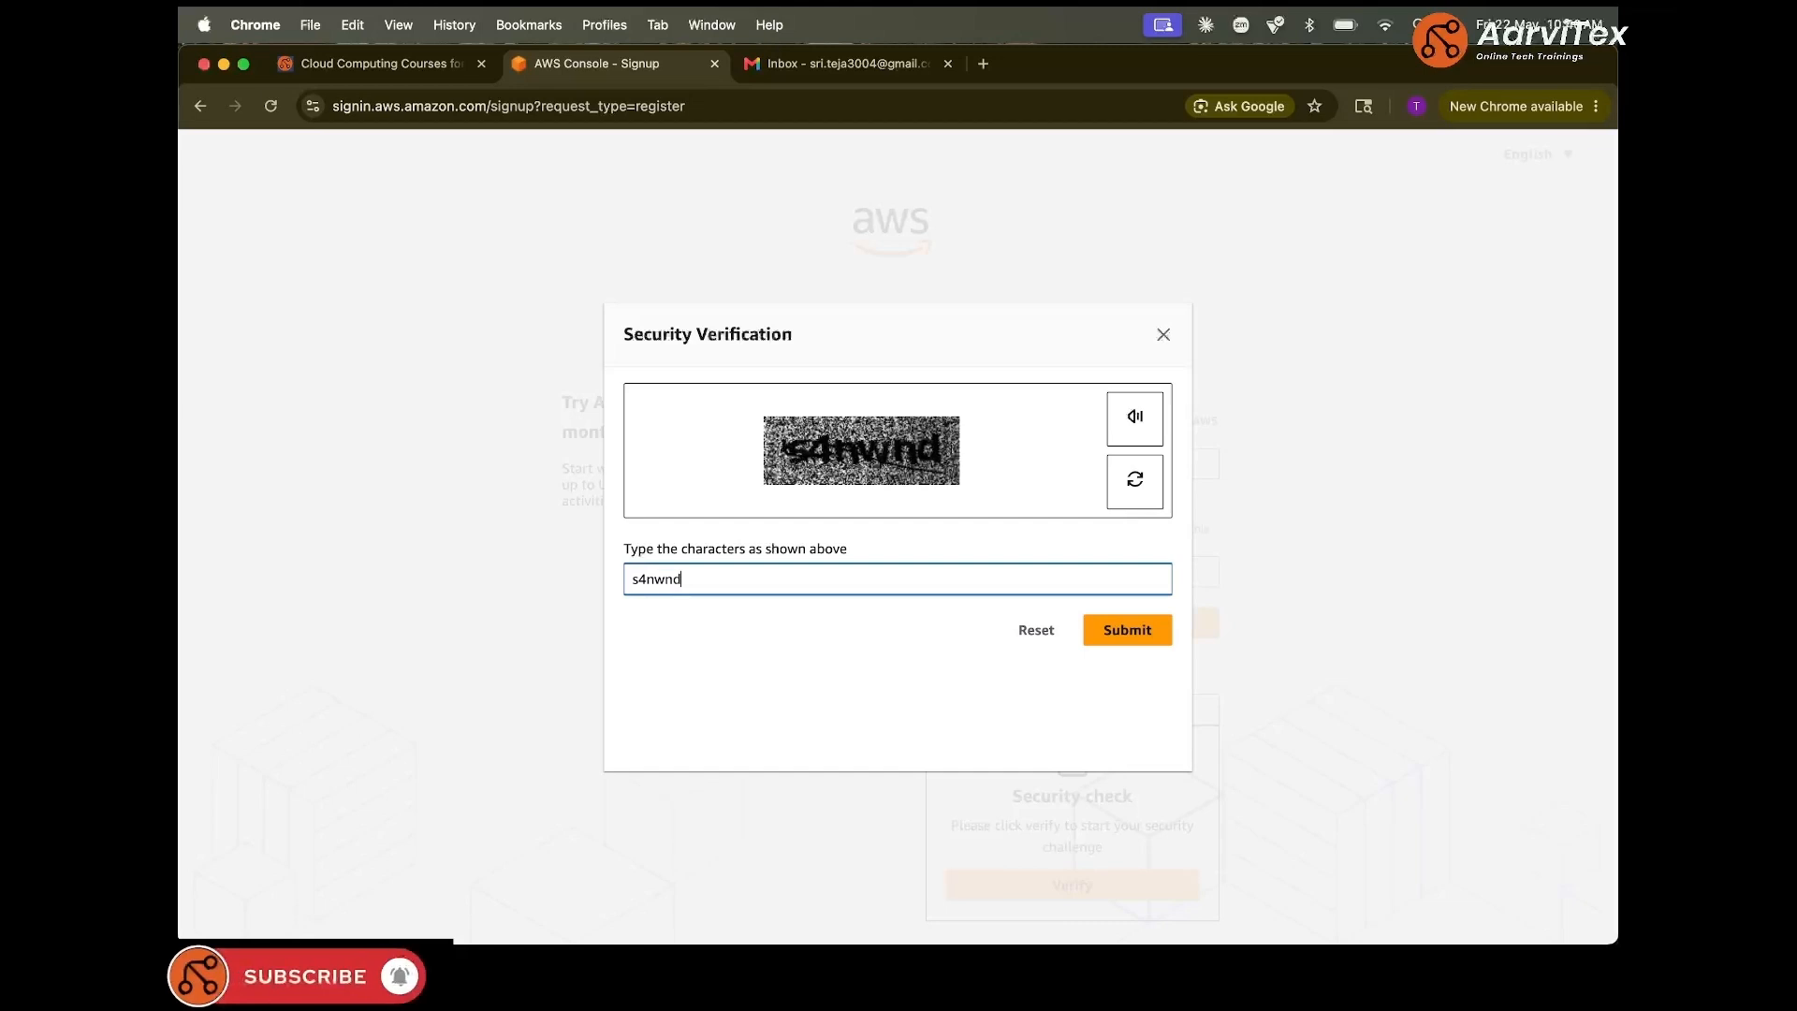
click(1105, 637)
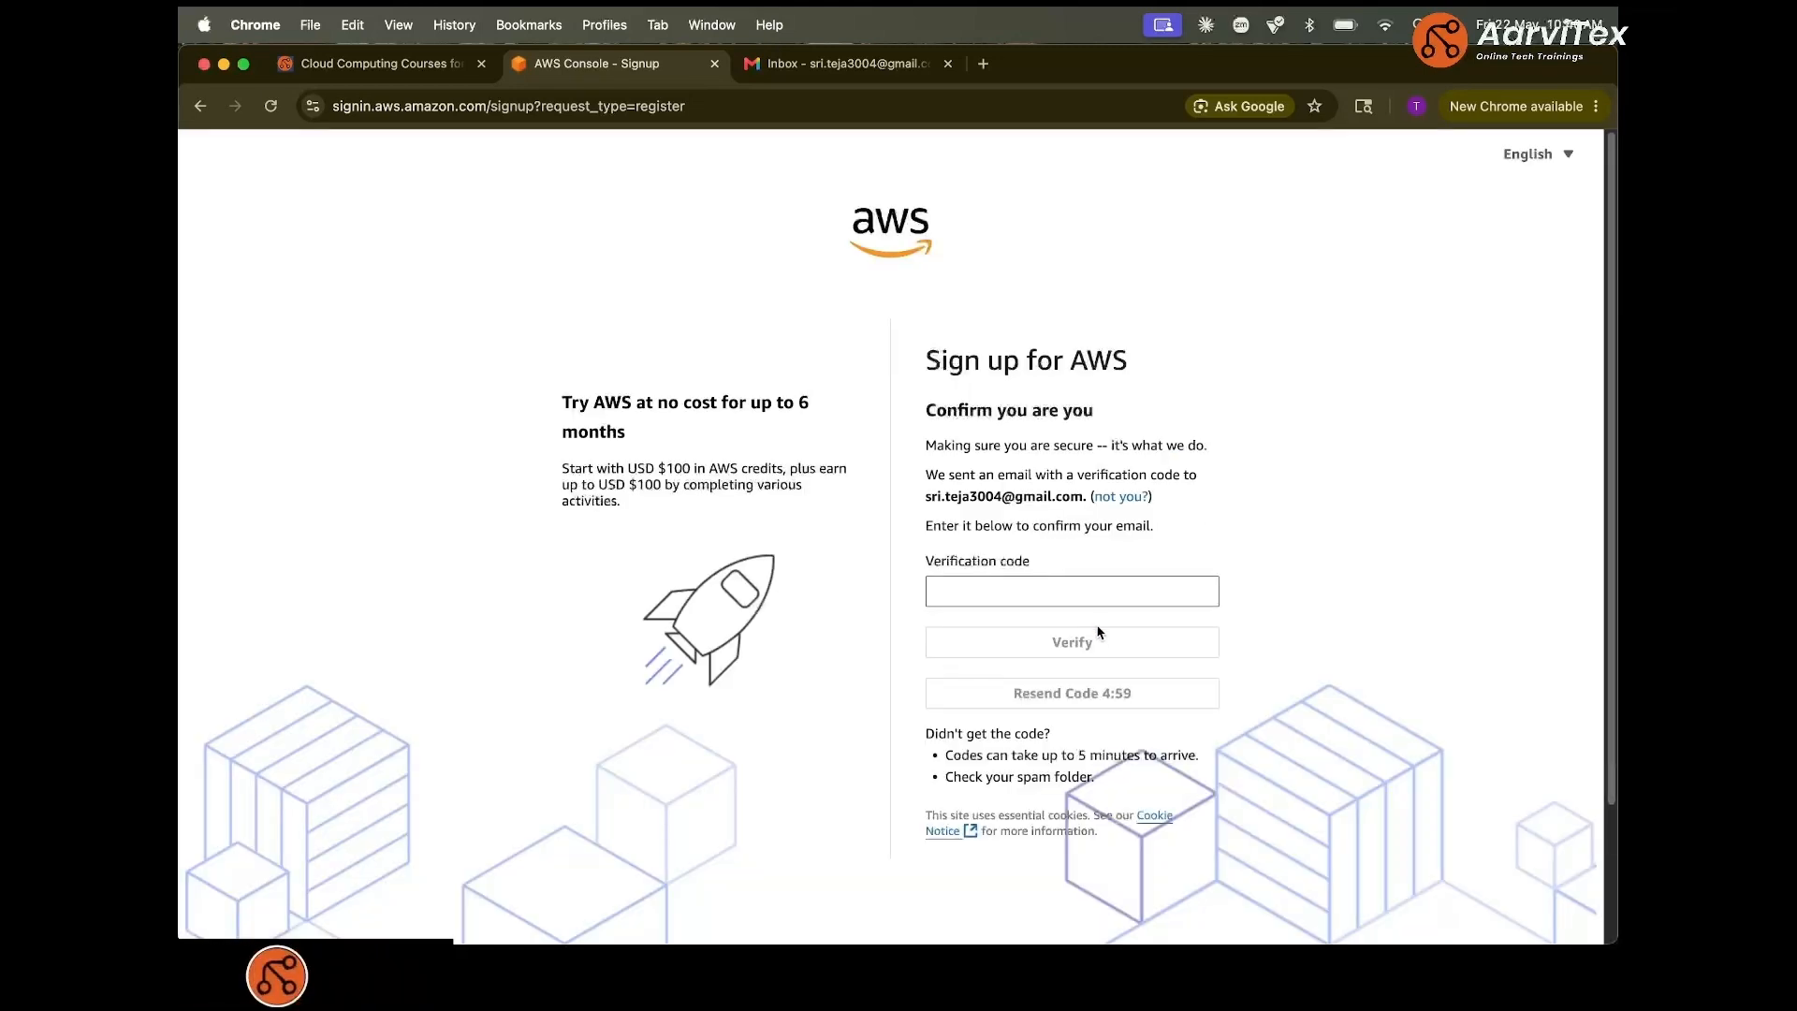
Step: Read the six-digit code from the AWS email in Gmail and enter it to verify
click(1067, 592)
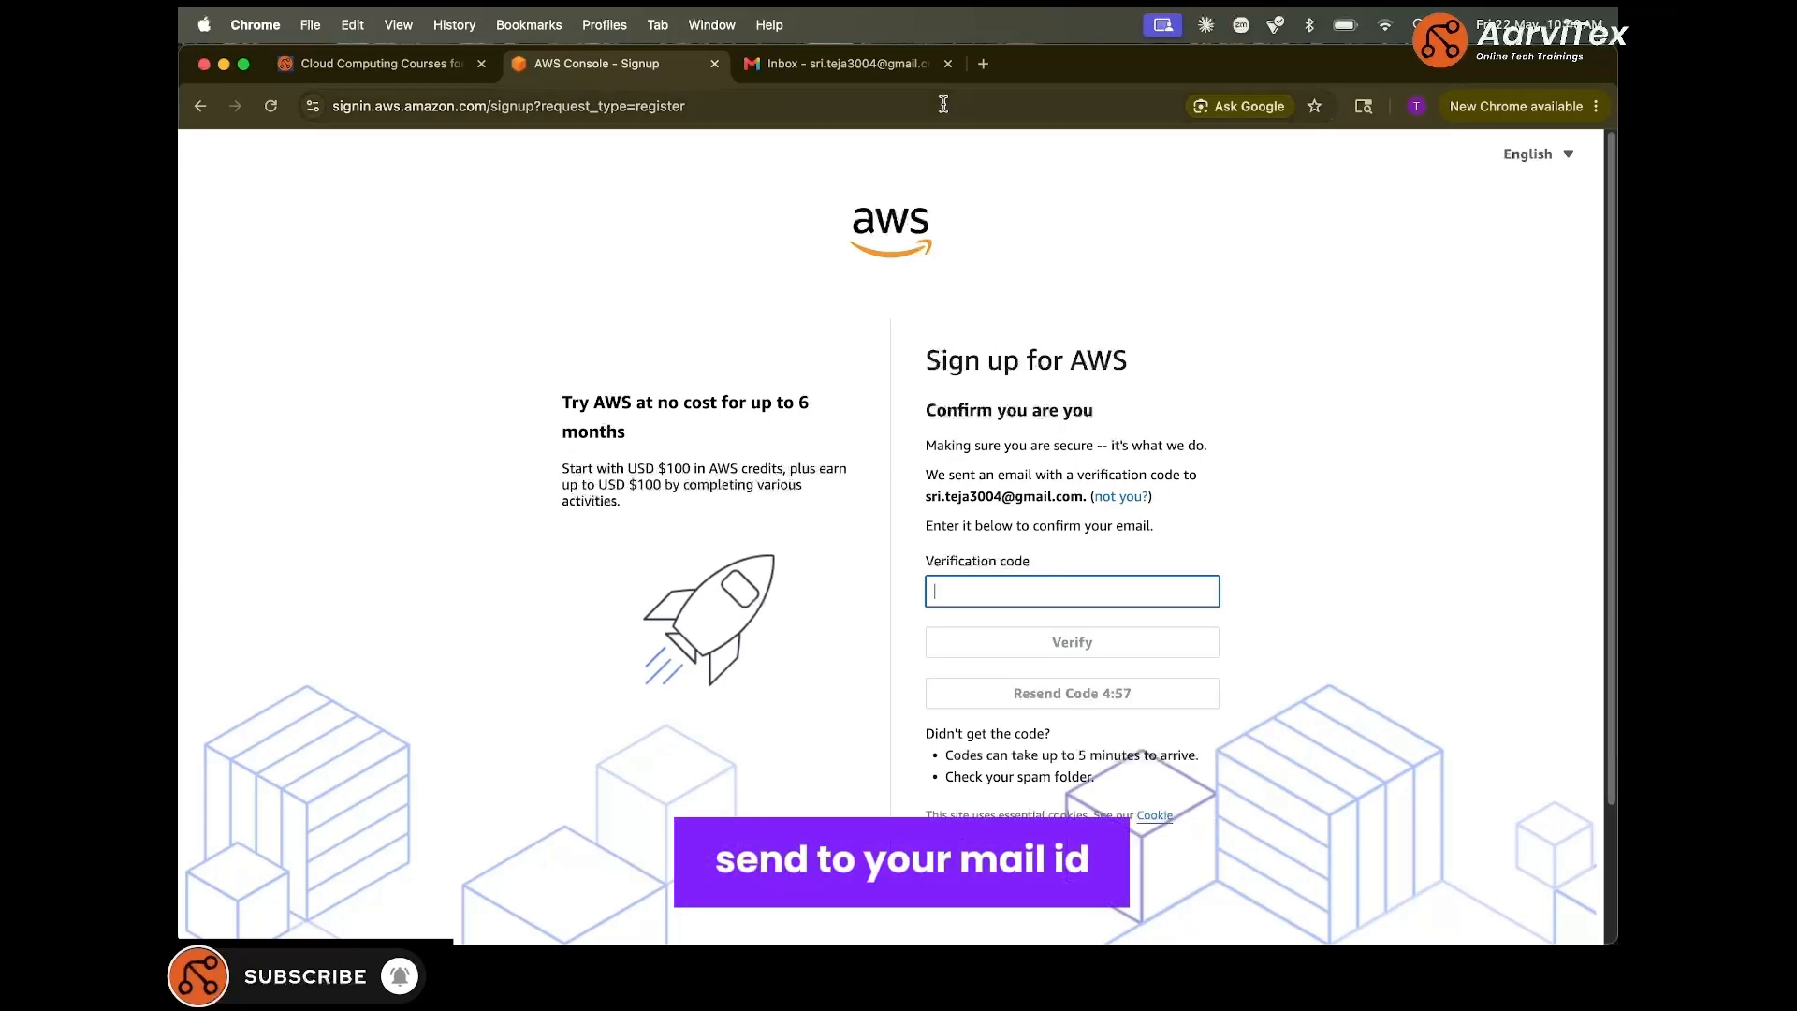
click(842, 63)
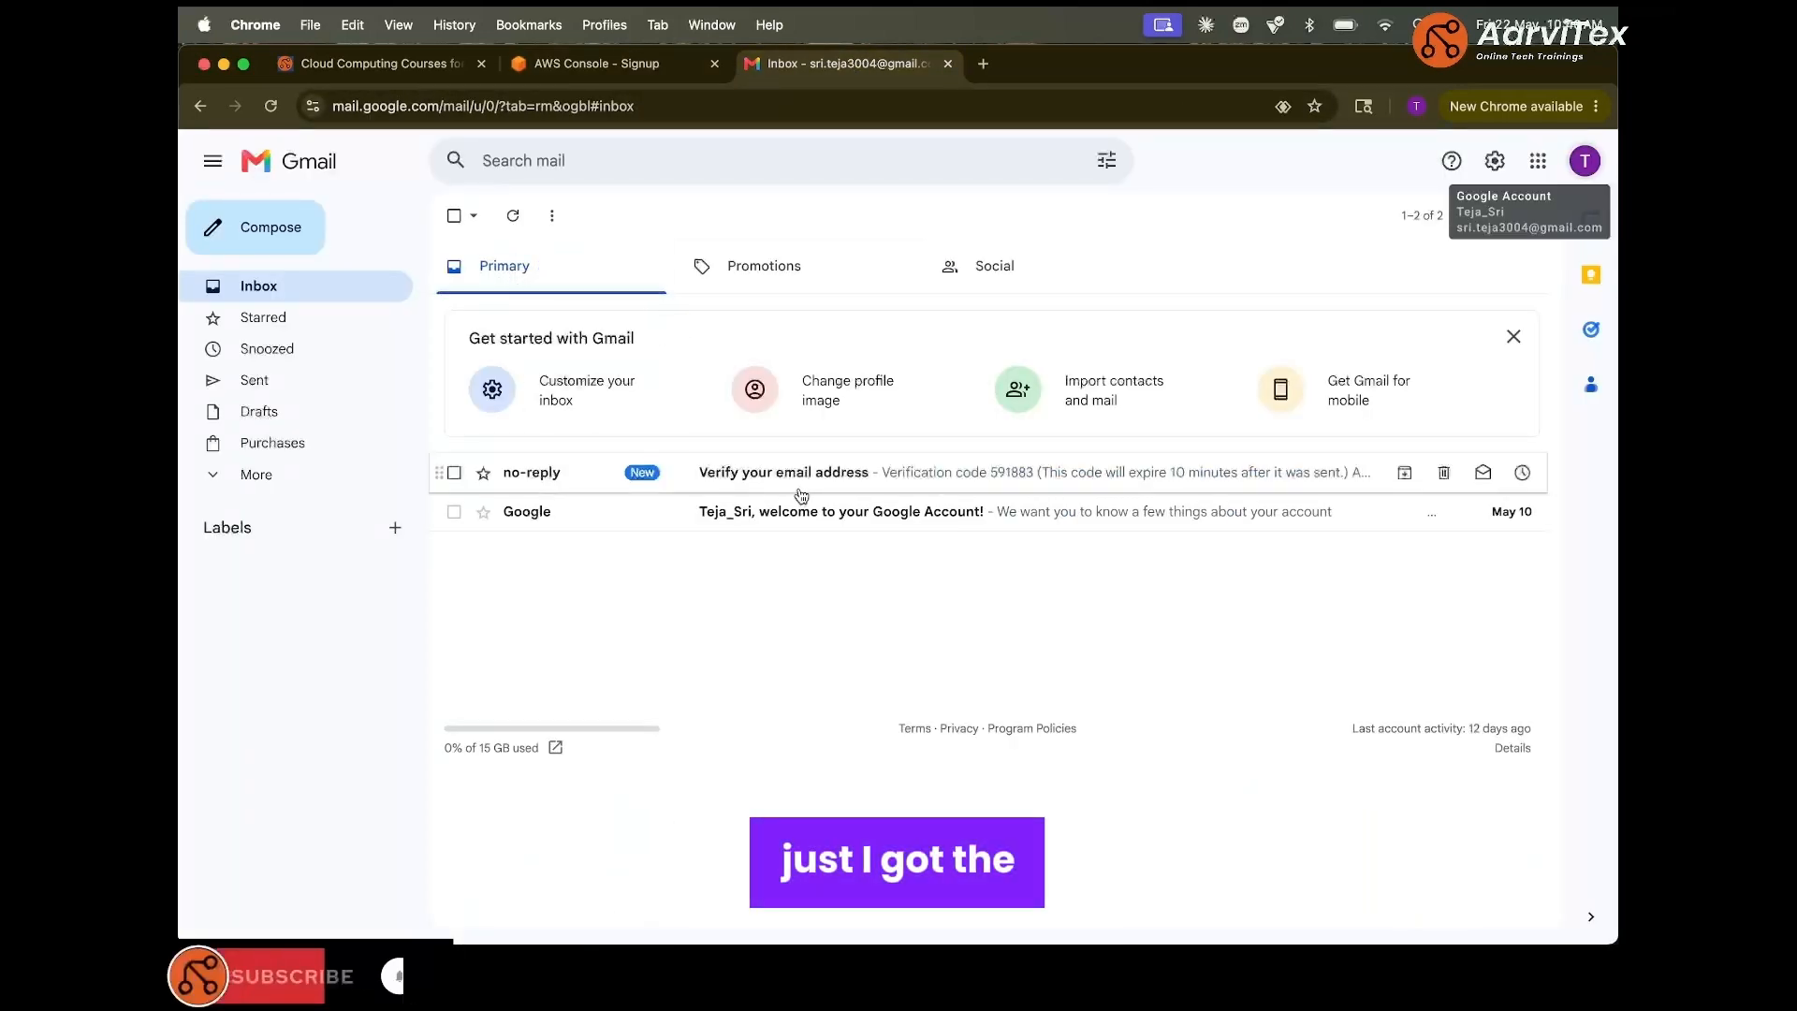
click(801, 496)
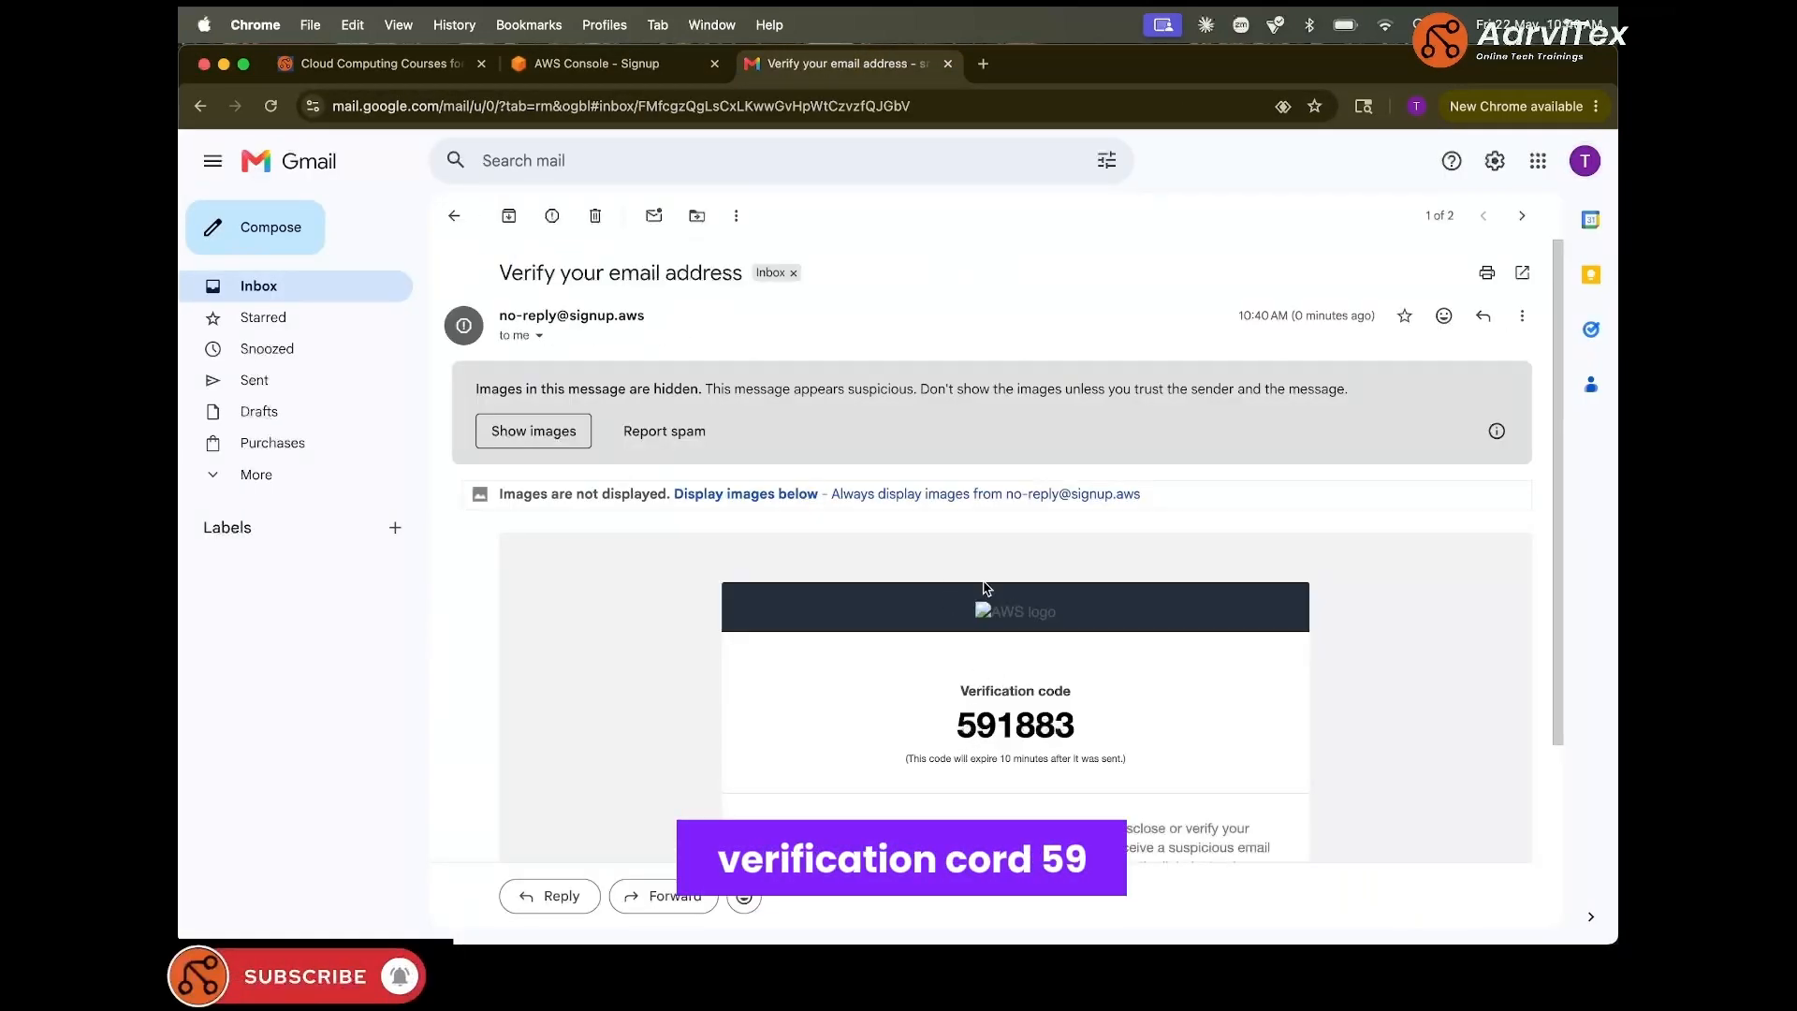
click(675, 67)
click(999, 589)
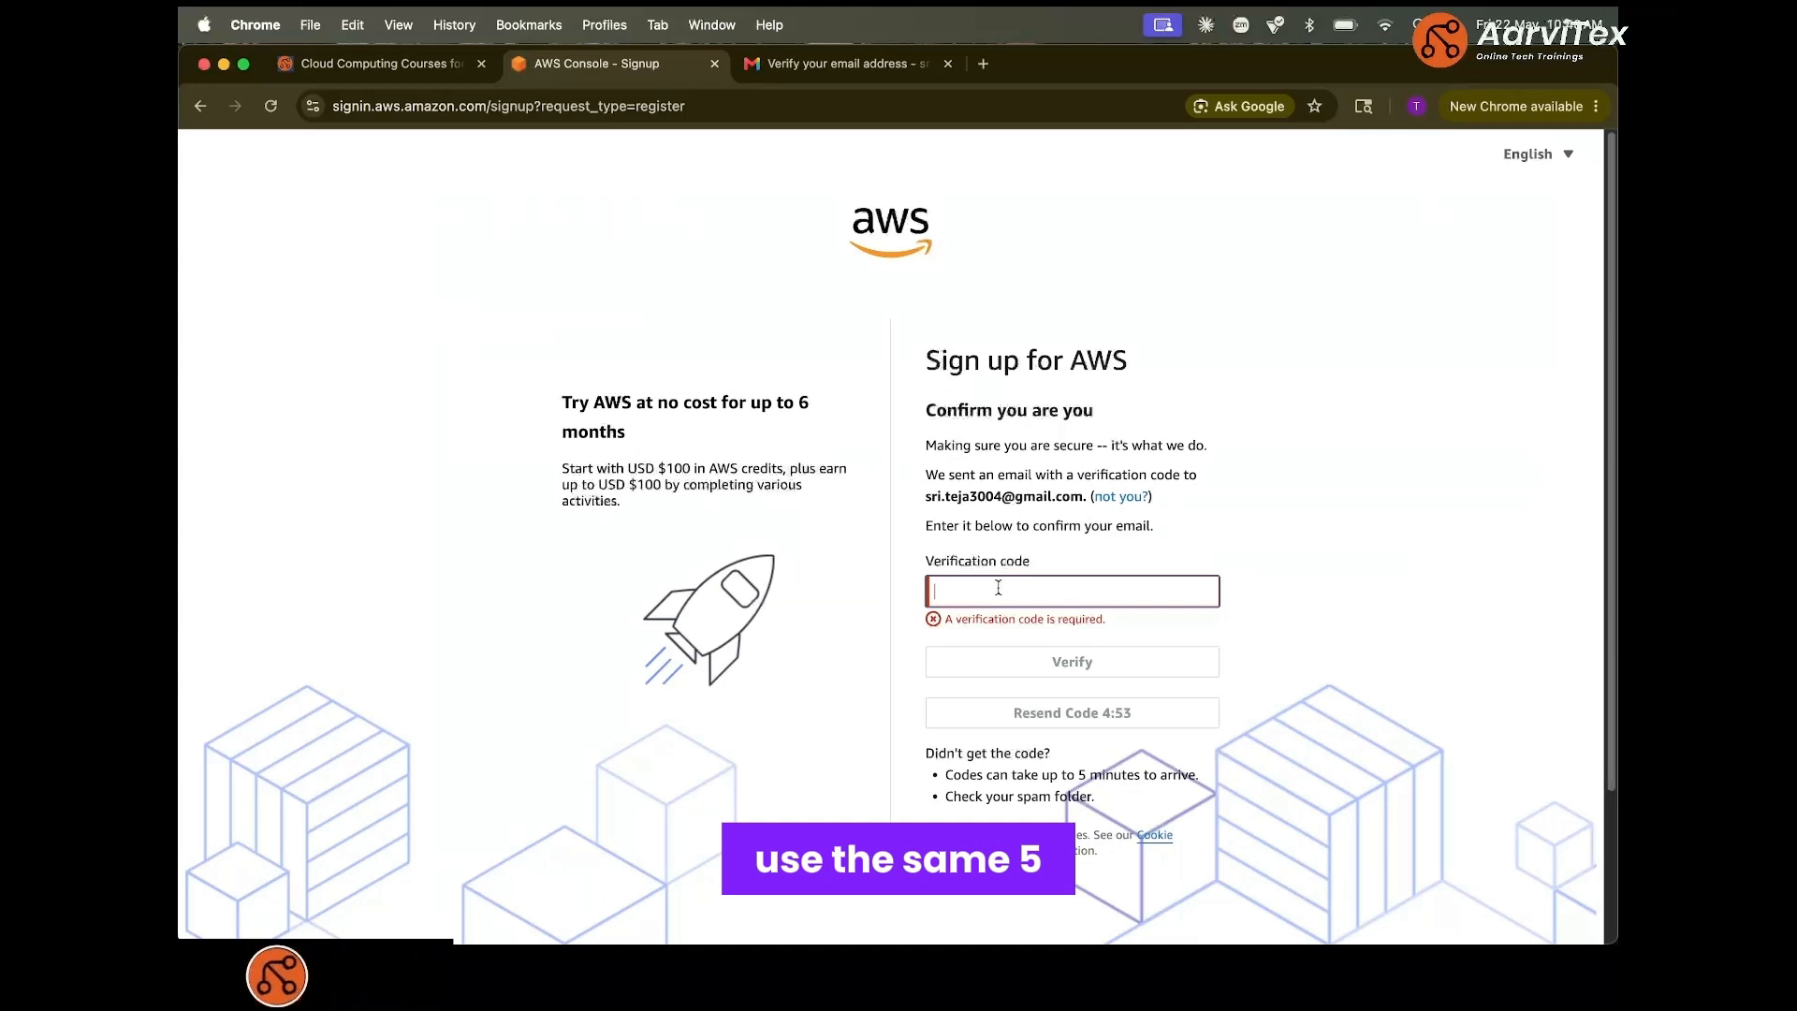
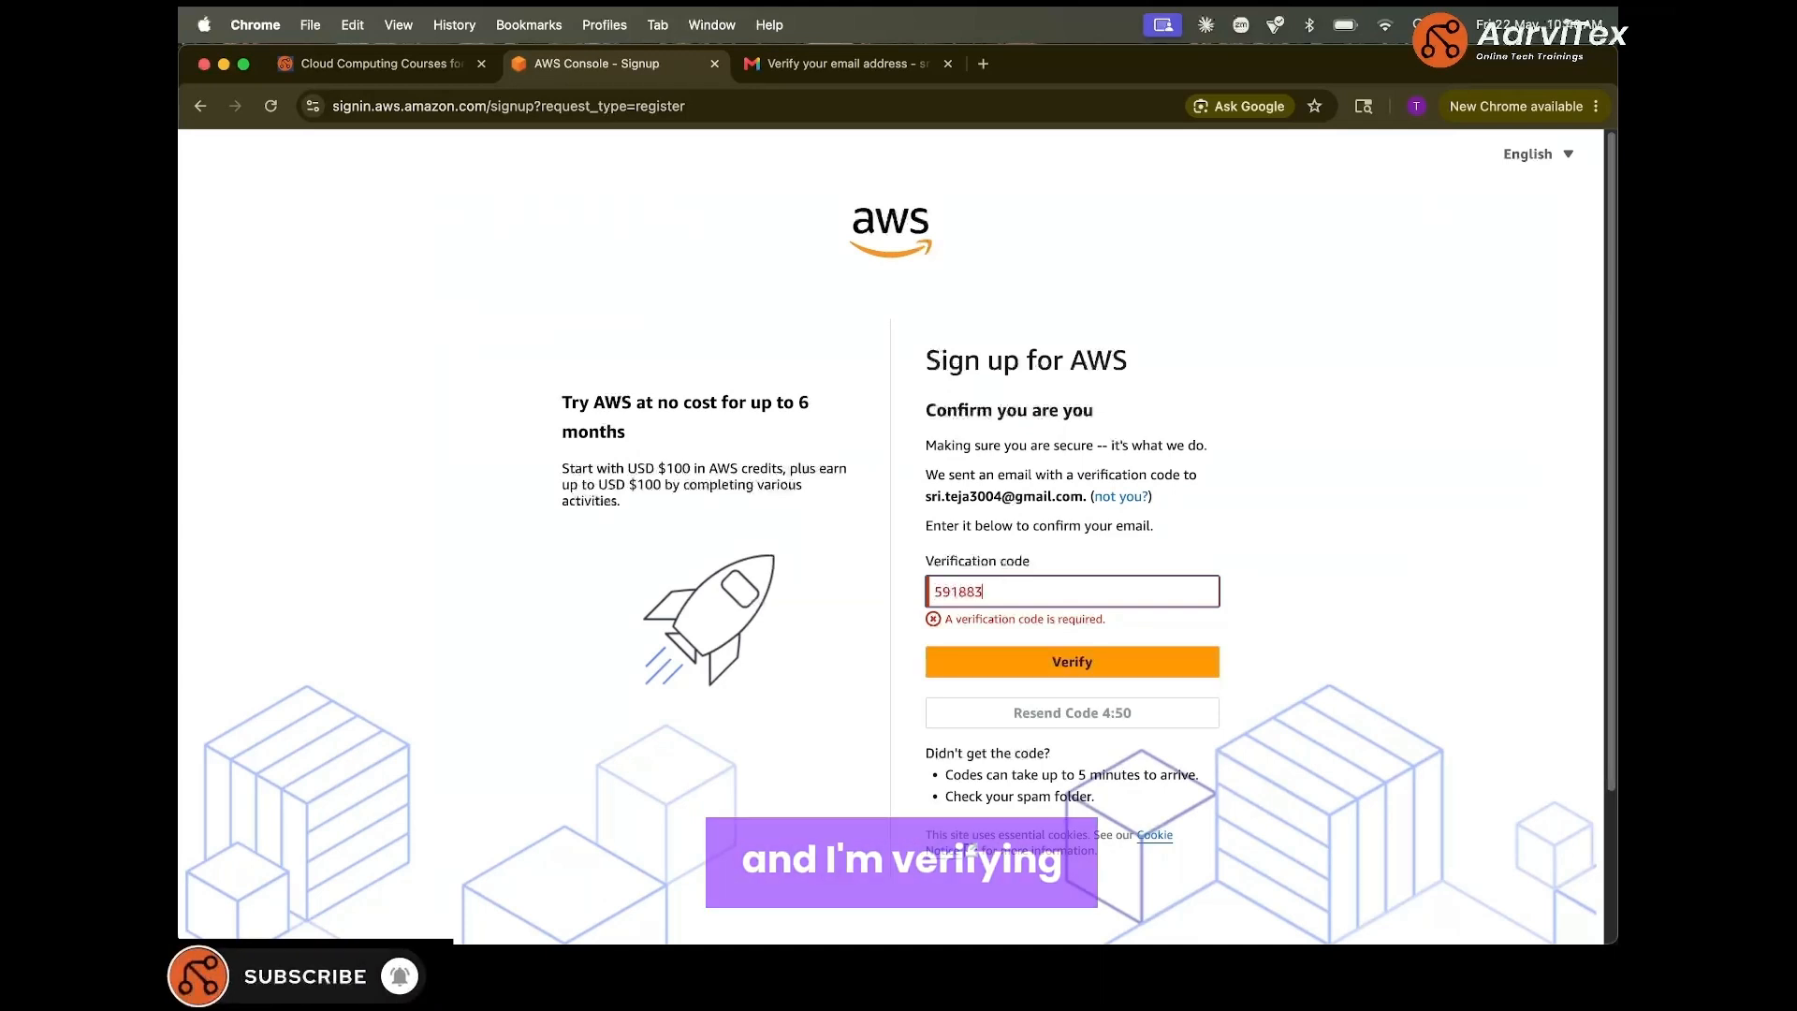
click(1056, 661)
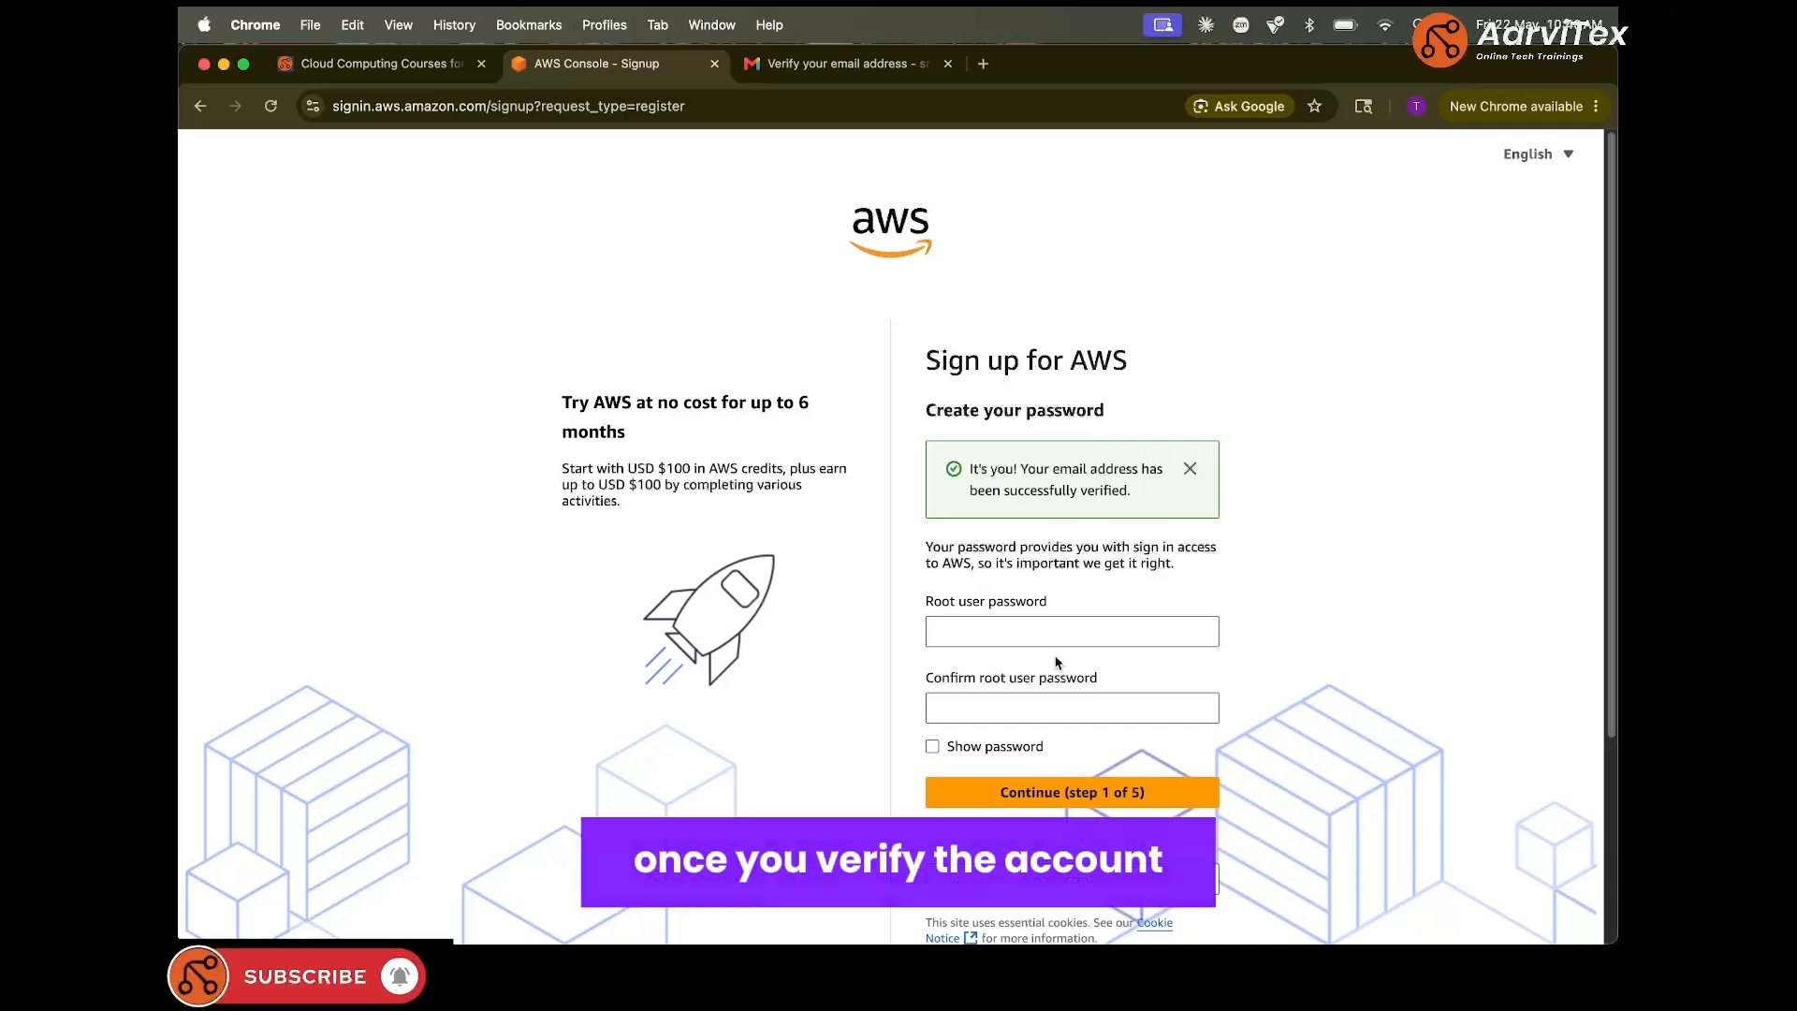
Step: Set your own root user password instead of the generated one, confirm it, and continue
click(1056, 633)
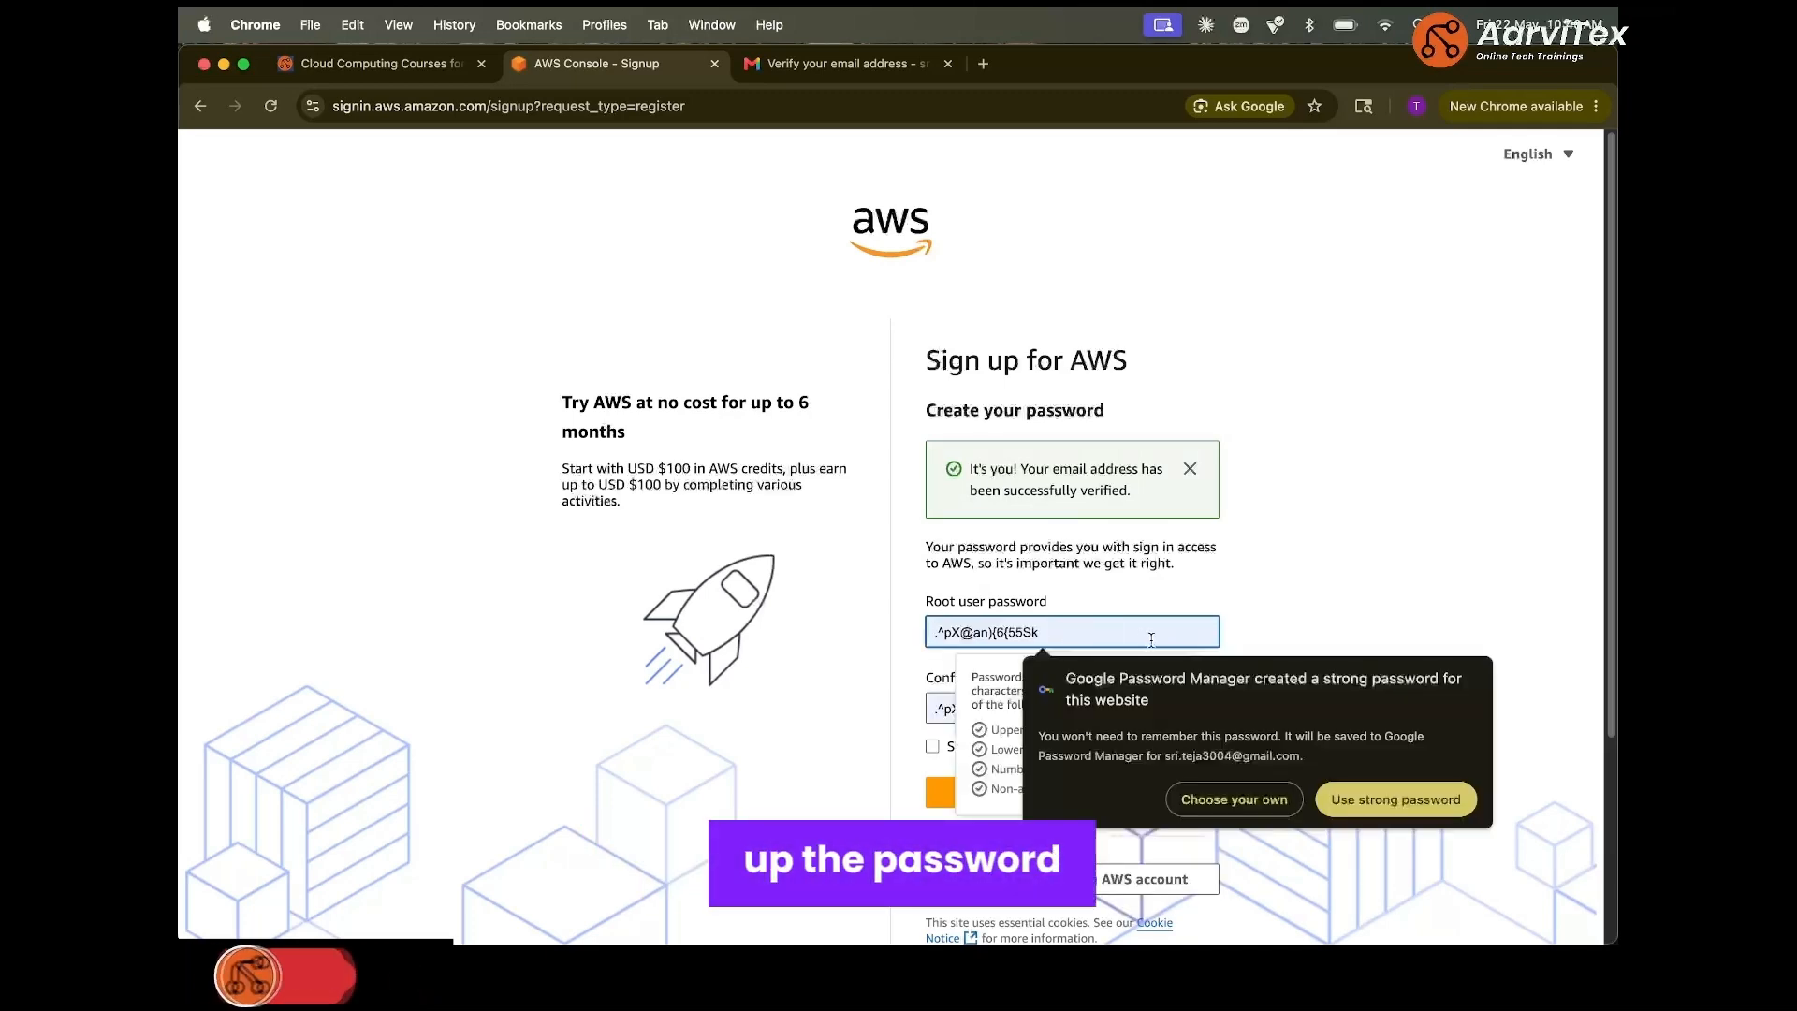
click(1271, 797)
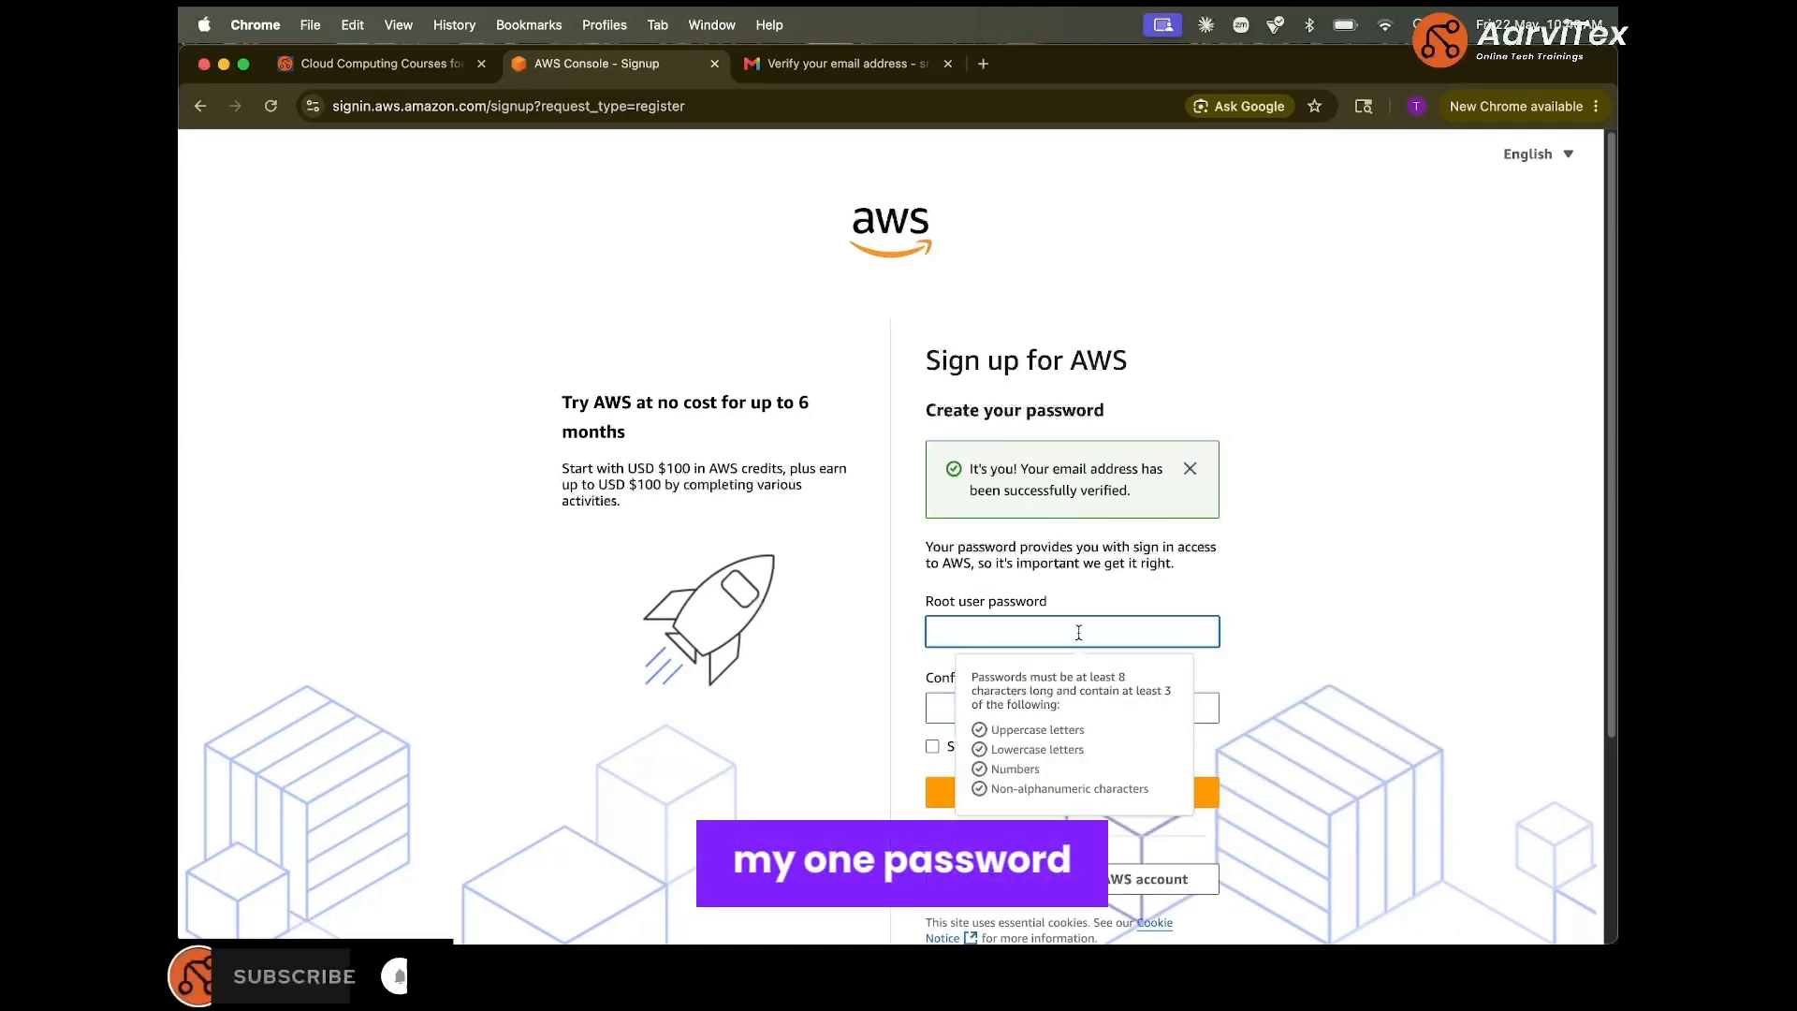
text(Ab••••••)
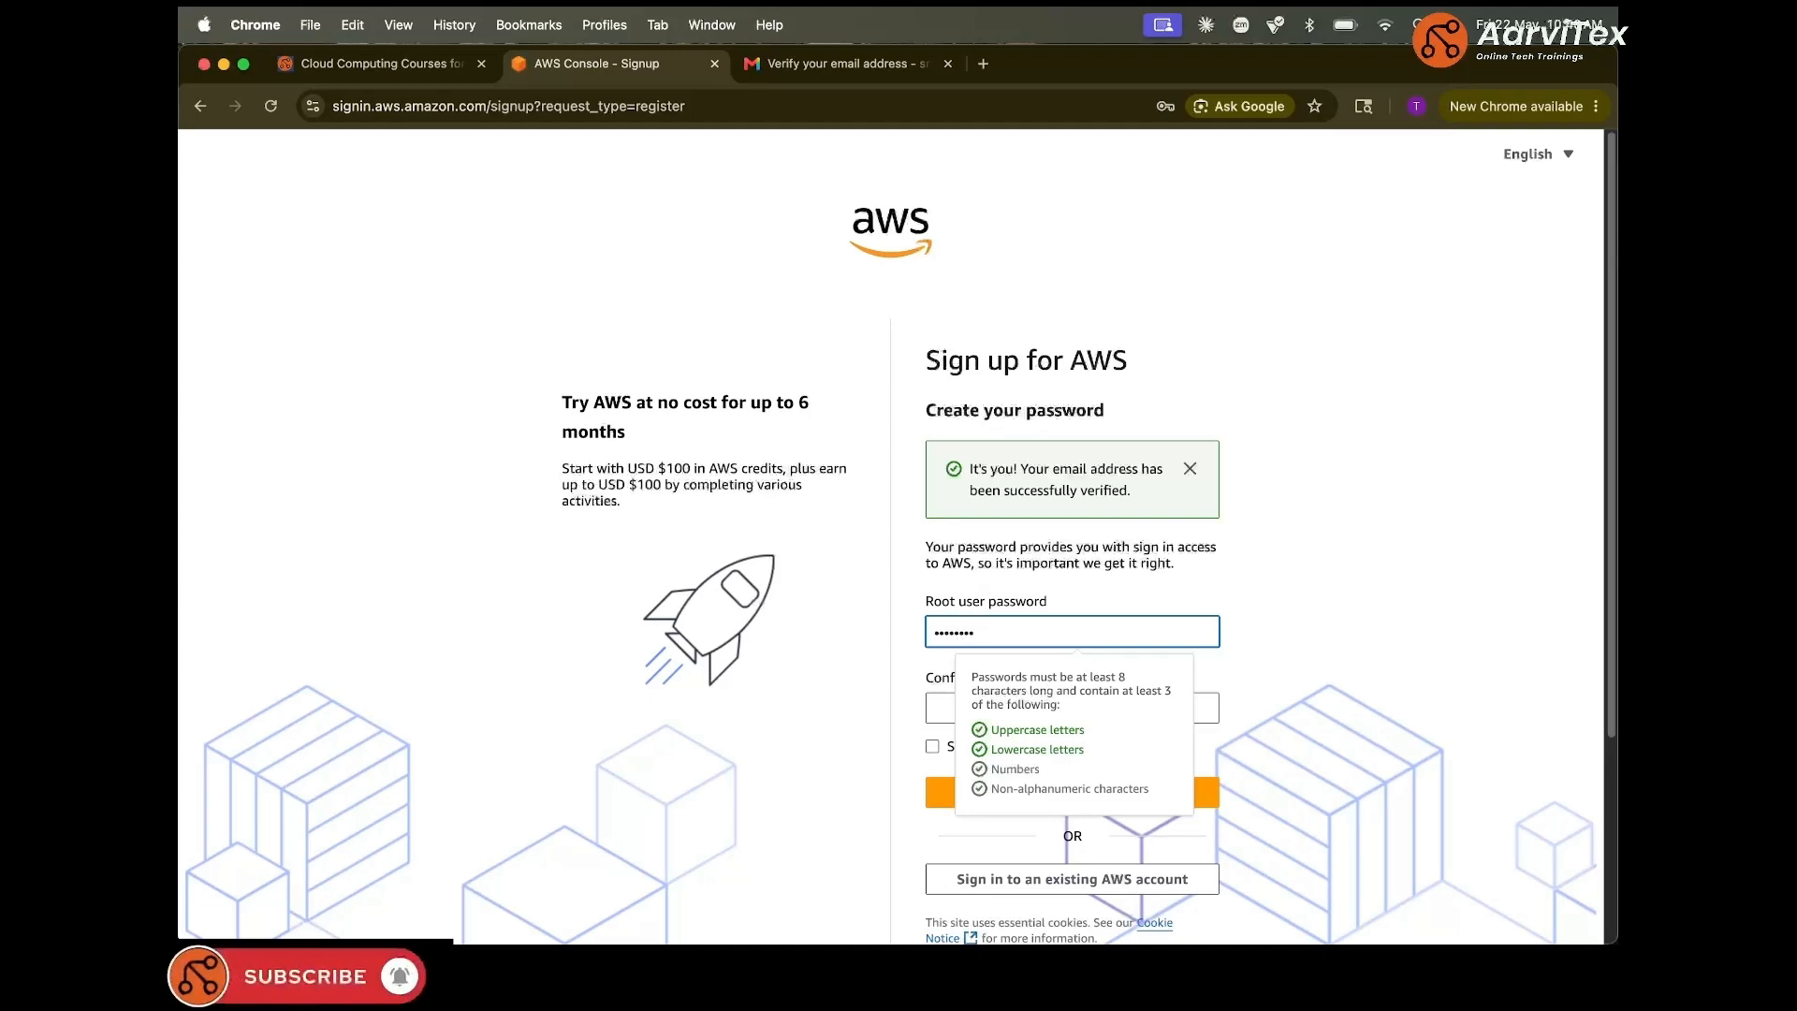
click(1130, 711)
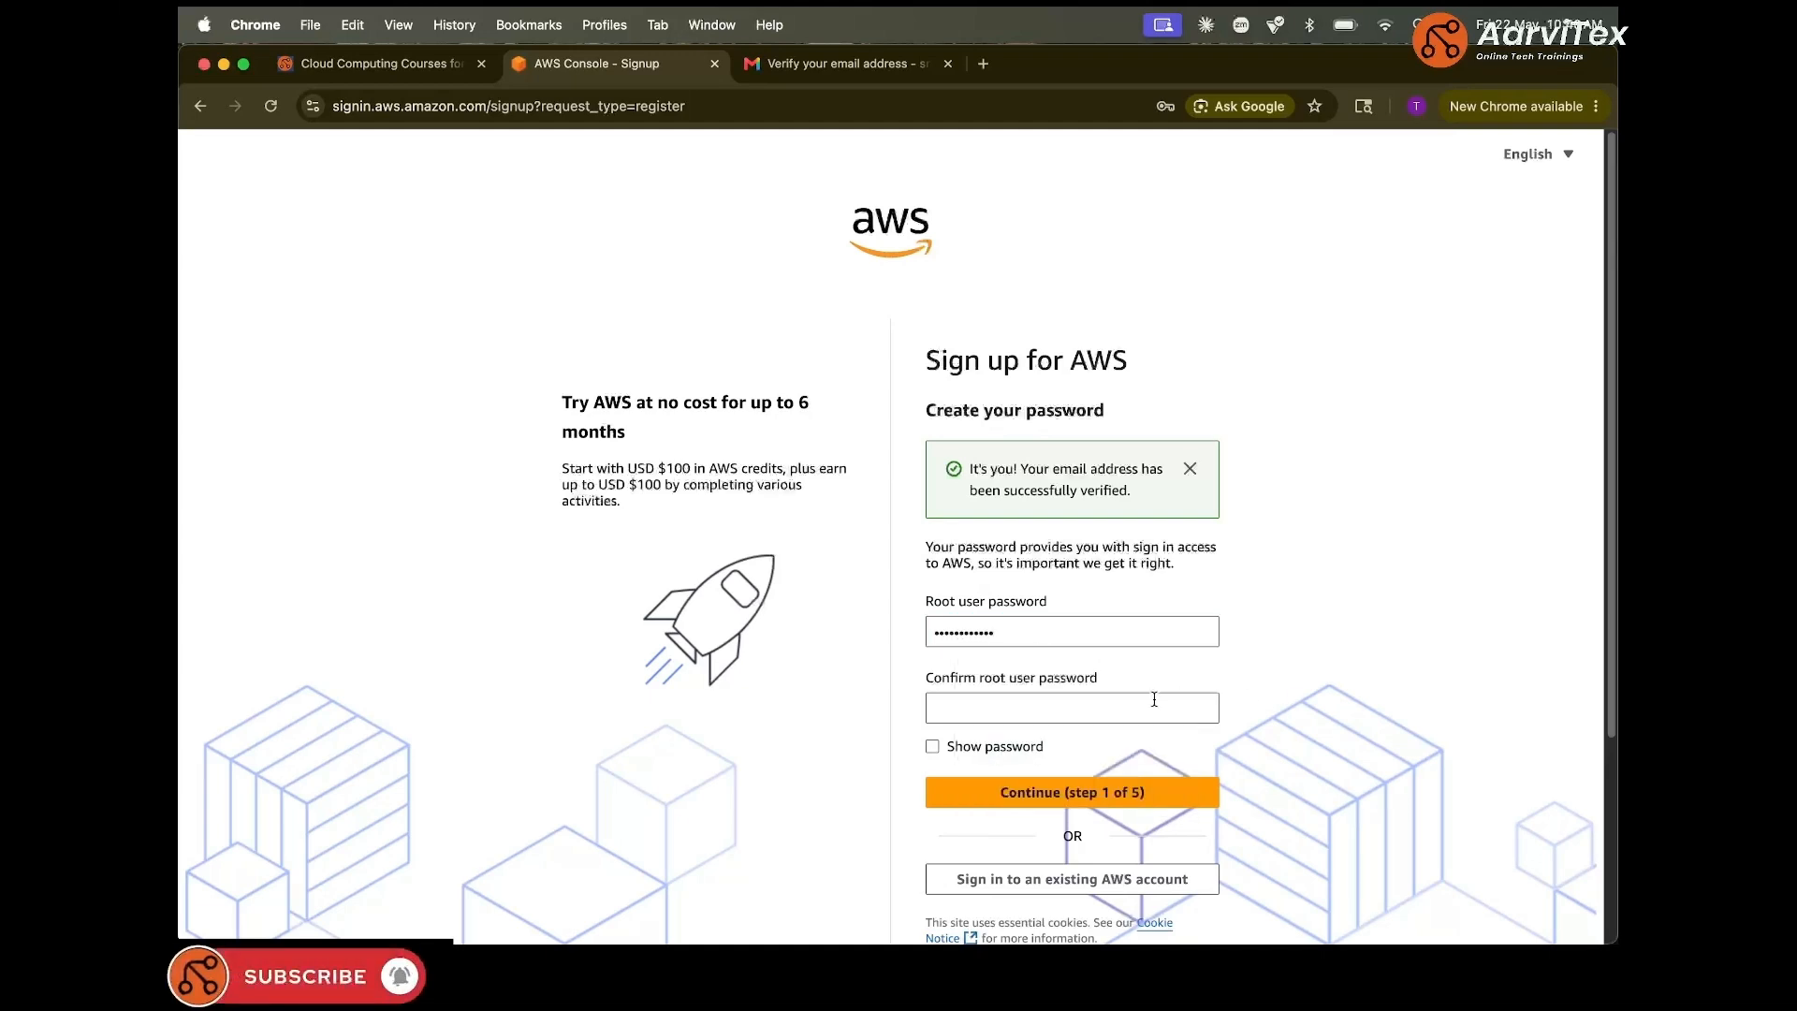
text(•••••••)
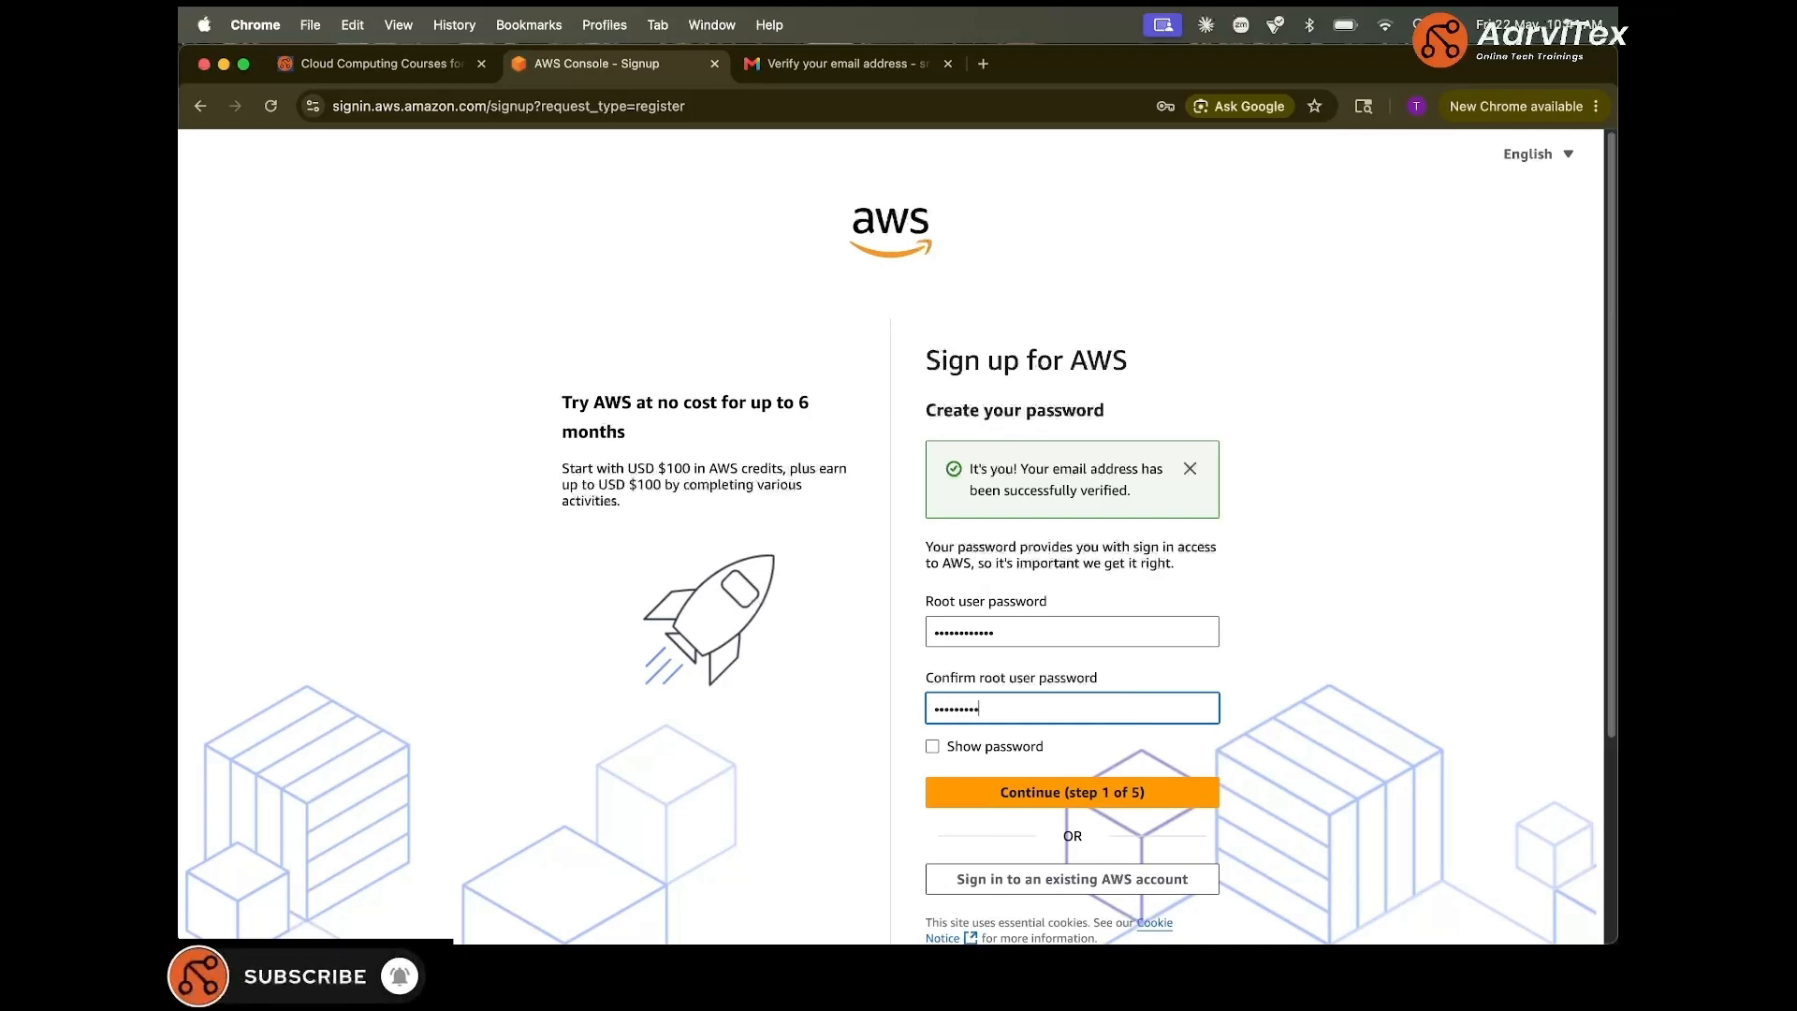
click(1095, 800)
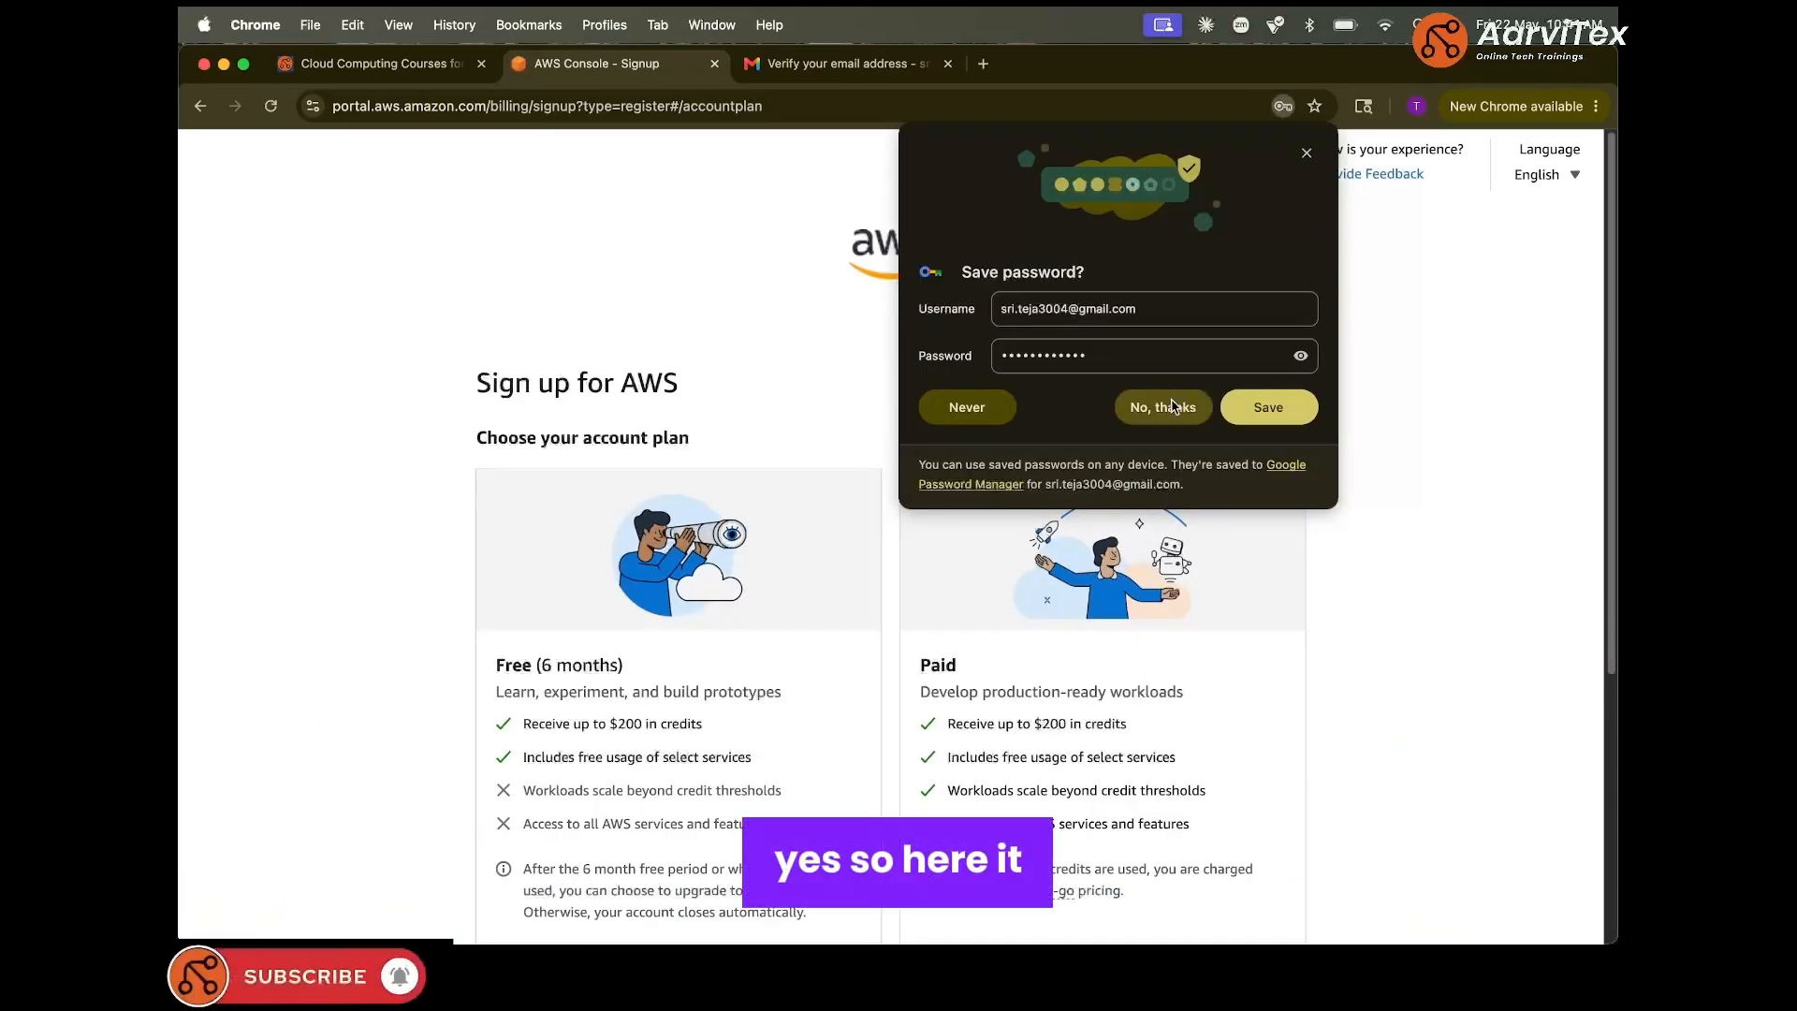
Step: Decline Chrome's save-password prompt and choose the Free (6 months) account plan
click(1164, 407)
scroll(609, 451, down, 5)
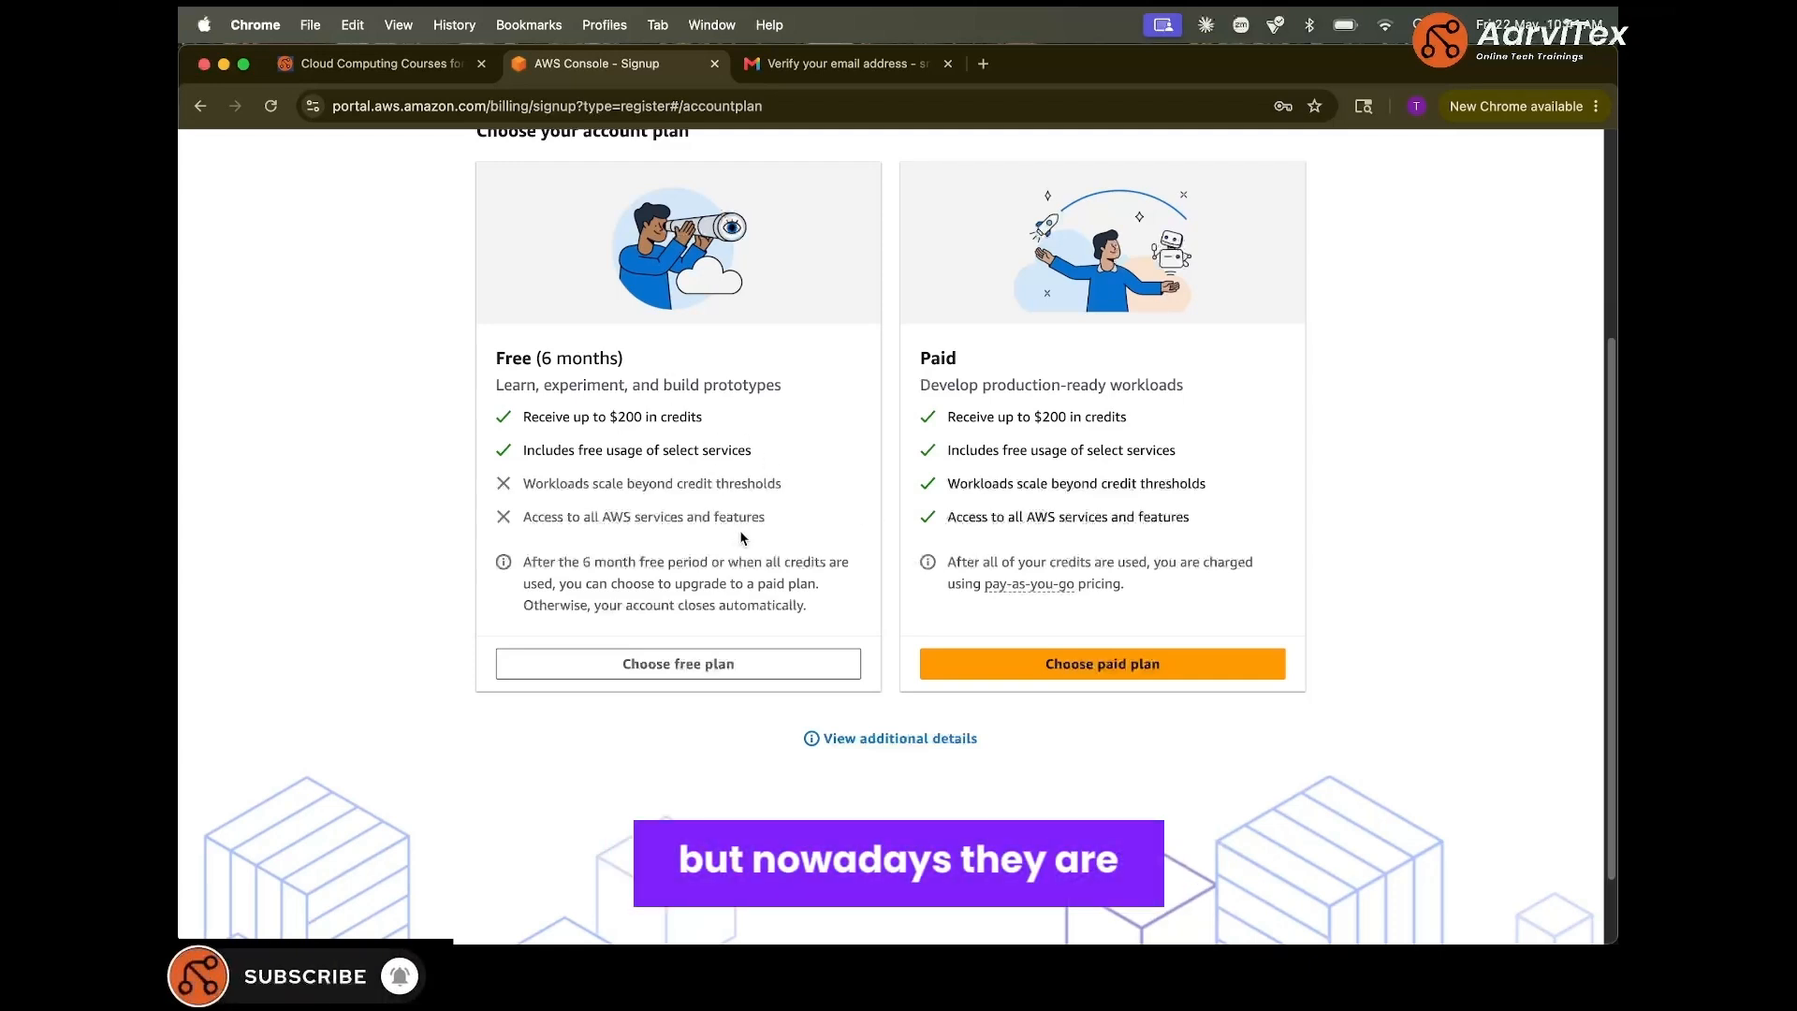
scroll(739, 537, up, 1)
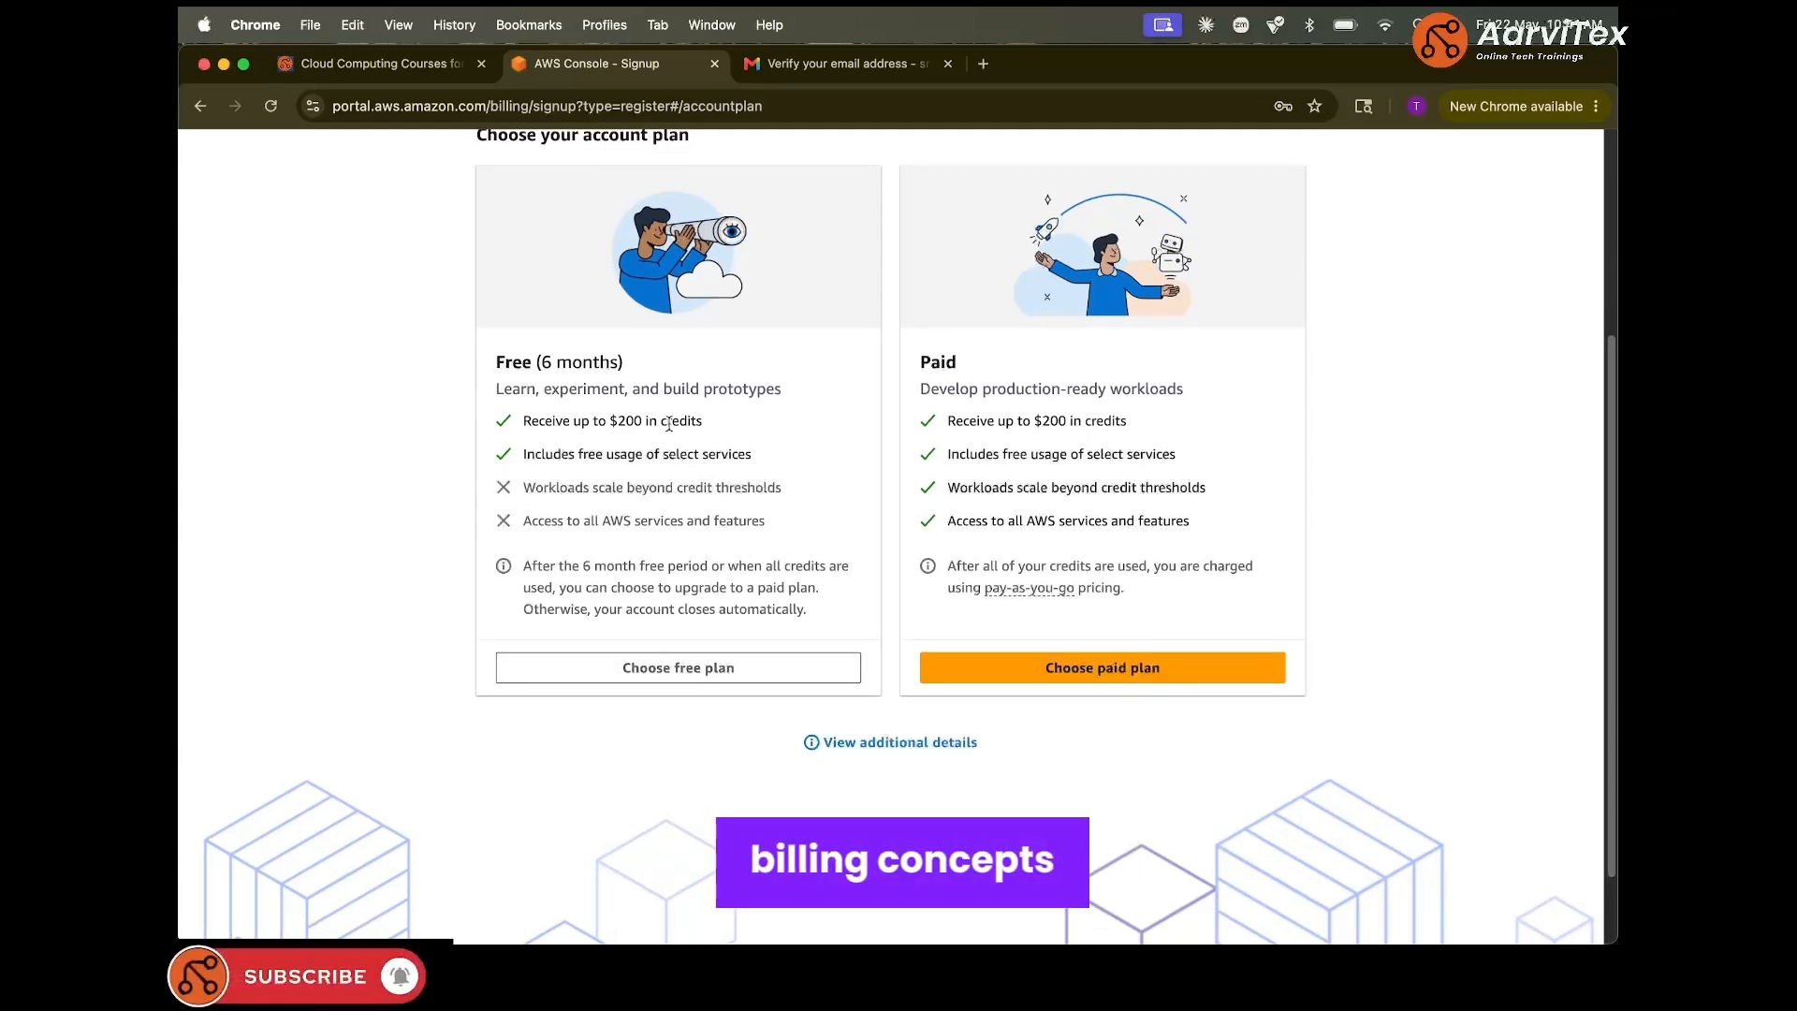
click(733, 668)
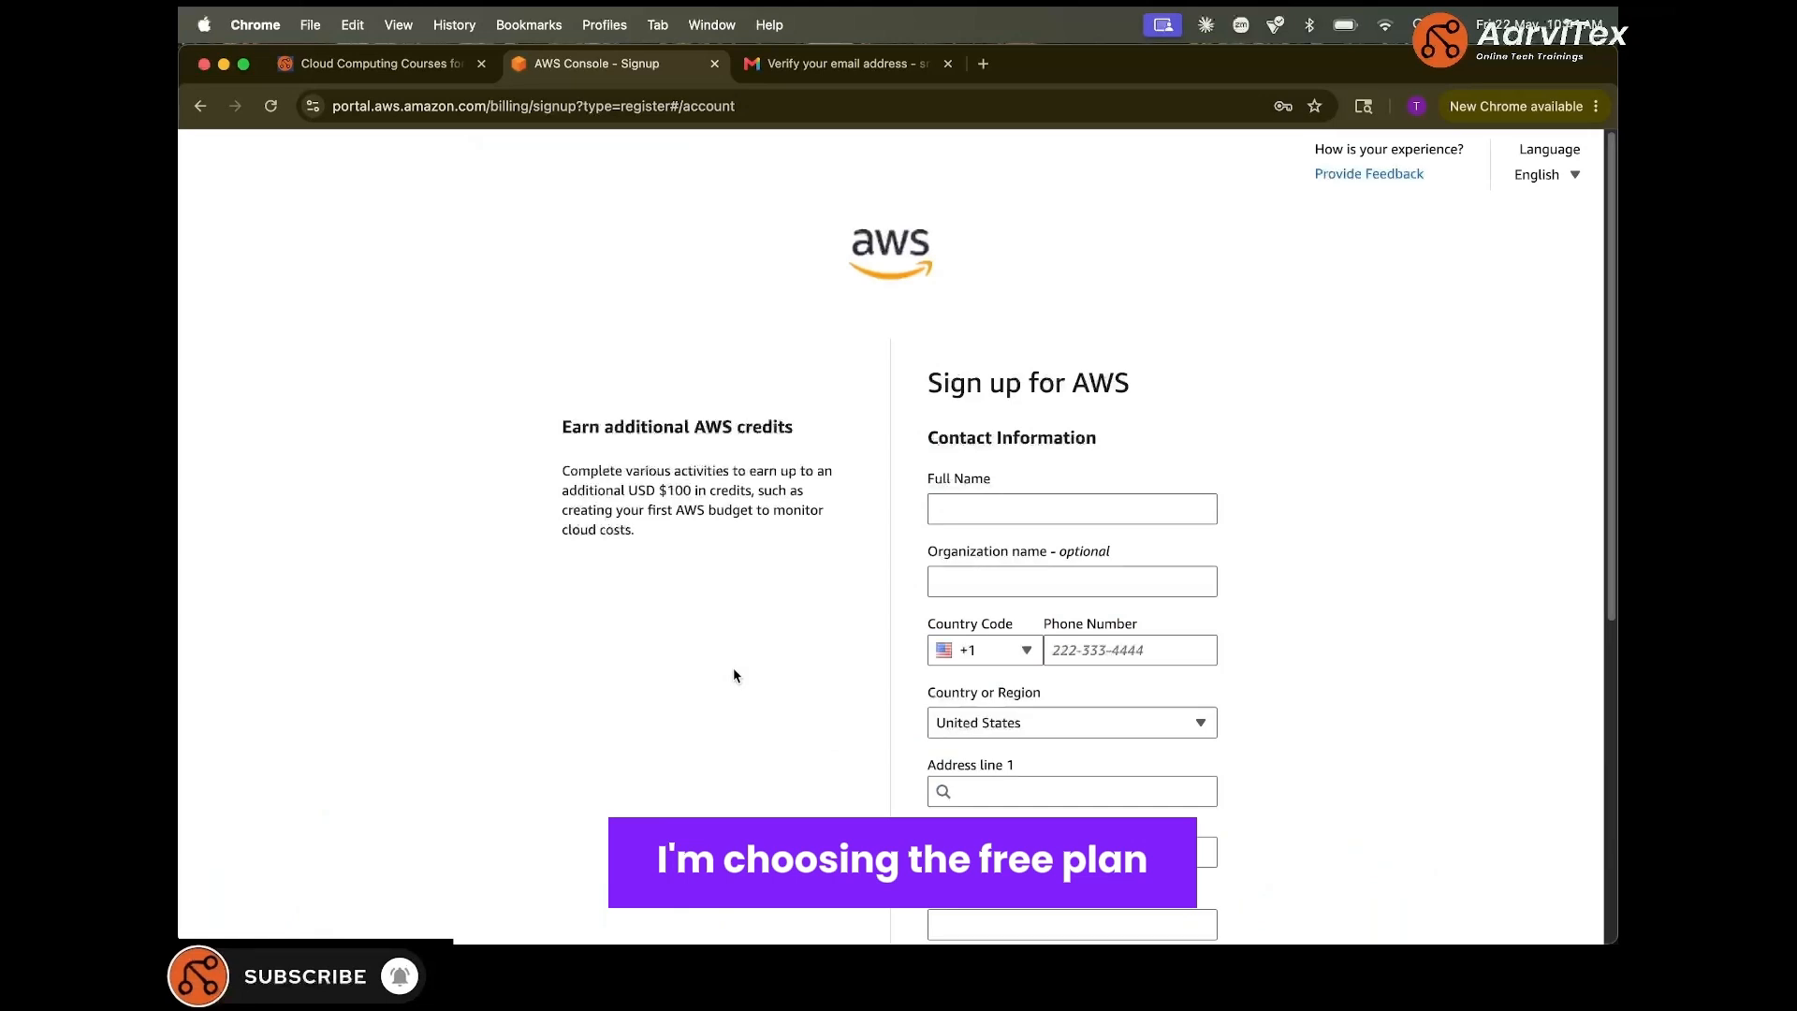
Step: Enter the contact's full name and the organization name Aarvitex
click(1123, 509)
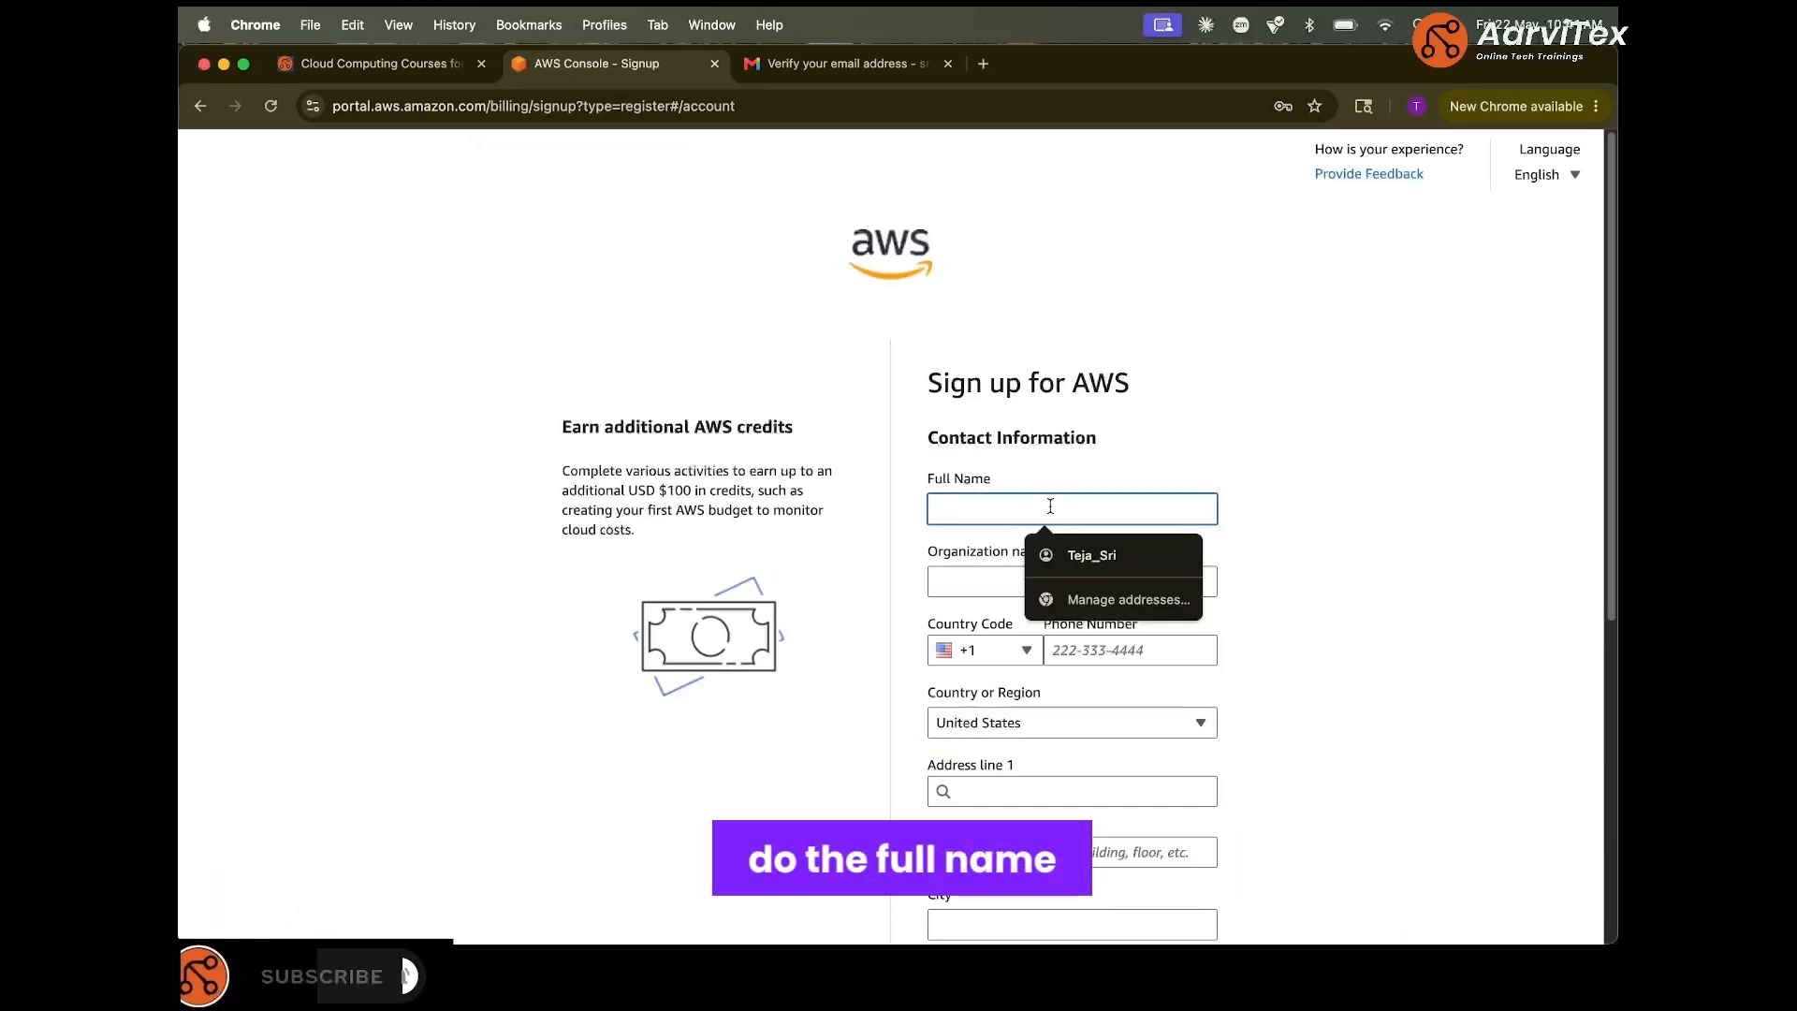
text(Sa)
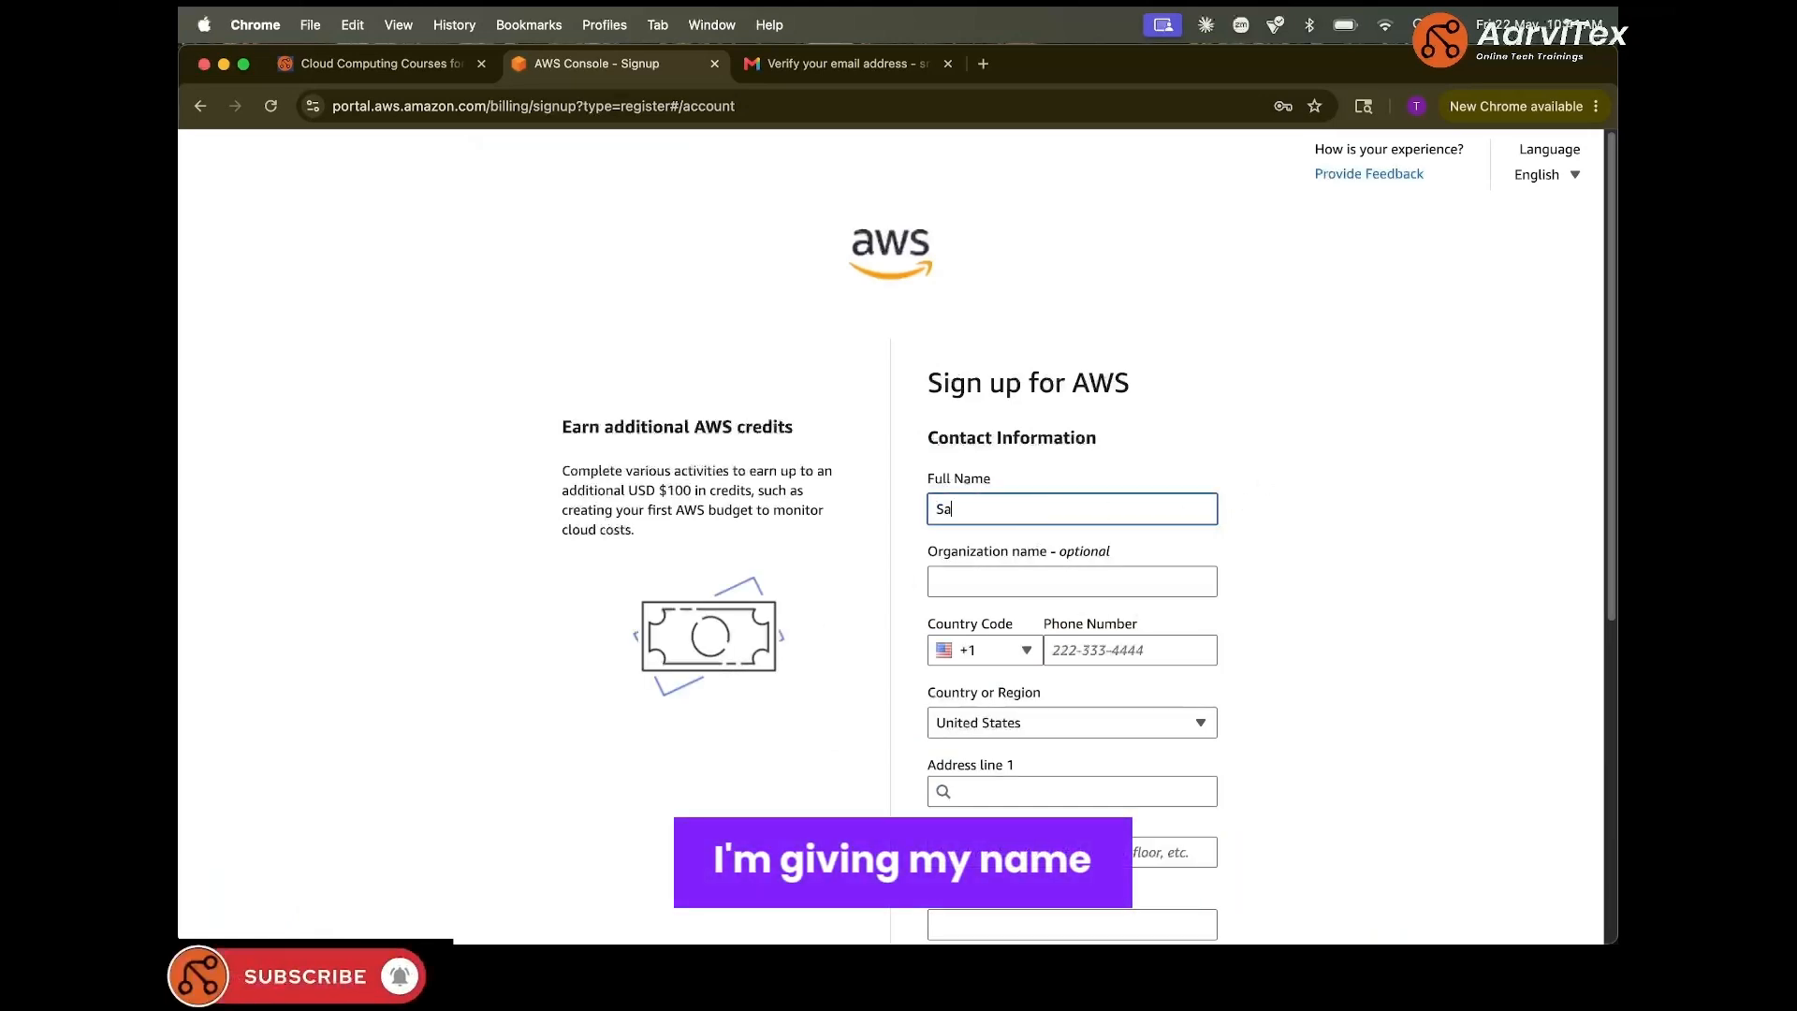
text(thya)
click(1173, 573)
text(Aarvitex)
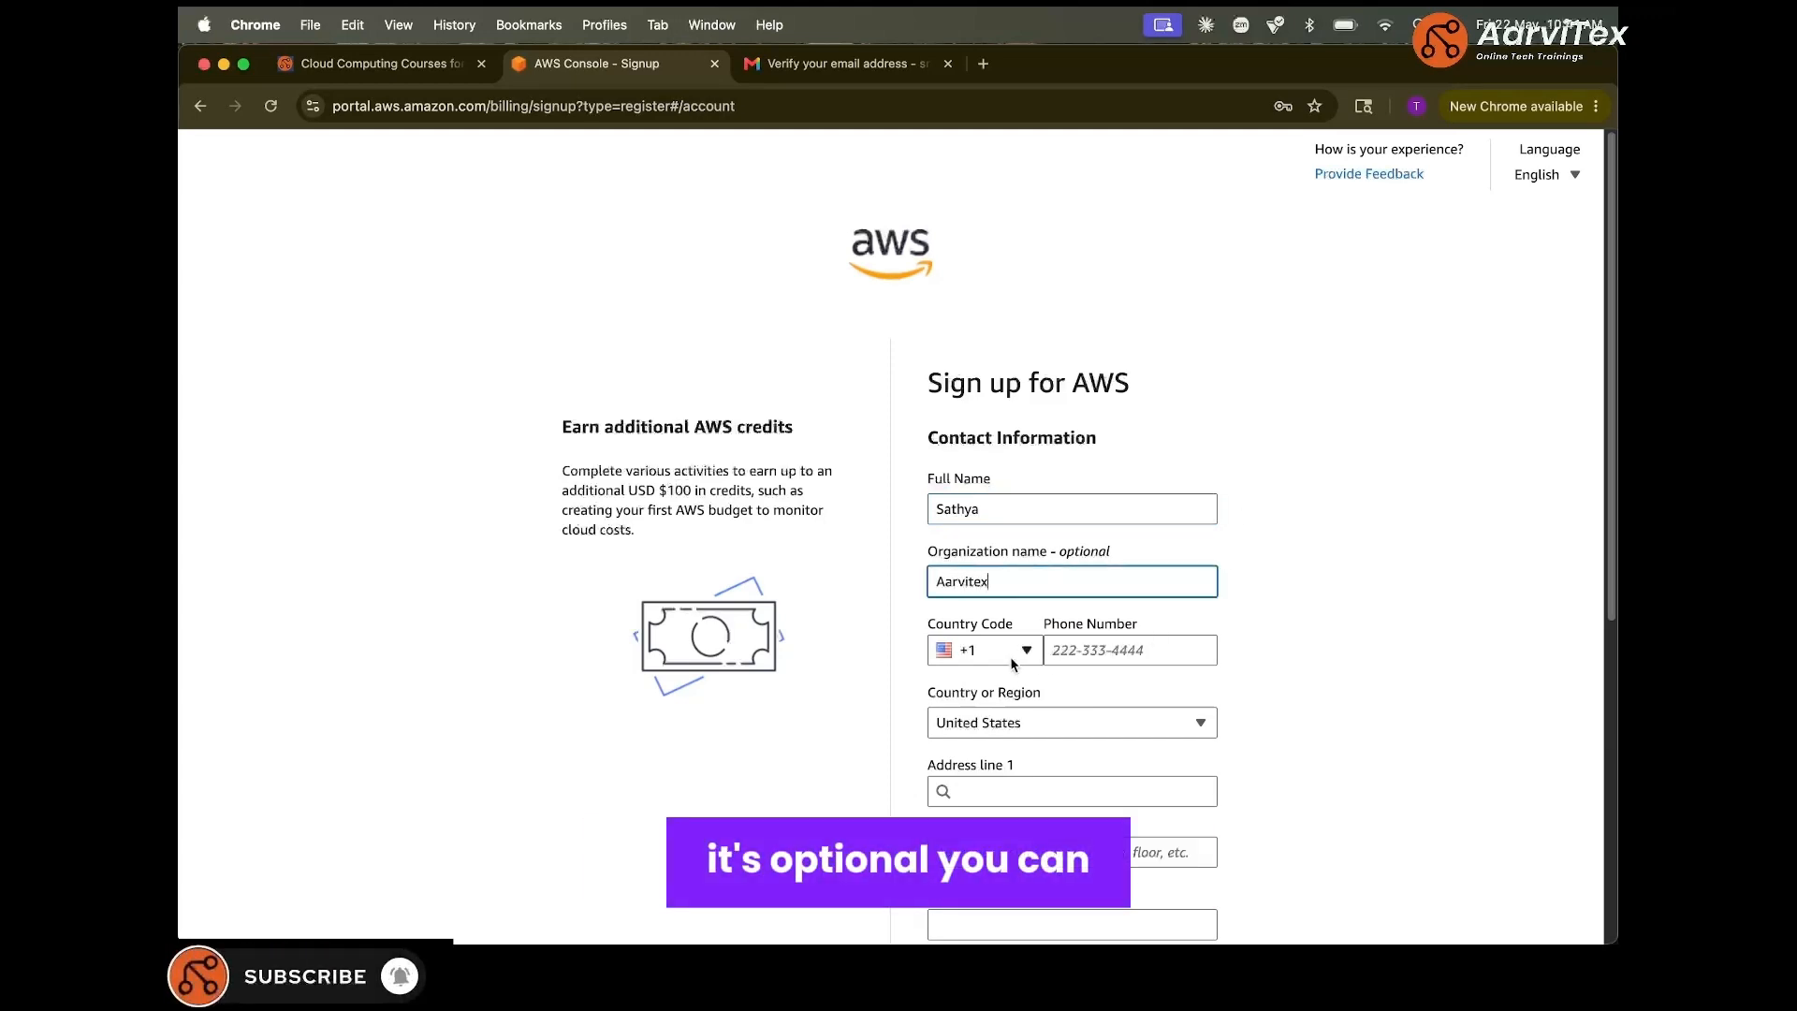
Step: Choose India's +91 country code and enter the contact's phone number
click(1010, 655)
text(indi)
click(1023, 756)
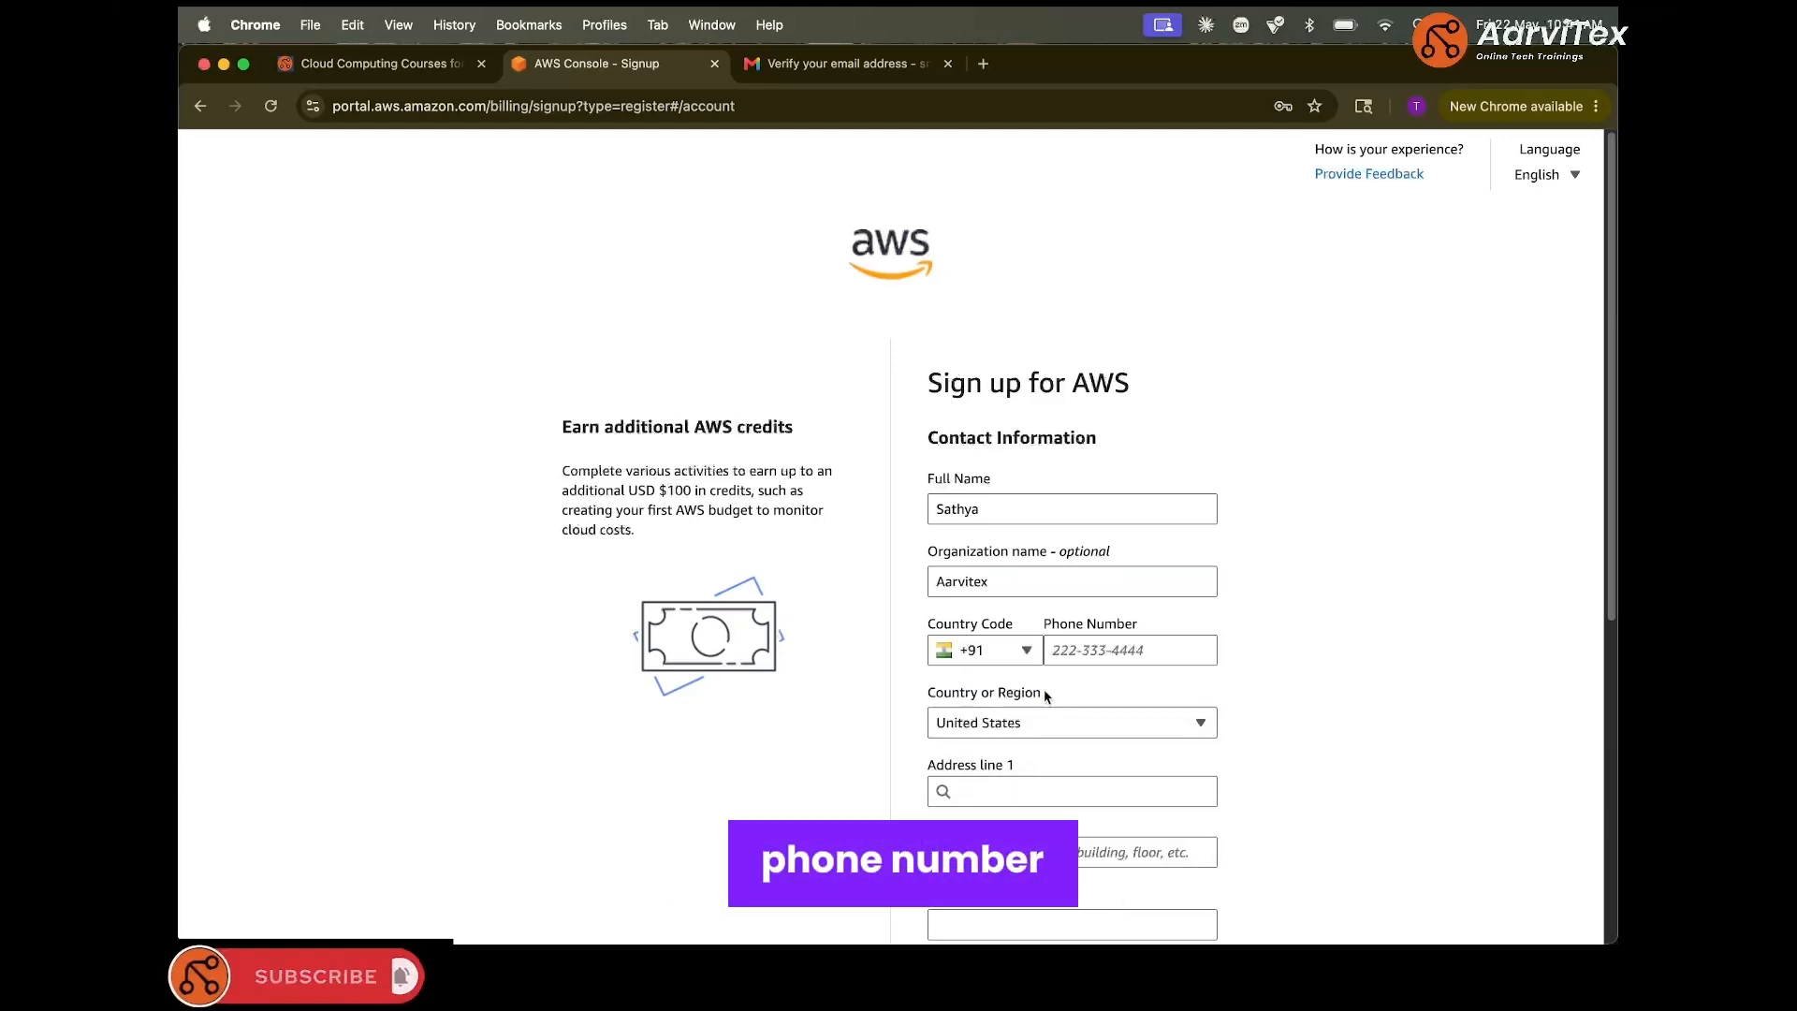
click(1089, 649)
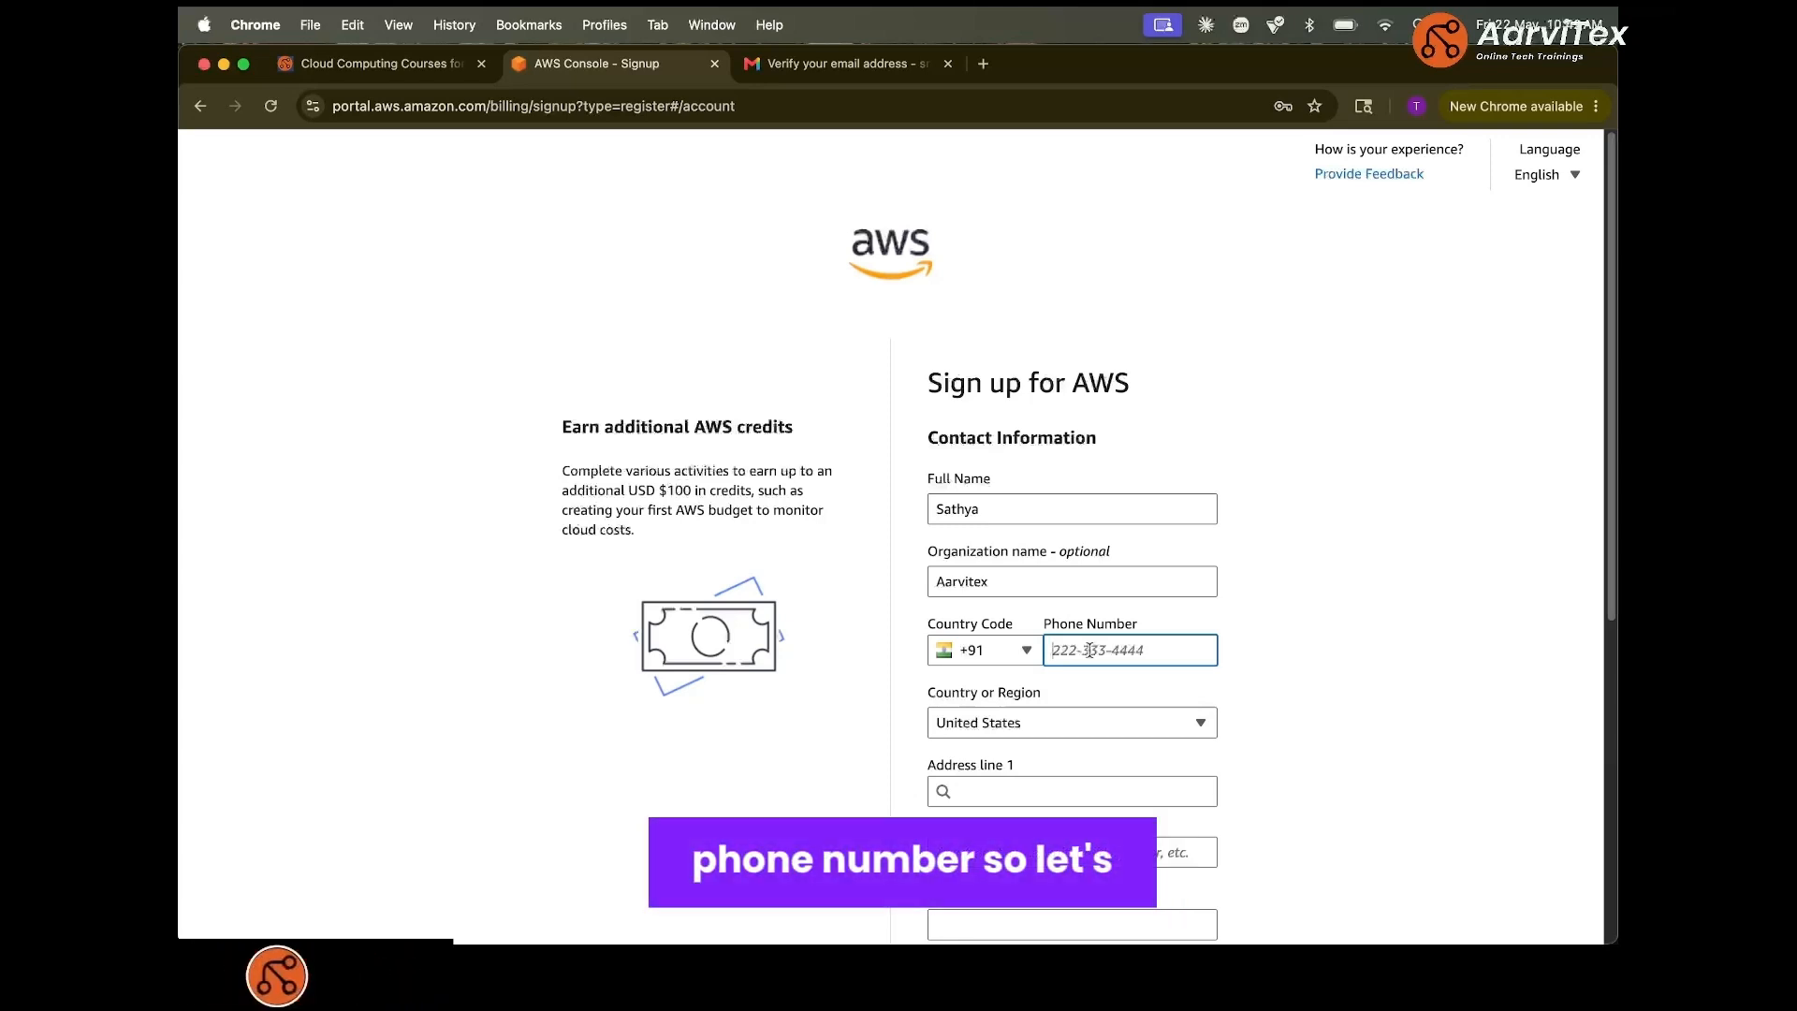
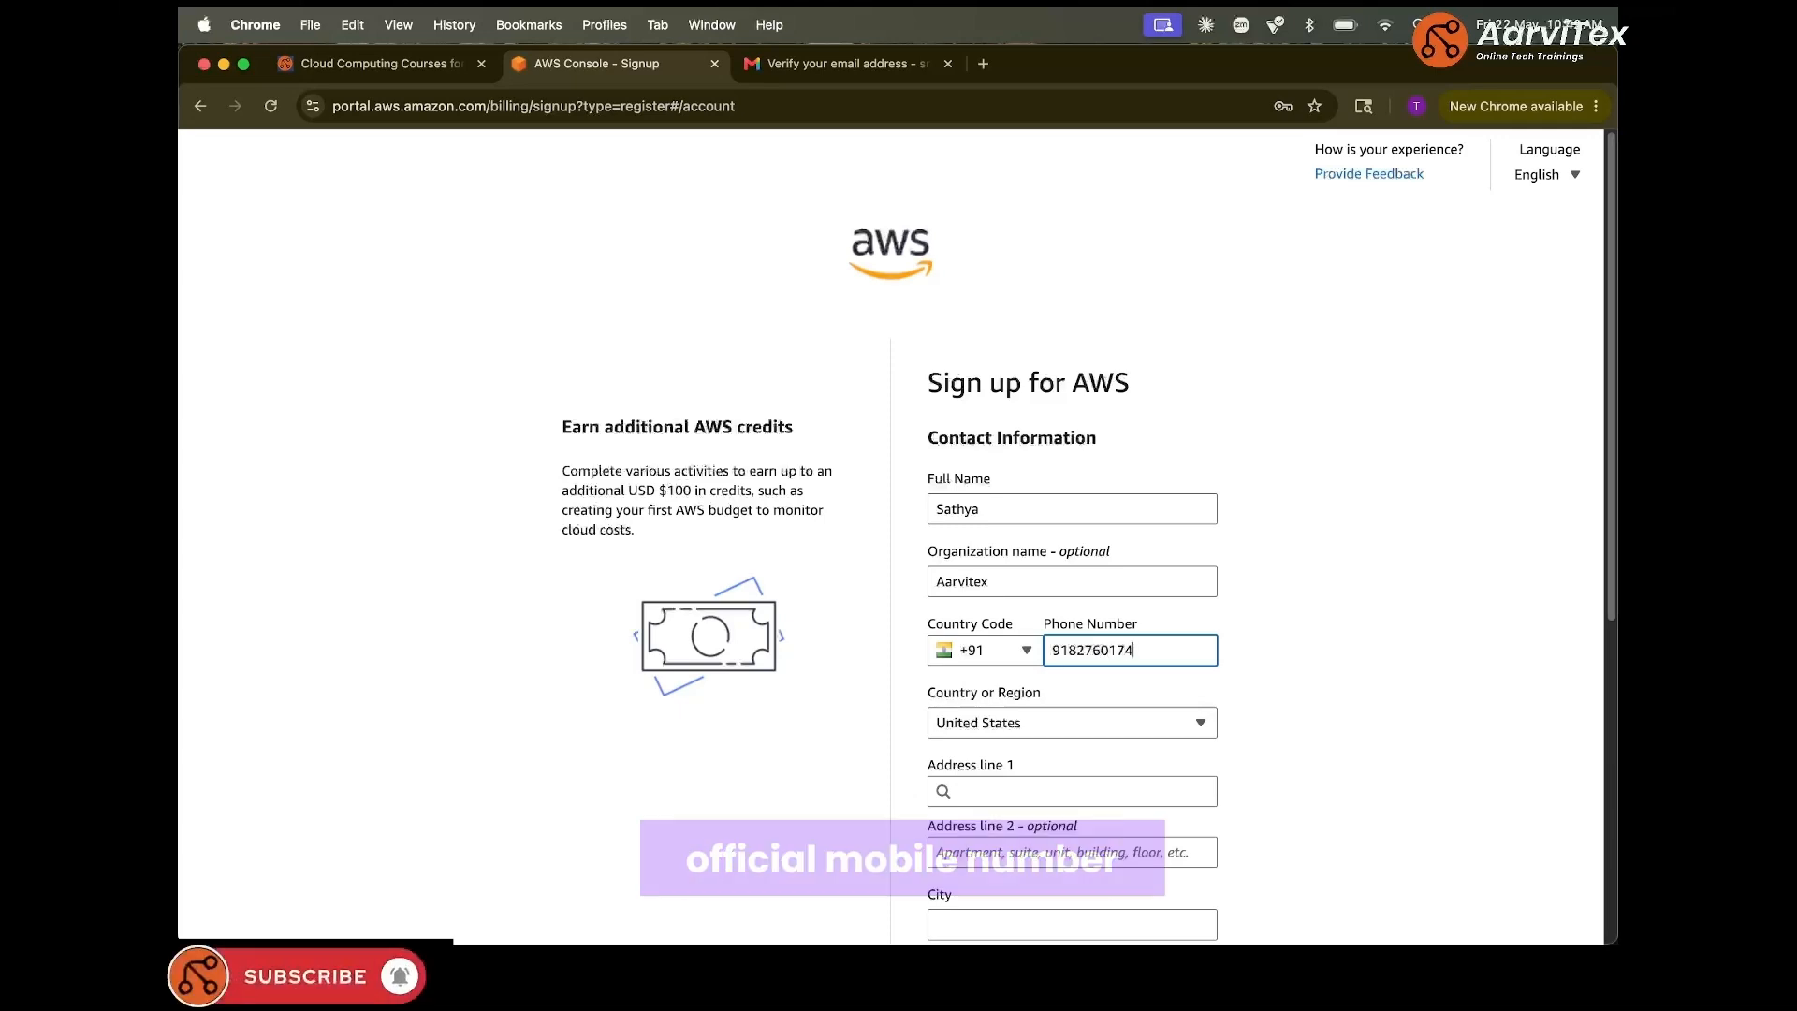
scroll(1119, 695, down, 2)
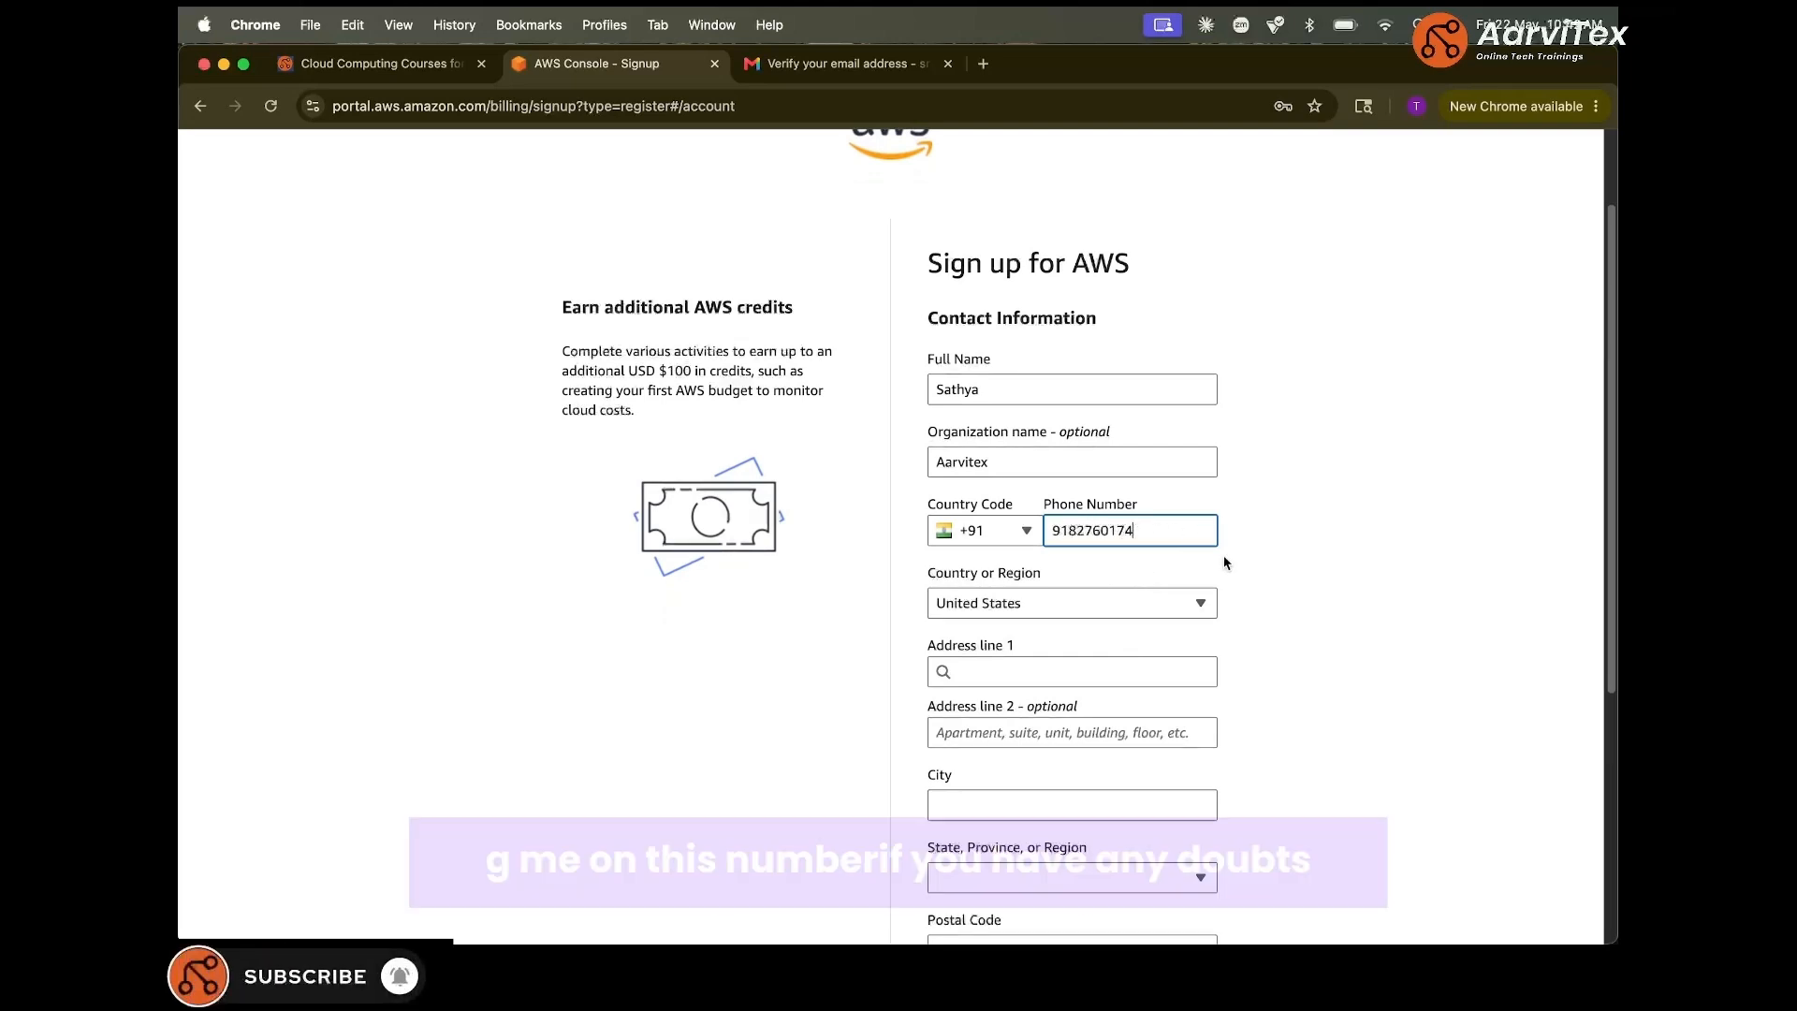
click(1342, 590)
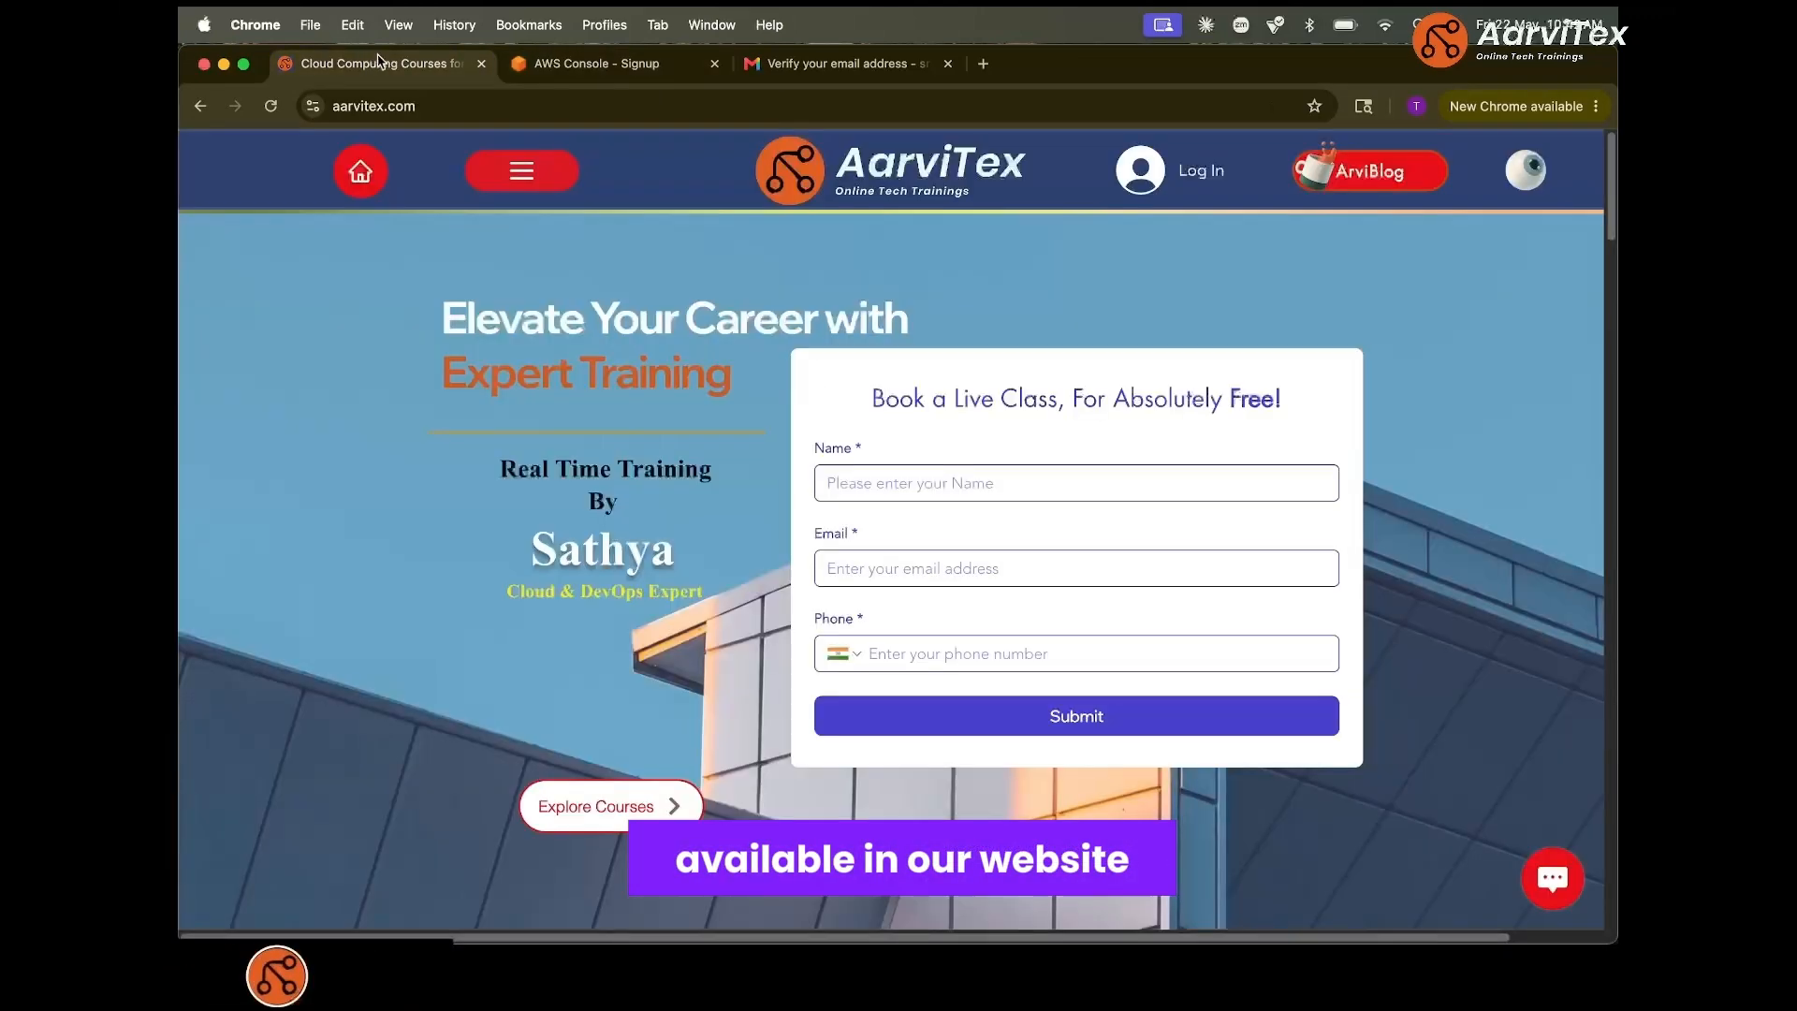
click(374, 62)
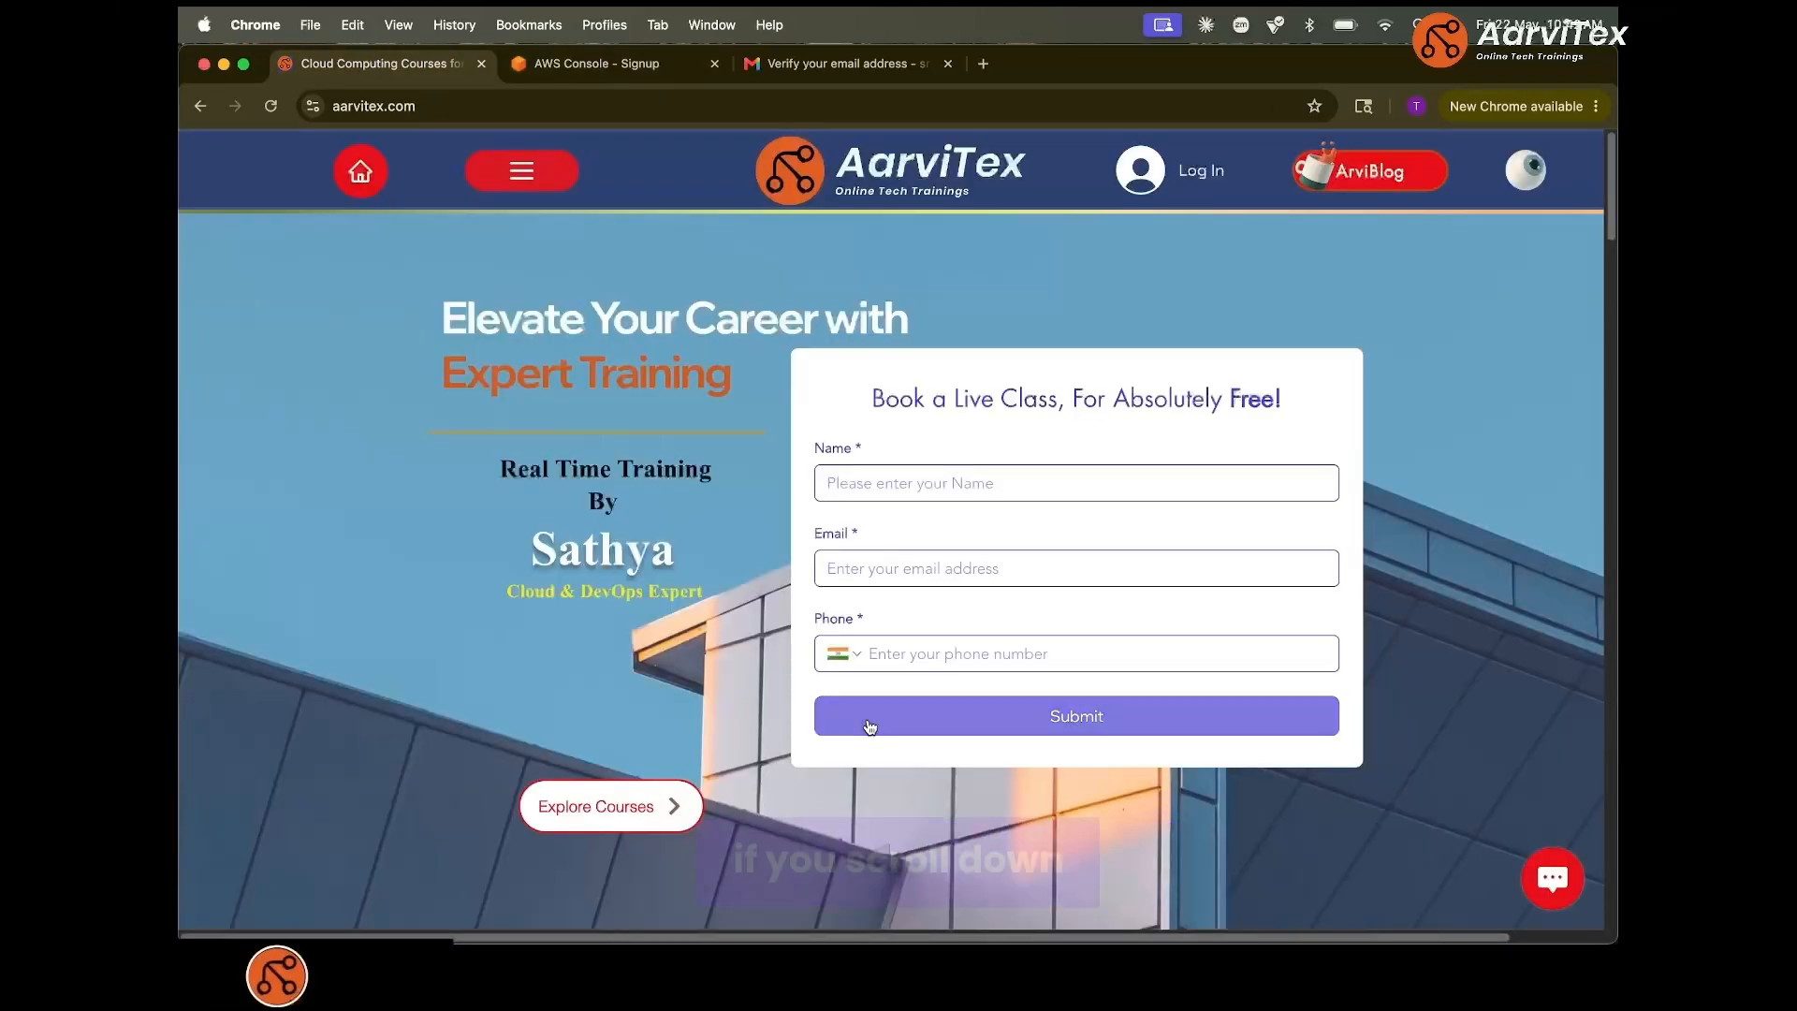
Step: Scroll through the AarviTex site to the footer and back, then return to AWS sign-up
scroll(871, 726, down, 15)
scroll(870, 726, down, 15)
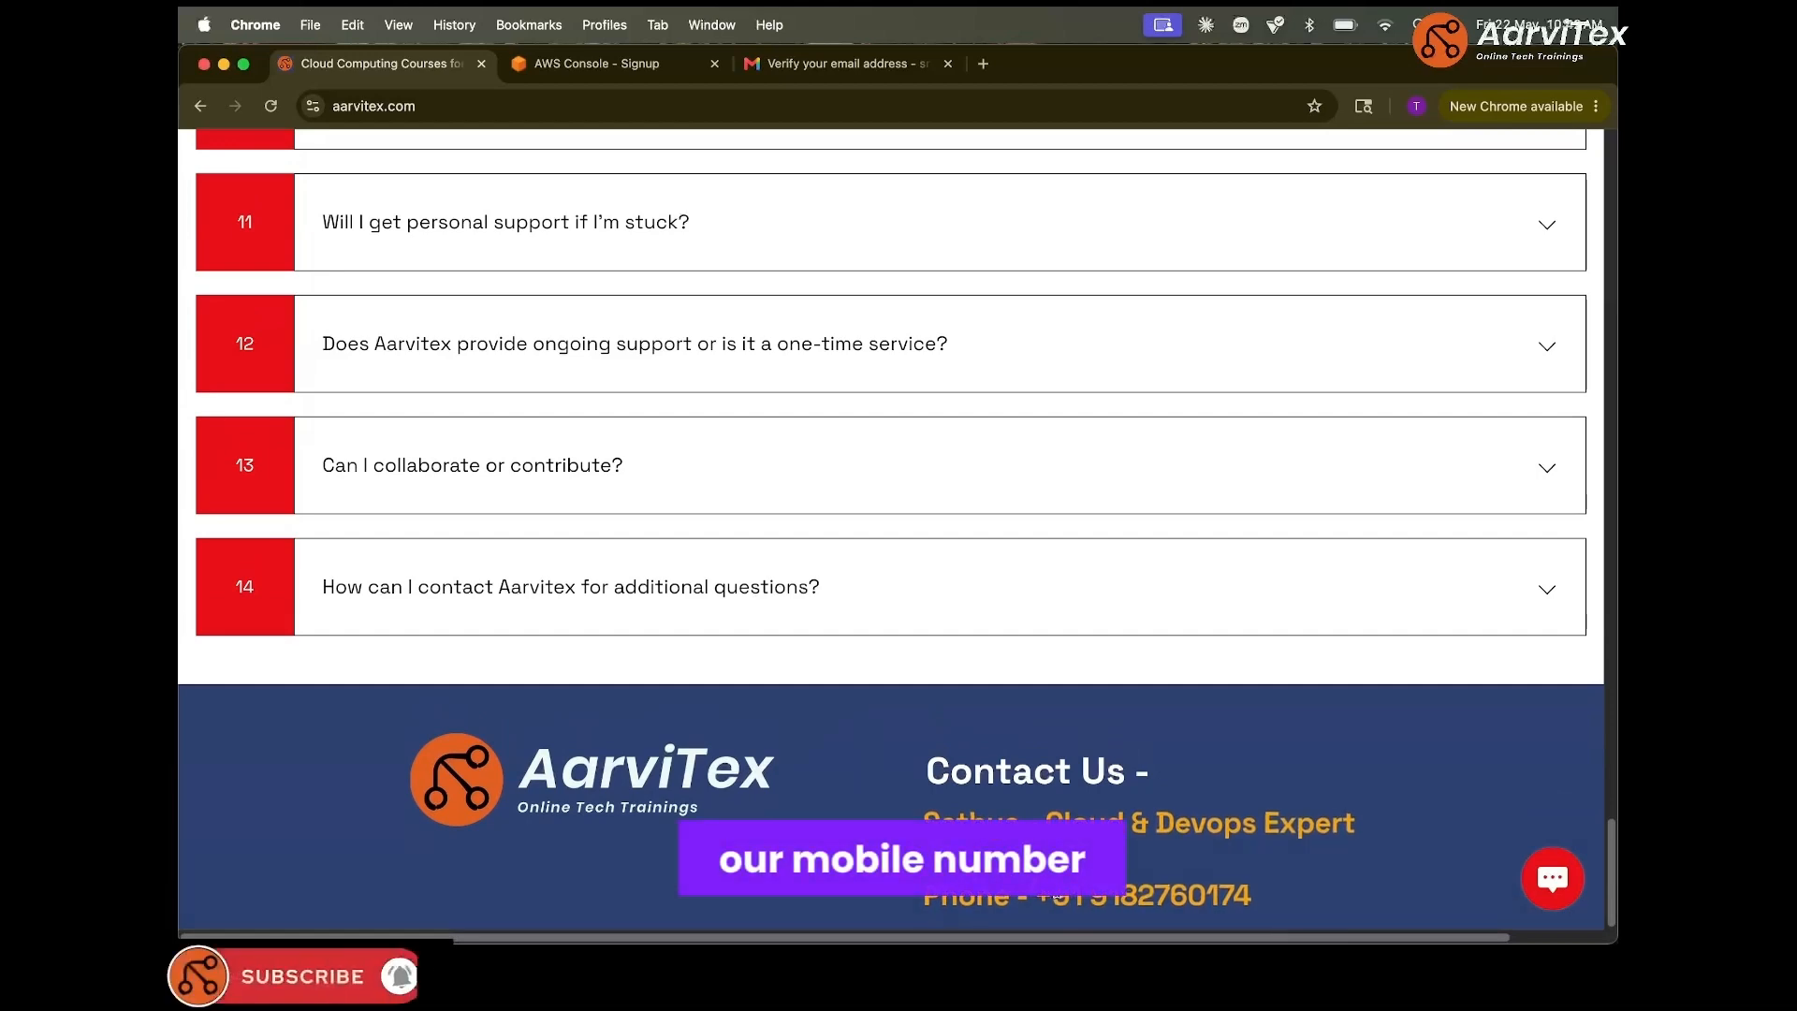
scroll(921, 779, up, 10)
scroll(921, 778, up, 15)
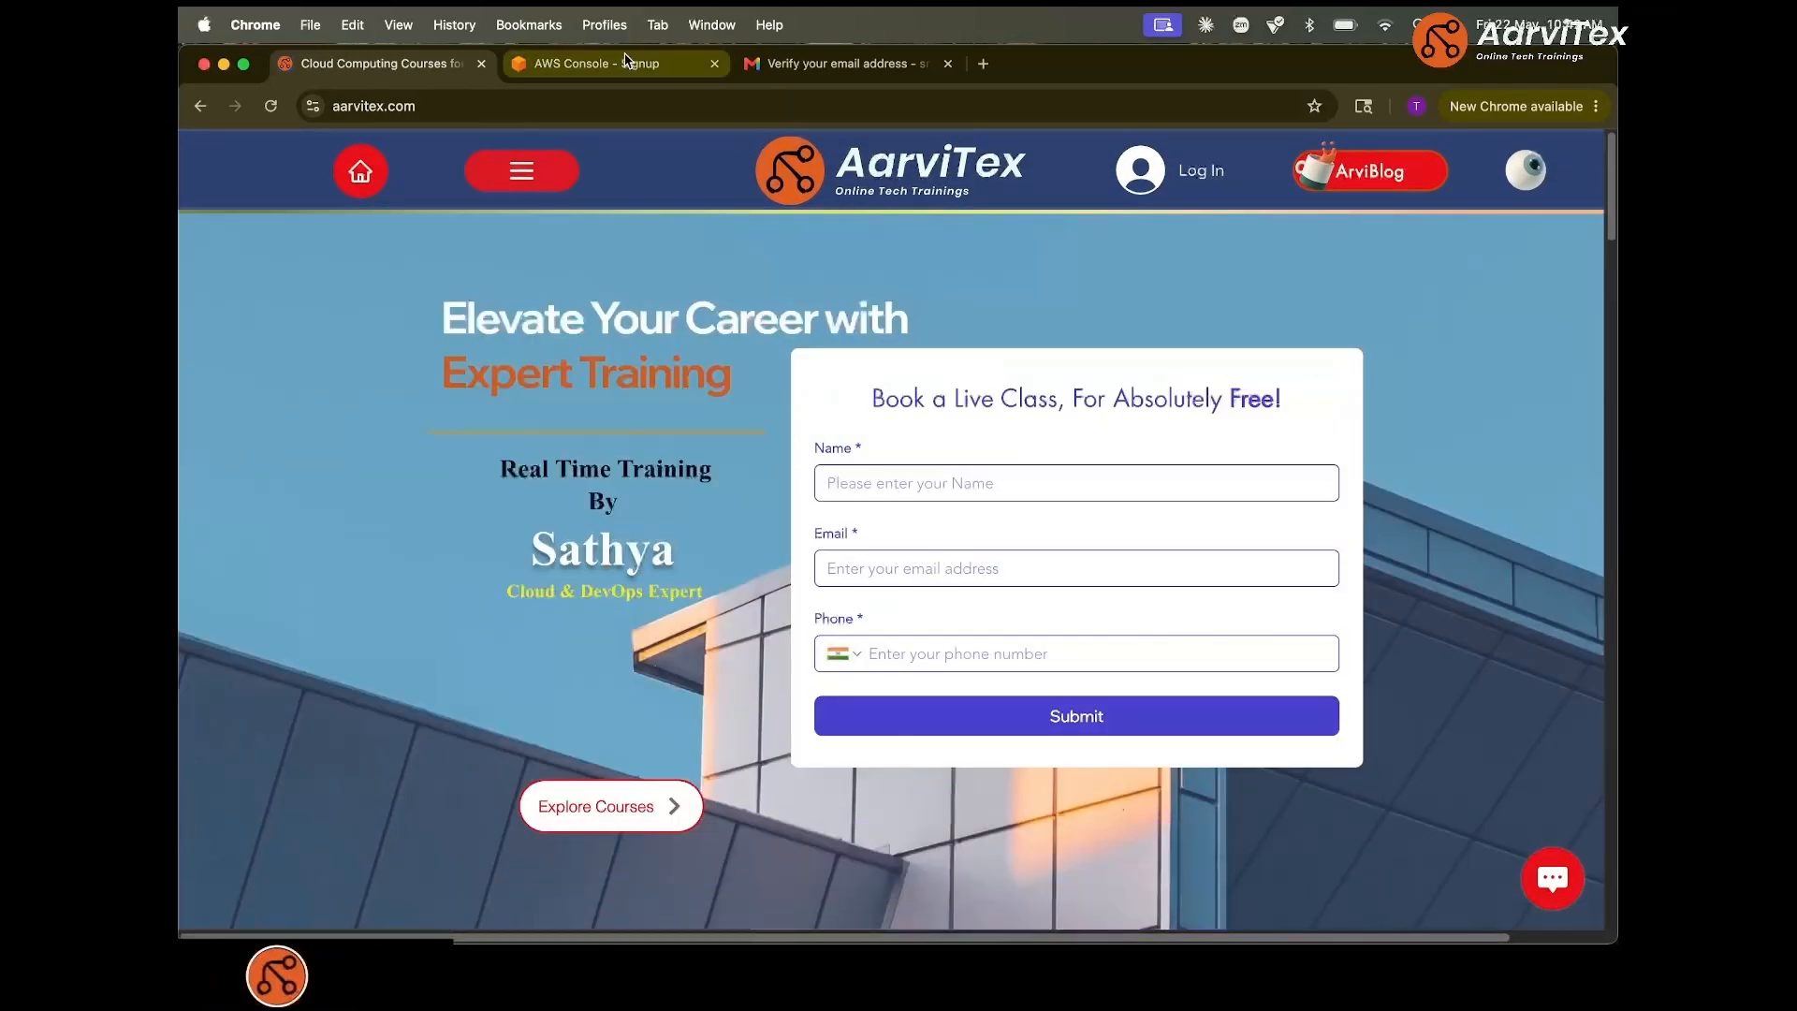
click(632, 64)
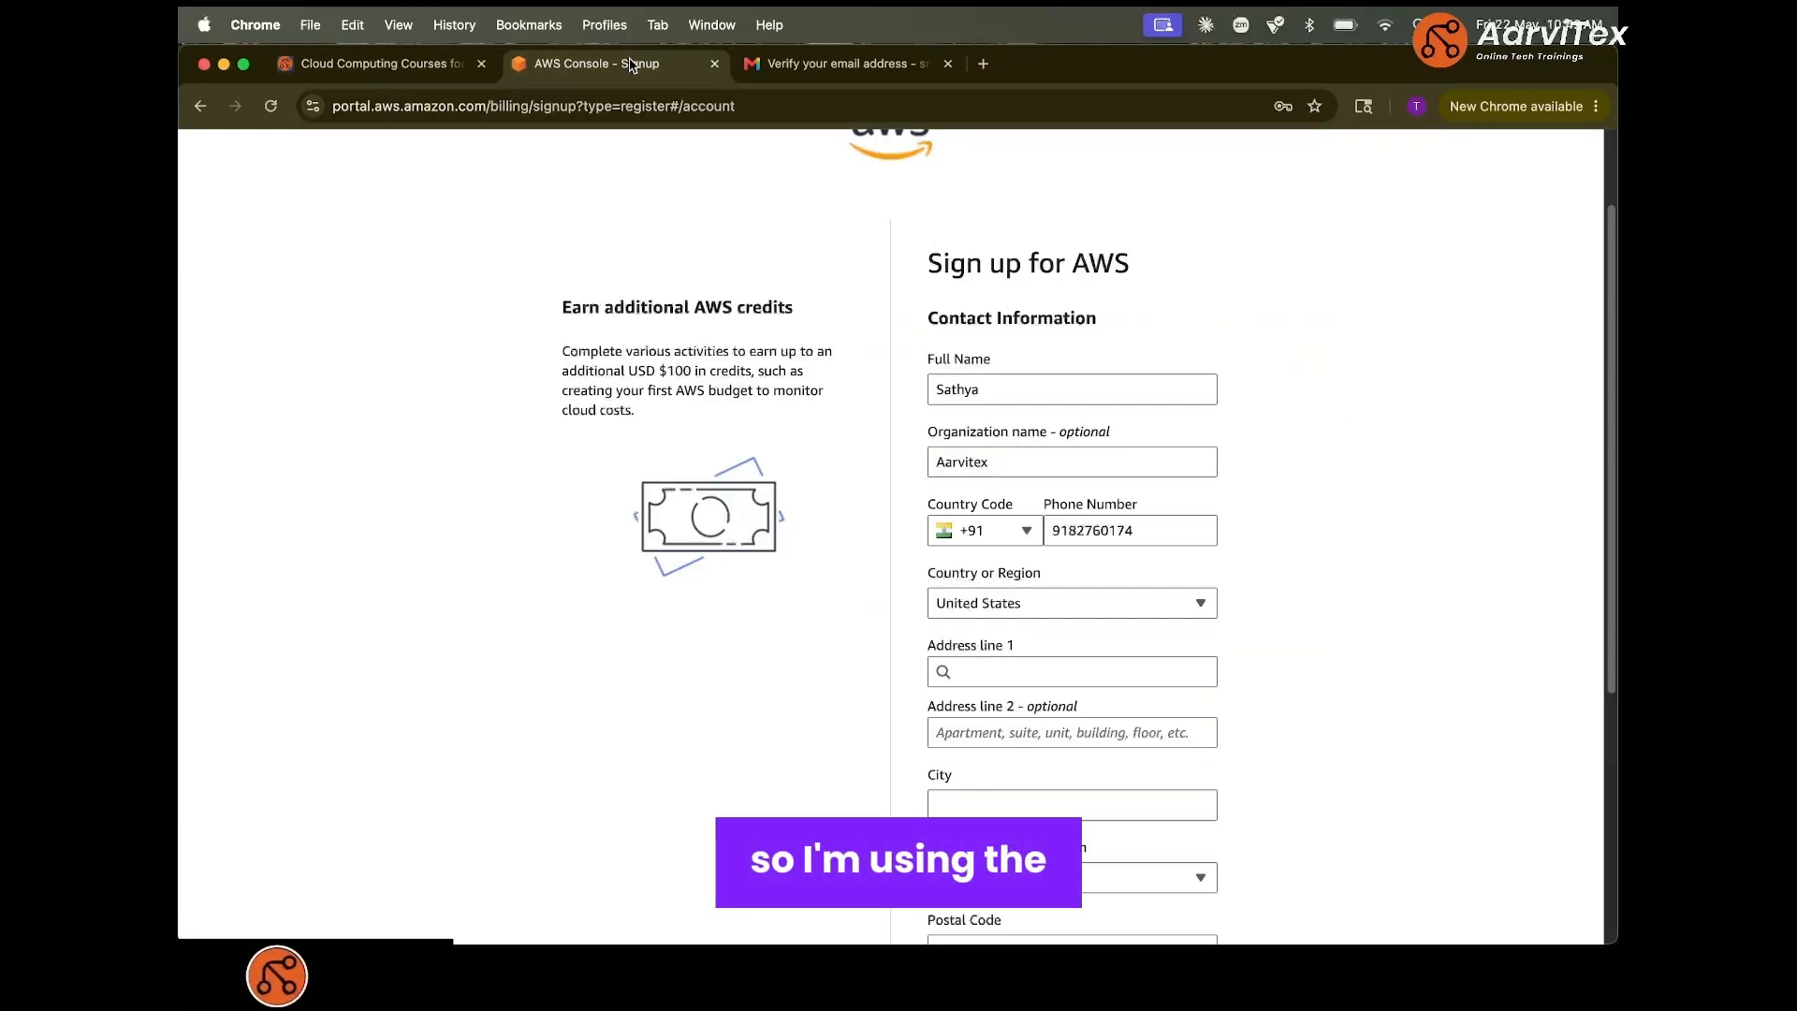
Step: Set the country to India and fill the address fields from the first suggested address
click(1148, 606)
text(india)
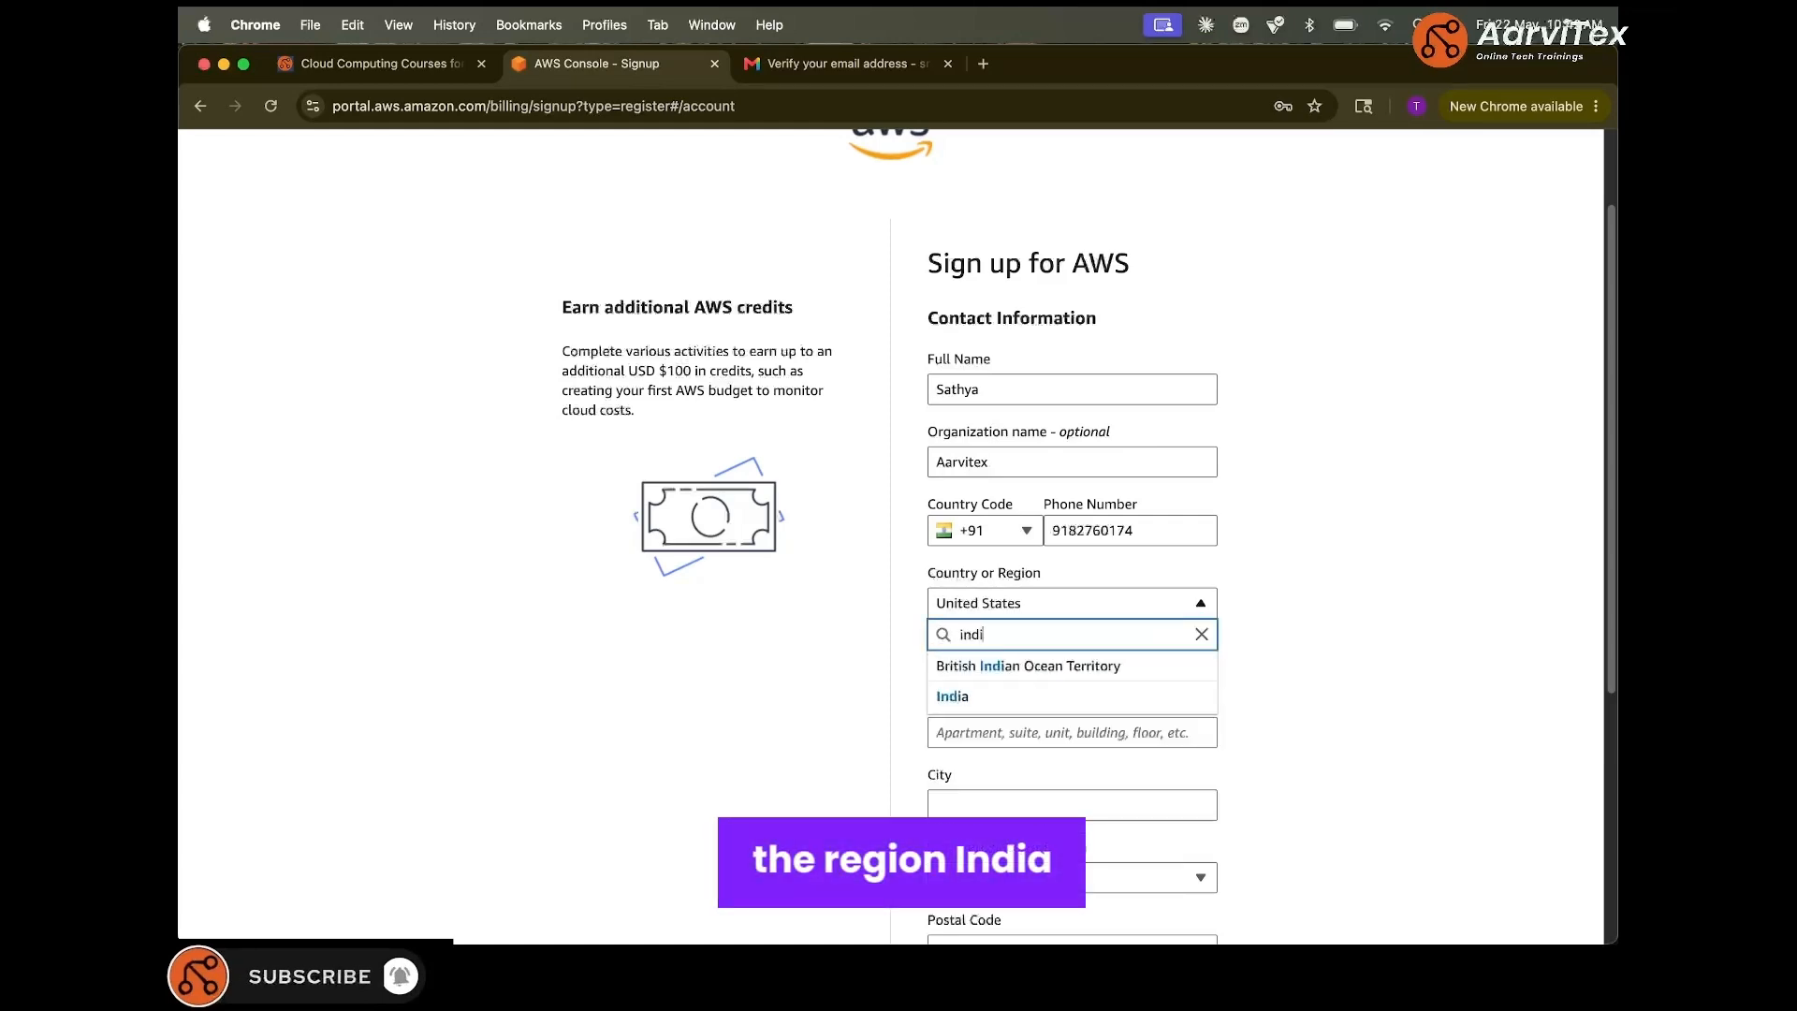
click(1120, 698)
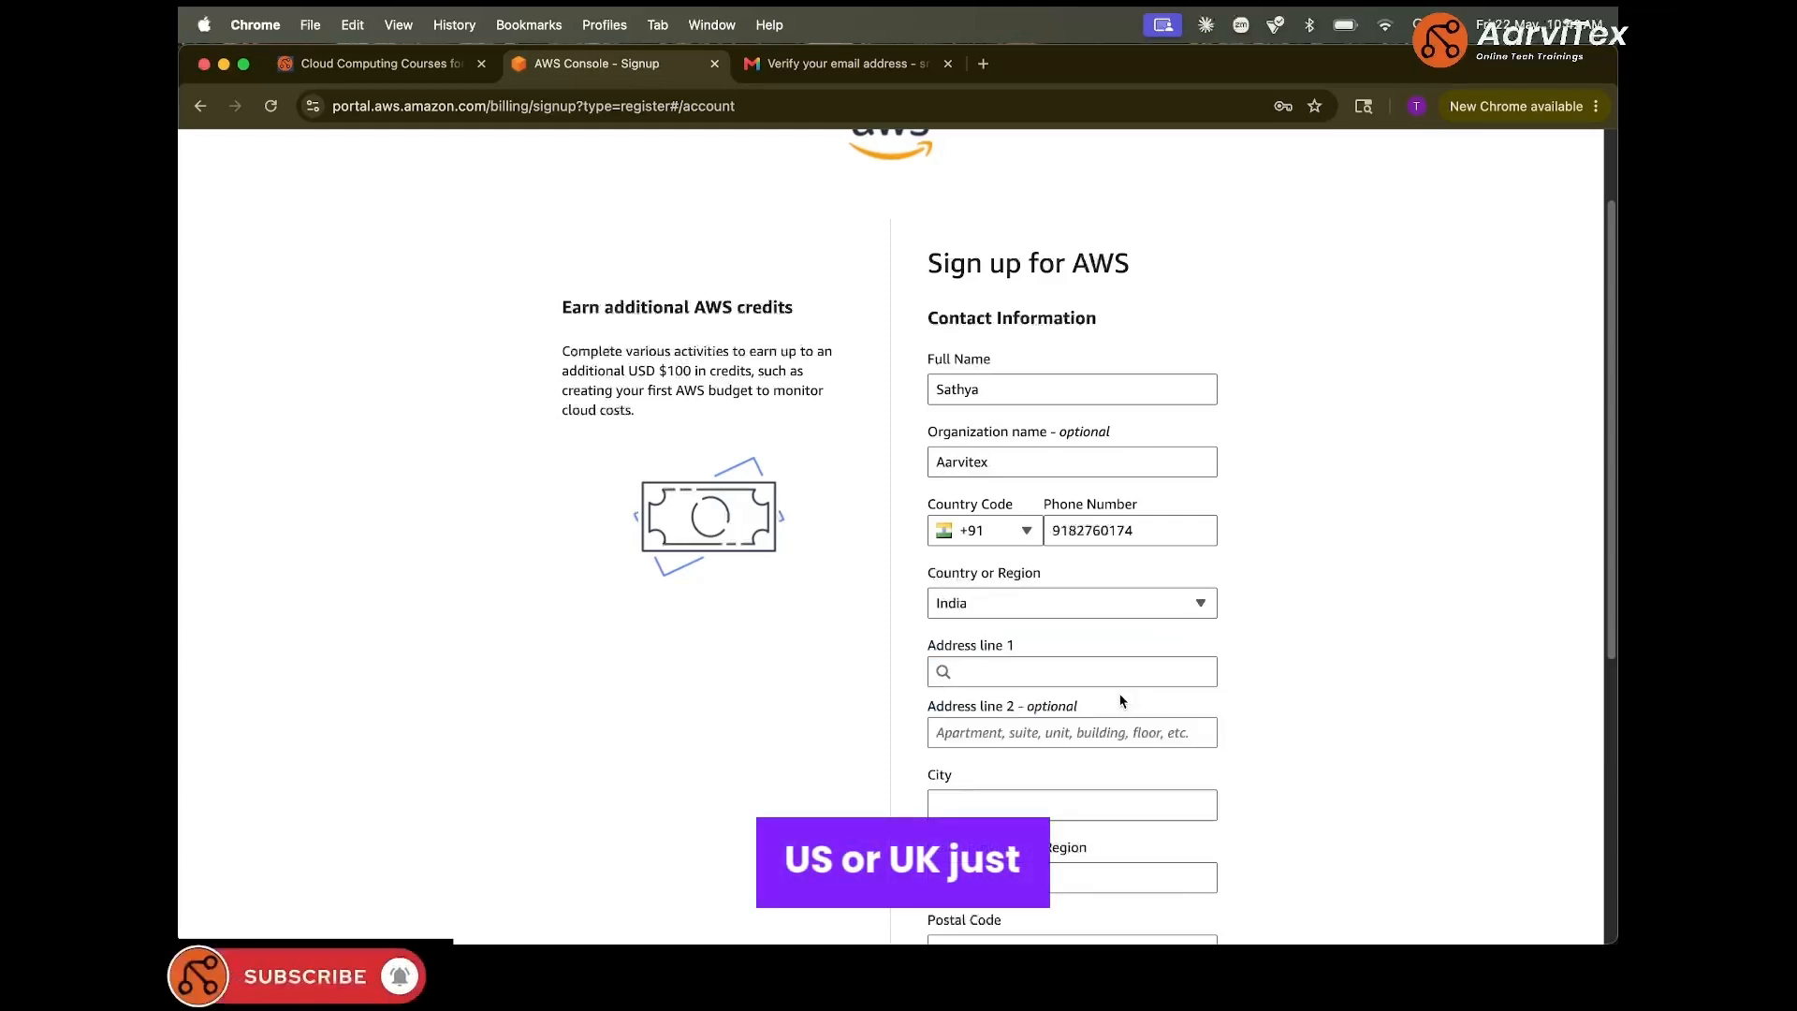
click(1056, 664)
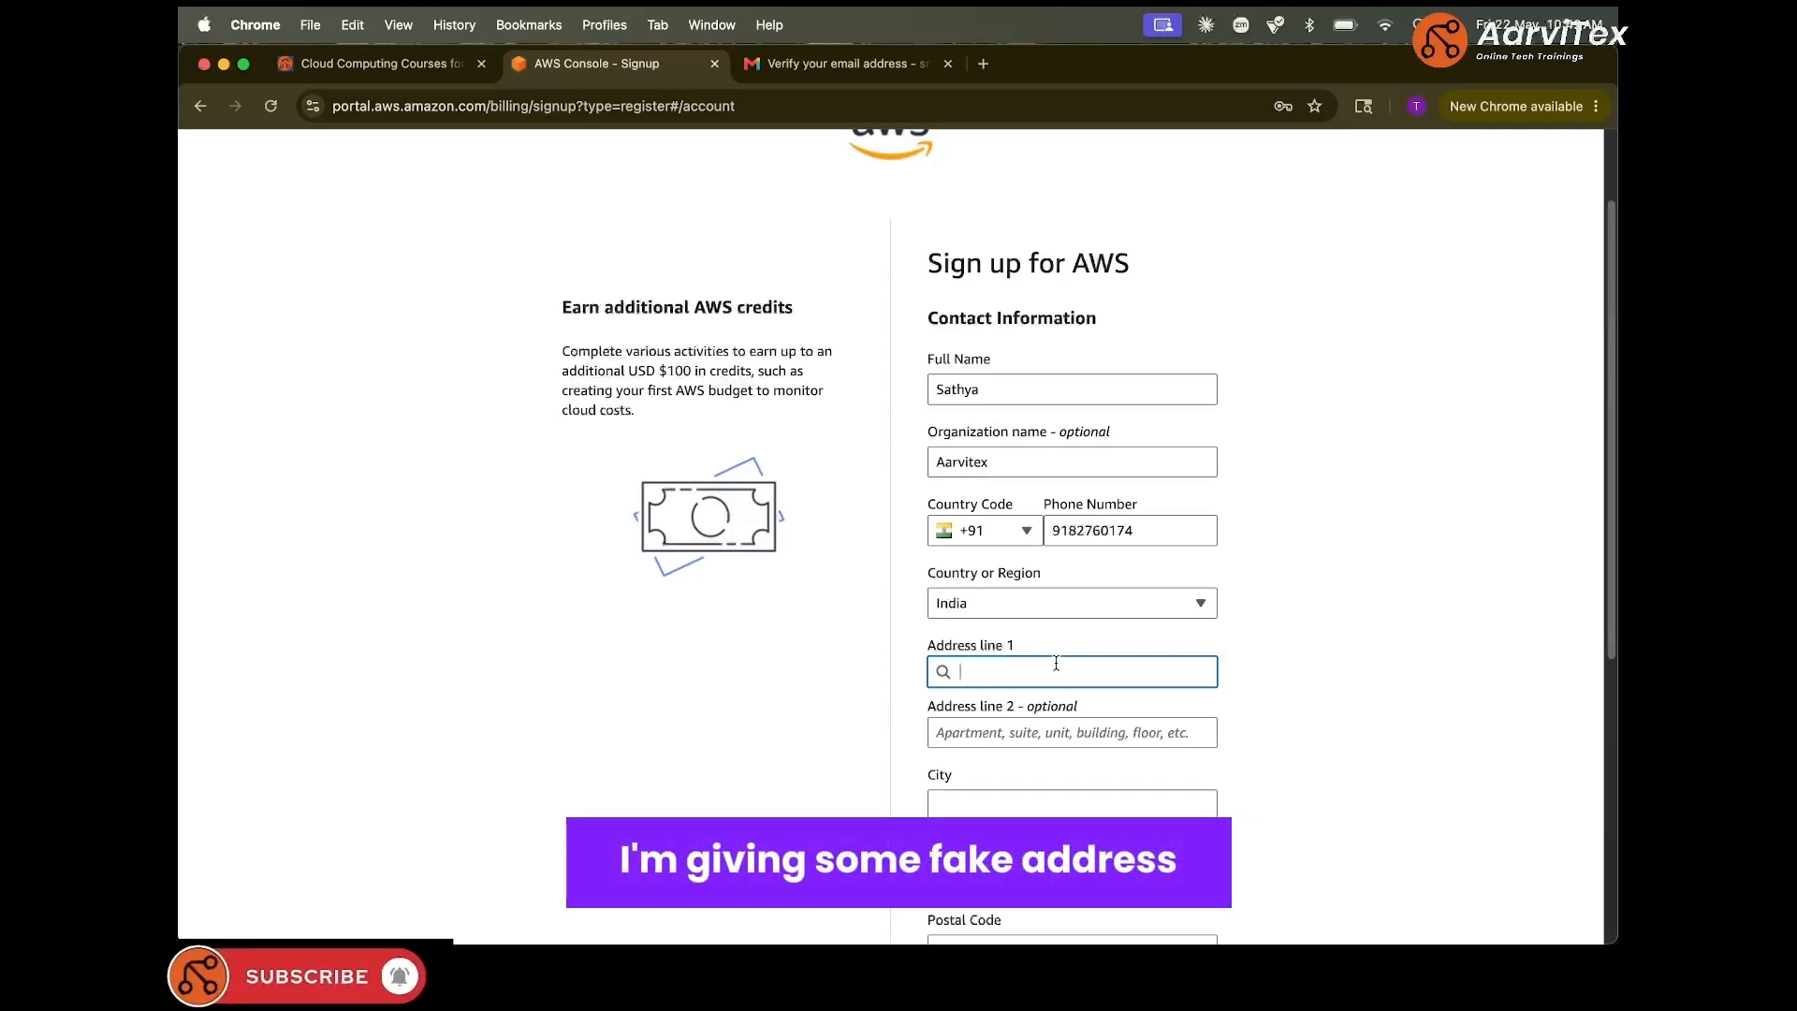
text(5)
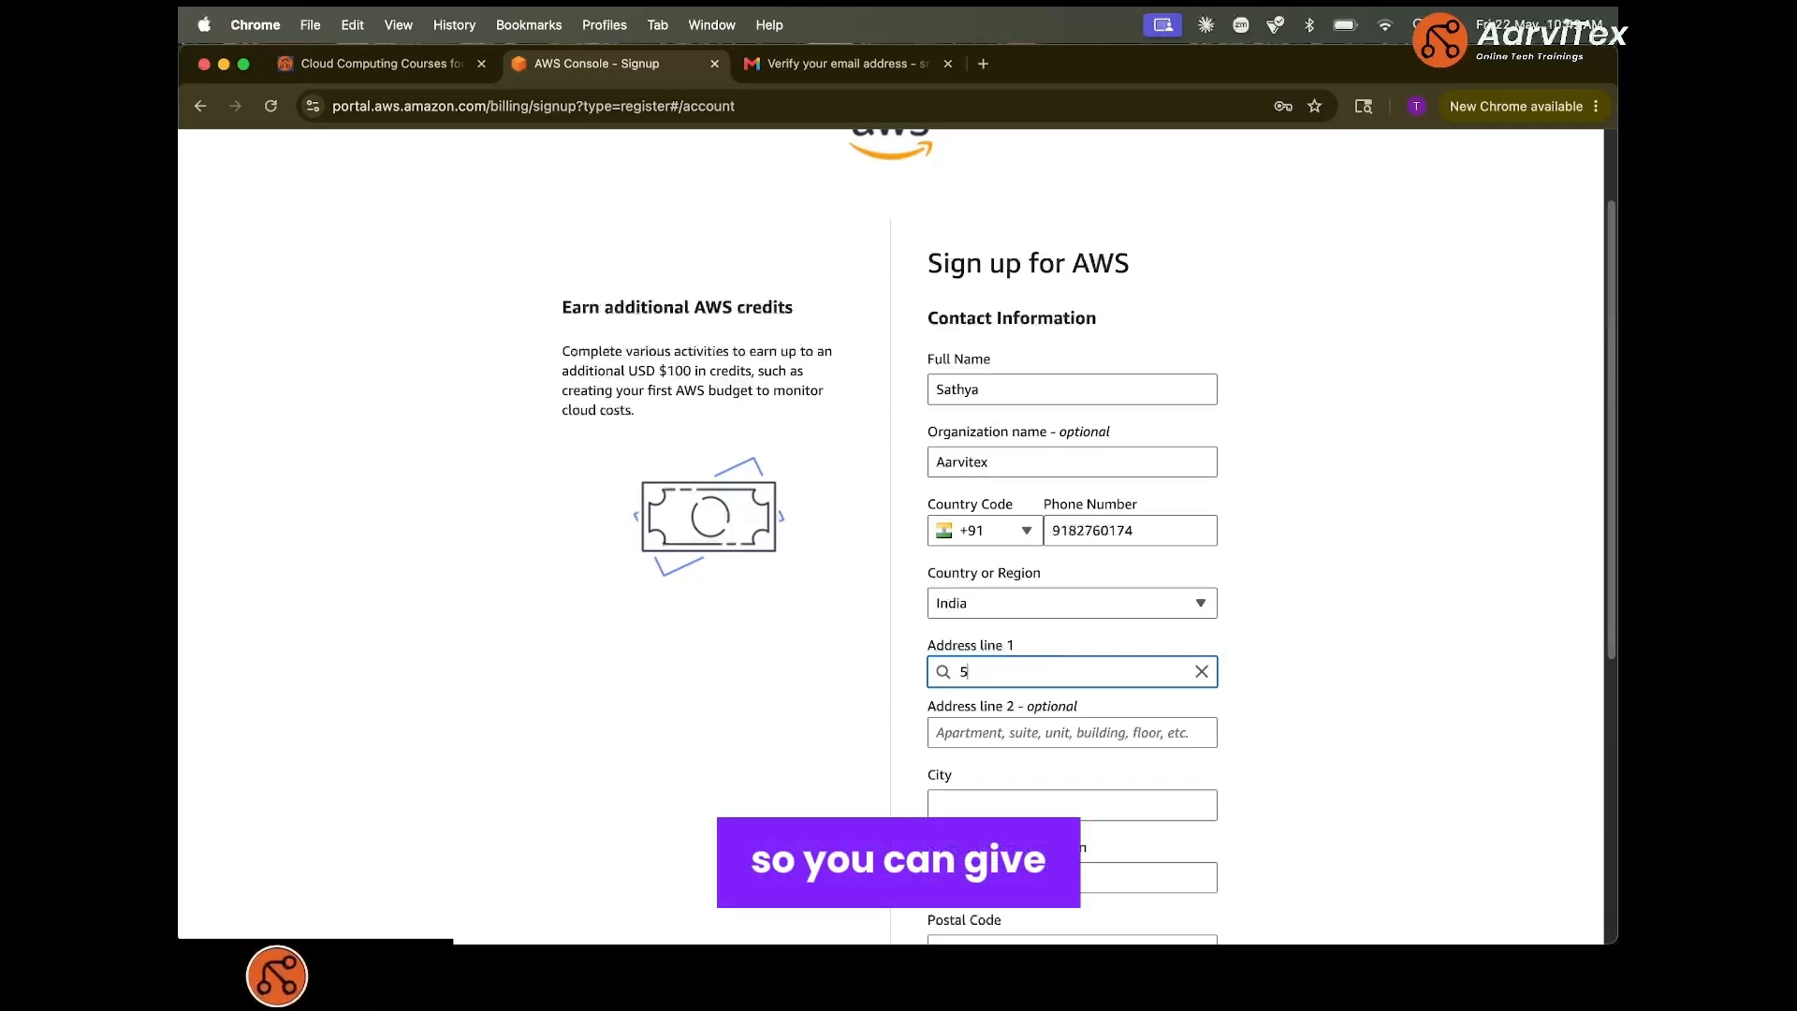
text(-105)
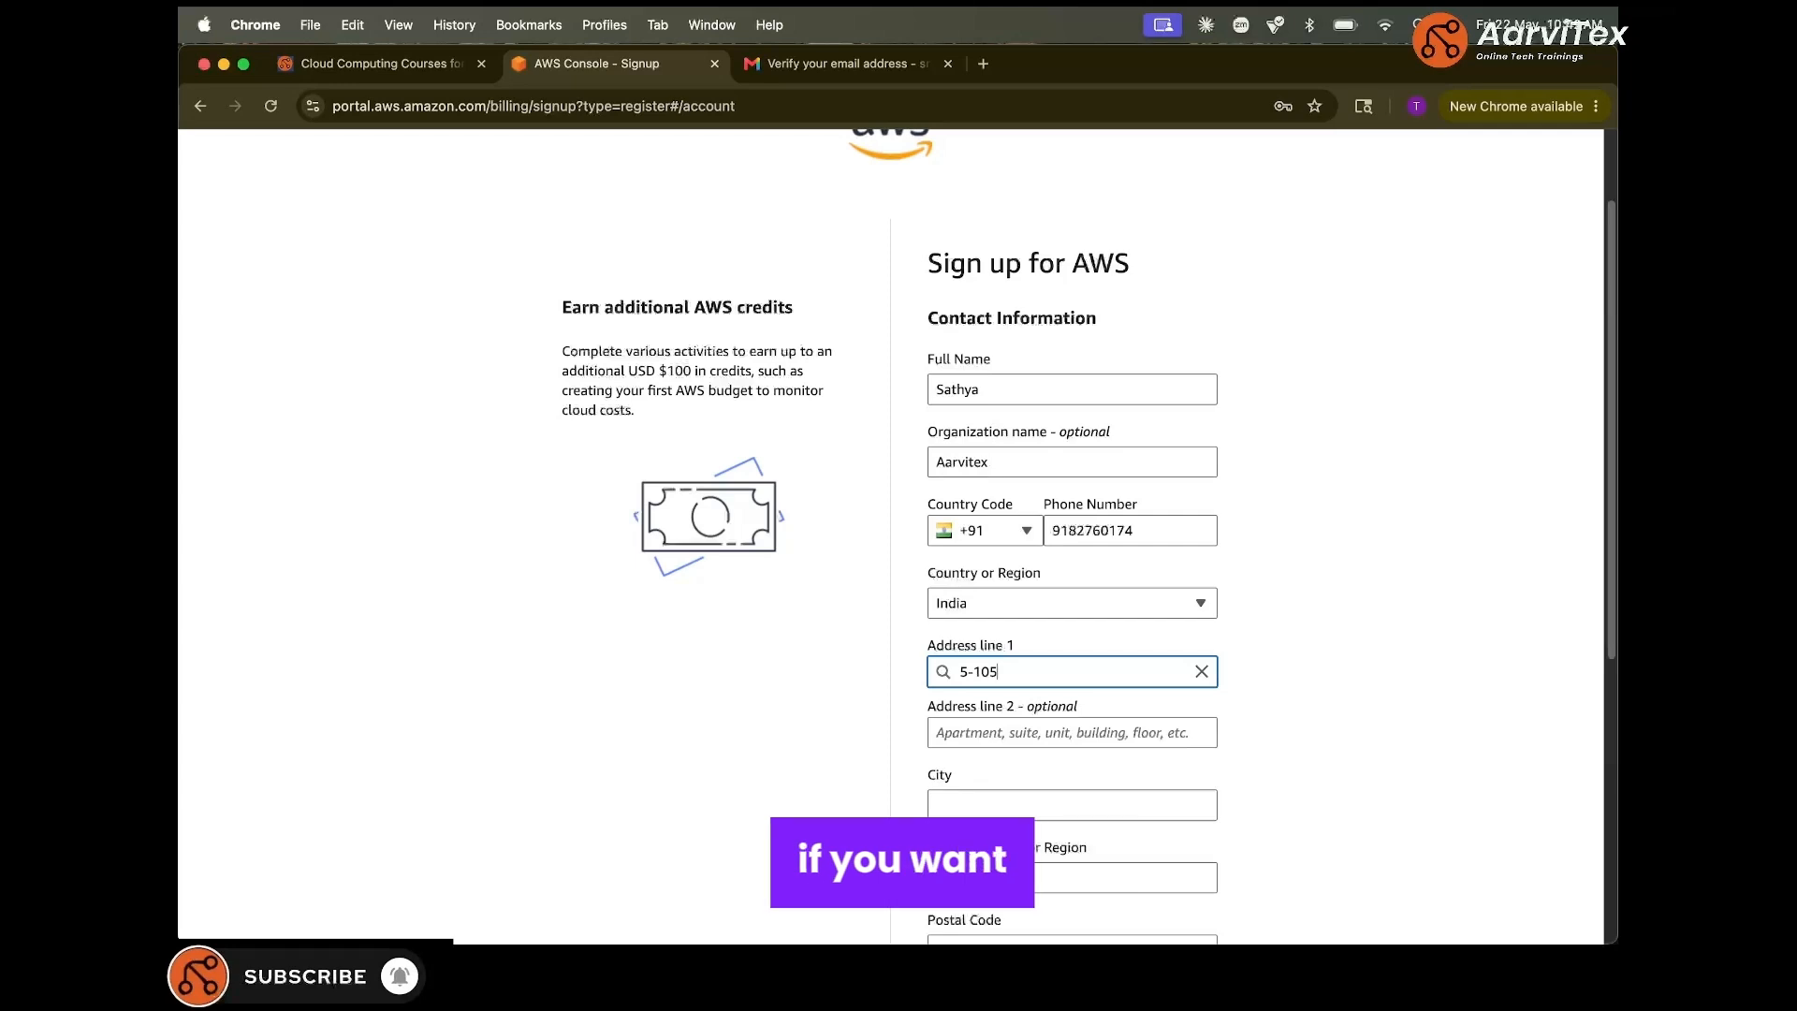
text(,)
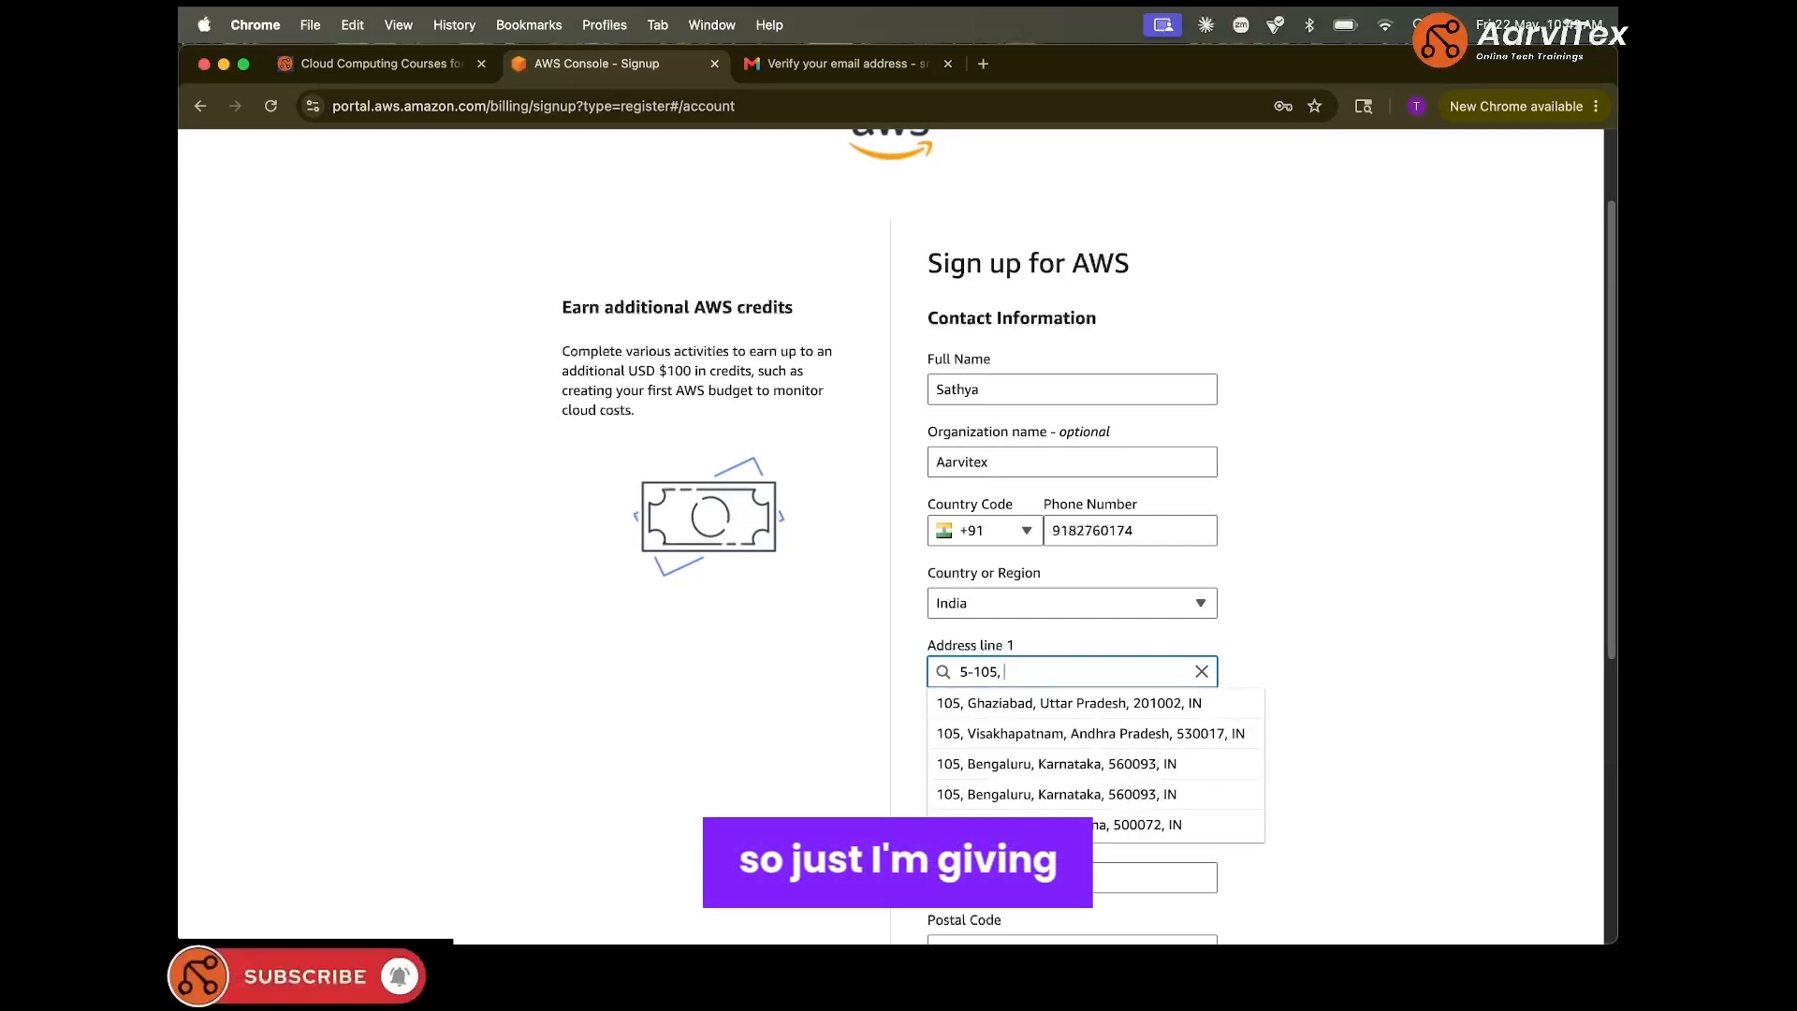
click(1087, 704)
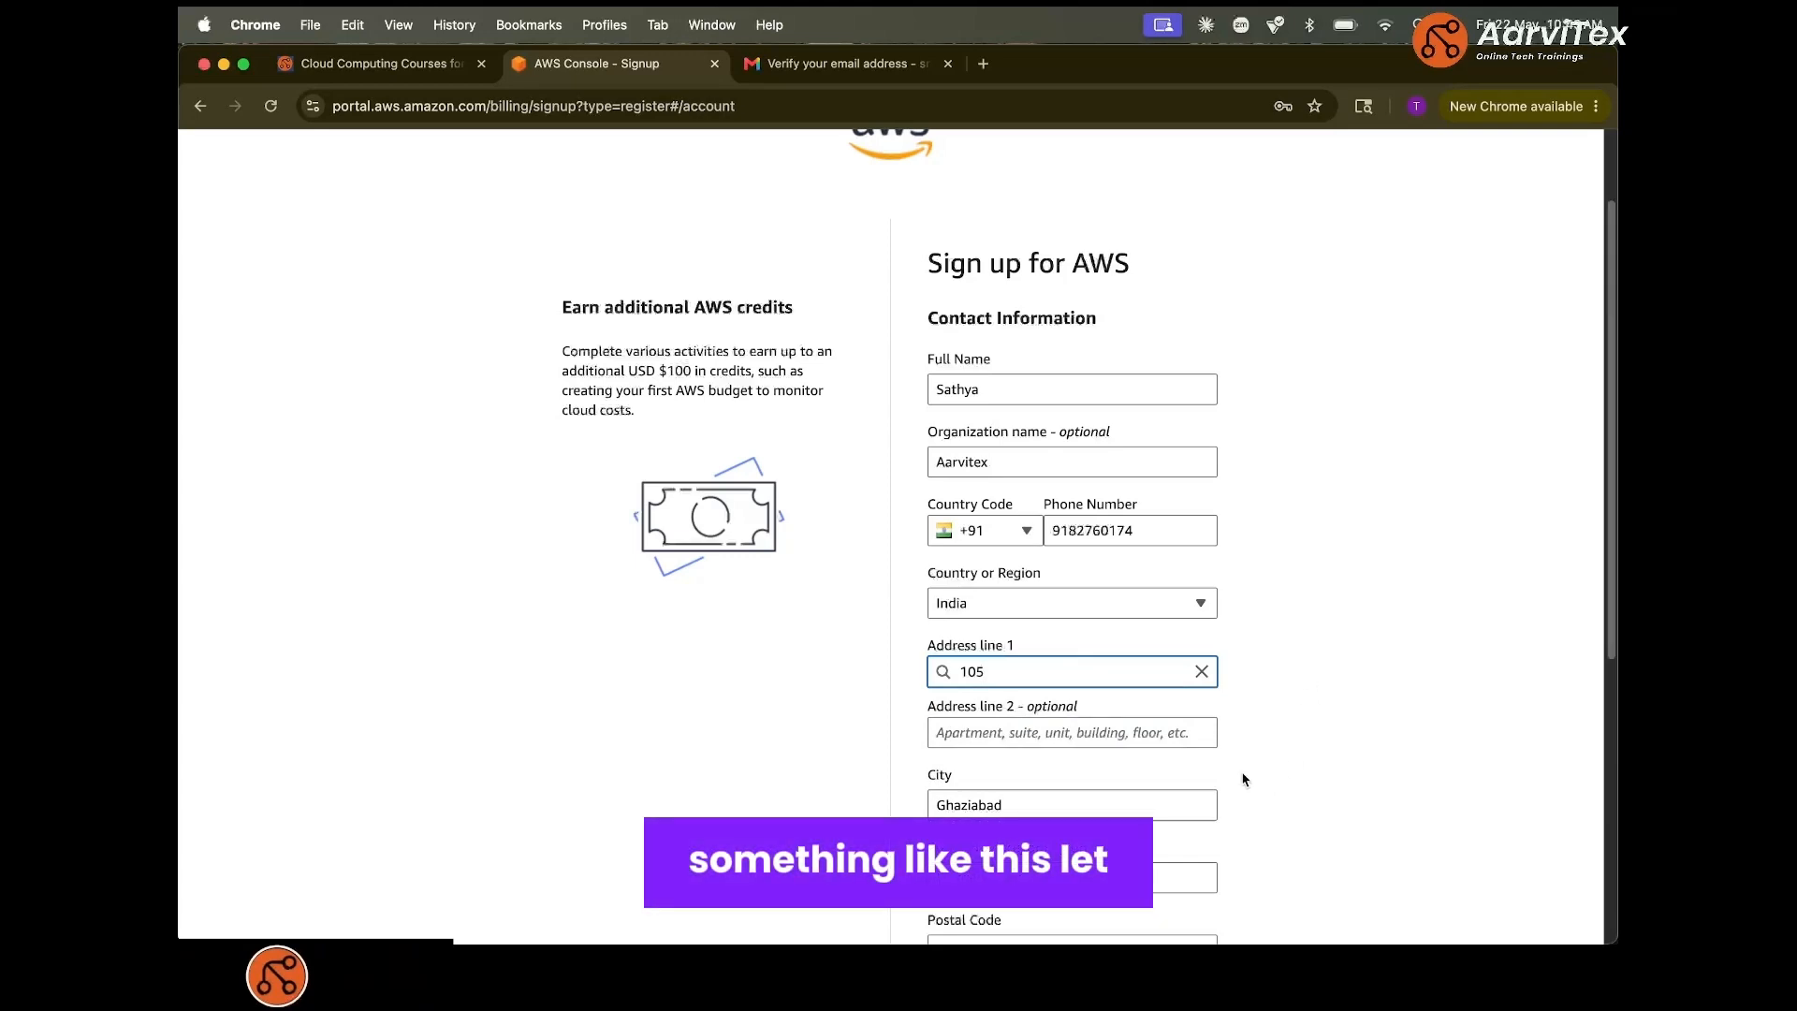
scroll(1170, 780, down, 5)
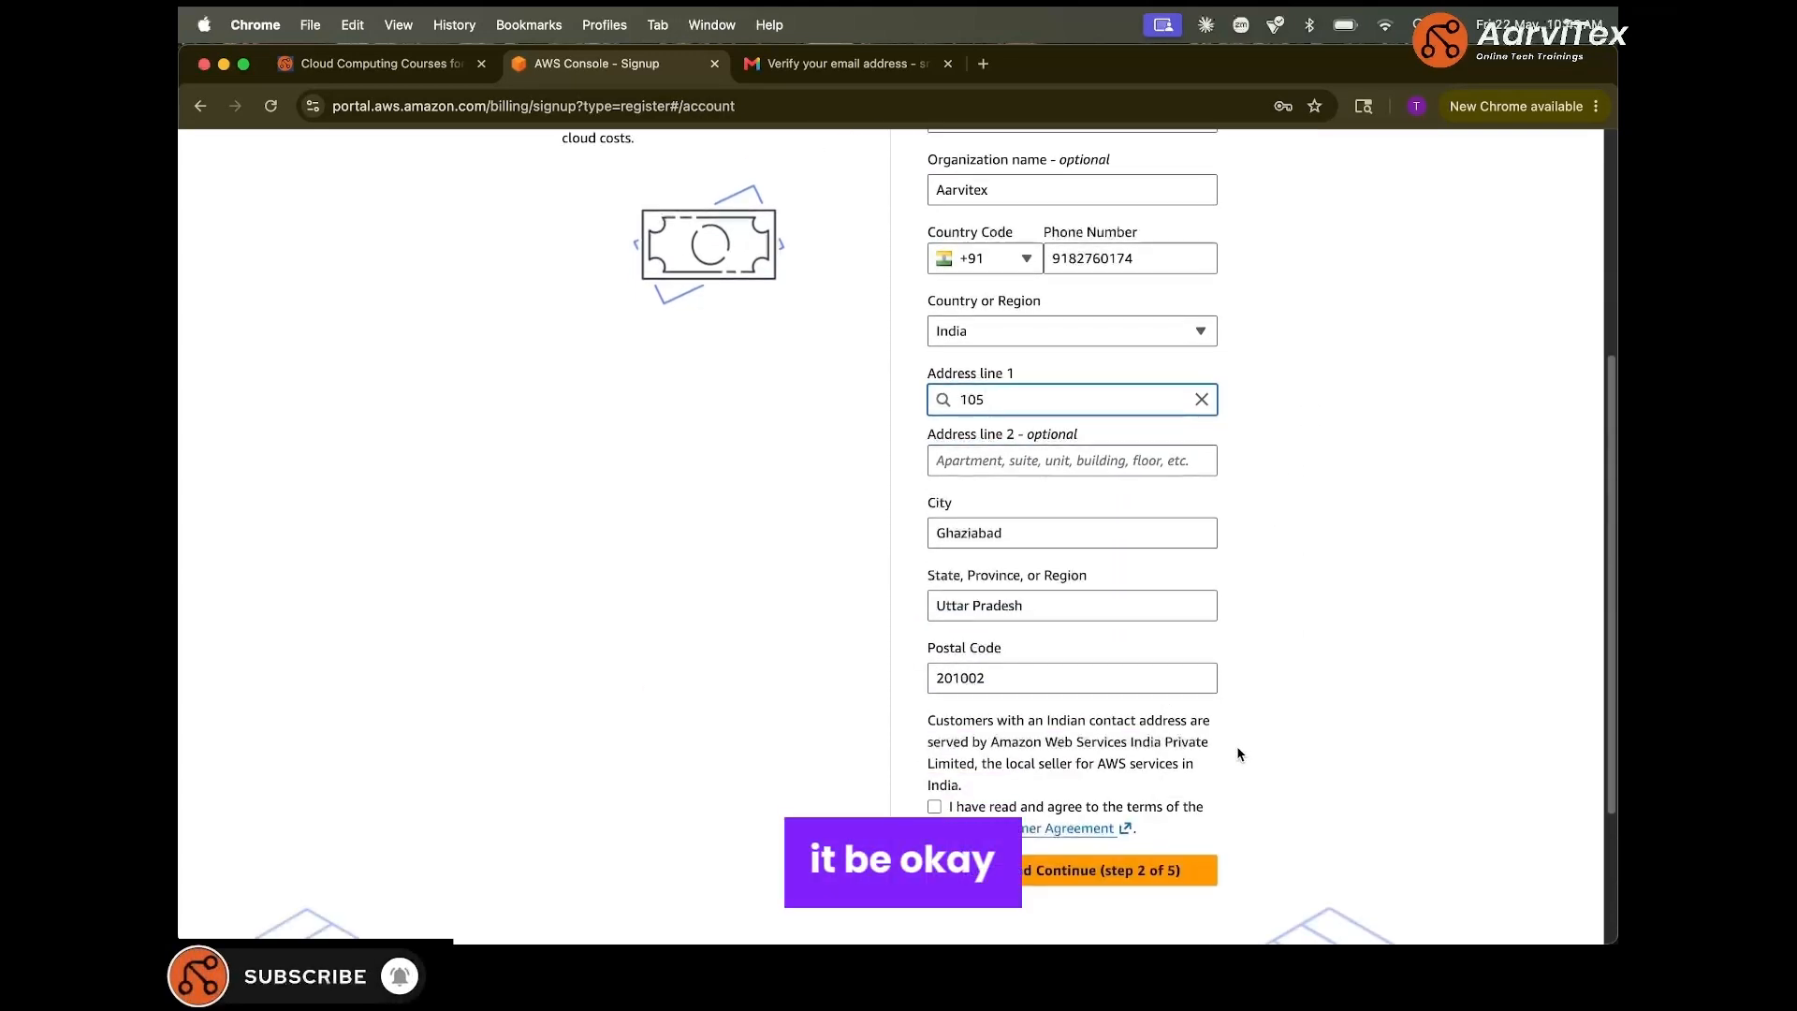
Step: Accept the AWS Customer Agreement, submit the contact details, and choose credit or debit card payment
click(934, 809)
click(1126, 868)
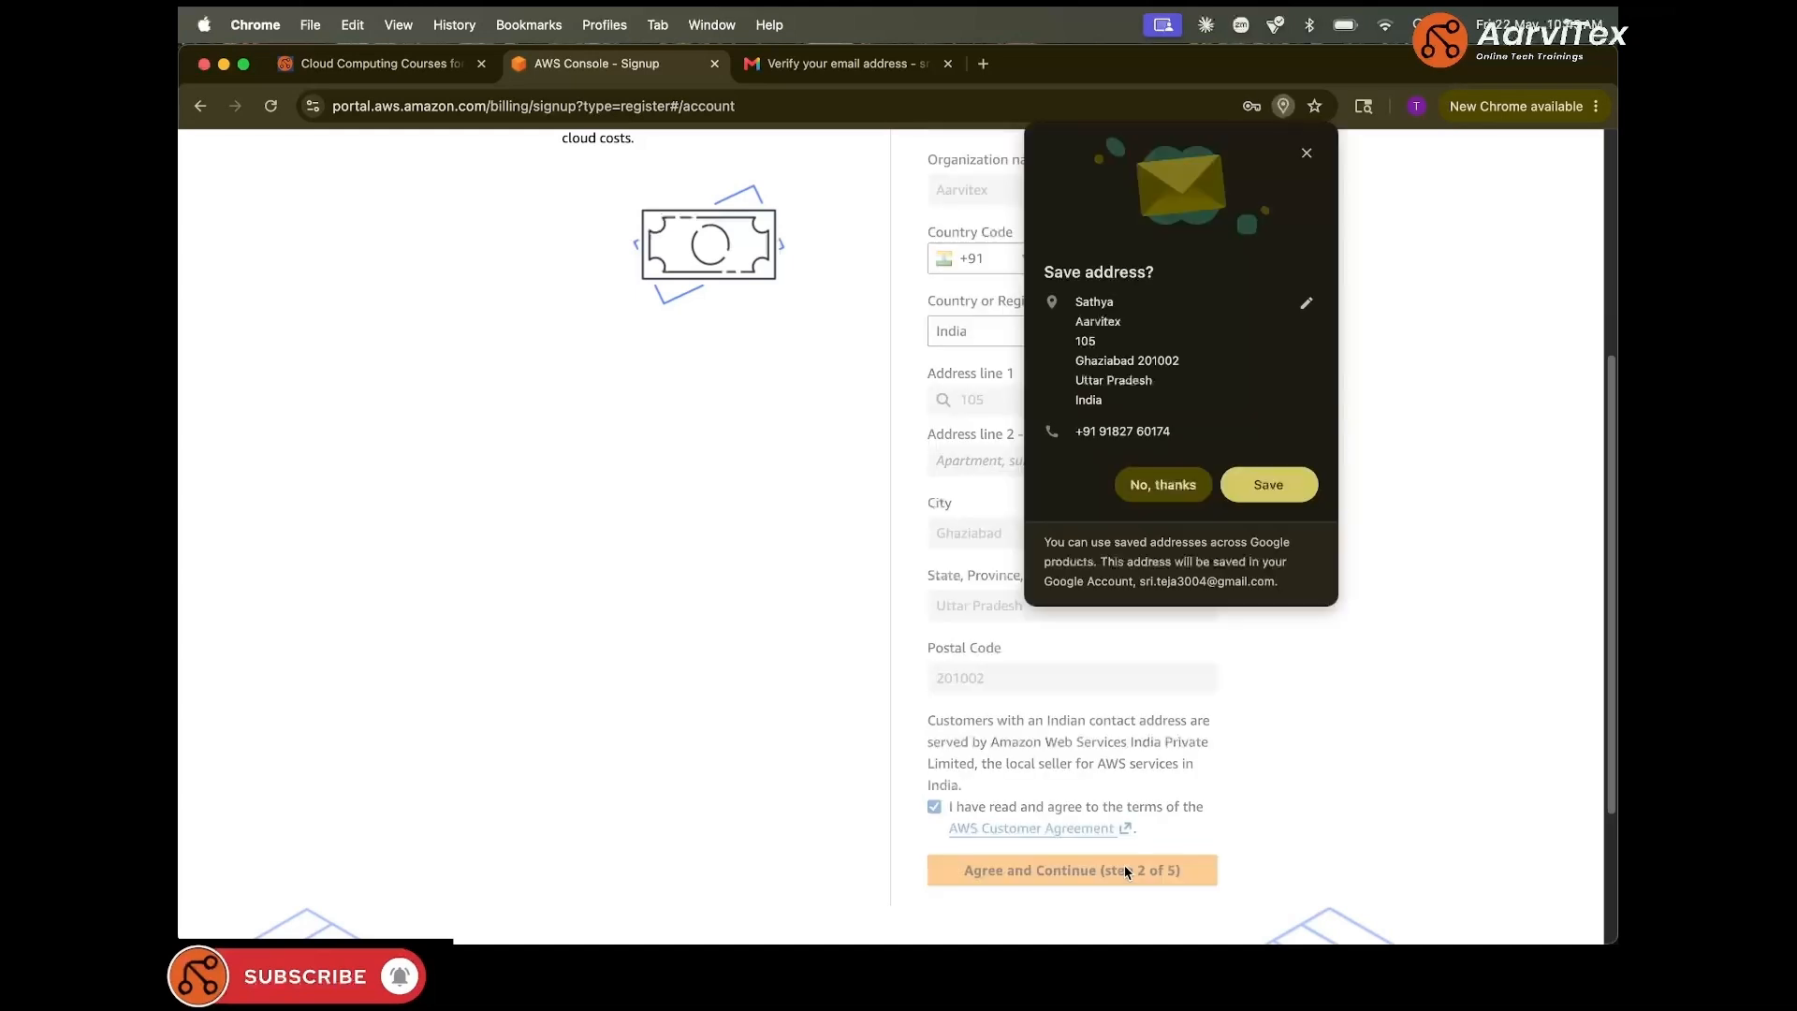
click(1164, 487)
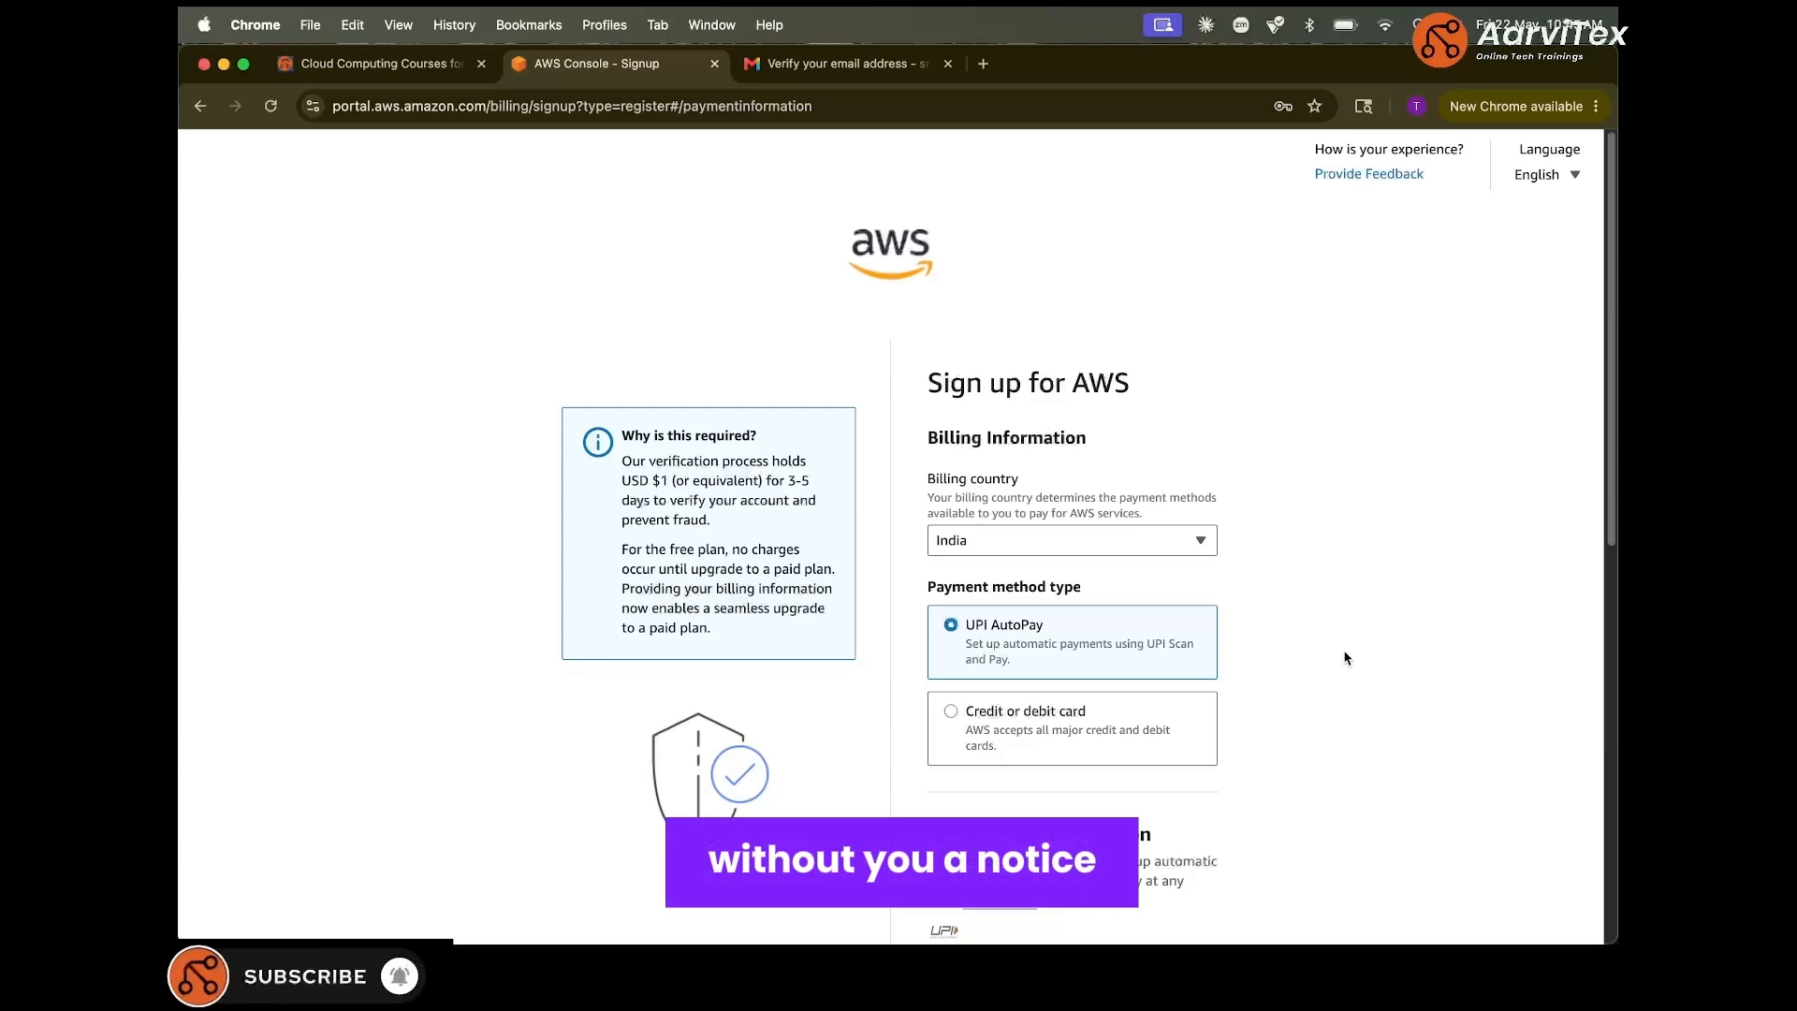
scroll(1345, 658, down, 3)
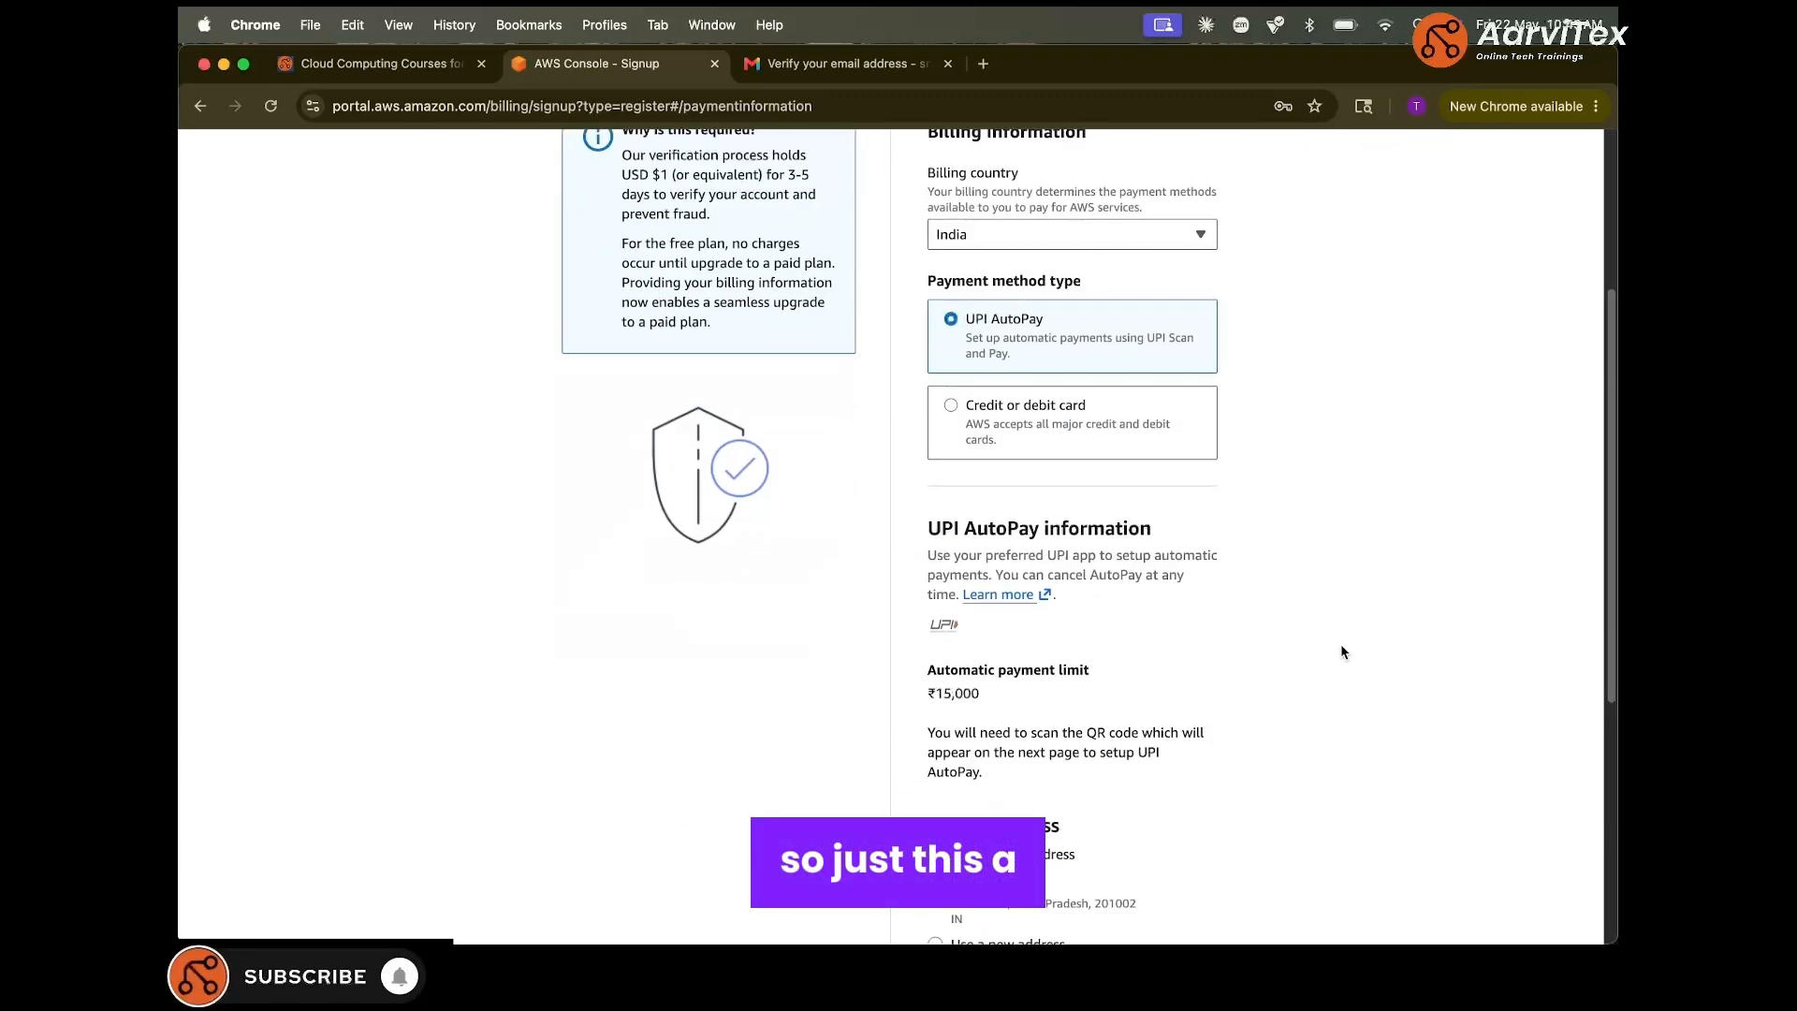
click(1106, 428)
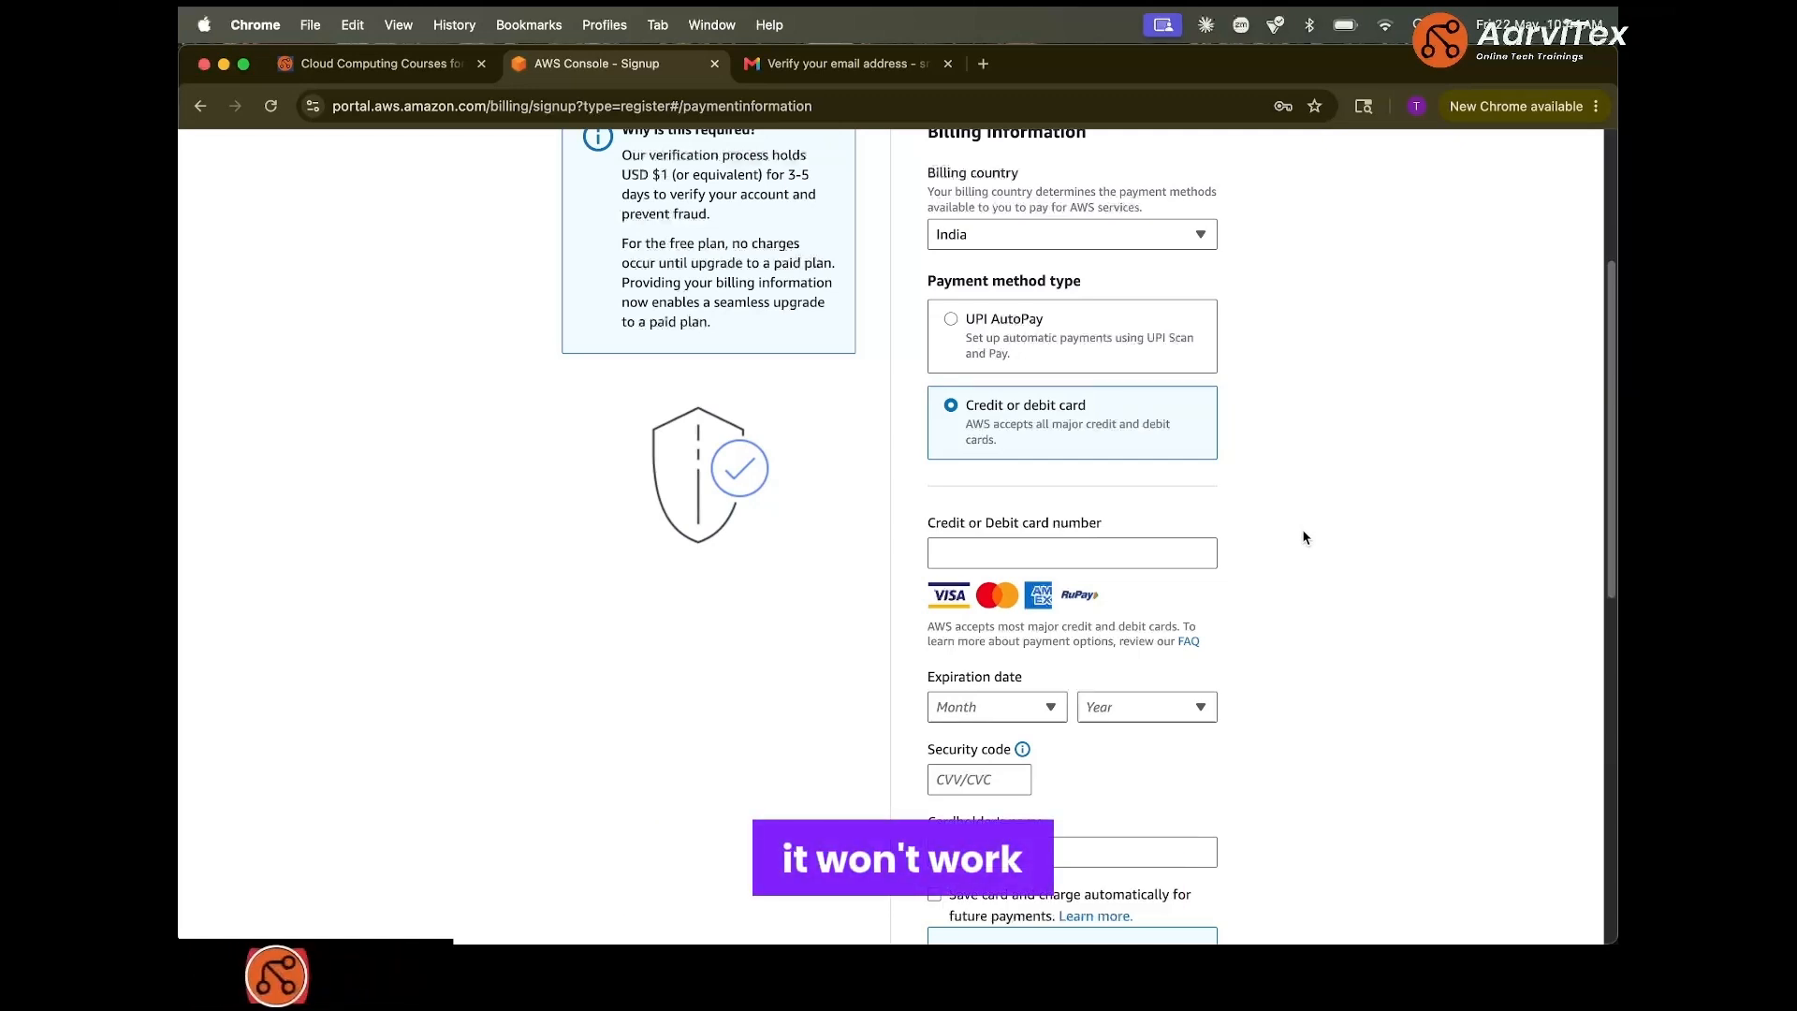
Step: Begin entering the card number, then move down to the billing address section
click(1172, 553)
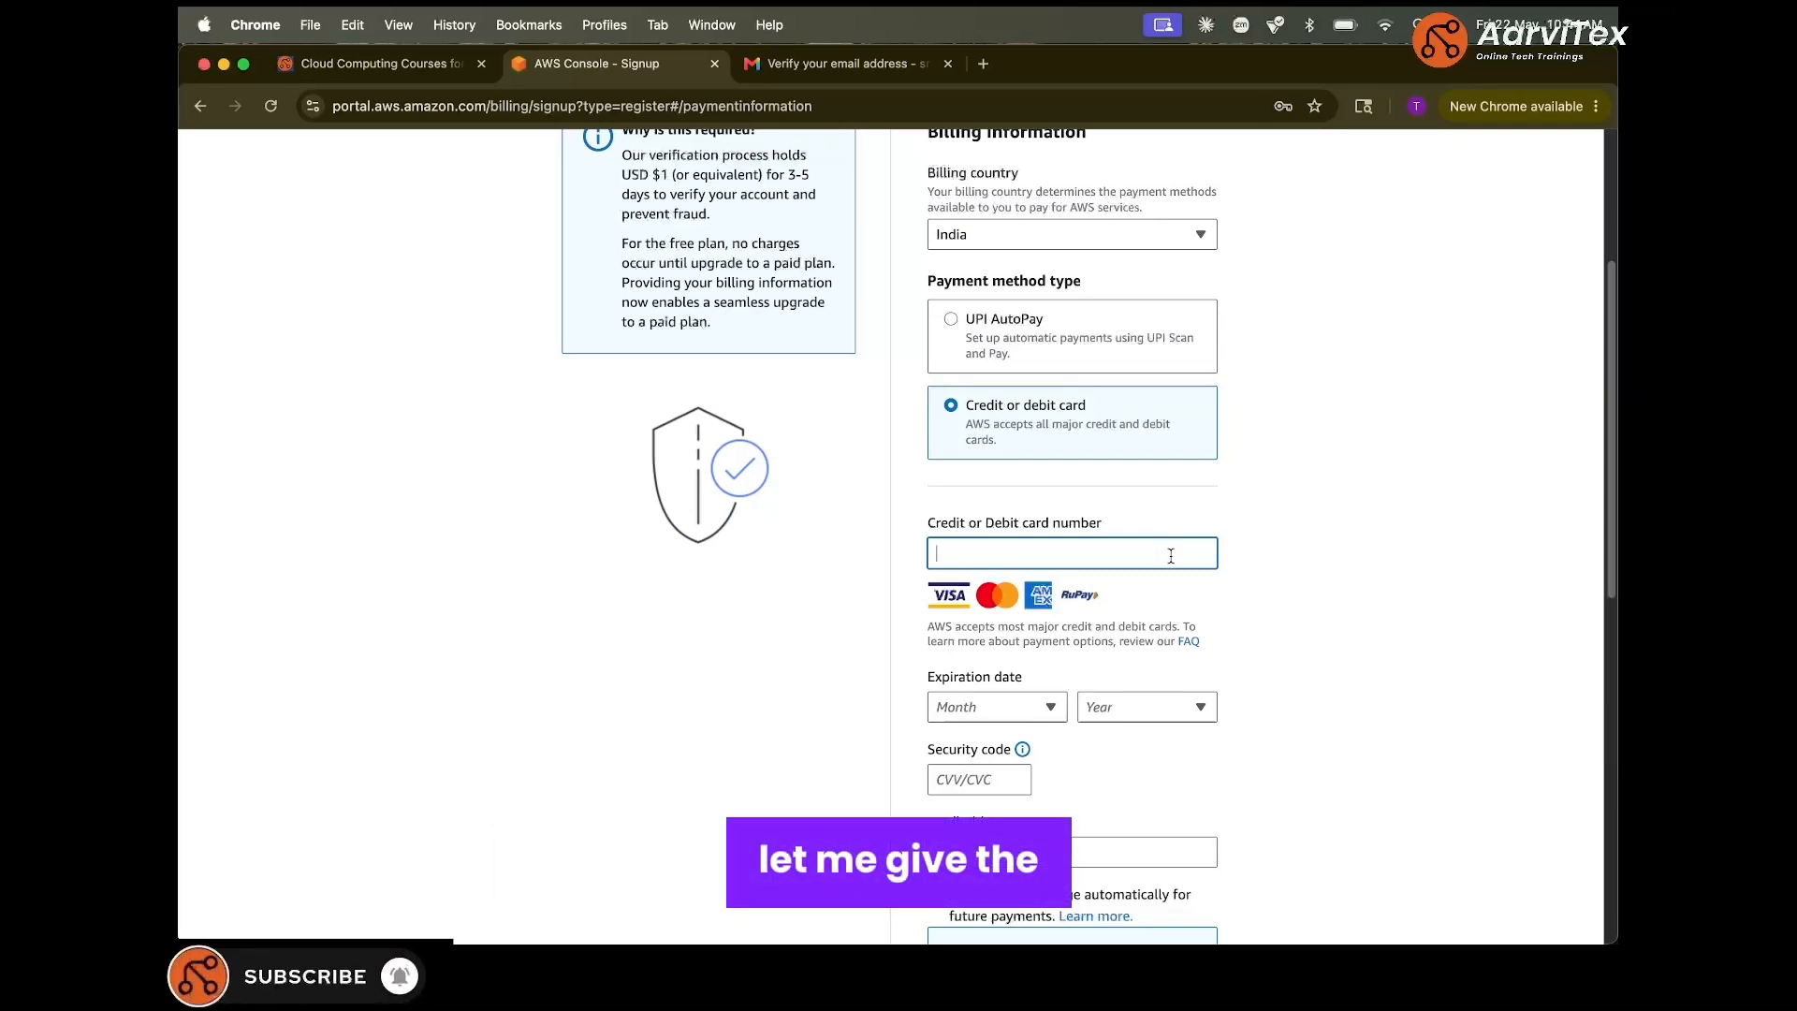
scroll(1171, 556, down, 3)
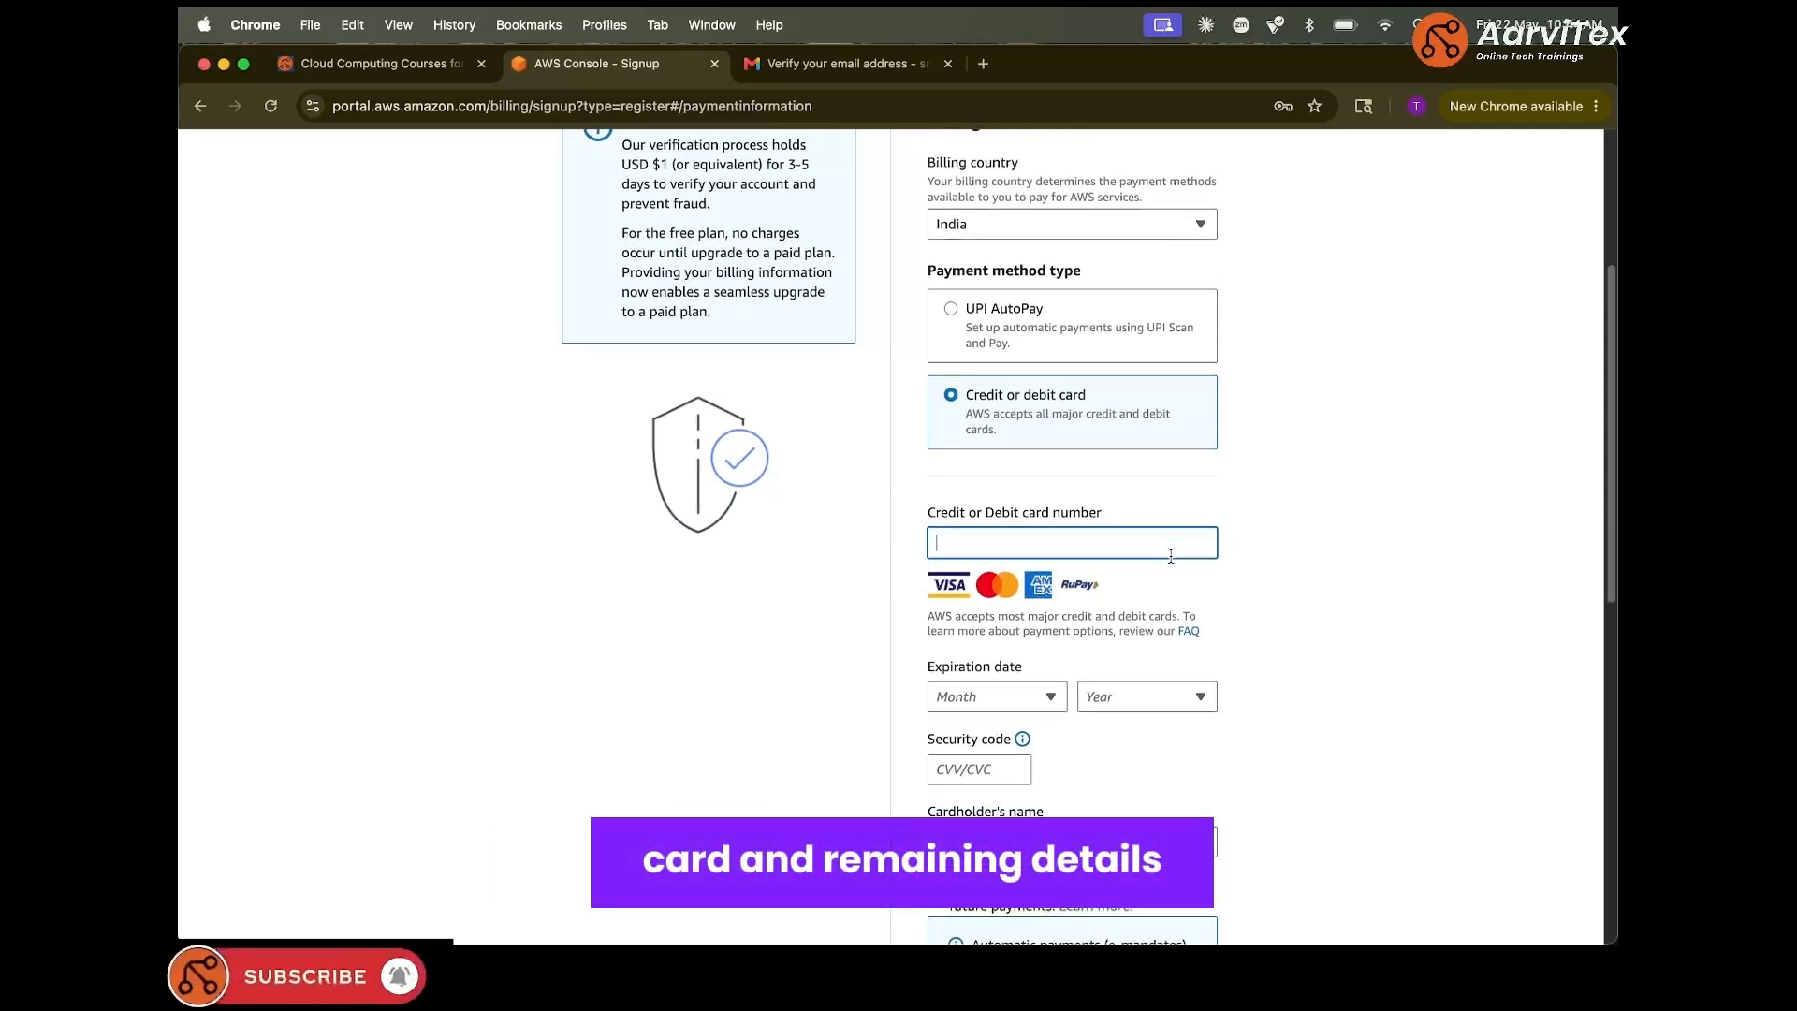
scroll(1171, 562, down, 1)
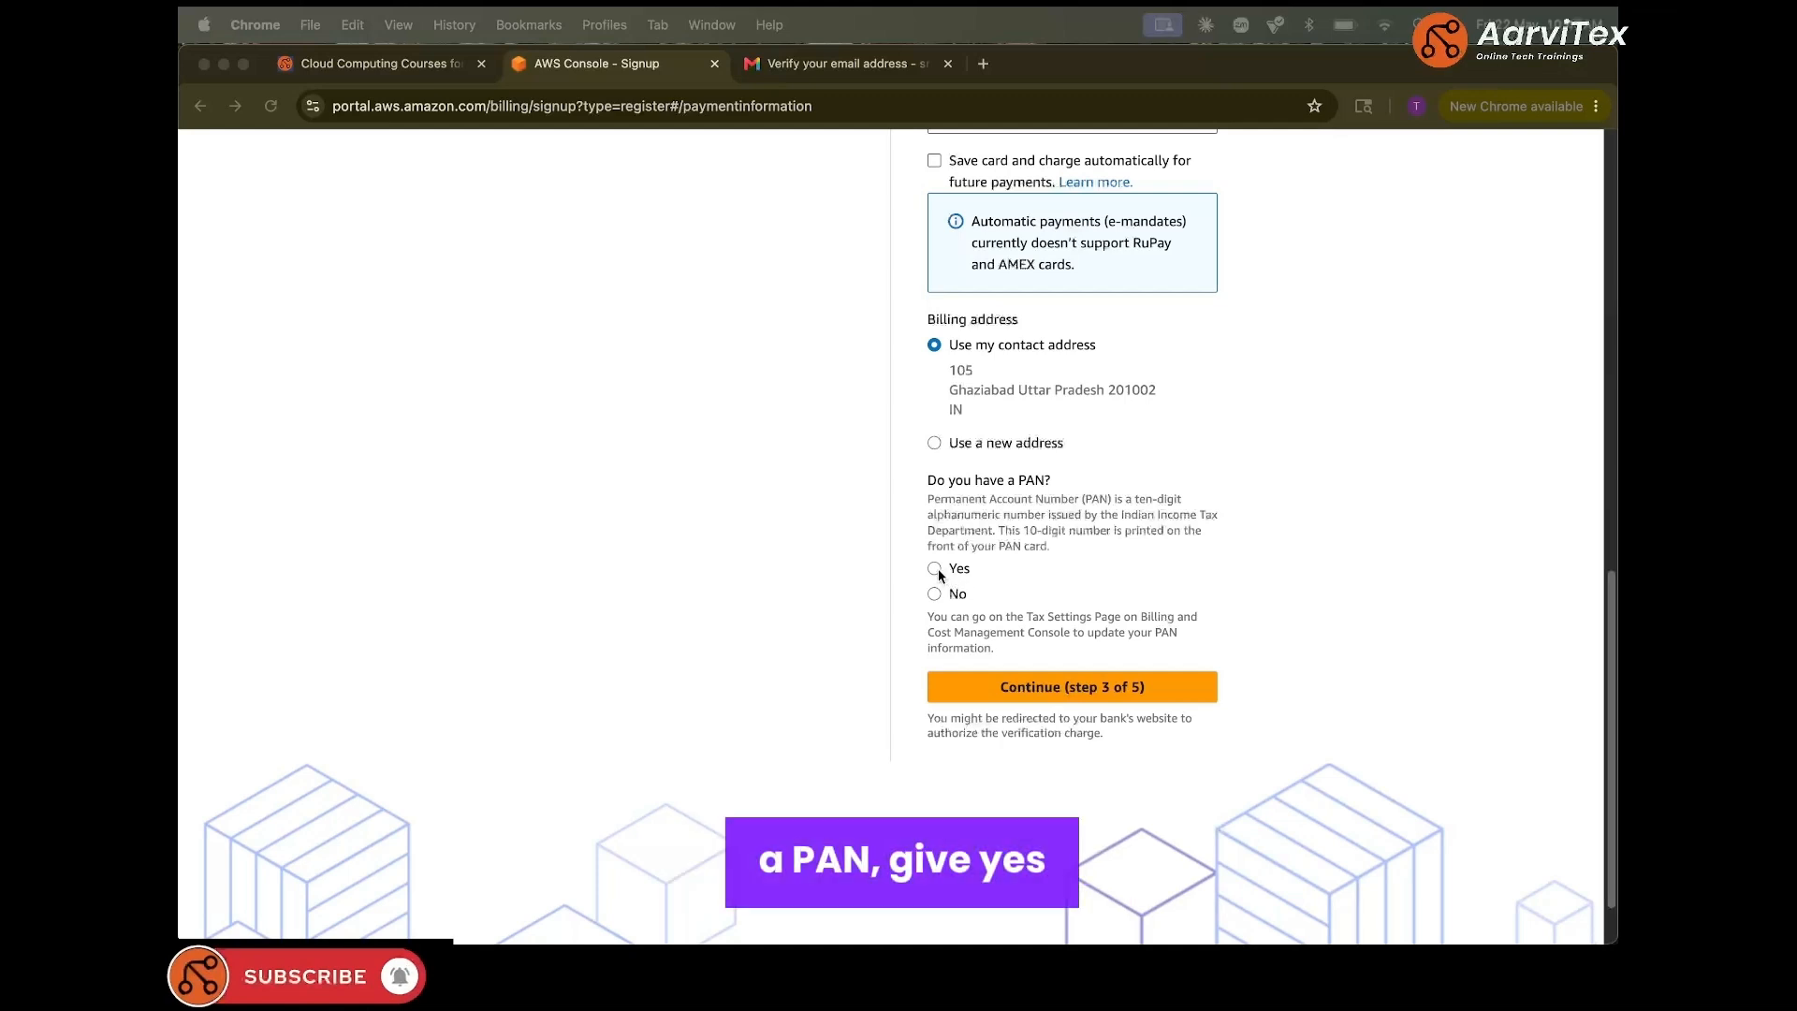
Step: Keep the contact address as billing address and scroll further down the Billing Information step
click(935, 568)
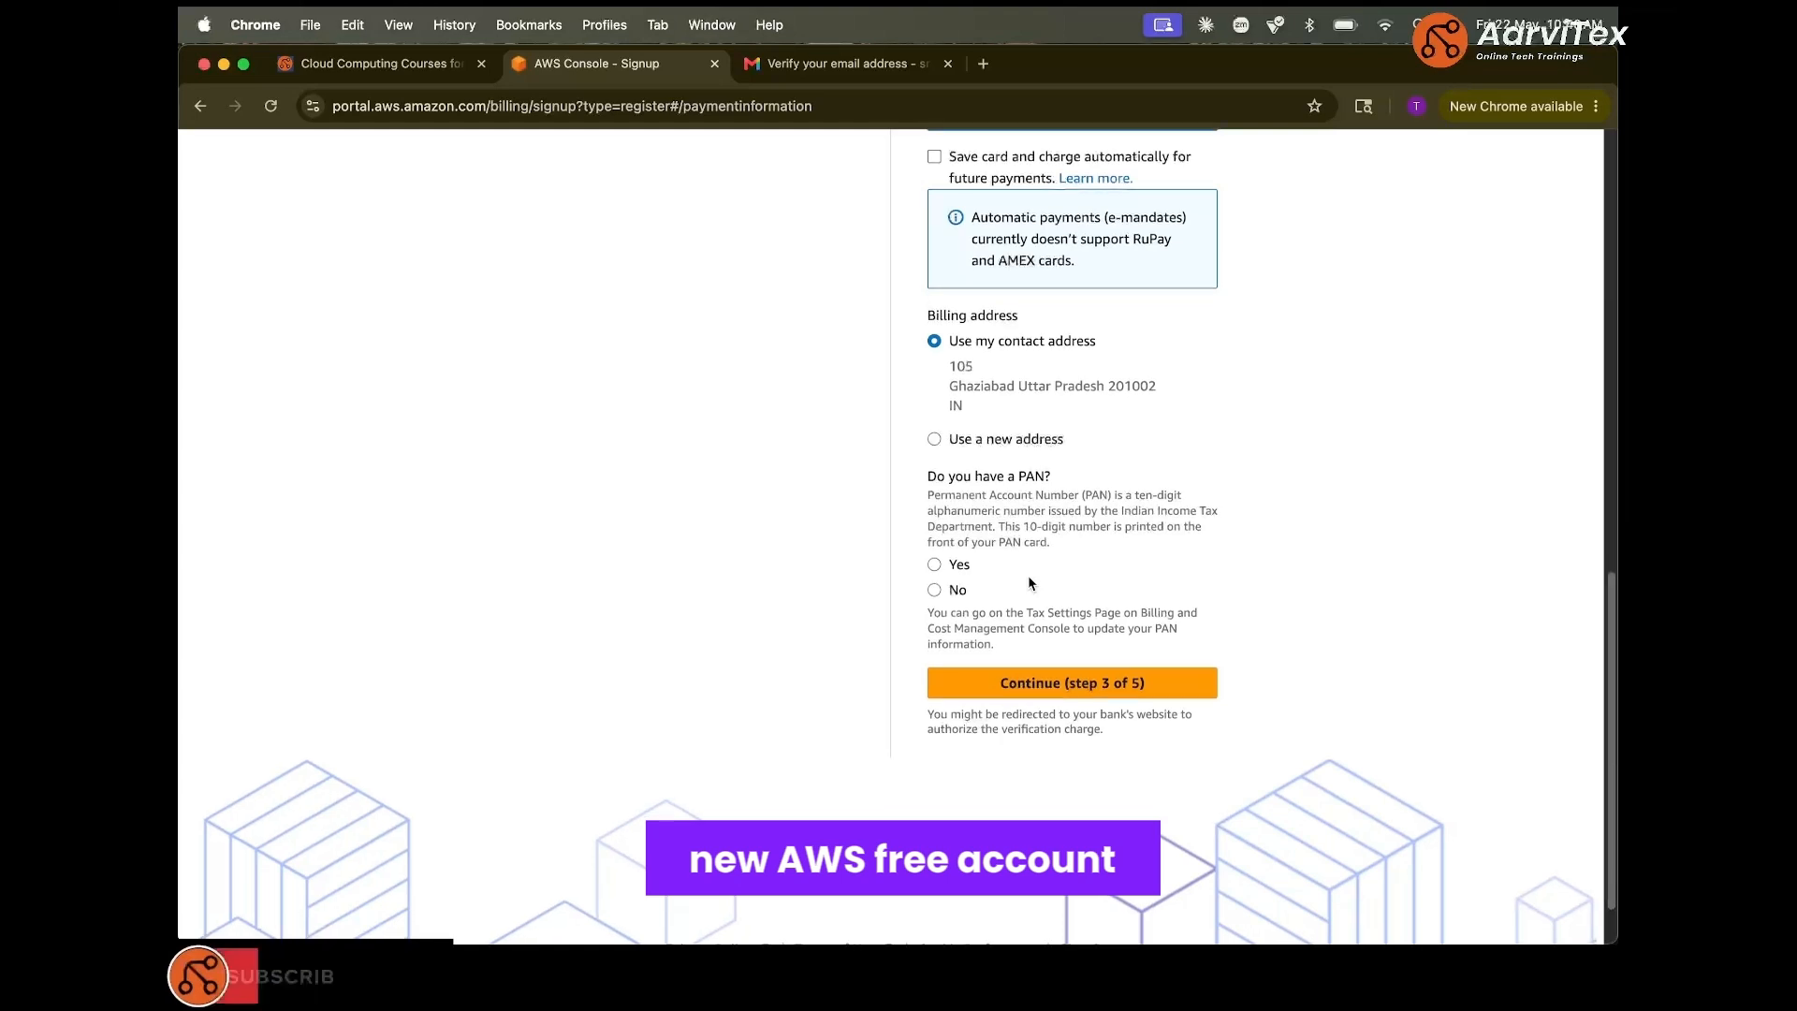
scroll(1028, 575, down, 1)
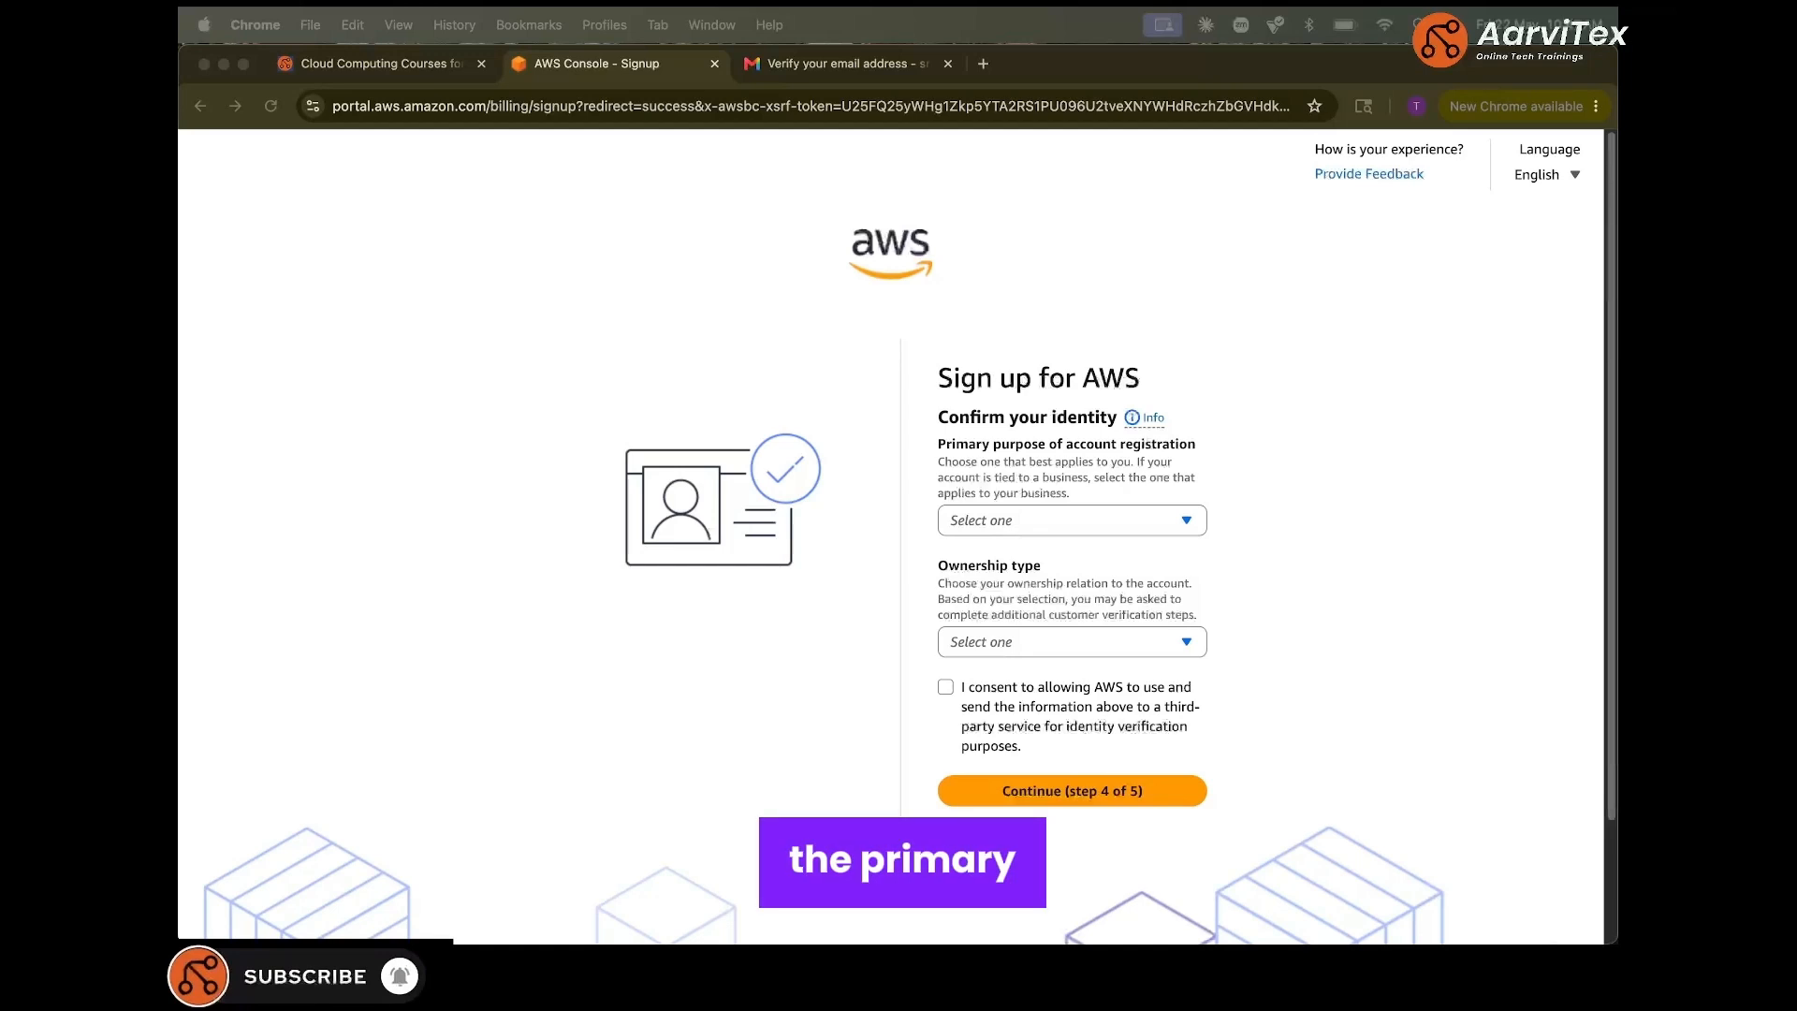
Step: Set the account purpose to Personal use and the ownership type to Individual
click(1056, 537)
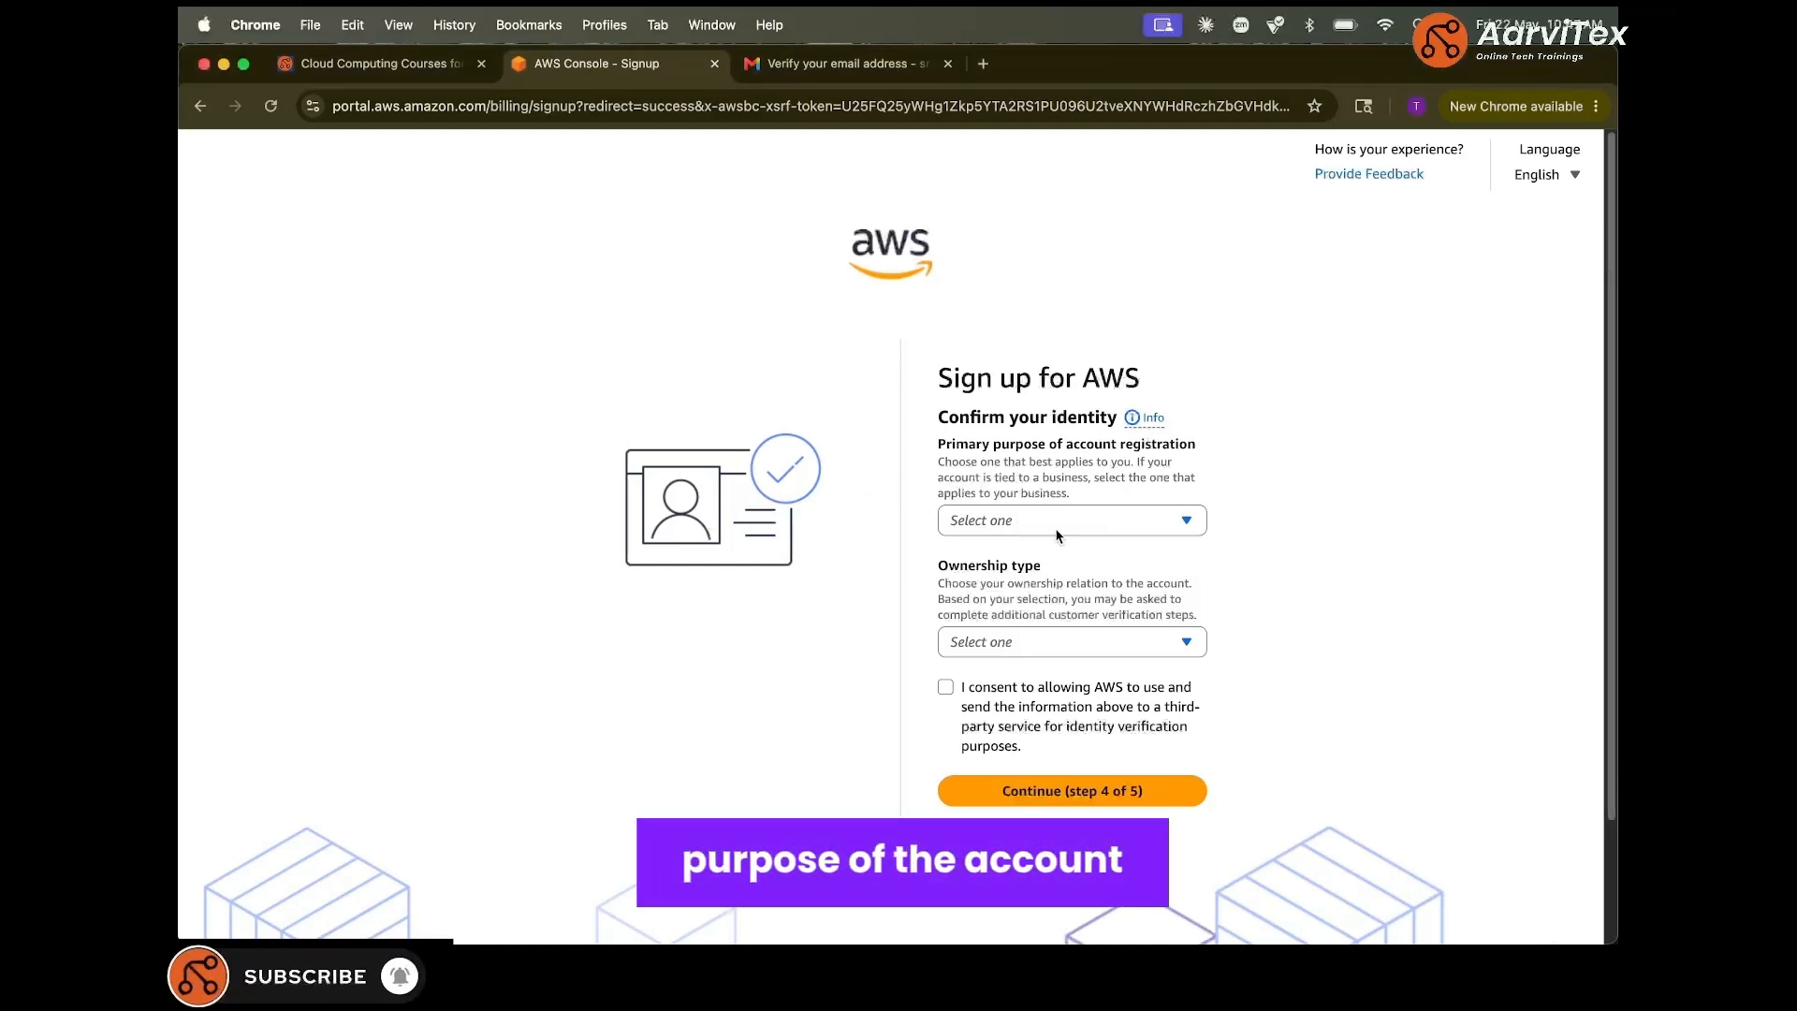
click(1184, 522)
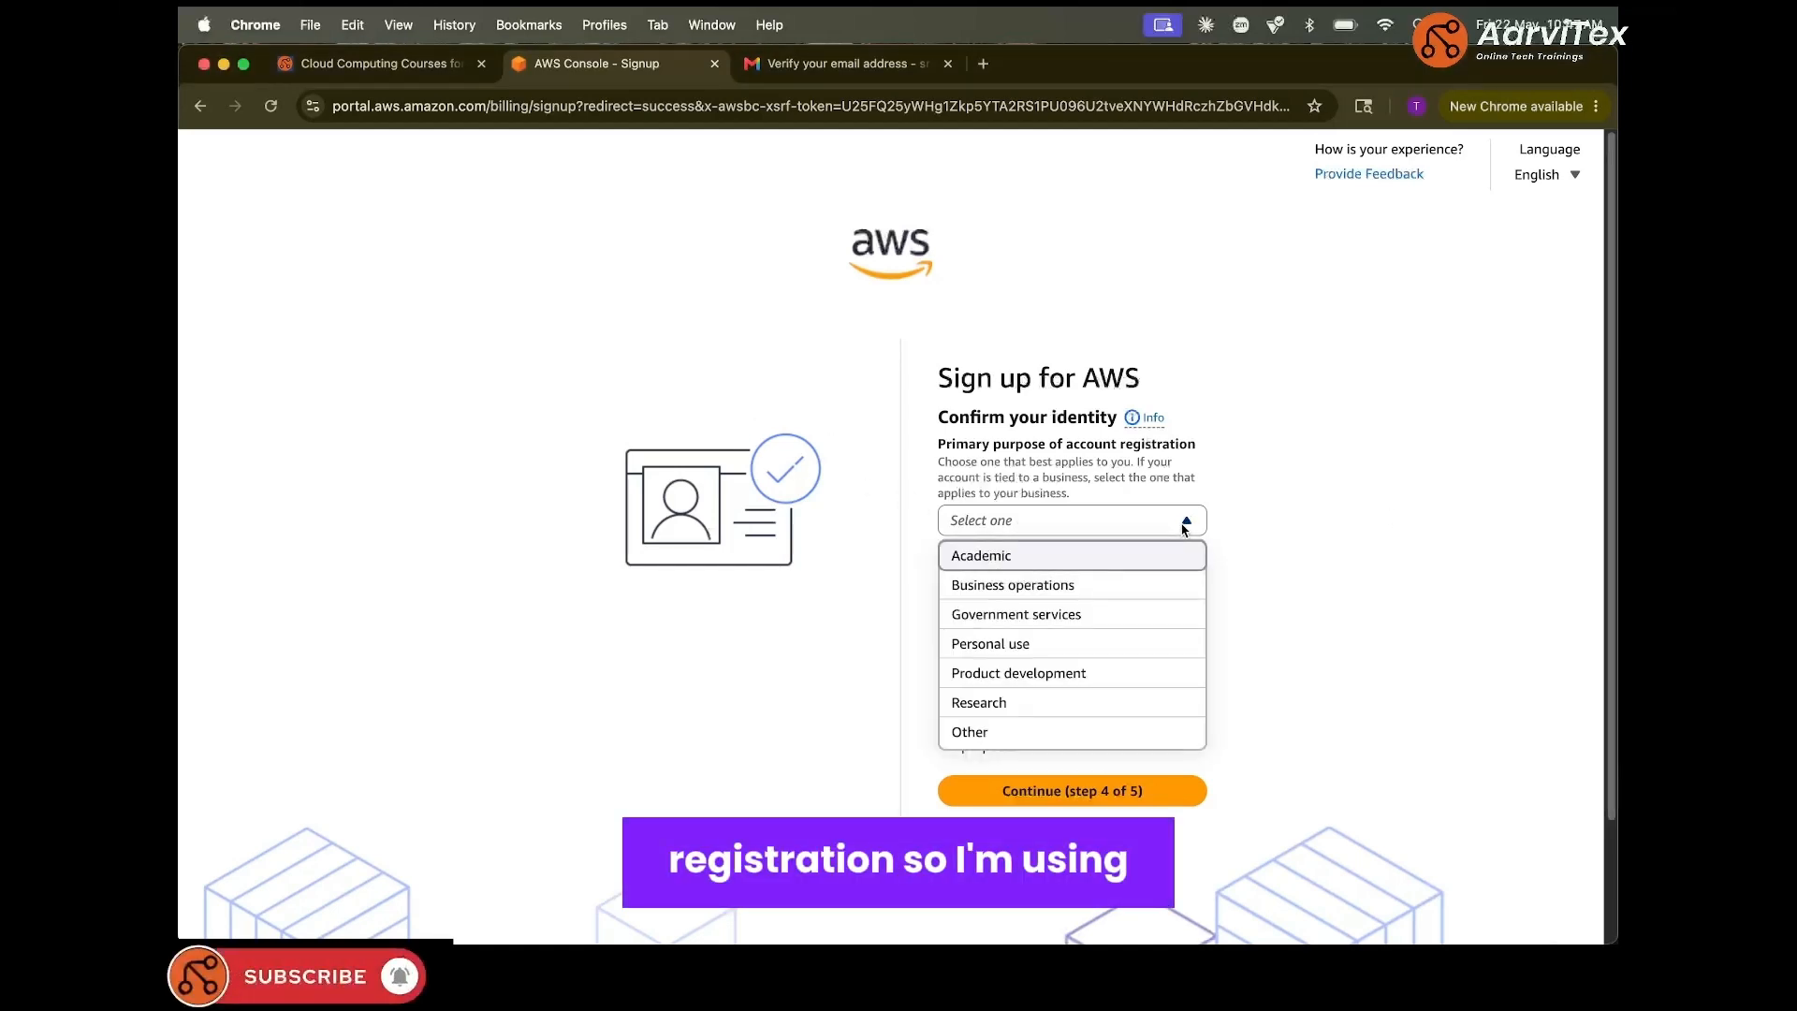
click(1147, 652)
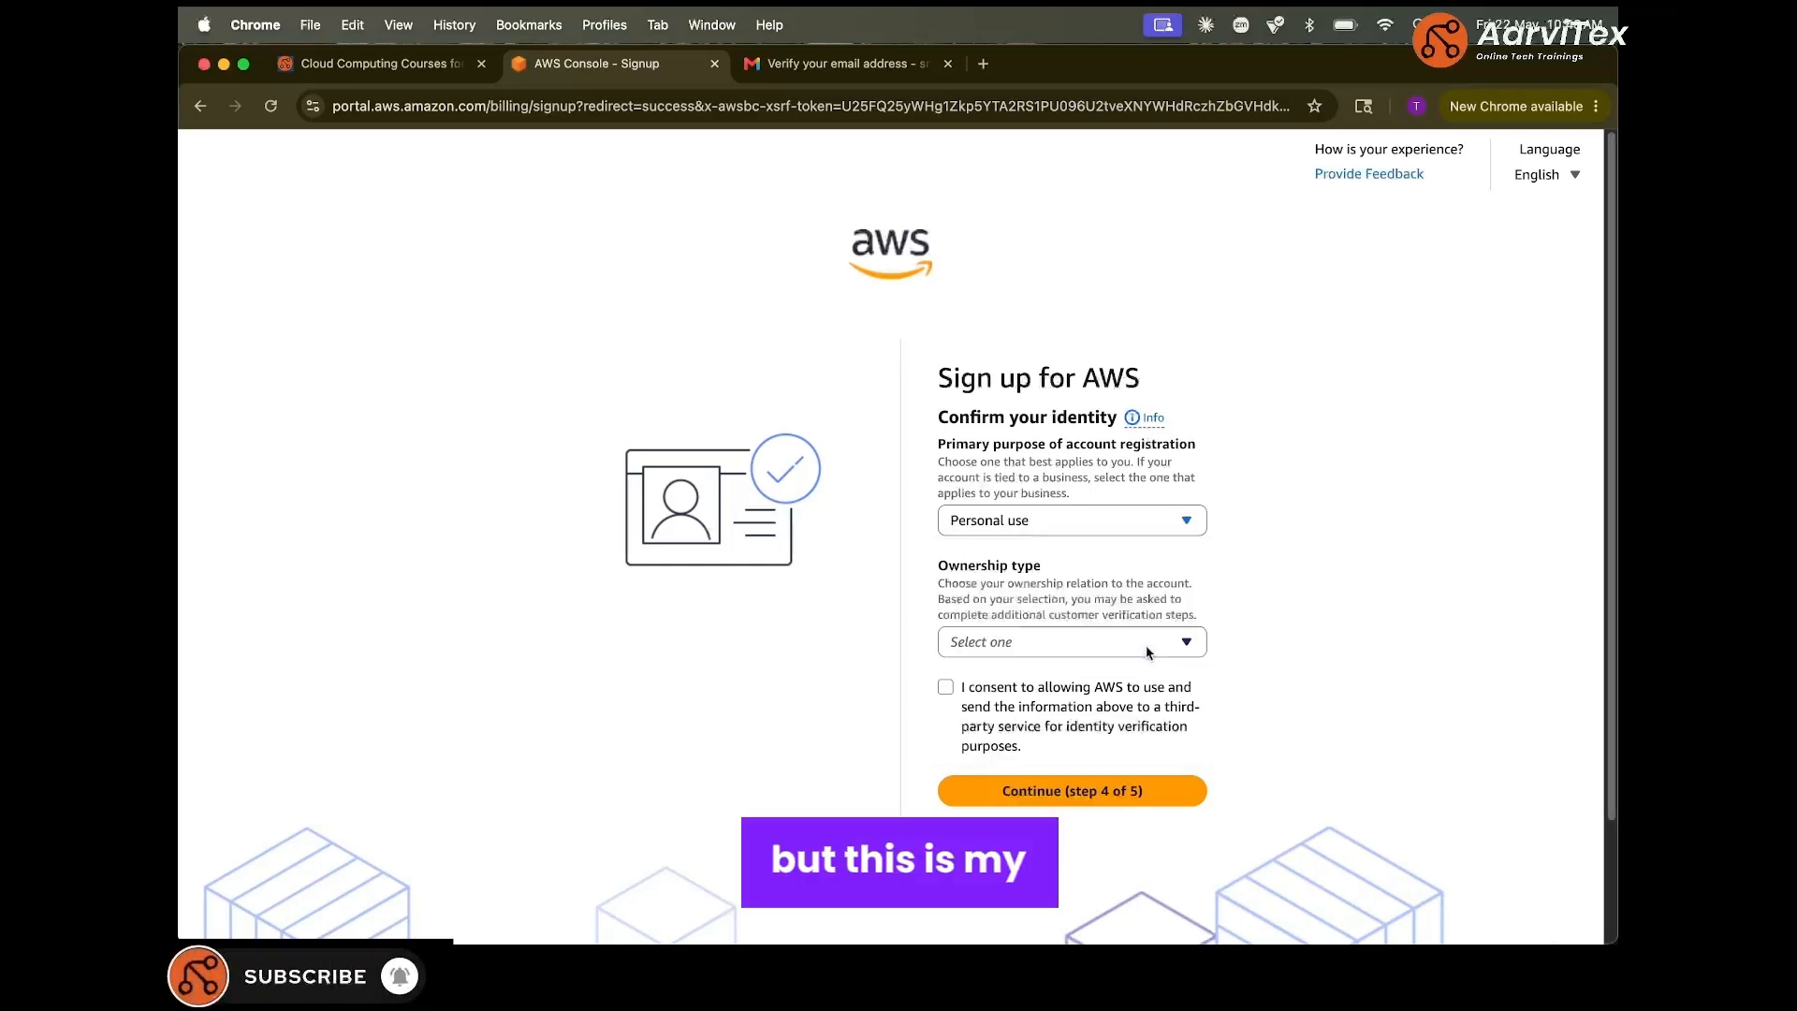
click(1147, 646)
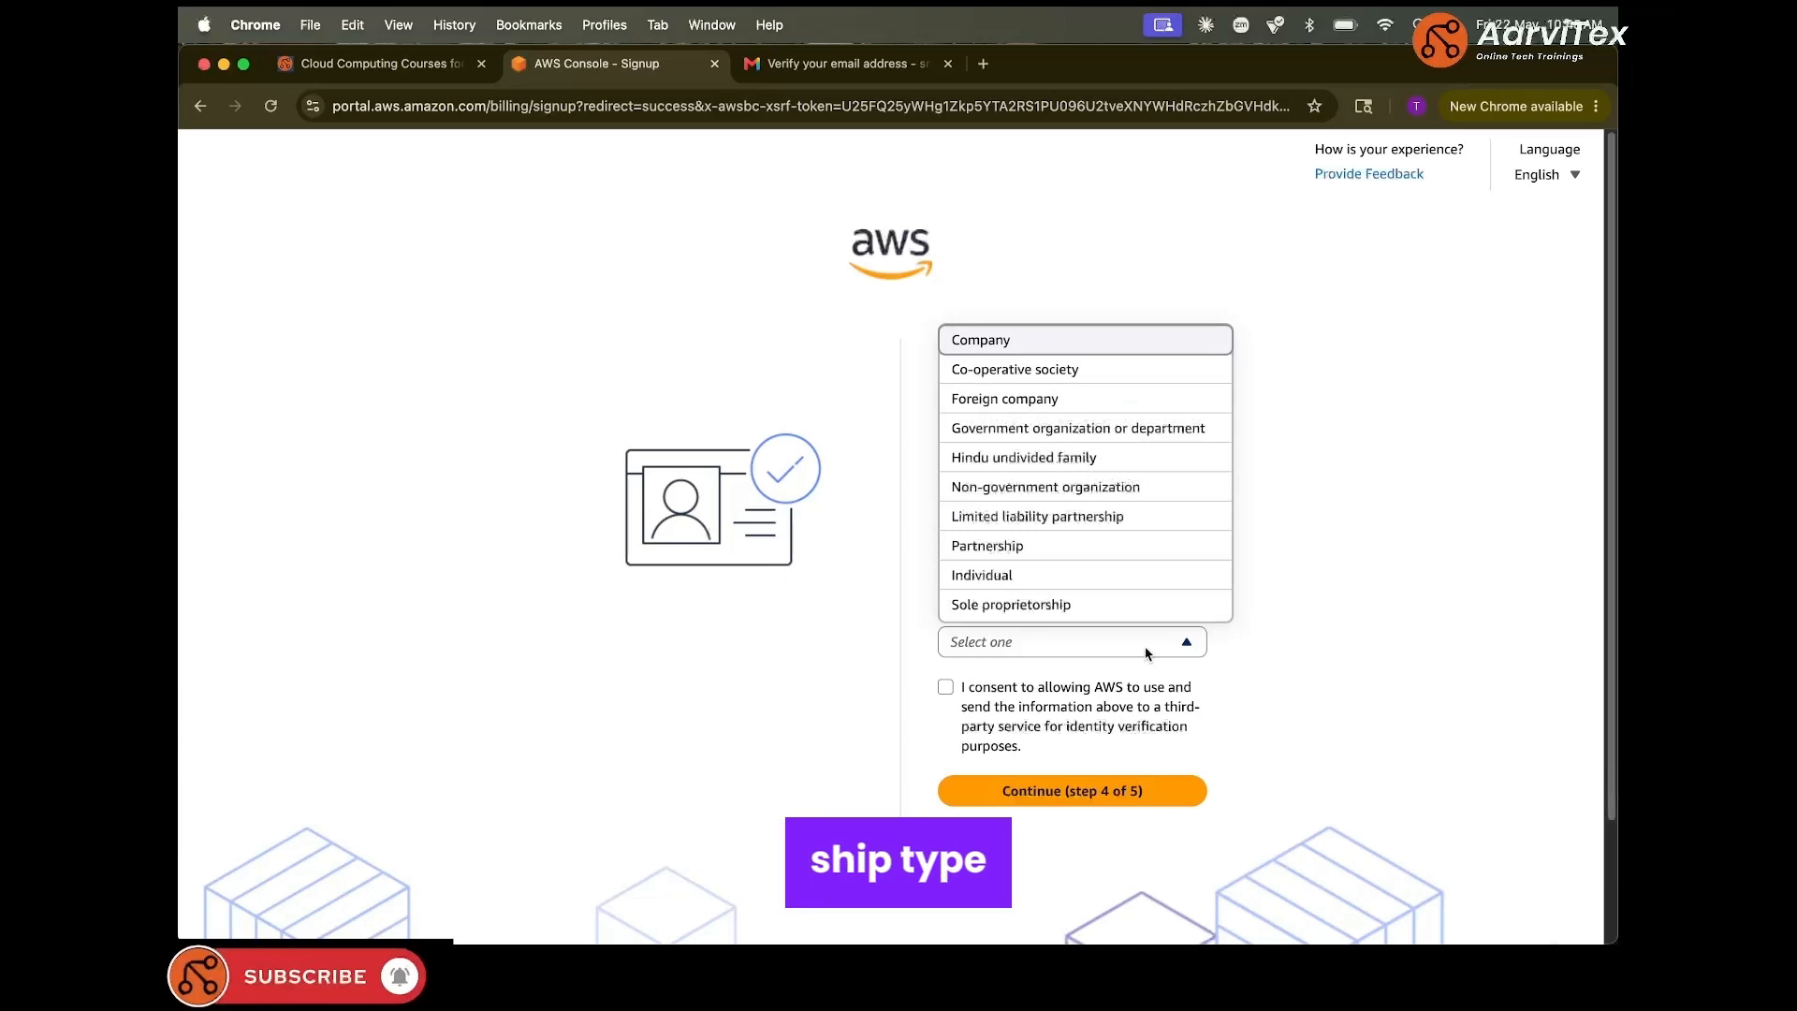
click(1097, 585)
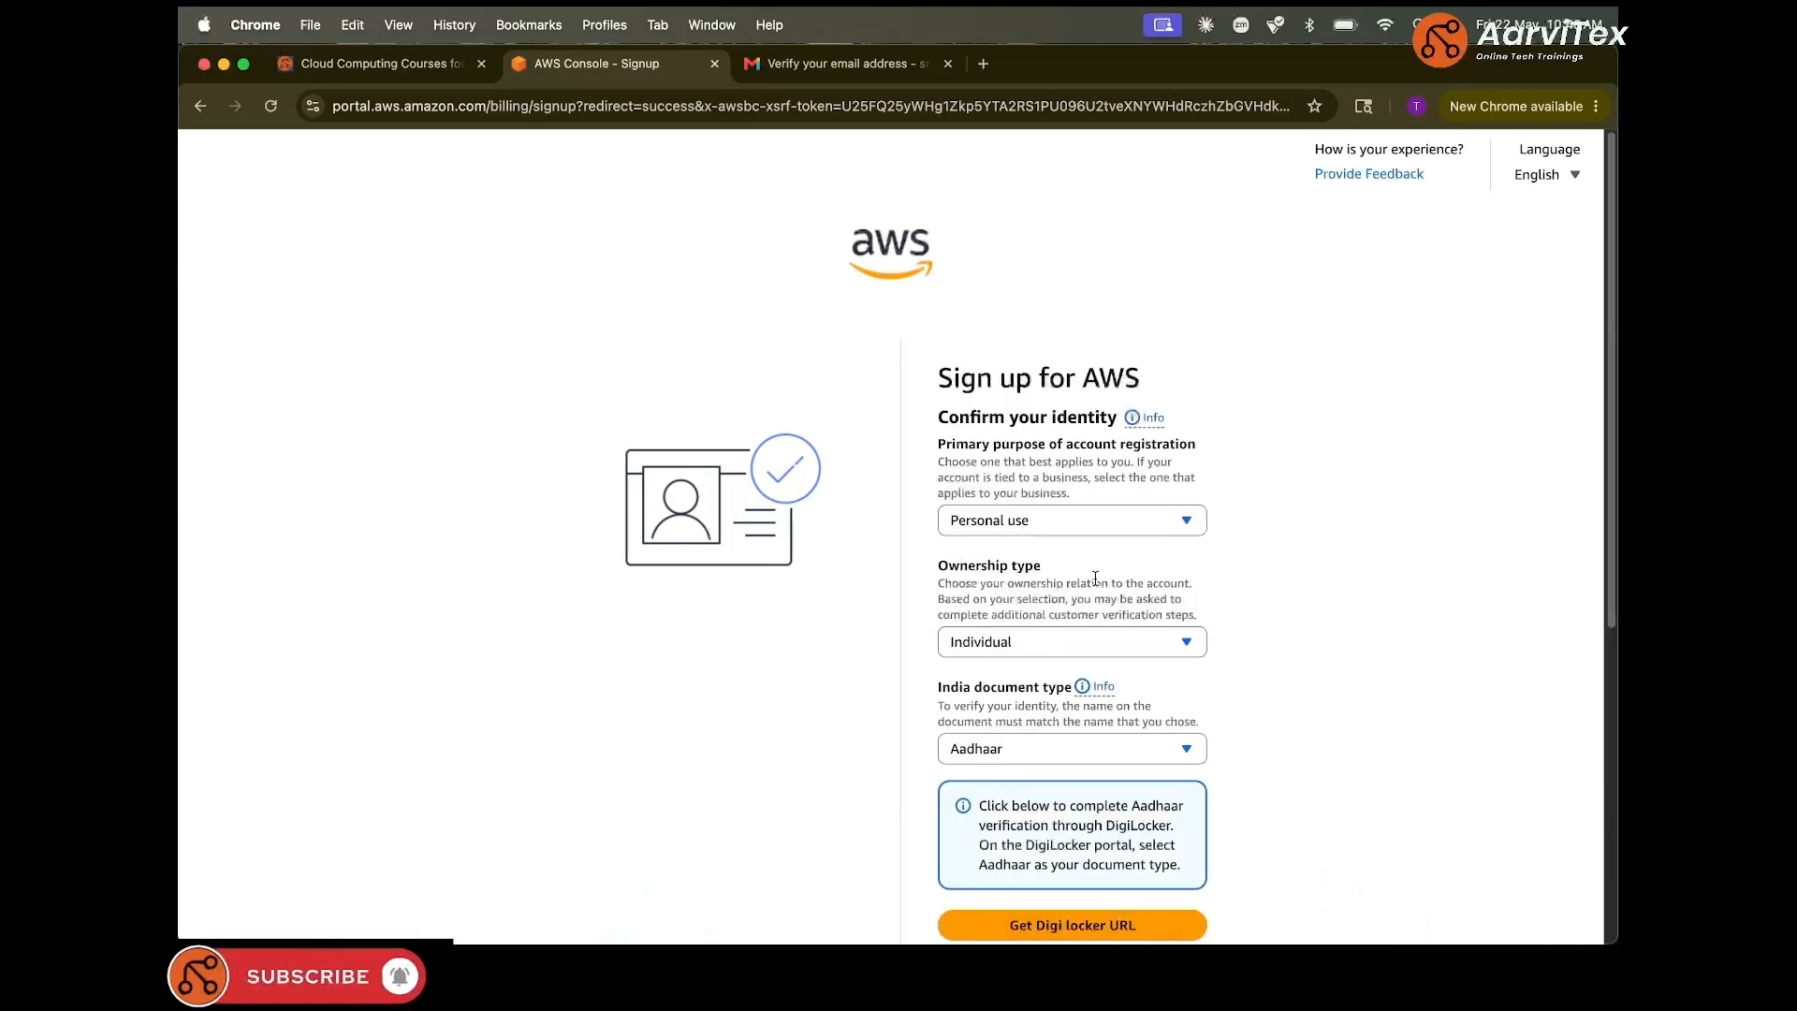
Step: Try PAN card as the India document type, then switch it back to Aadhaar
scroll(1200, 663, down, 3)
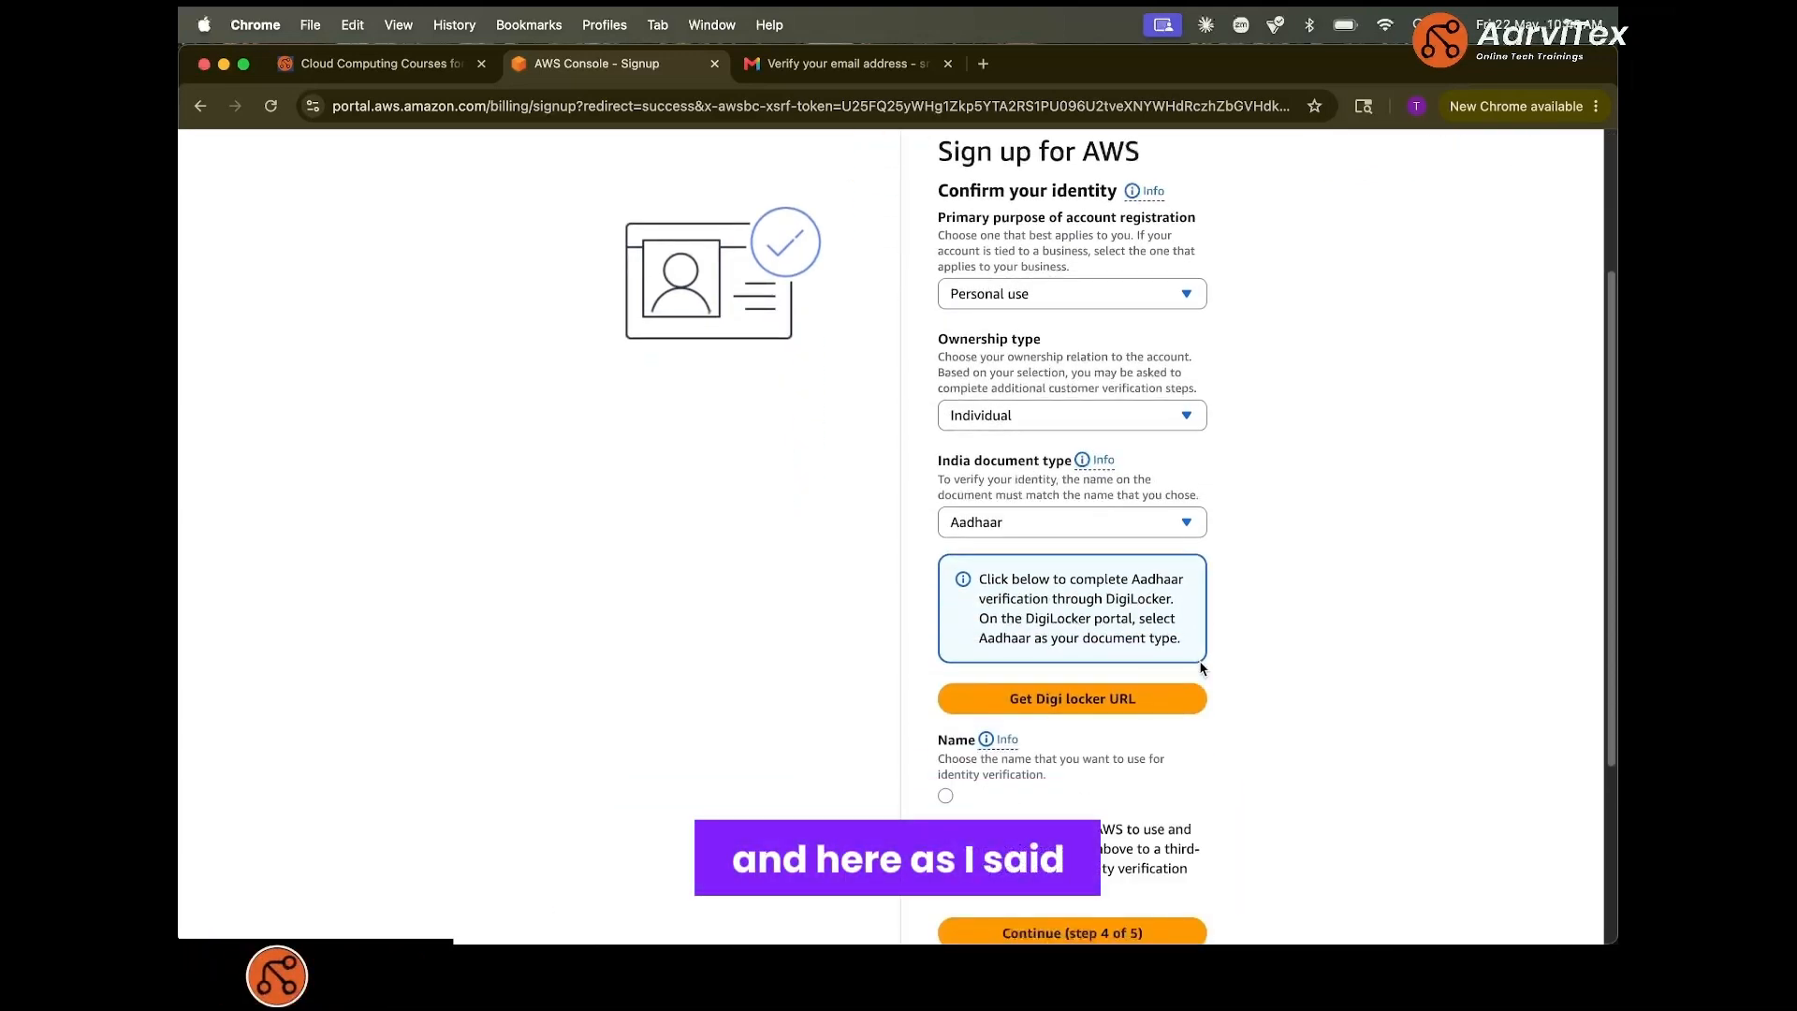
scroll(1200, 667, down, 1)
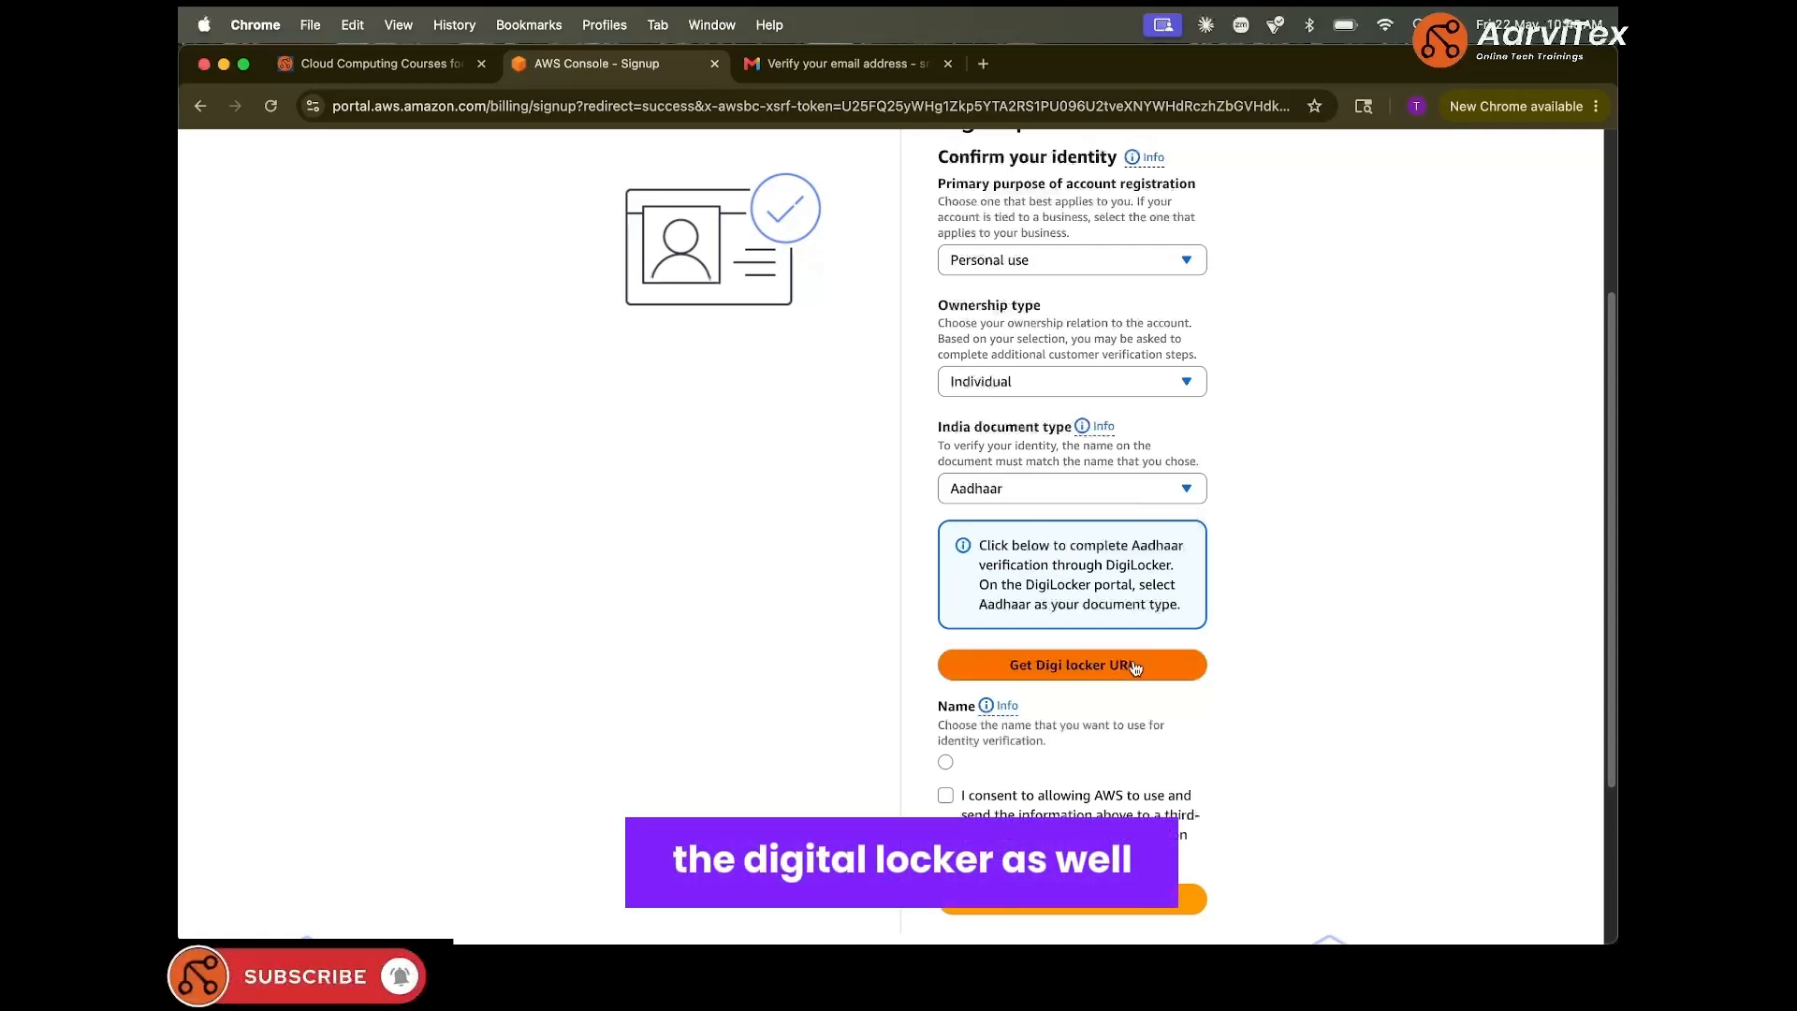
scroll(1148, 622, down, 3)
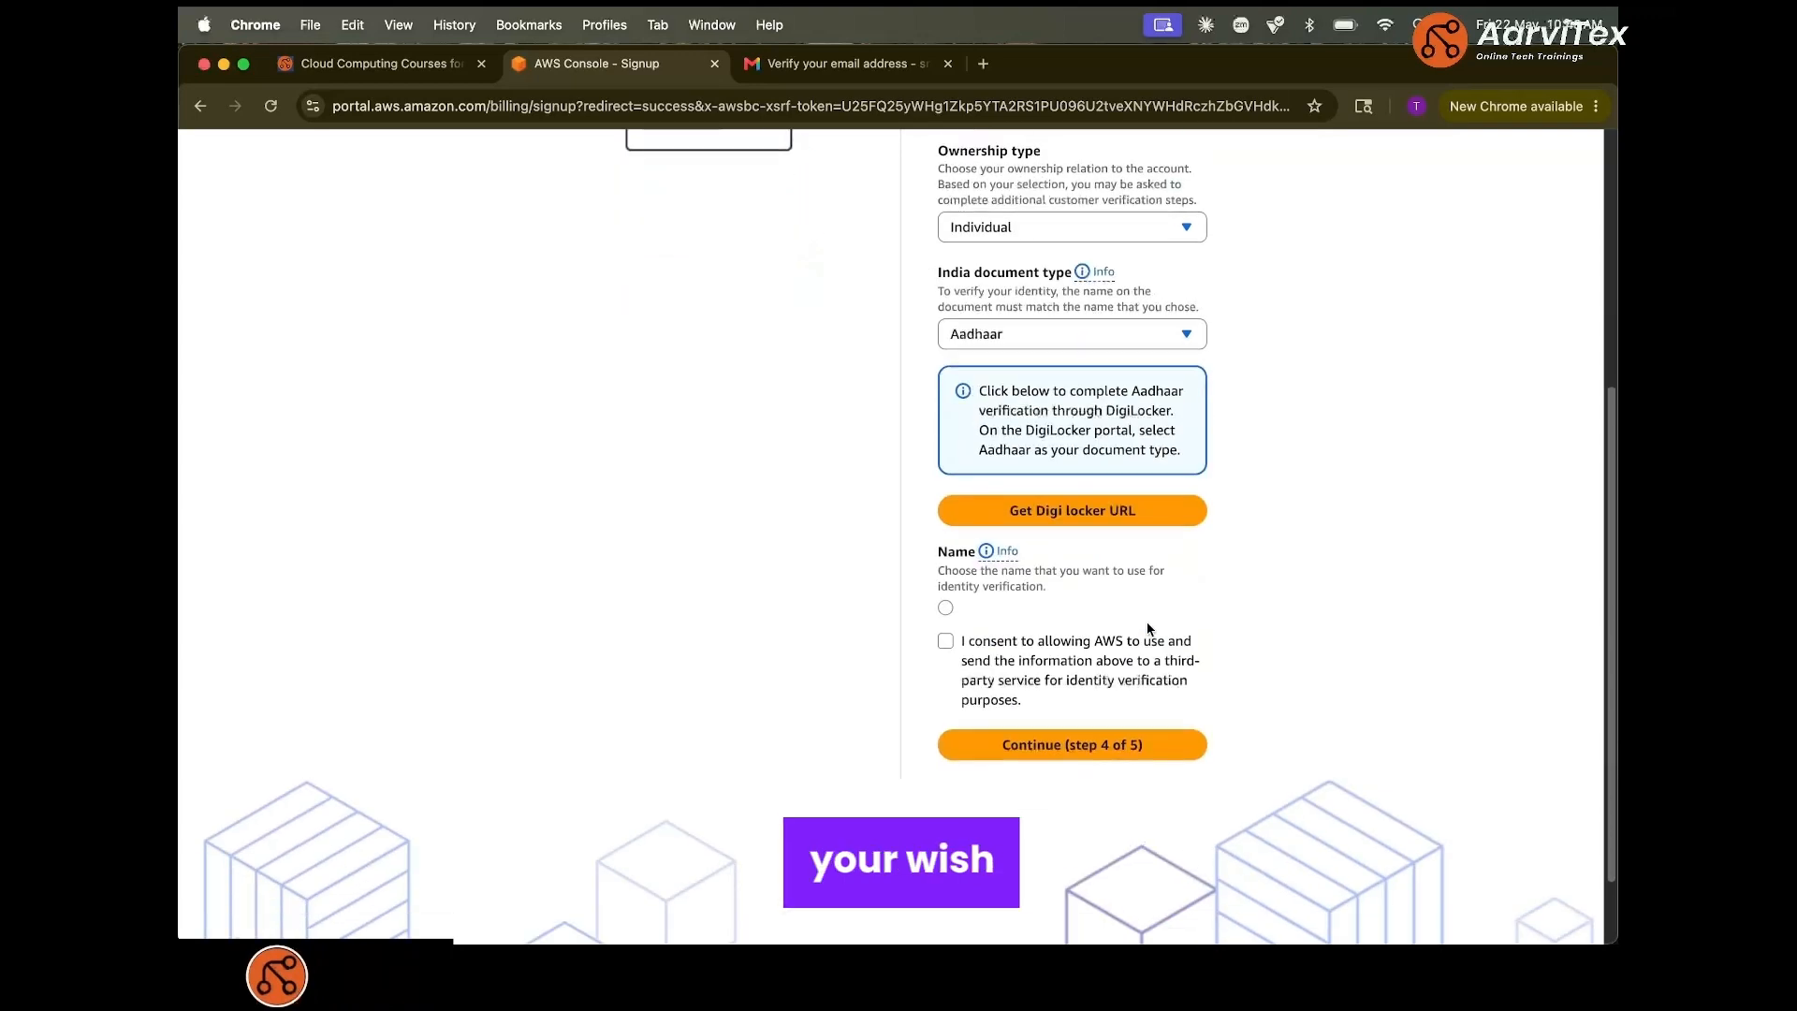
scroll(1149, 627, up, 1)
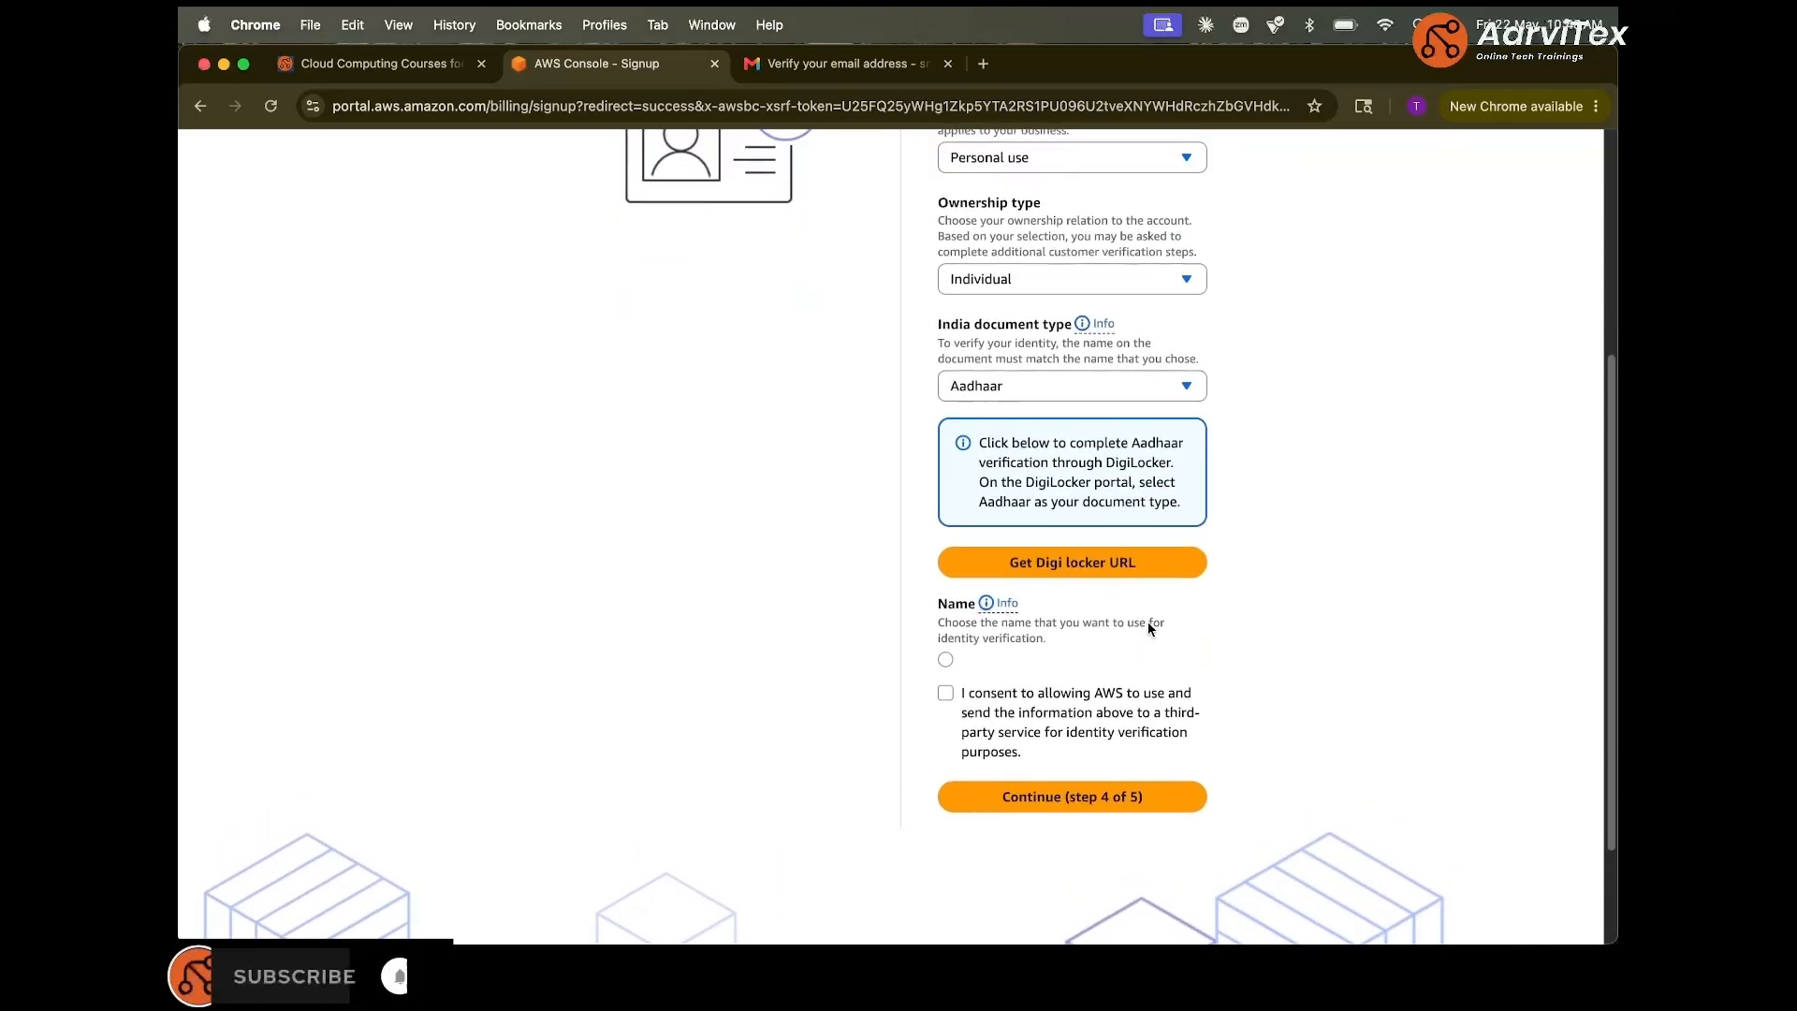
click(1093, 379)
click(1095, 456)
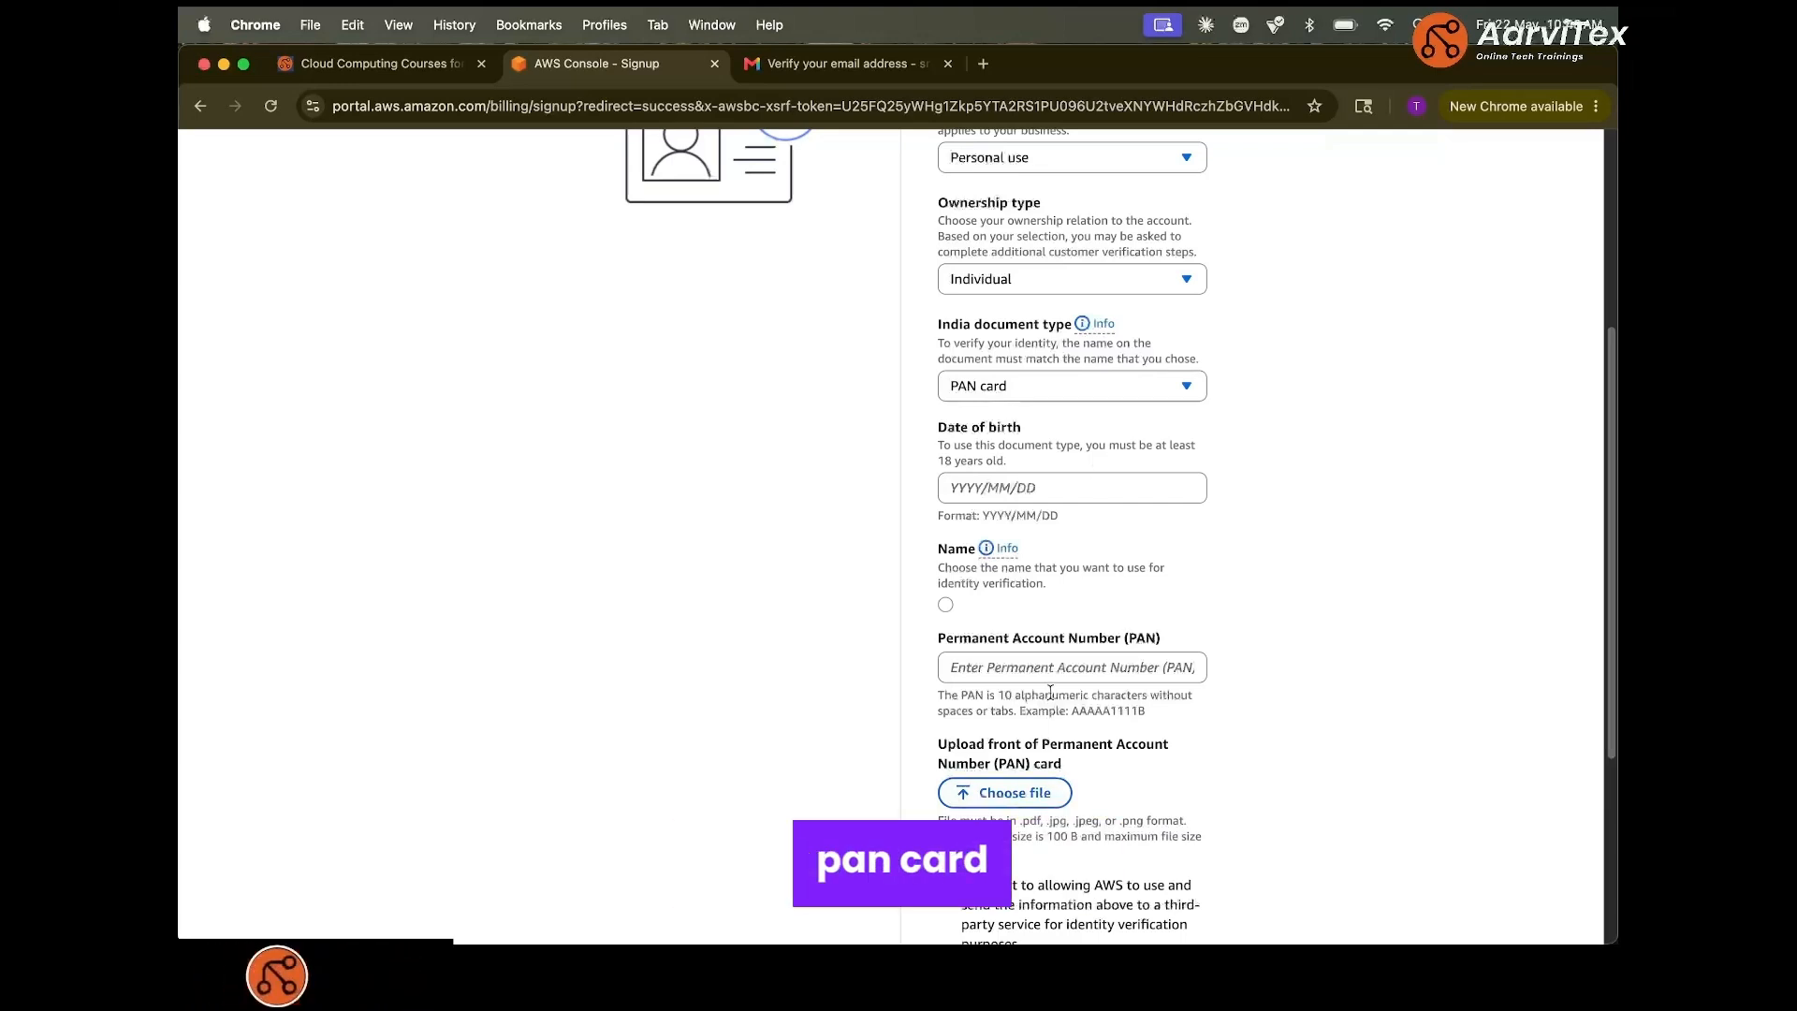
click(1102, 391)
click(1097, 414)
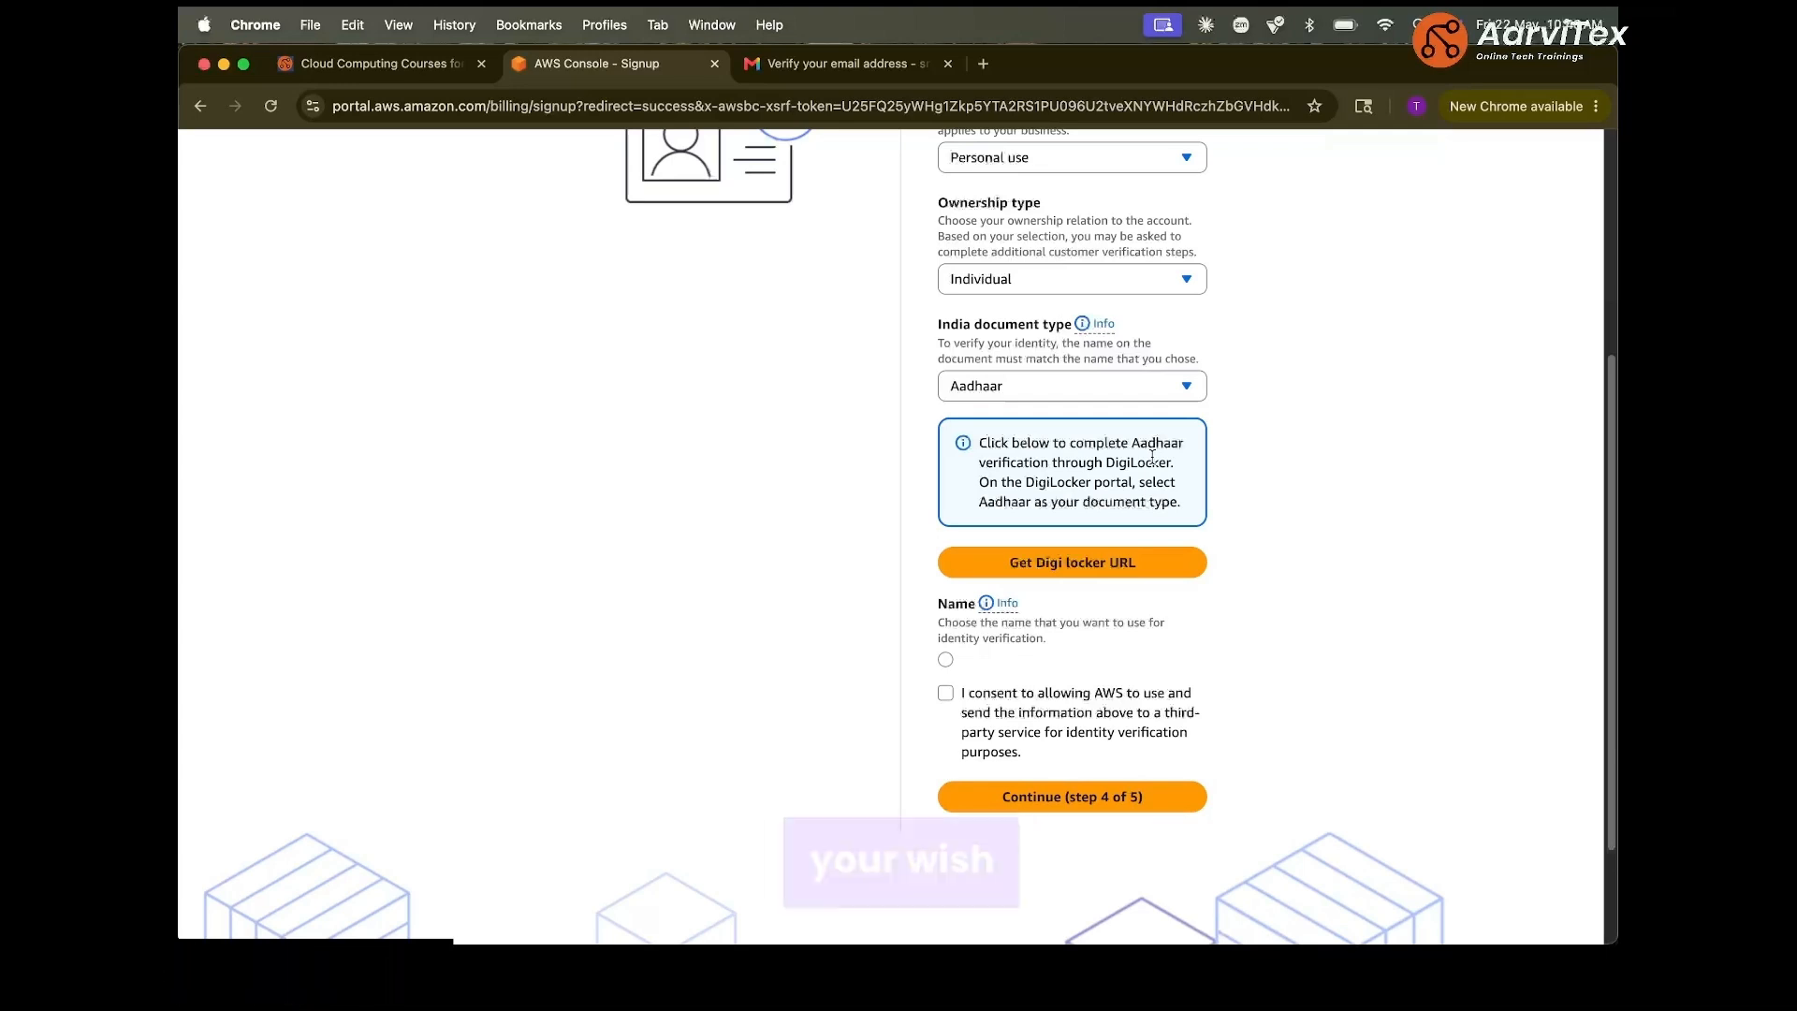
Step: Choose PAN card as the India document type for identity verification
click(1164, 391)
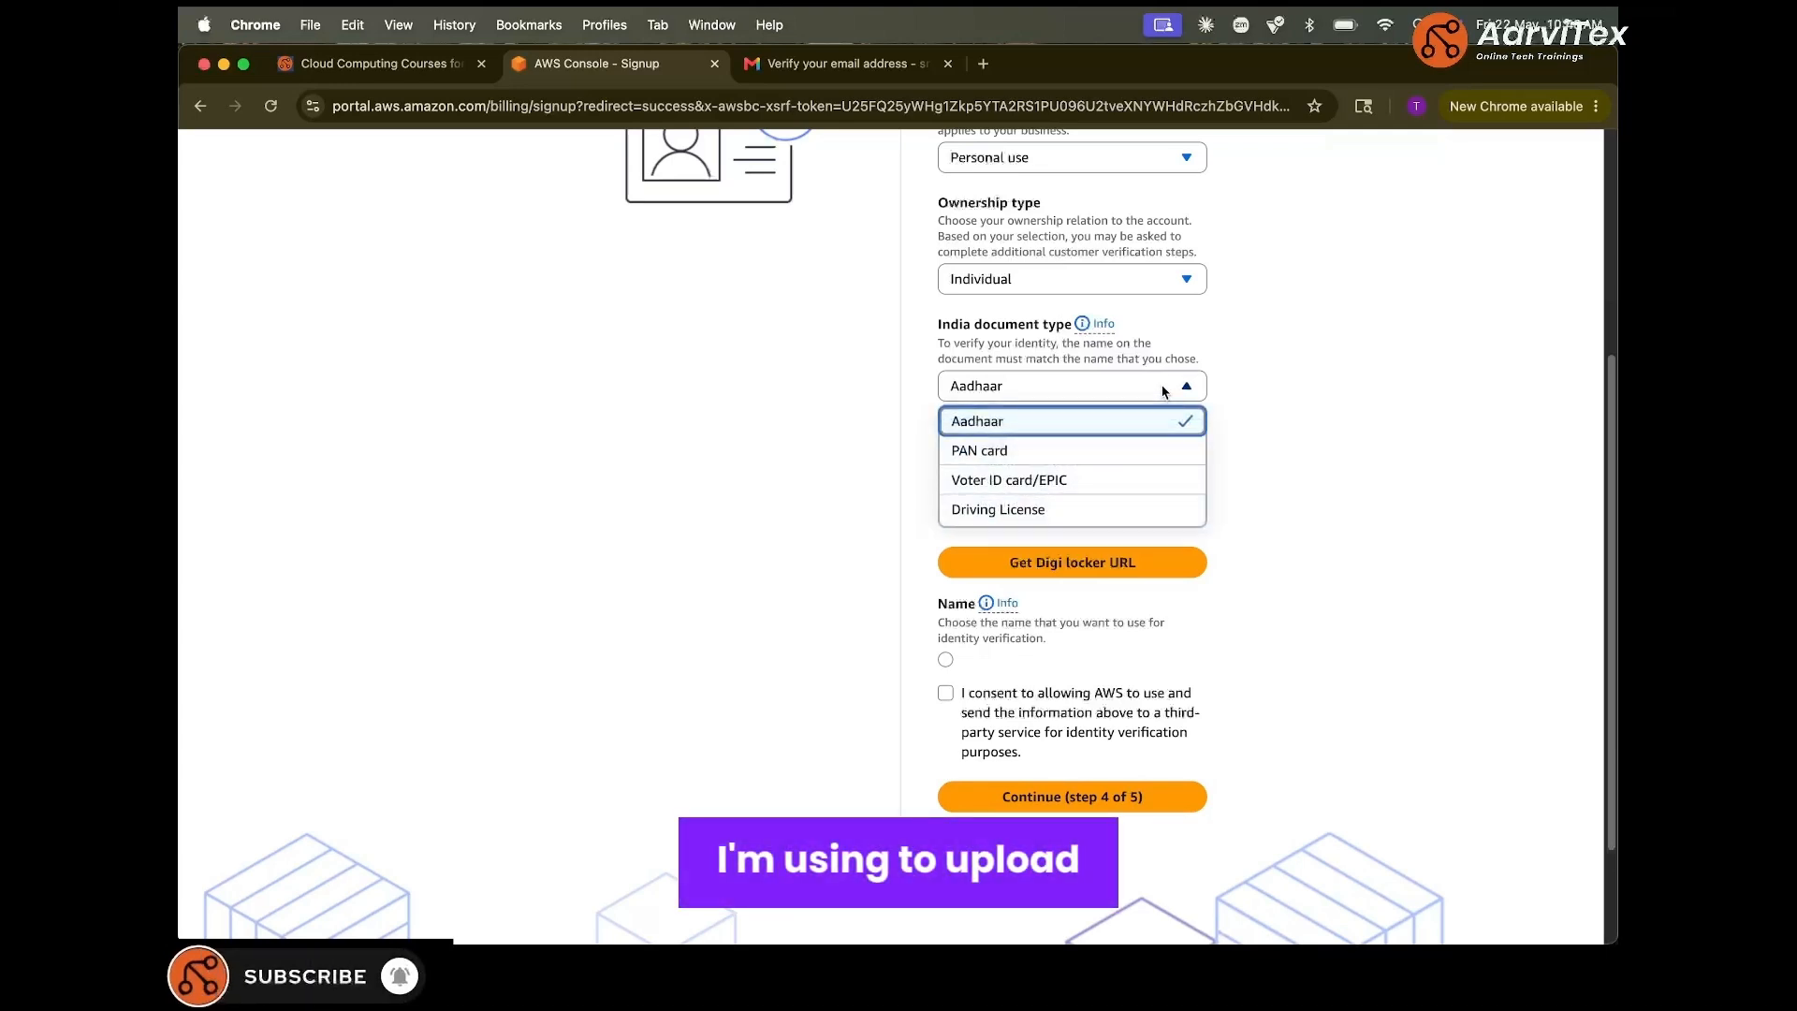
click(1157, 448)
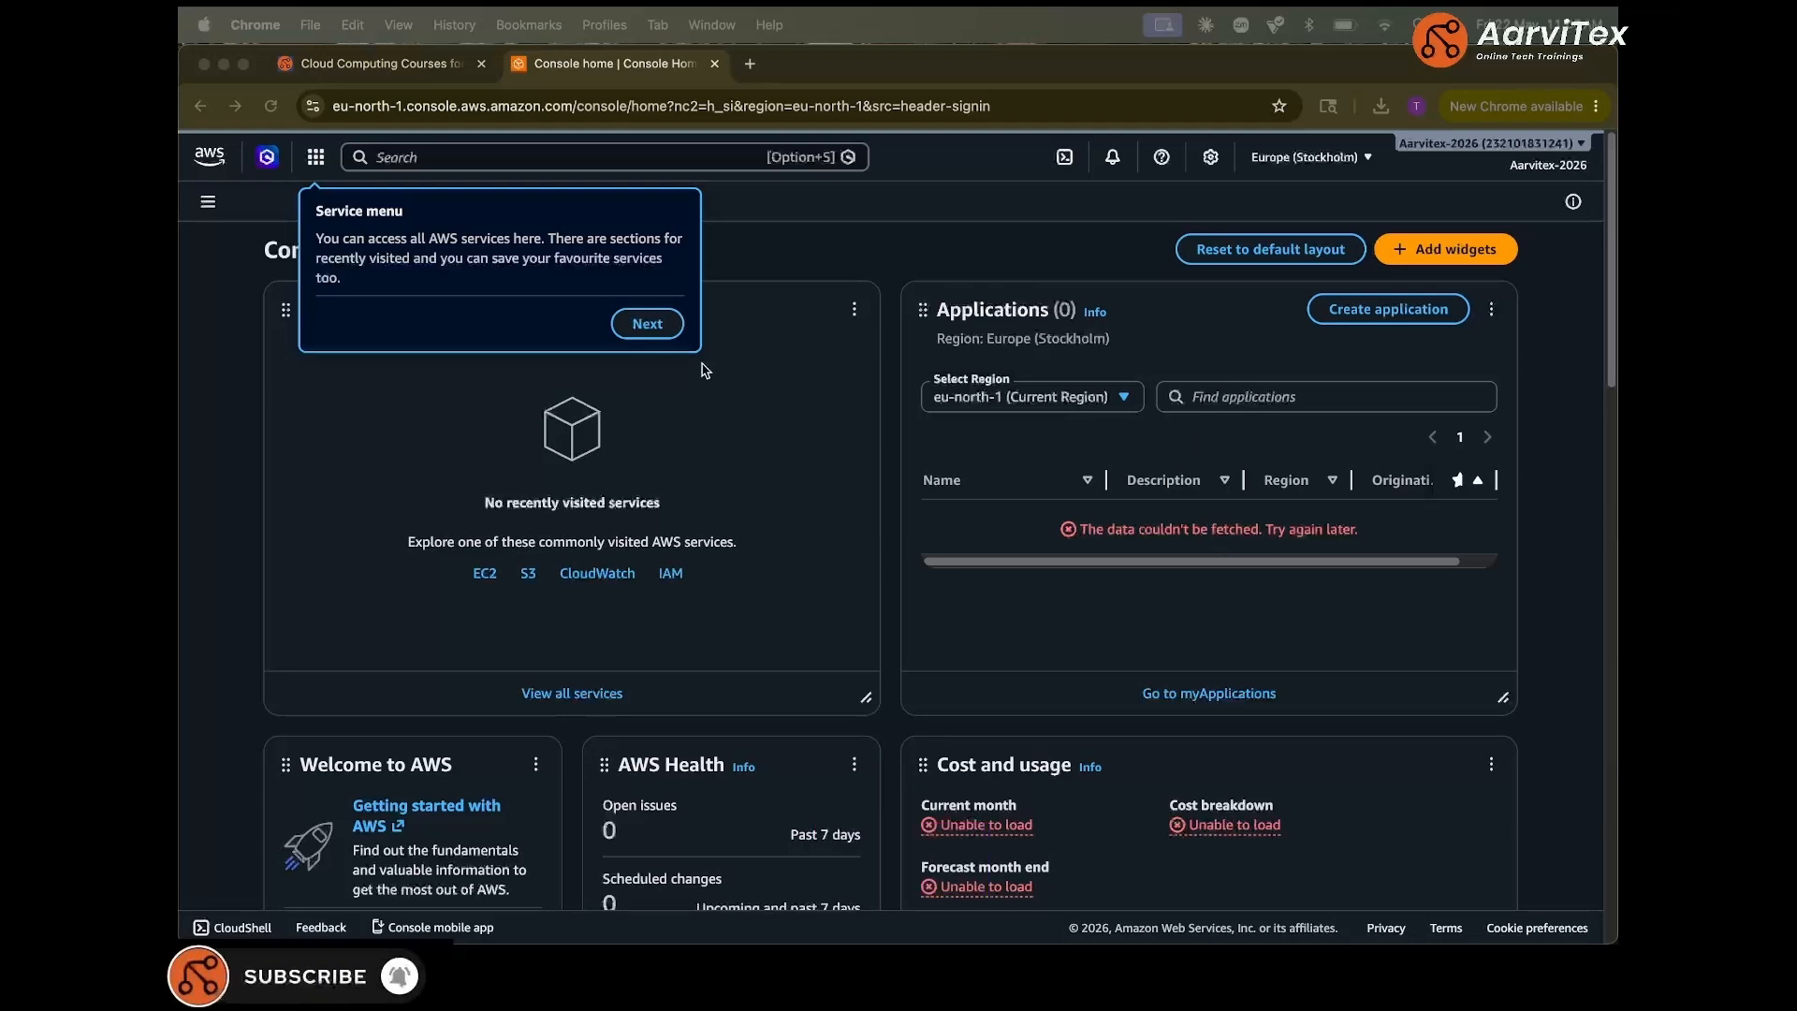
Step: Step through the console welcome tour, trying its account colour feature
click(652, 332)
click(652, 332)
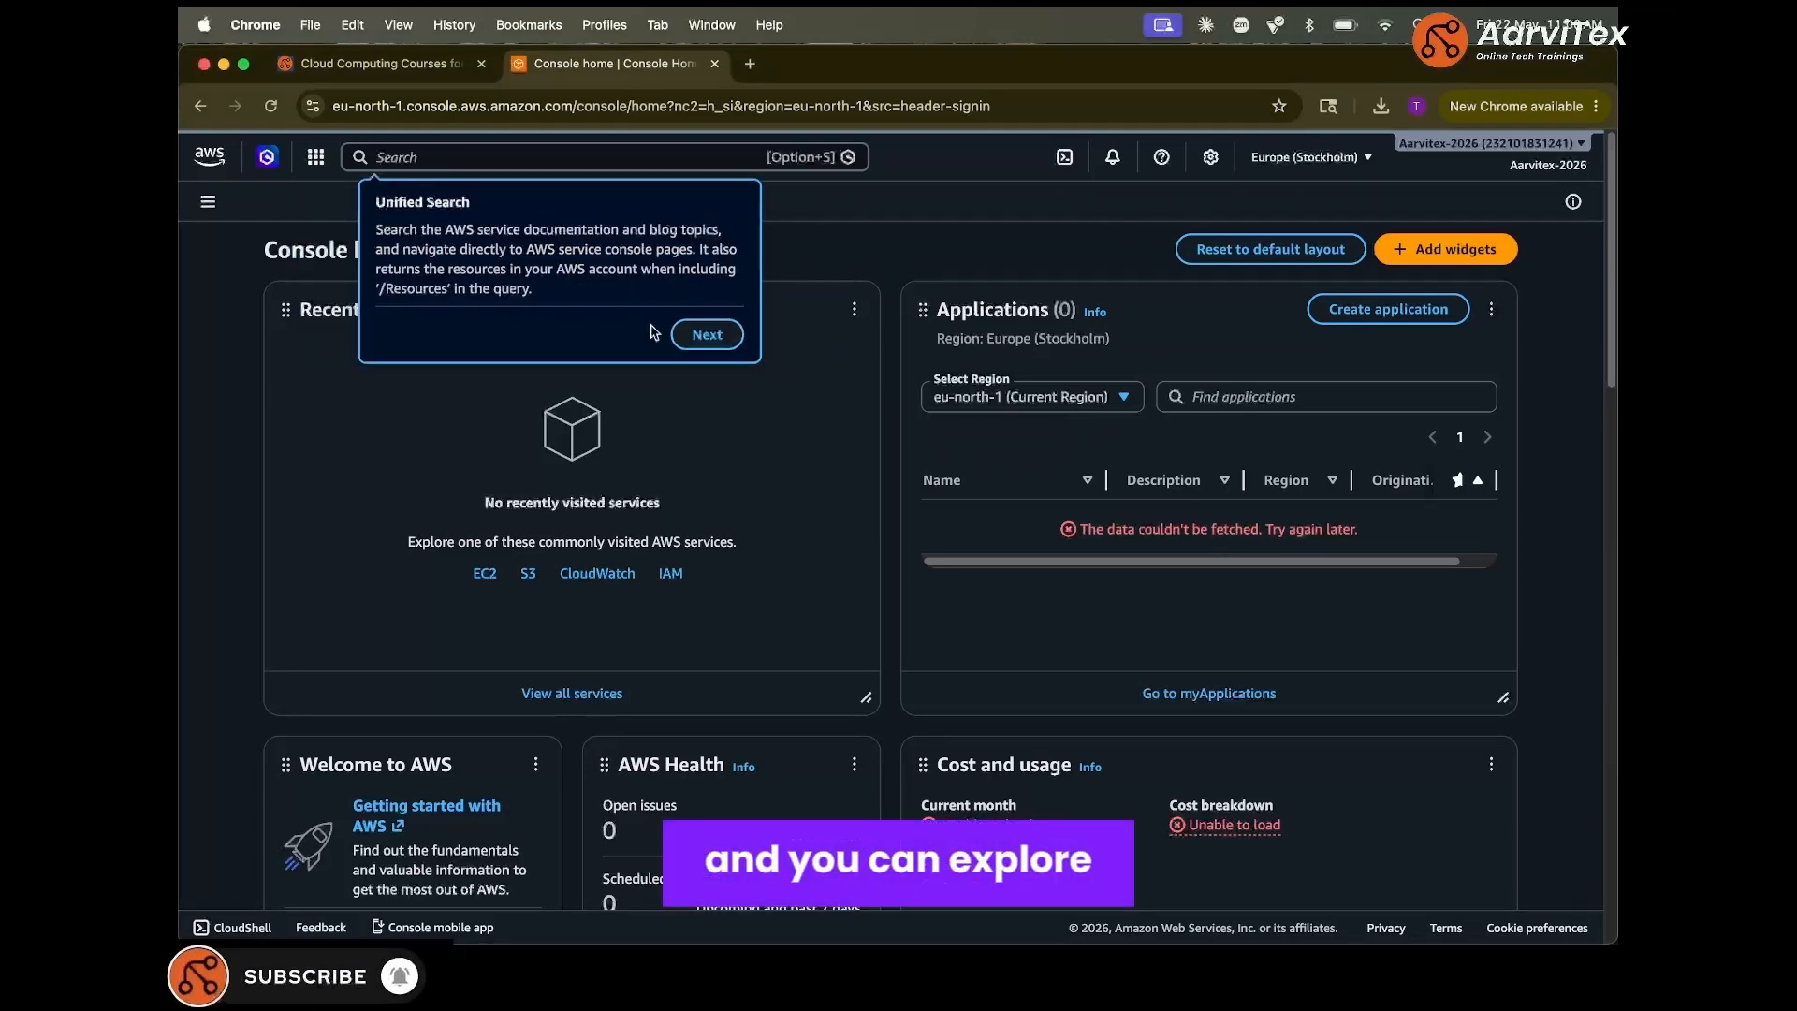
click(708, 338)
click(1531, 323)
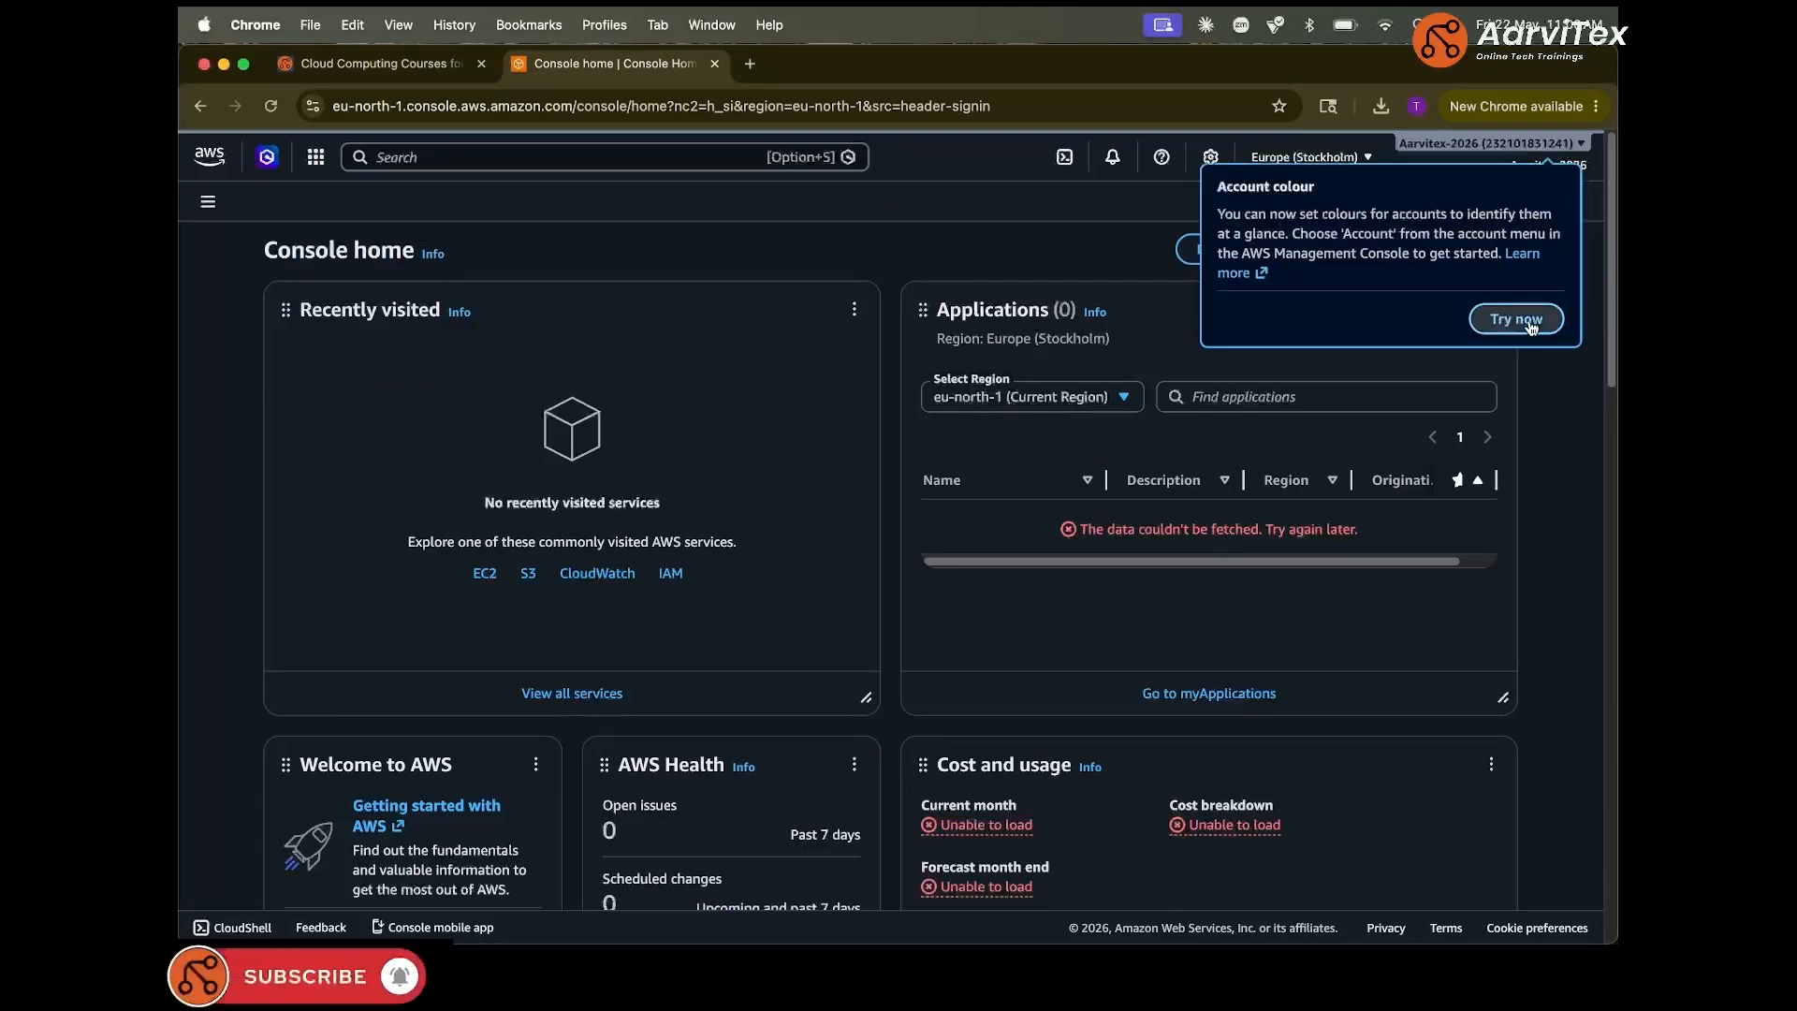
click(1516, 321)
Step: Close the extra billing tab, switch the region to United States (N. Virginia), and show all services
click(945, 66)
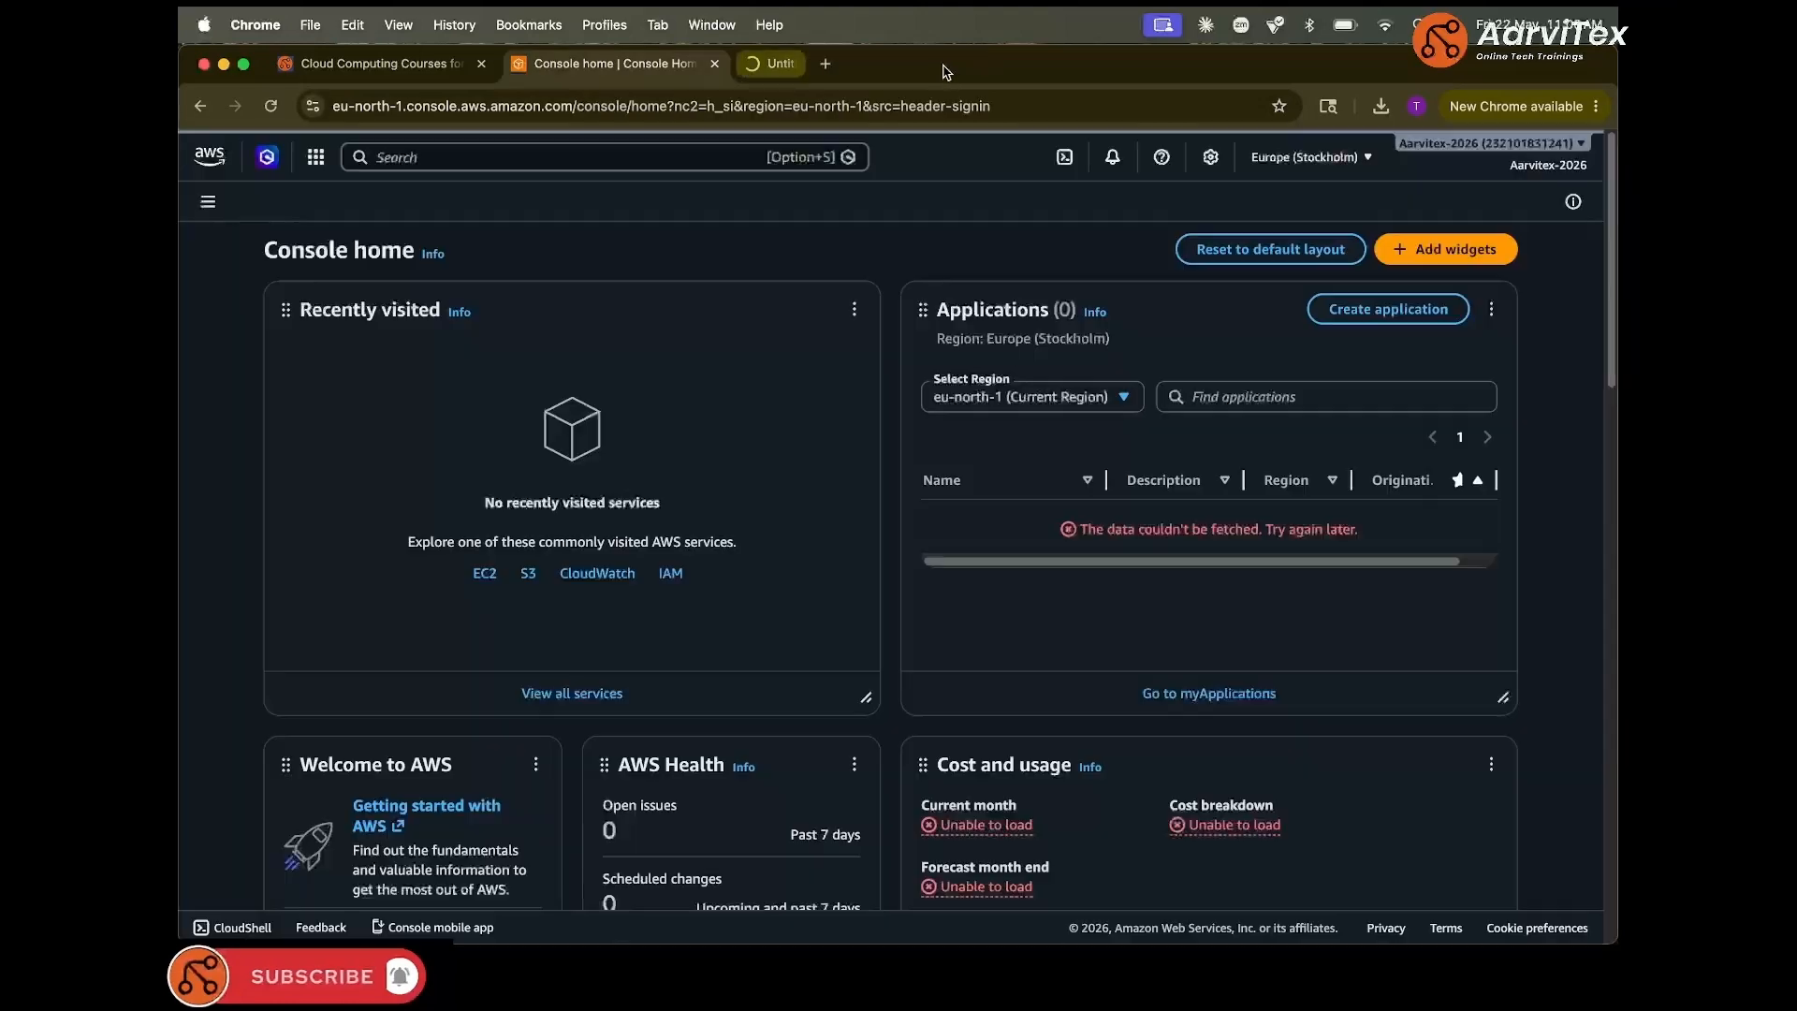
click(1362, 156)
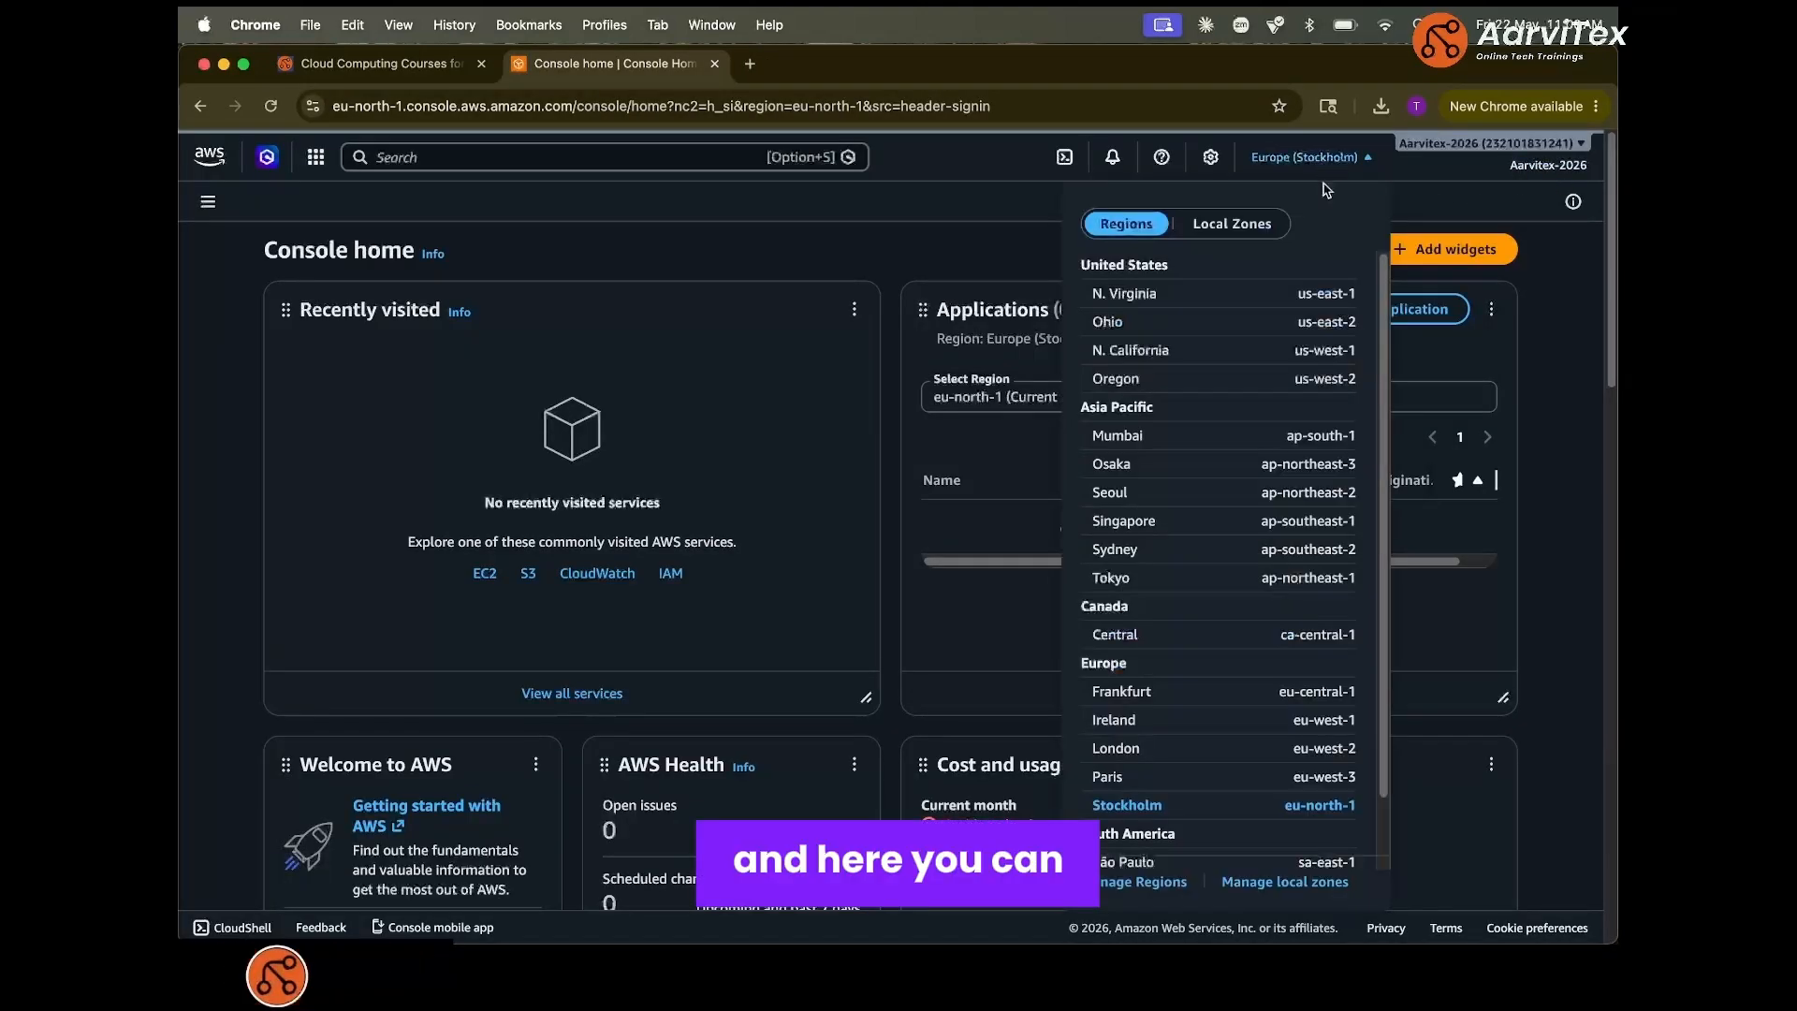
click(1130, 295)
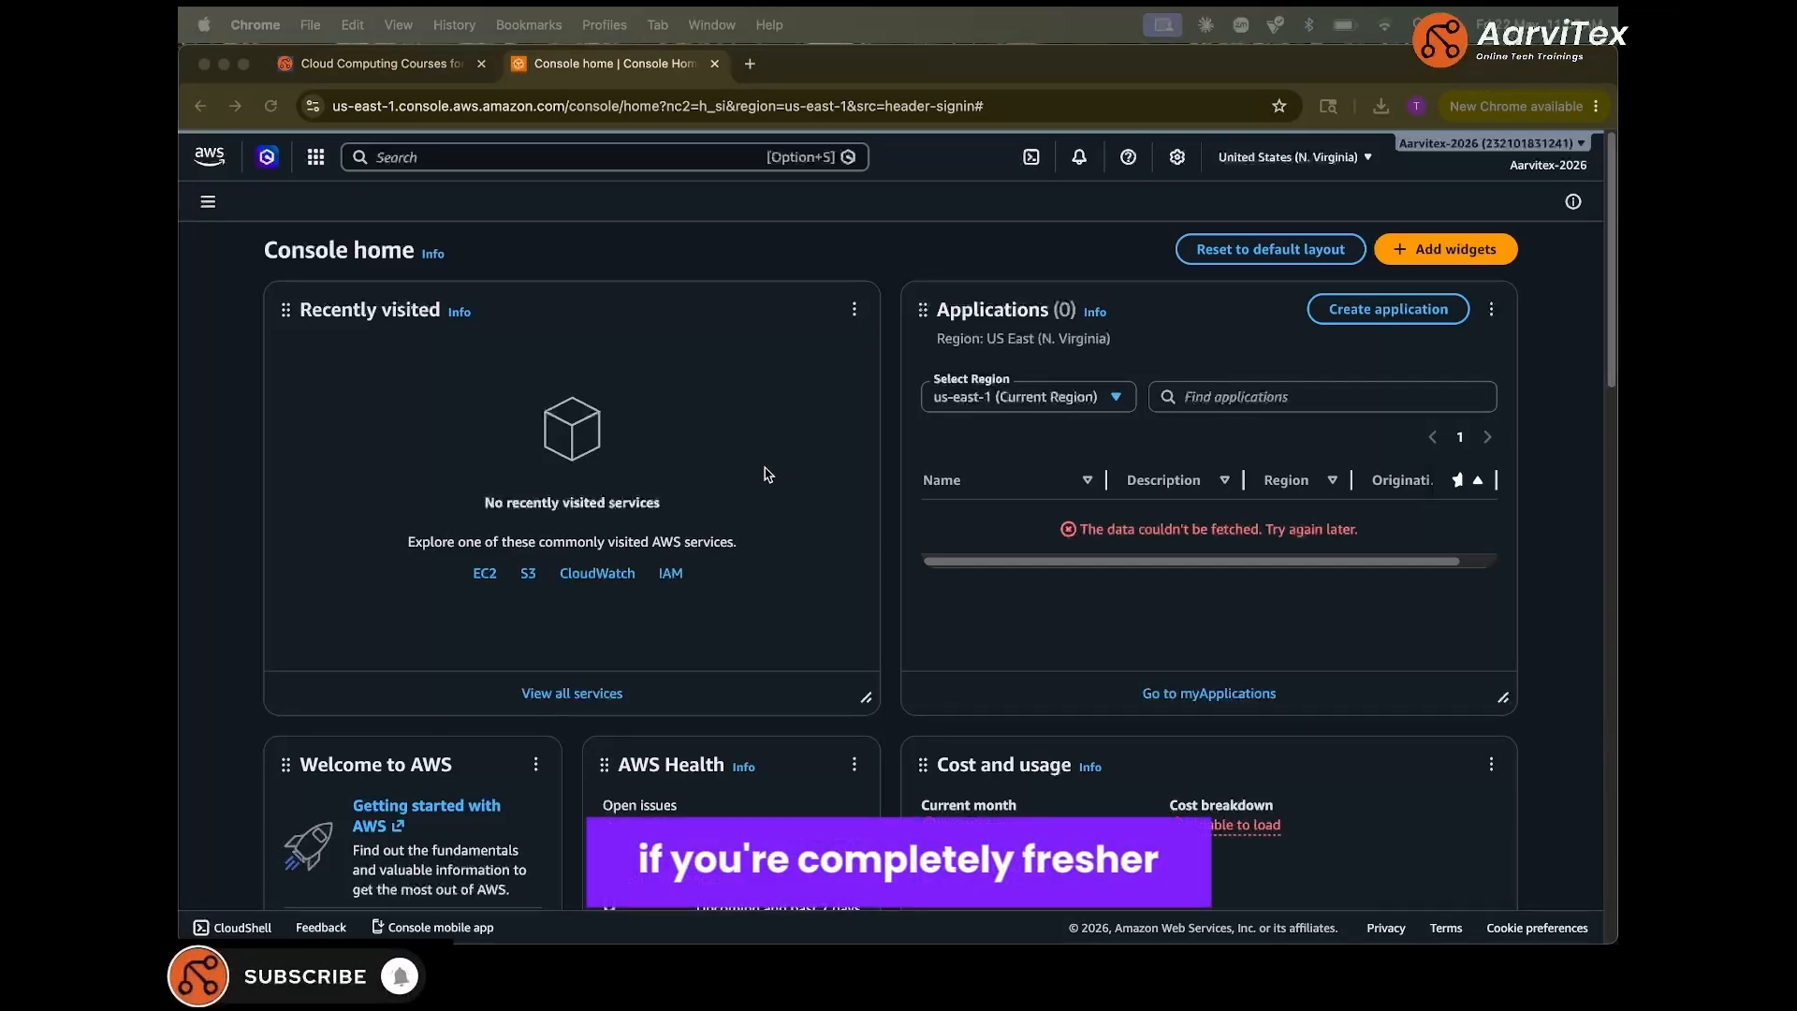
click(315, 159)
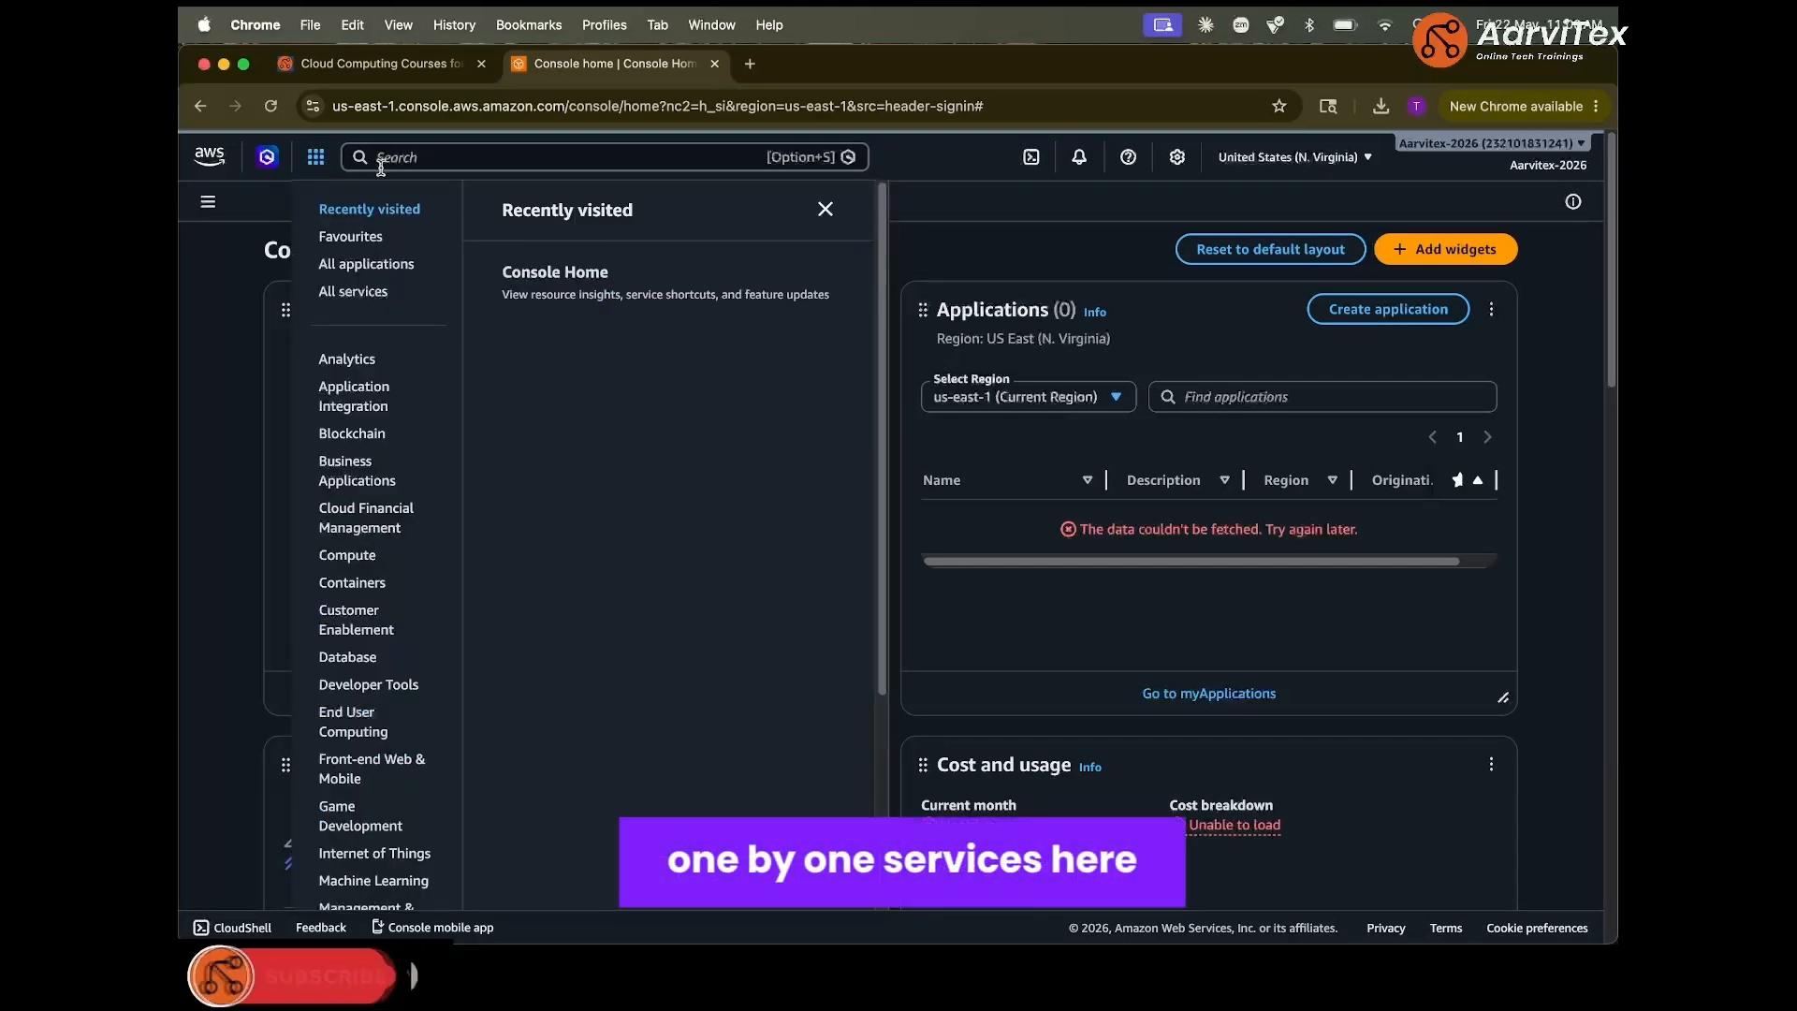
Step: Dismiss the all-services menu and place the cursor in the console search bar
click(417, 158)
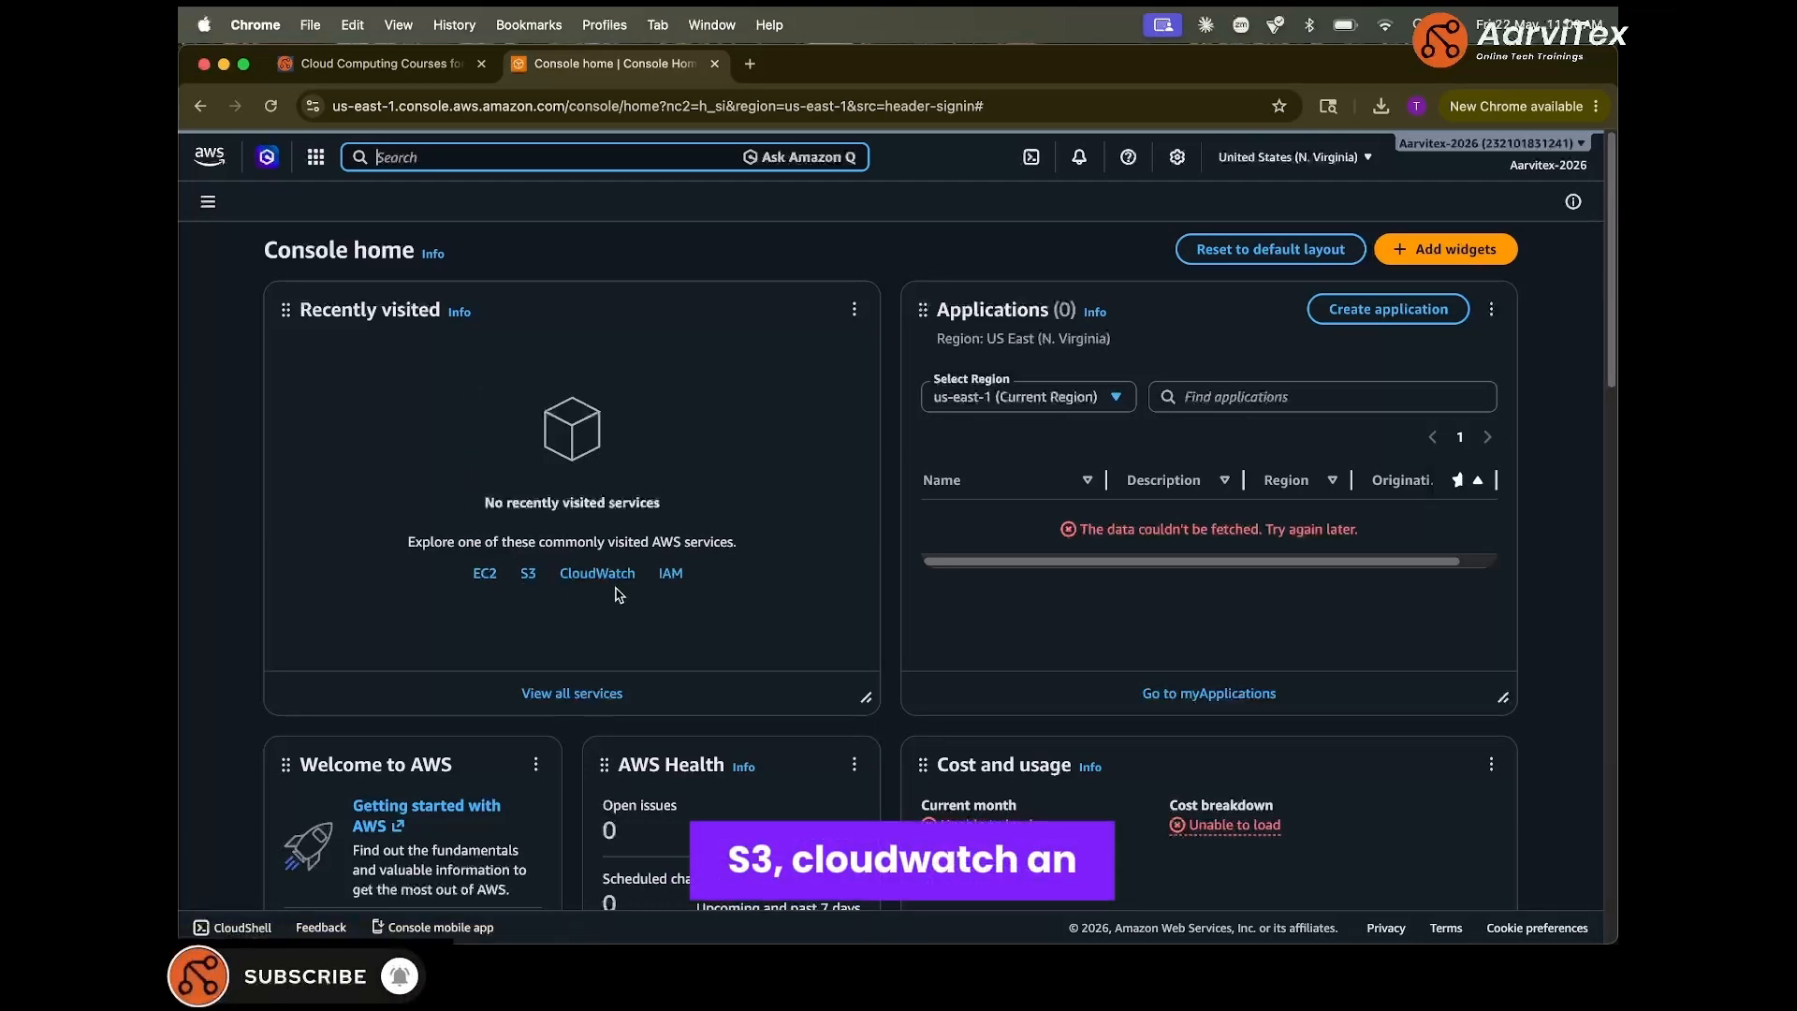
click(422, 149)
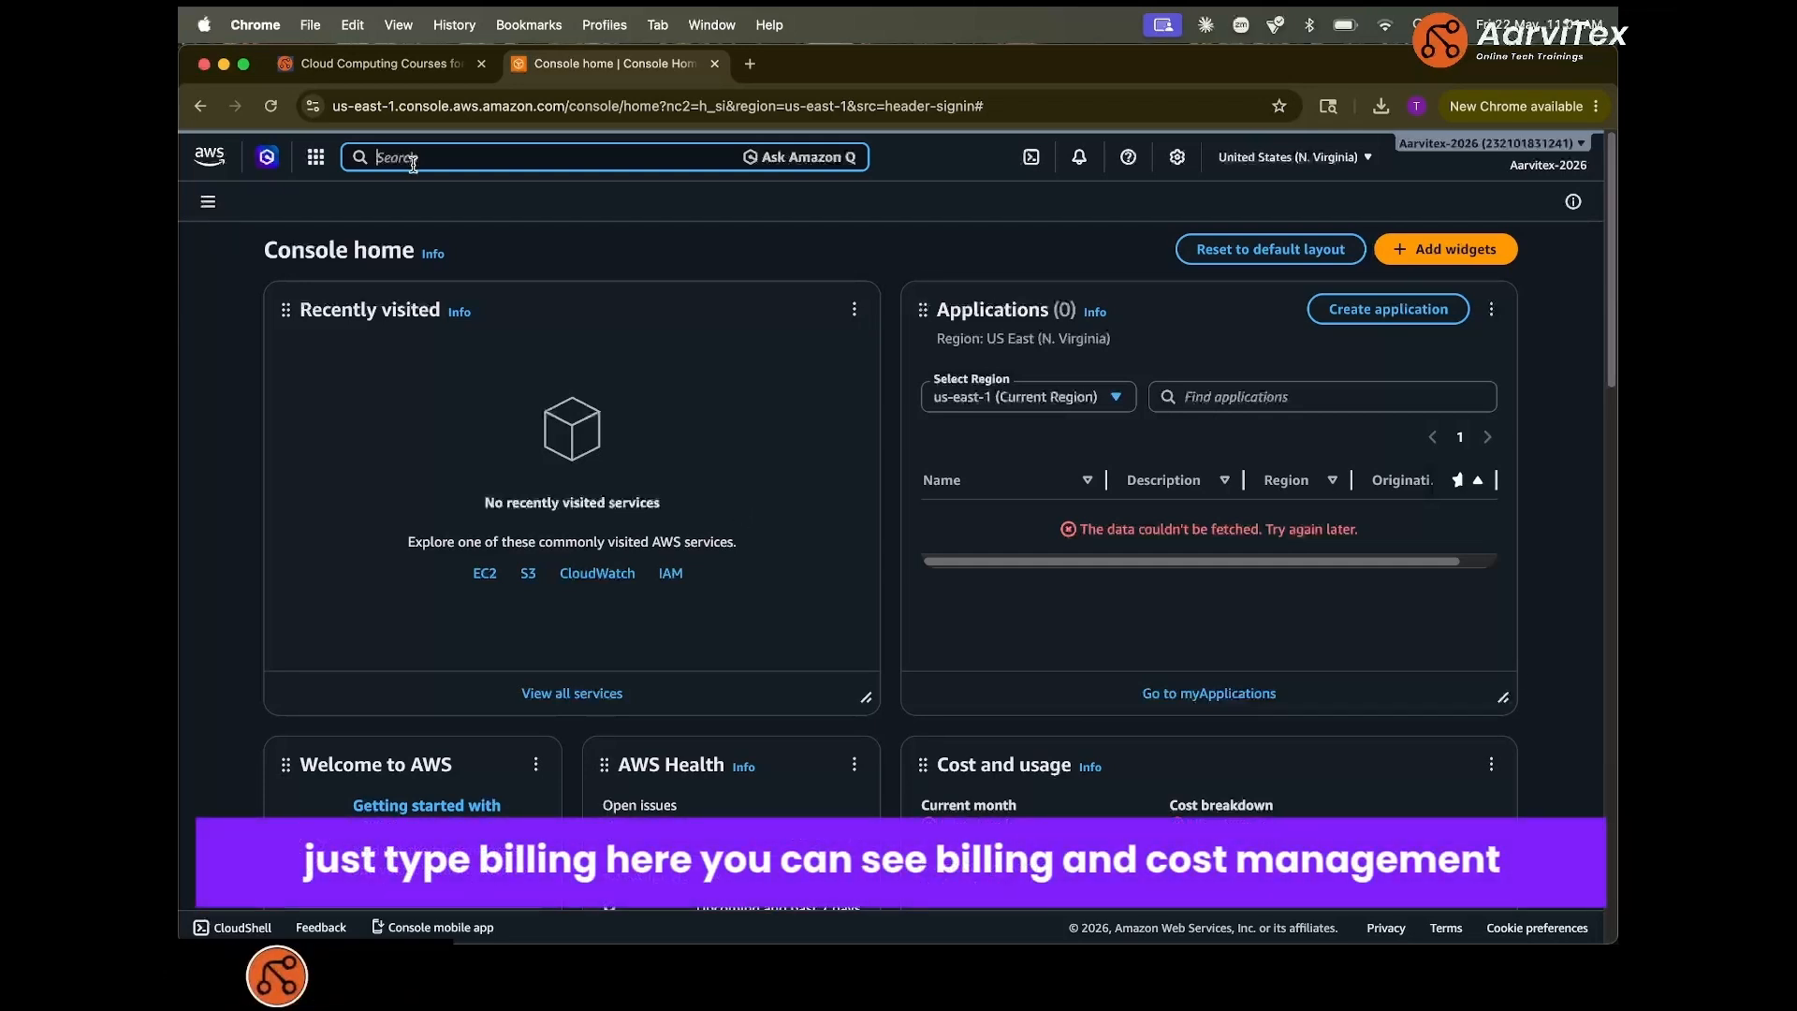
Step: Search 'billi' and open Billing and Cost Management from the results
text(billing)
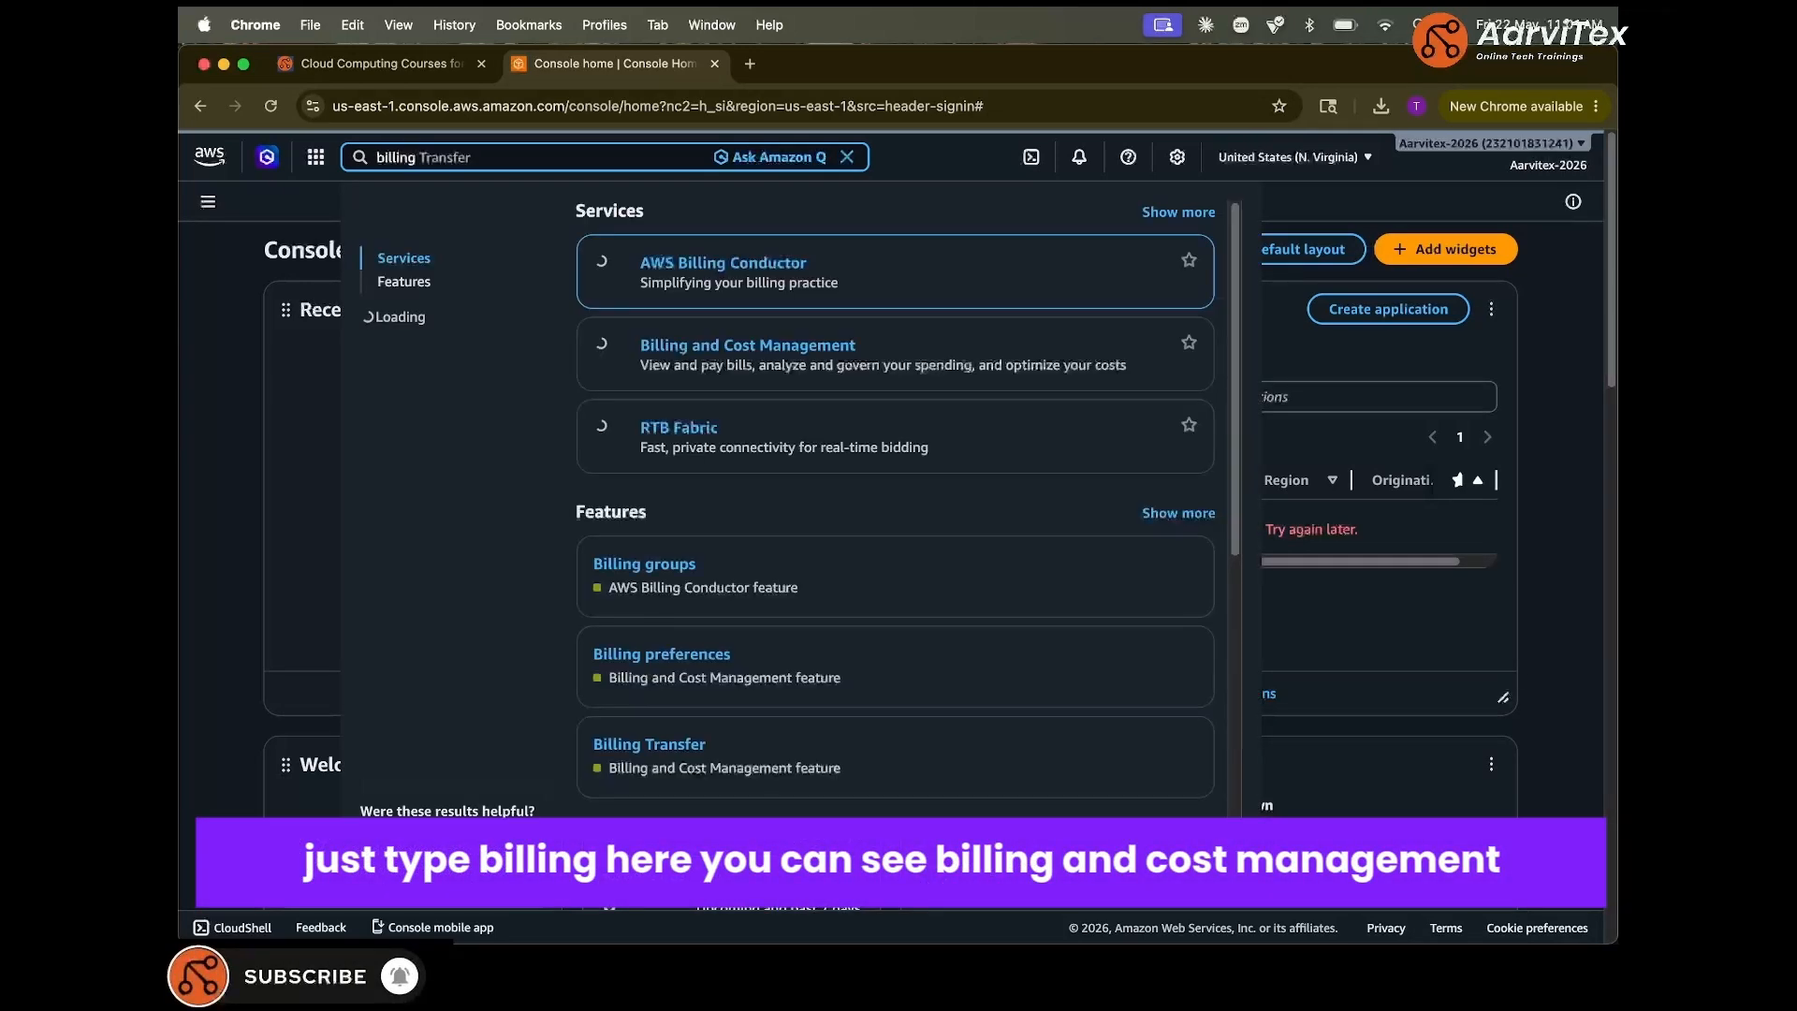
click(721, 356)
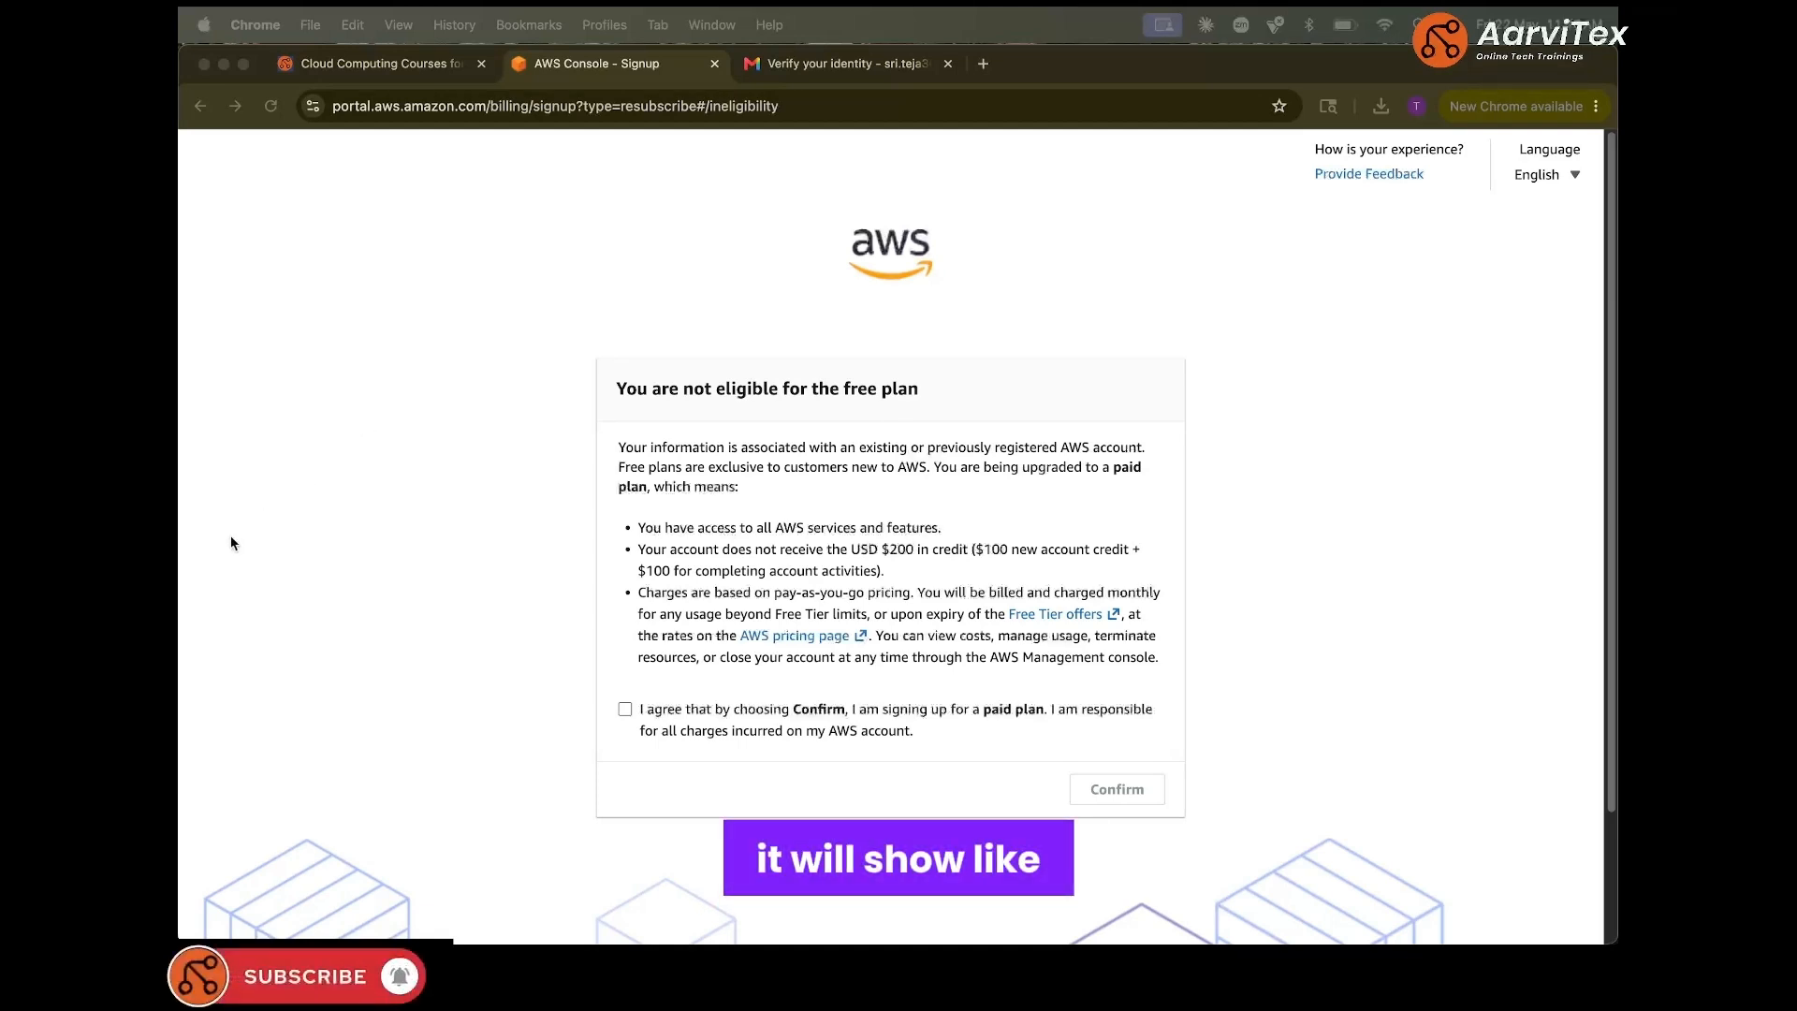
Step: Agree to and confirm the paid plan, then complete sign-up with Basic support - Free
click(625, 713)
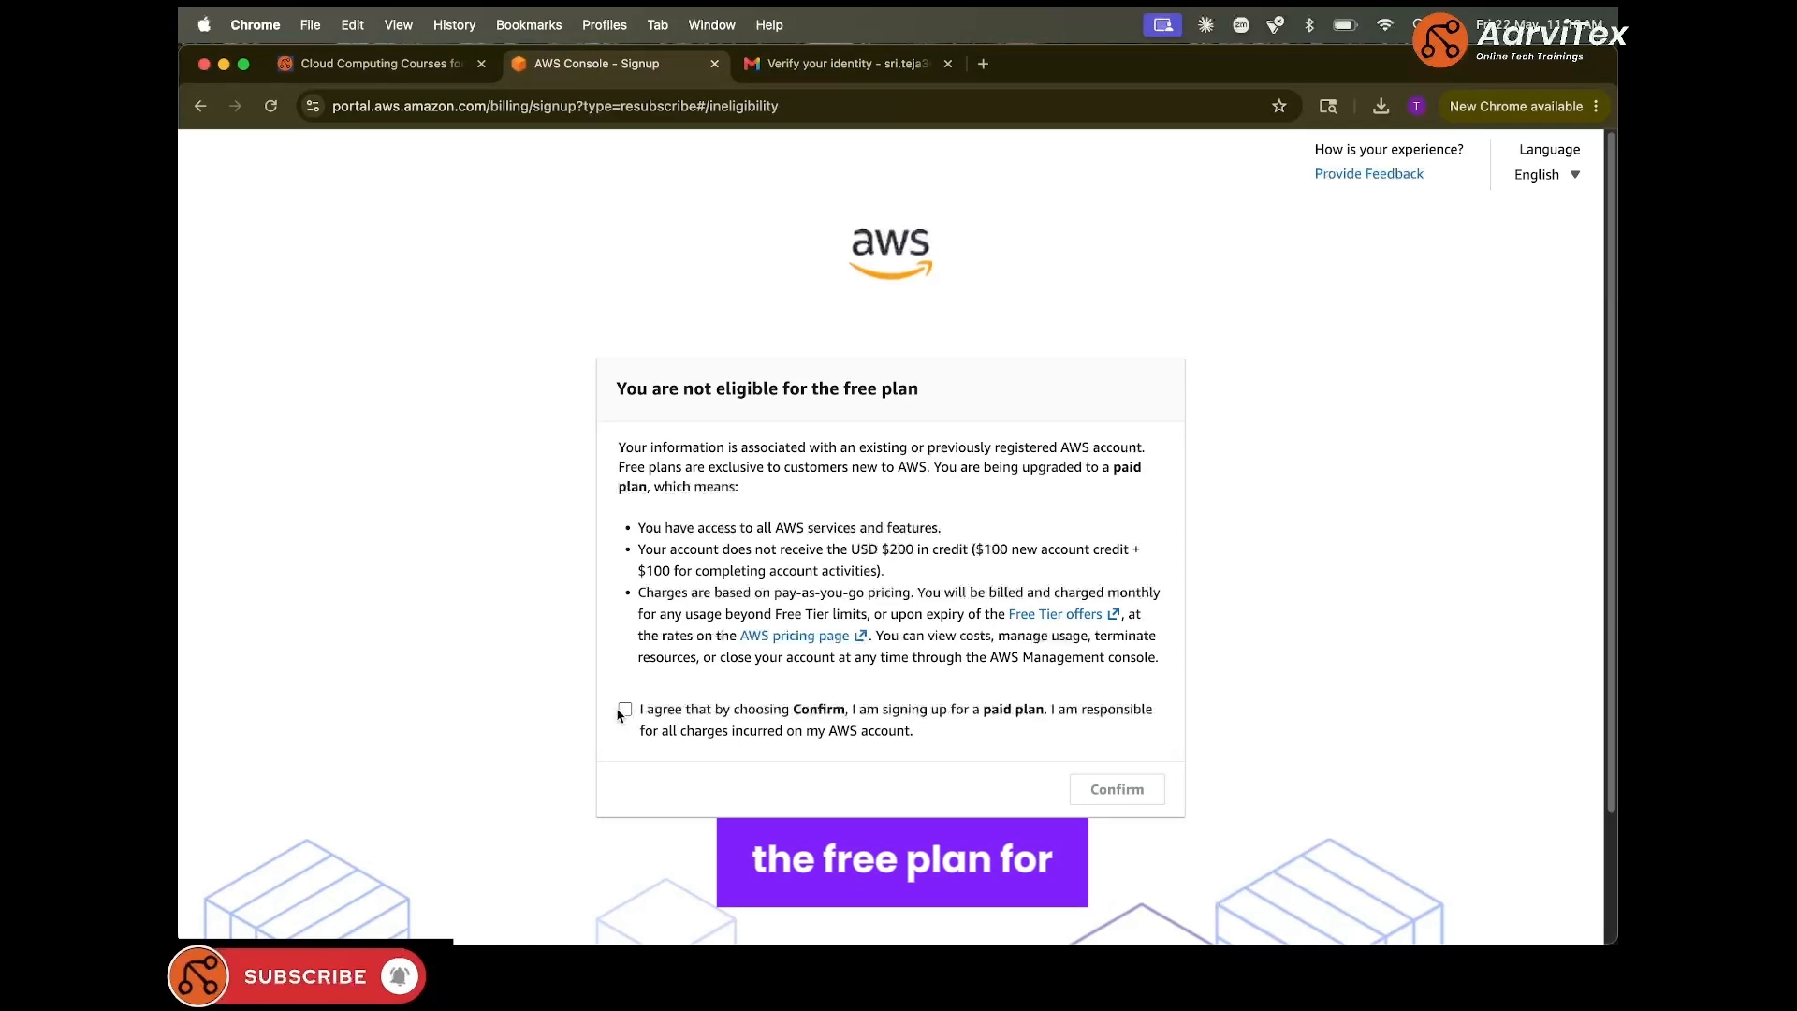
click(624, 711)
click(1104, 792)
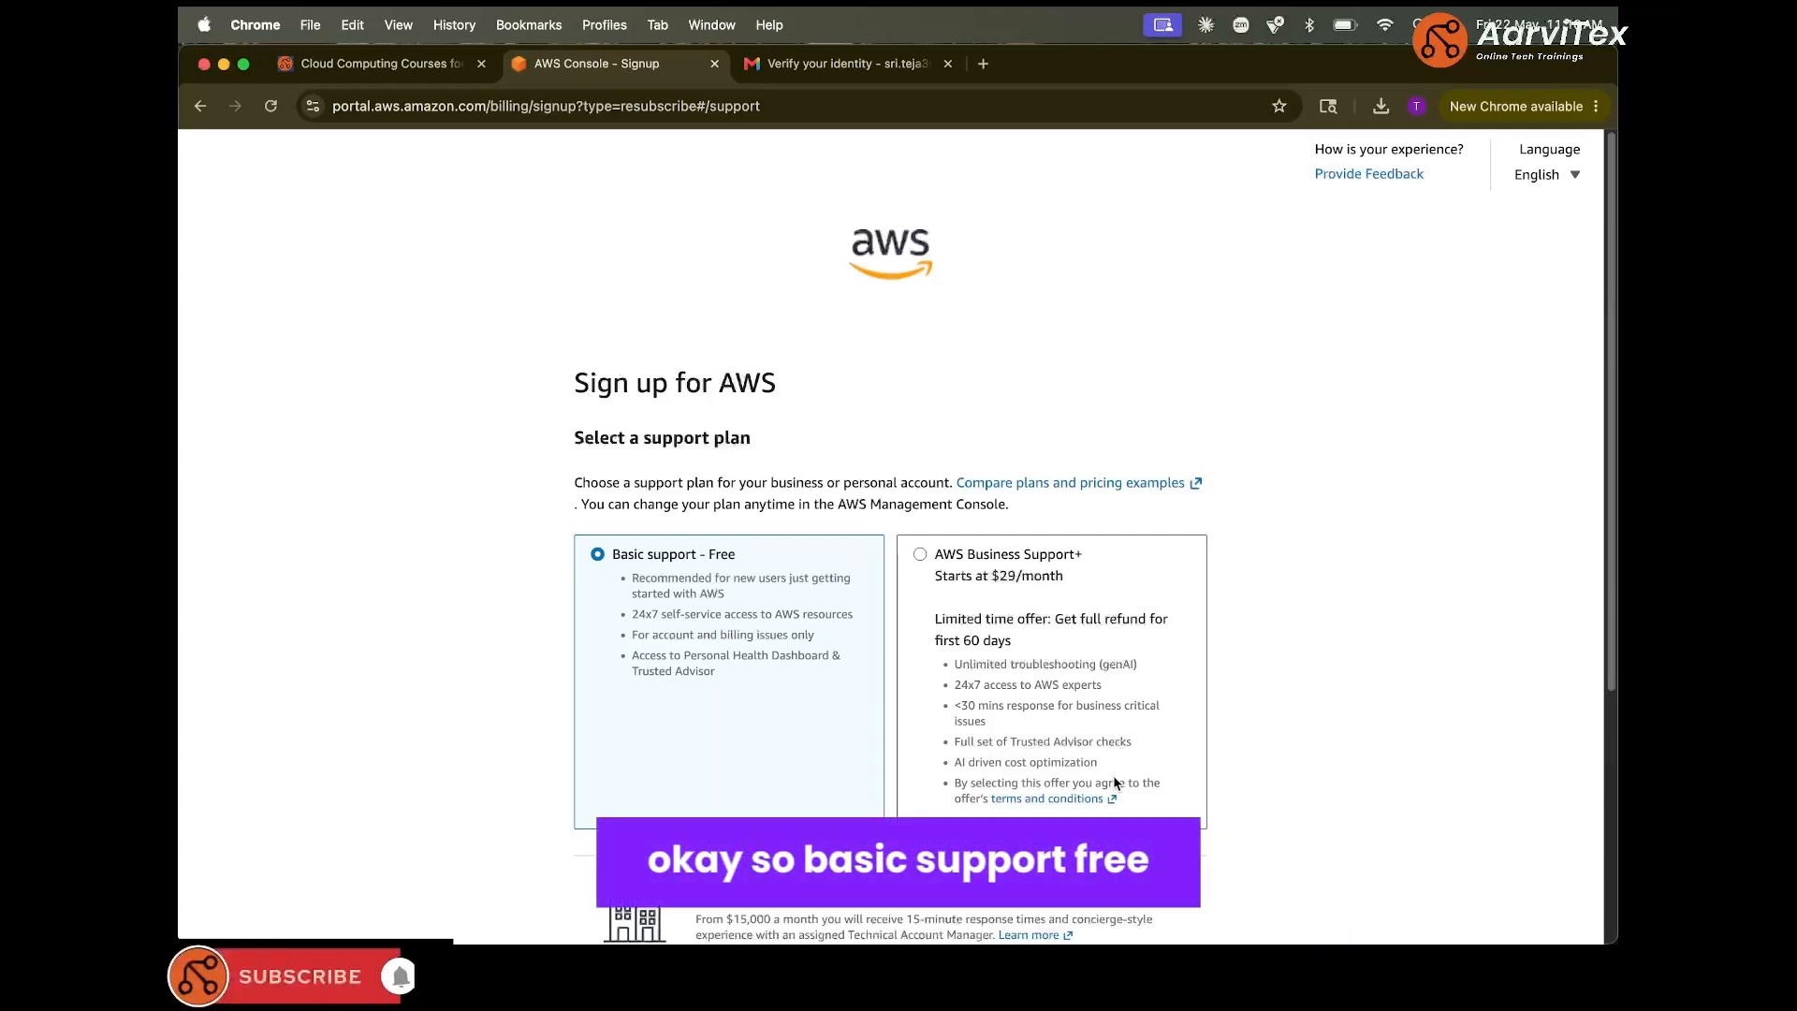
scroll(707, 653, down, 5)
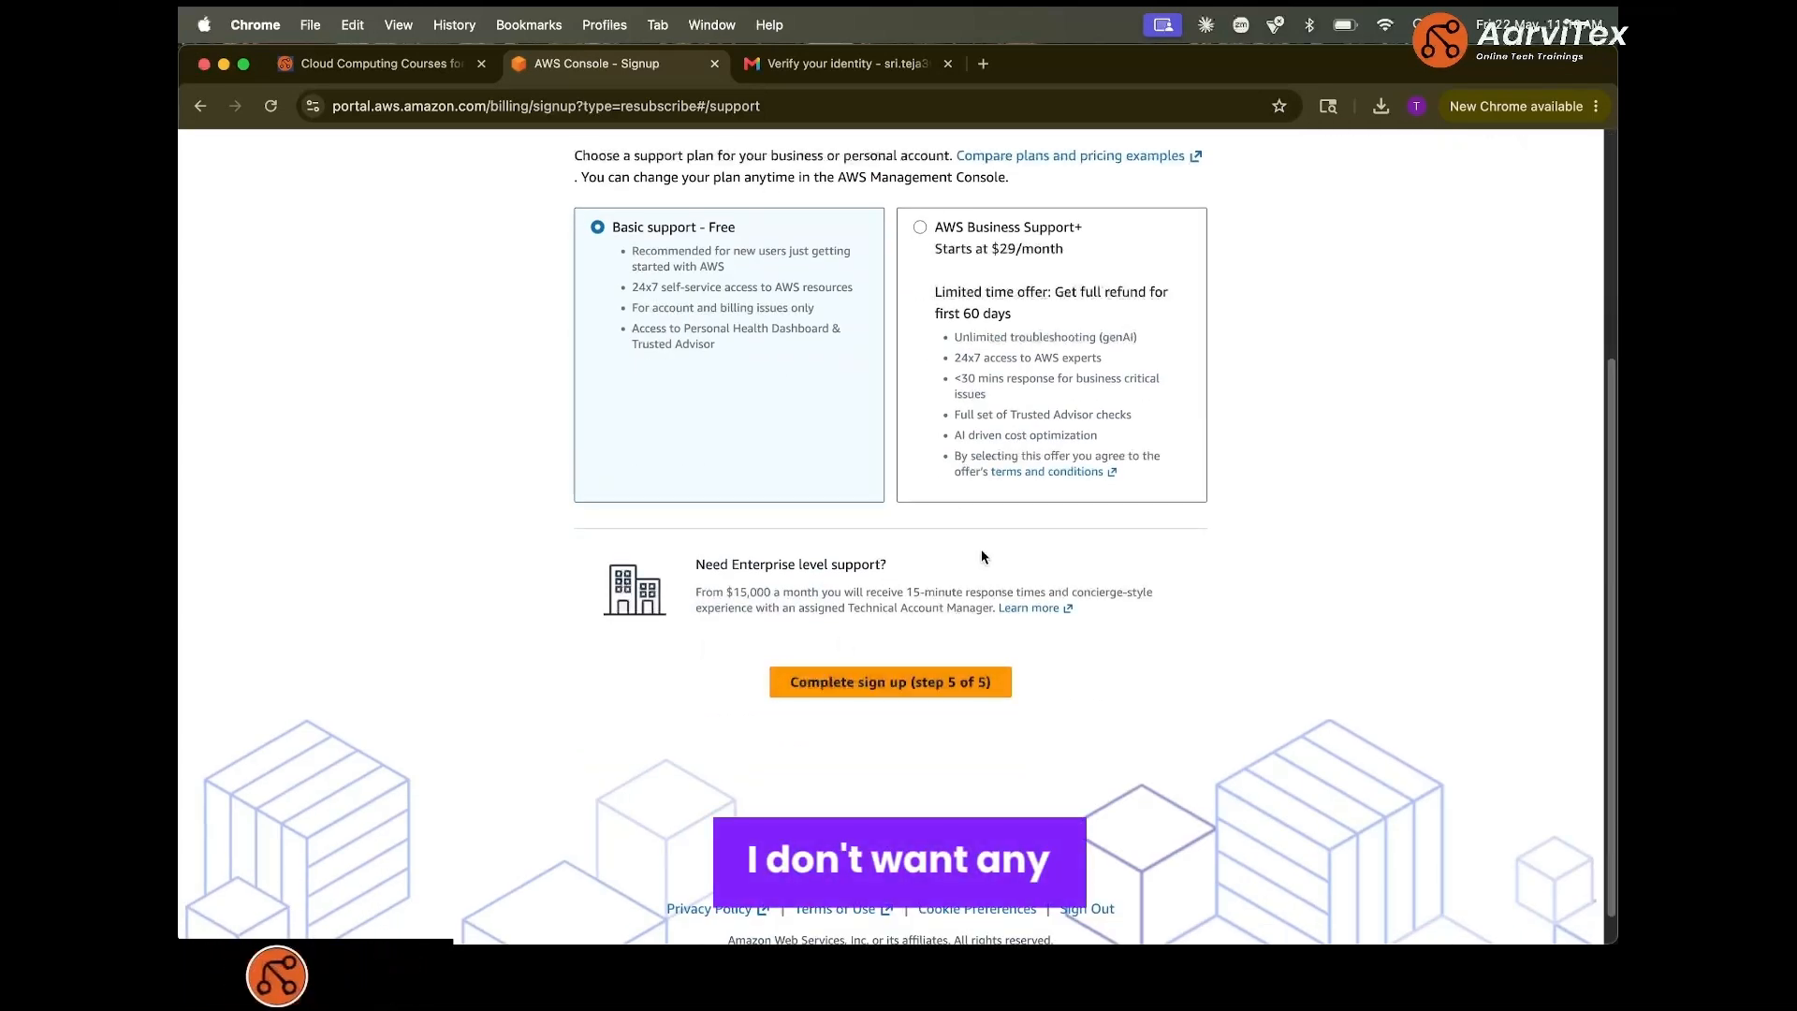
click(918, 695)
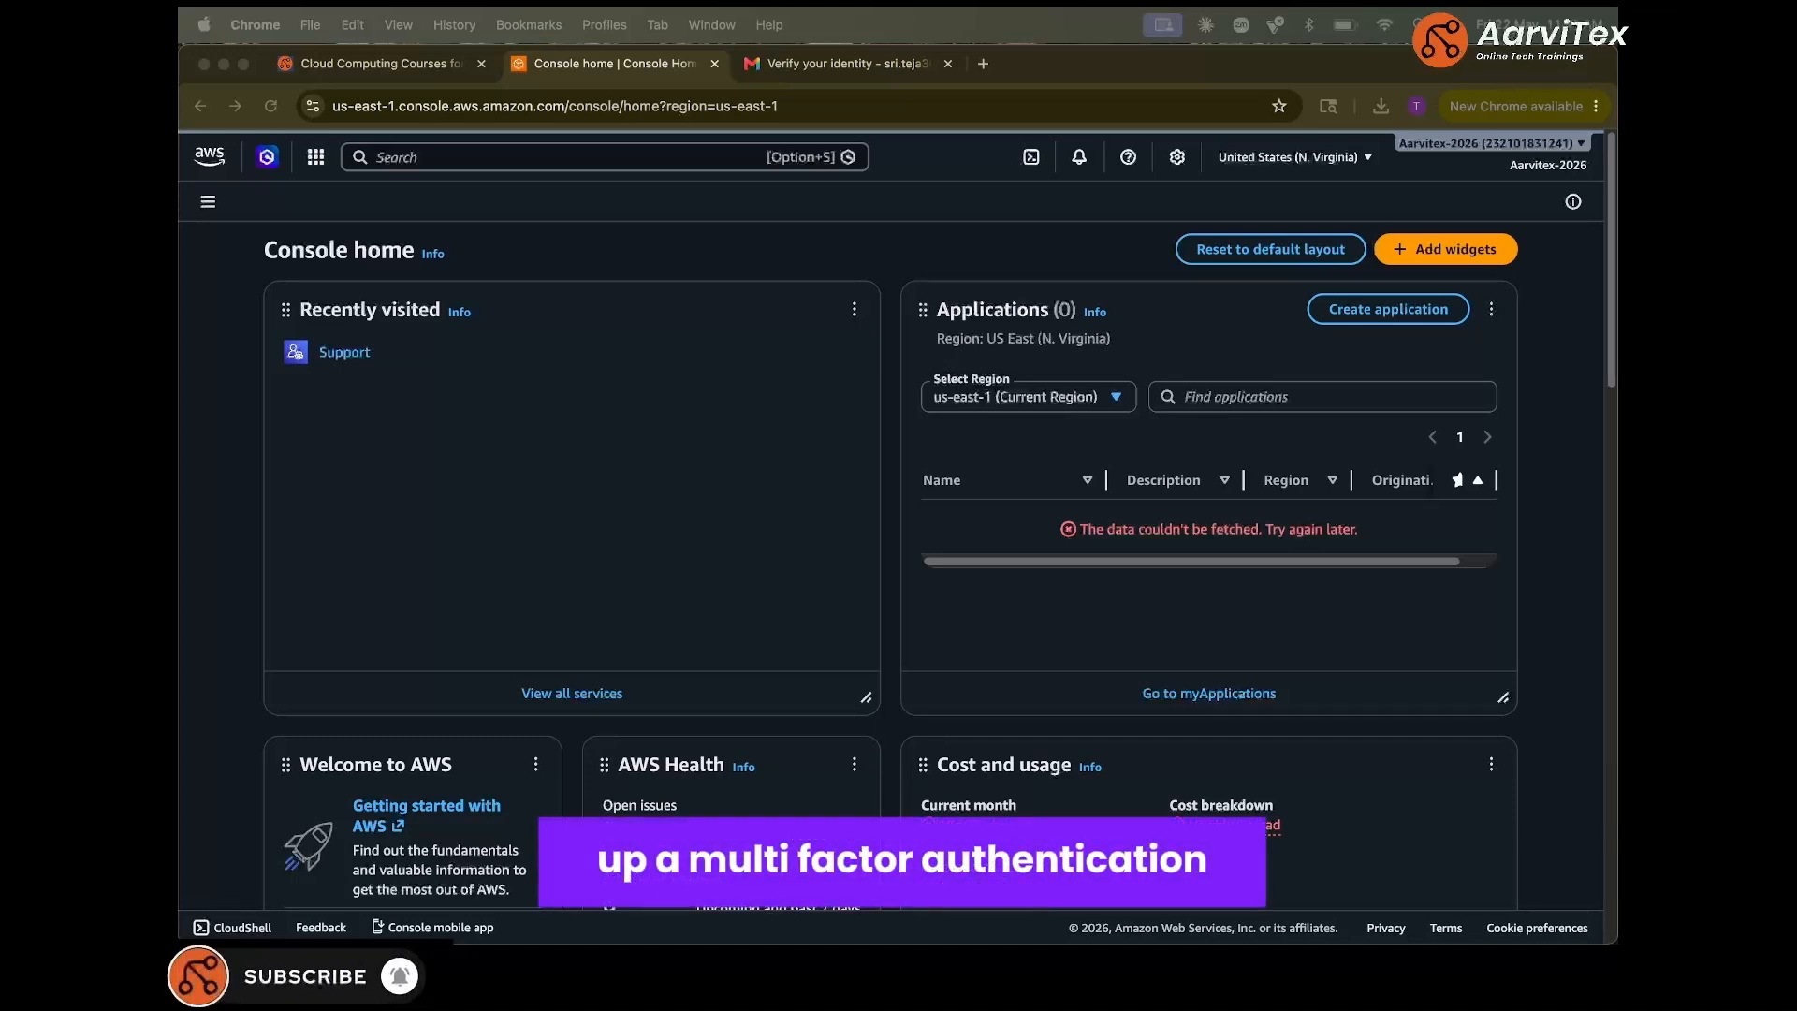
Step: Search 'billing', open Billing and Cost Management, and go to its Budgets page
click(504, 157)
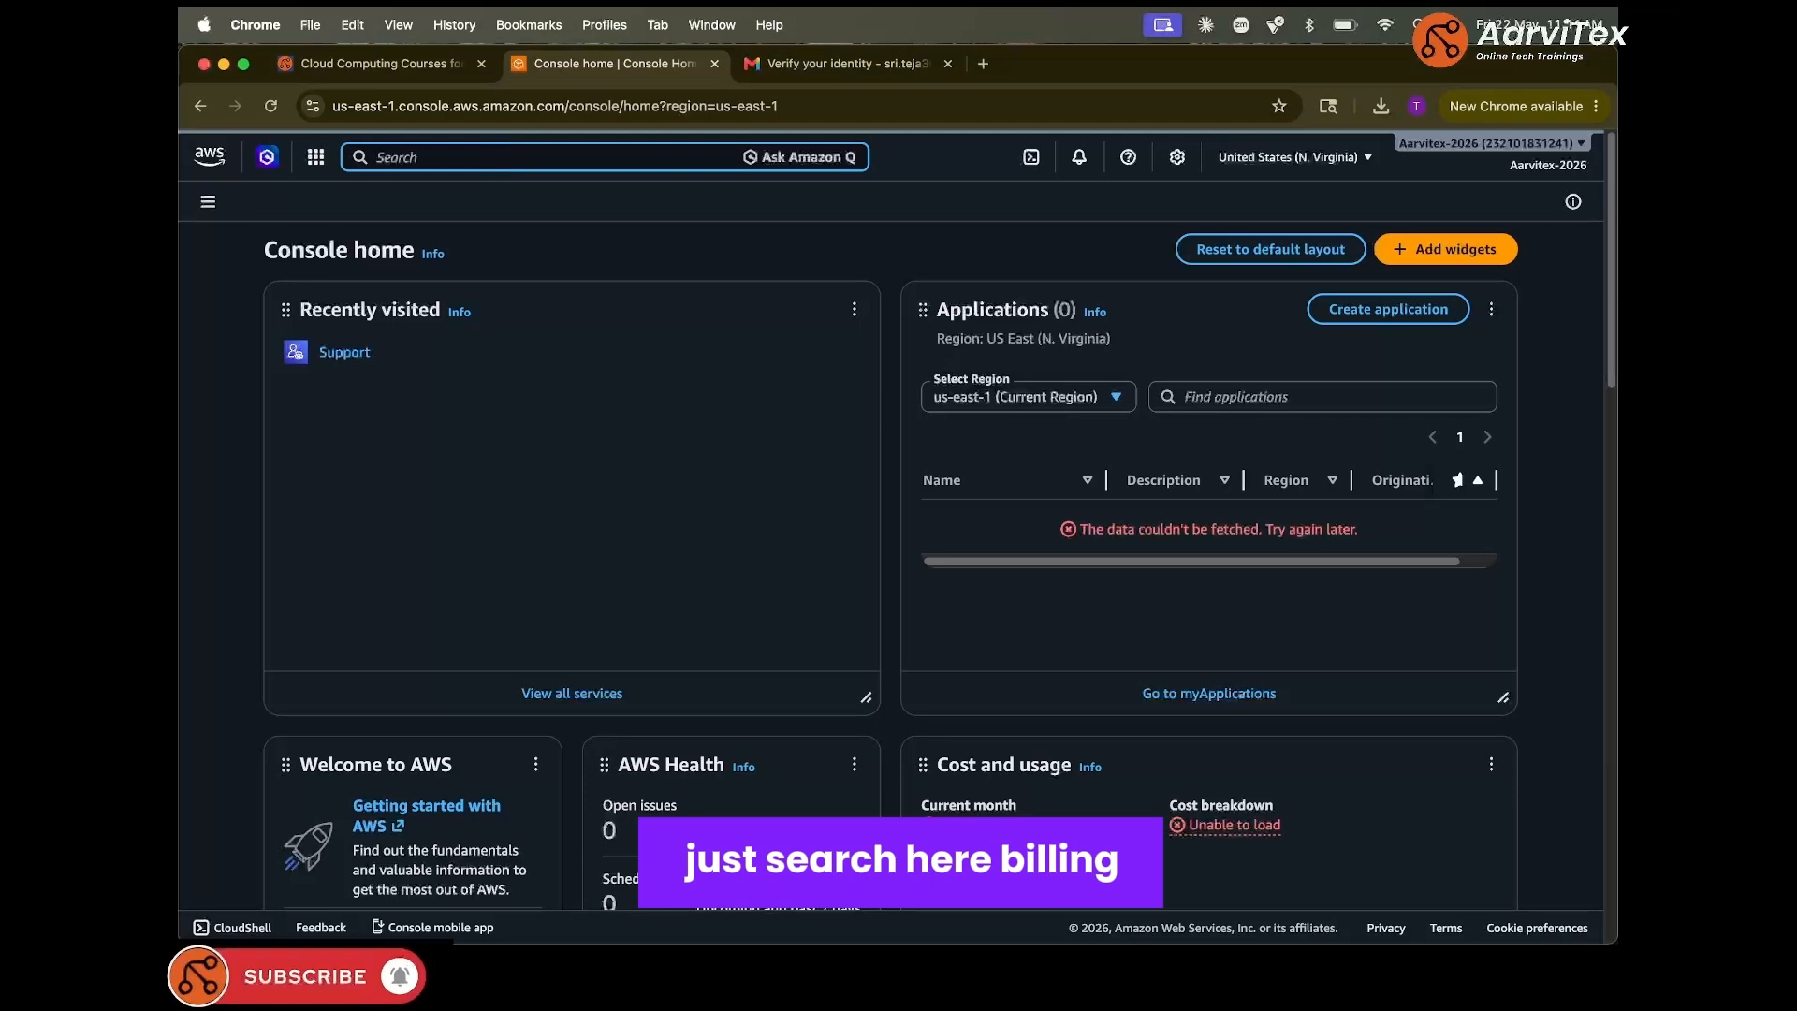
text(billing)
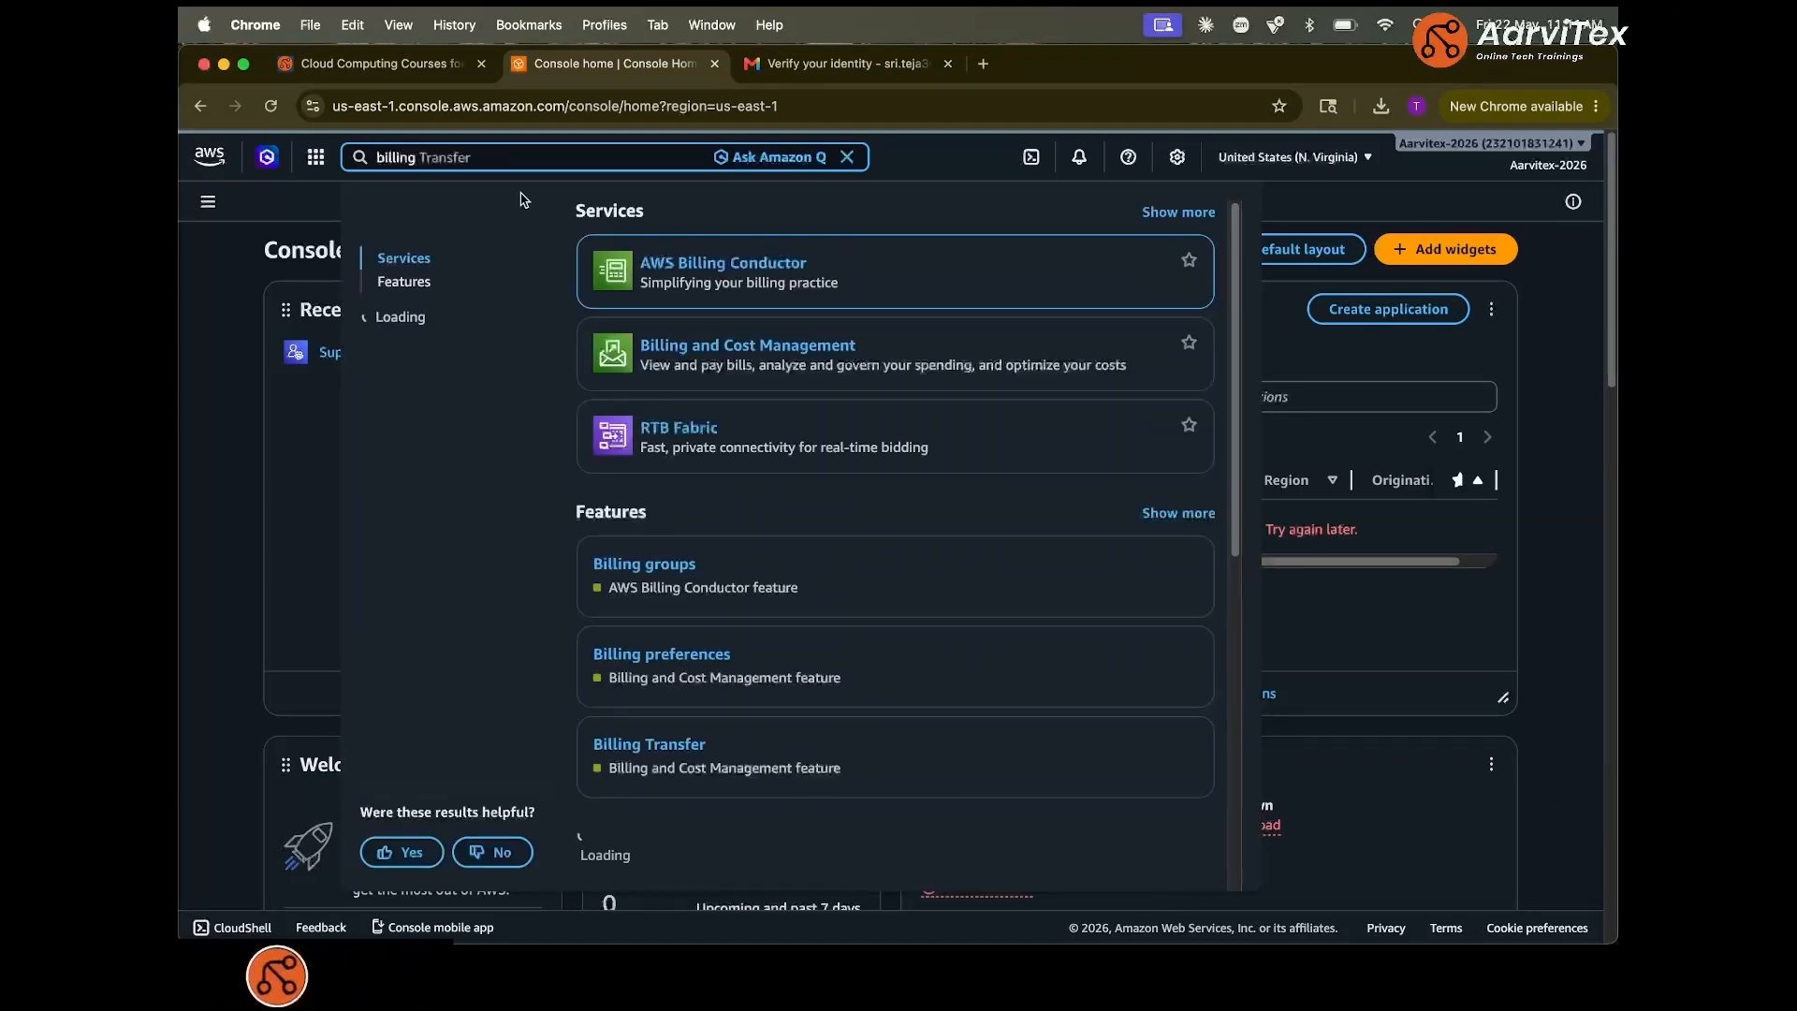
click(749, 350)
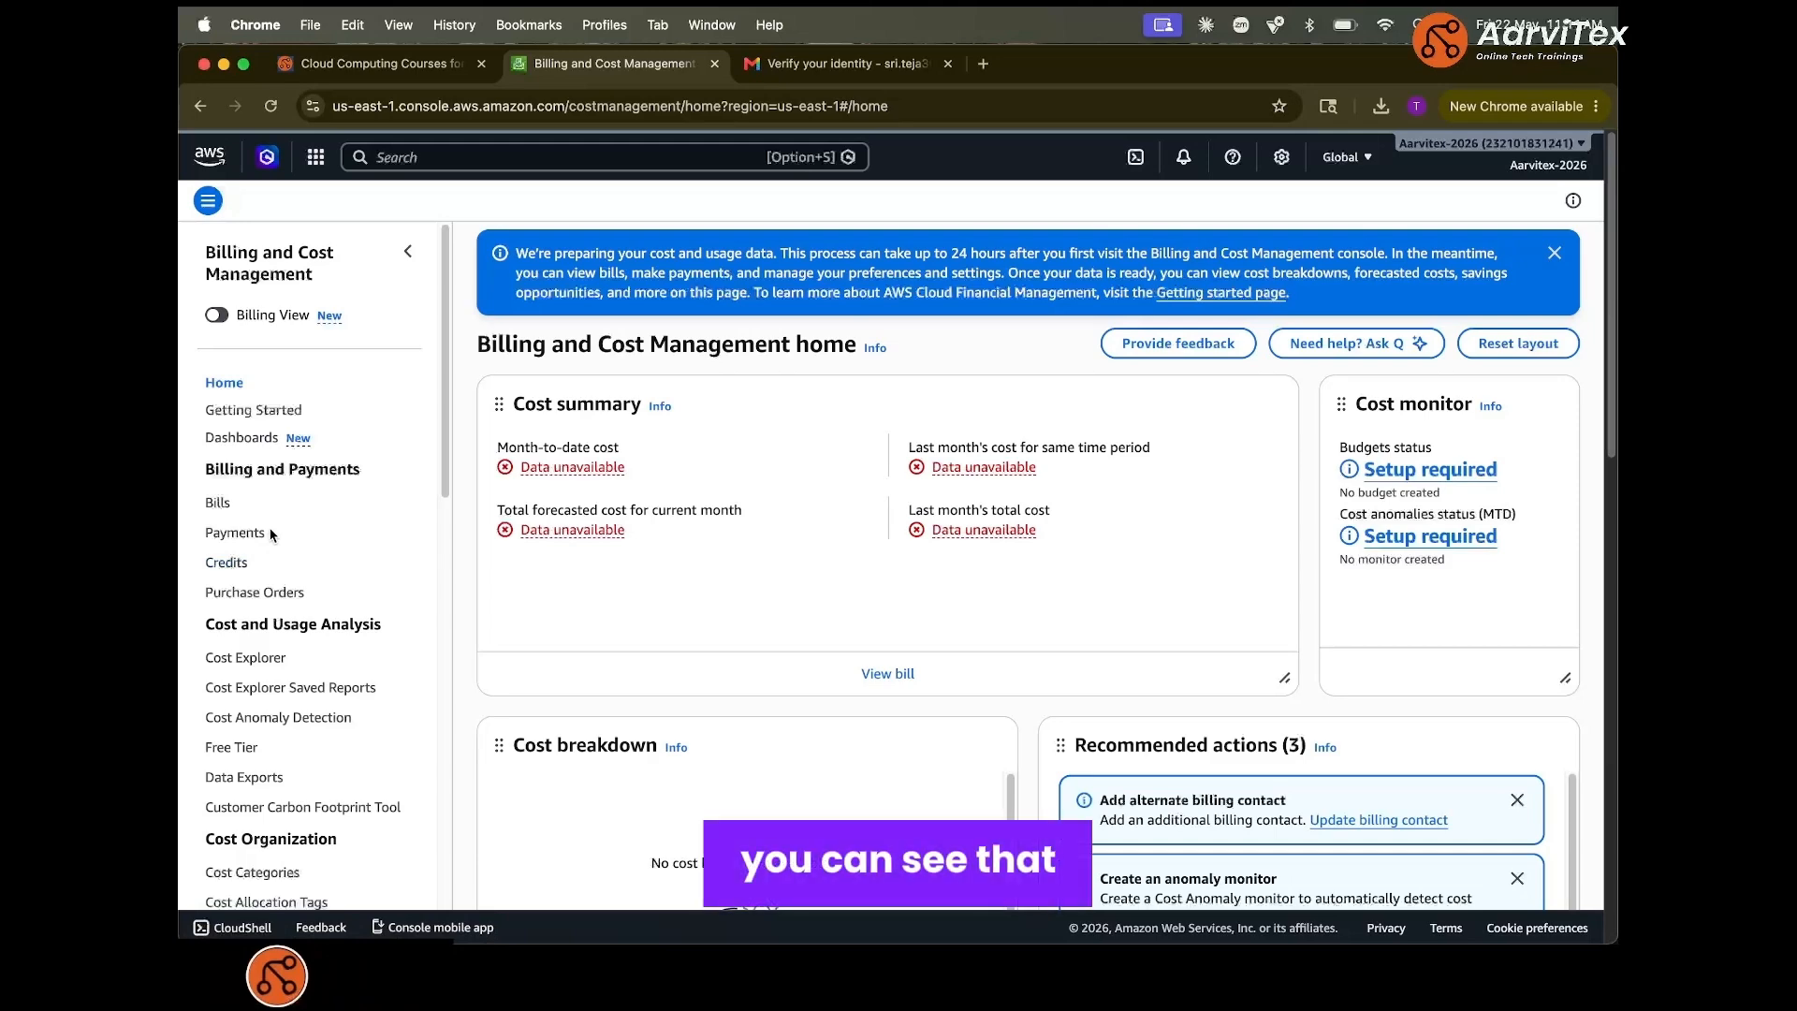
scroll(272, 534, down, 5)
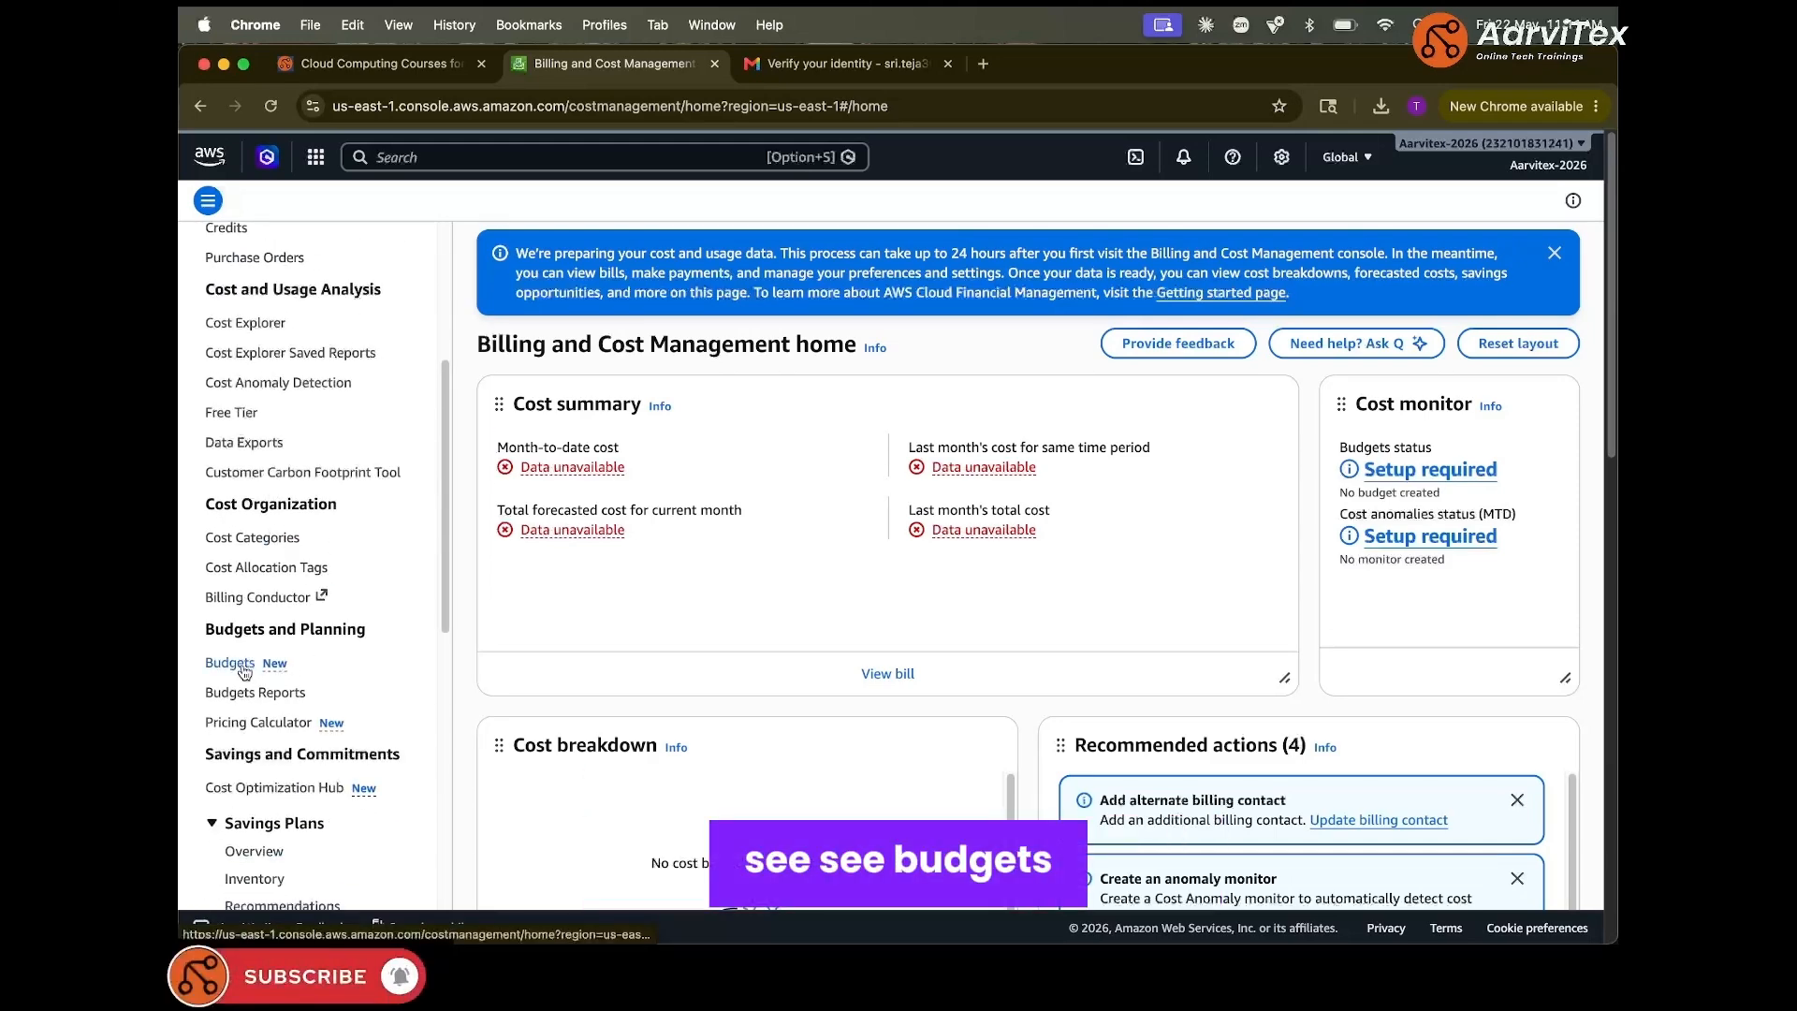
click(230, 663)
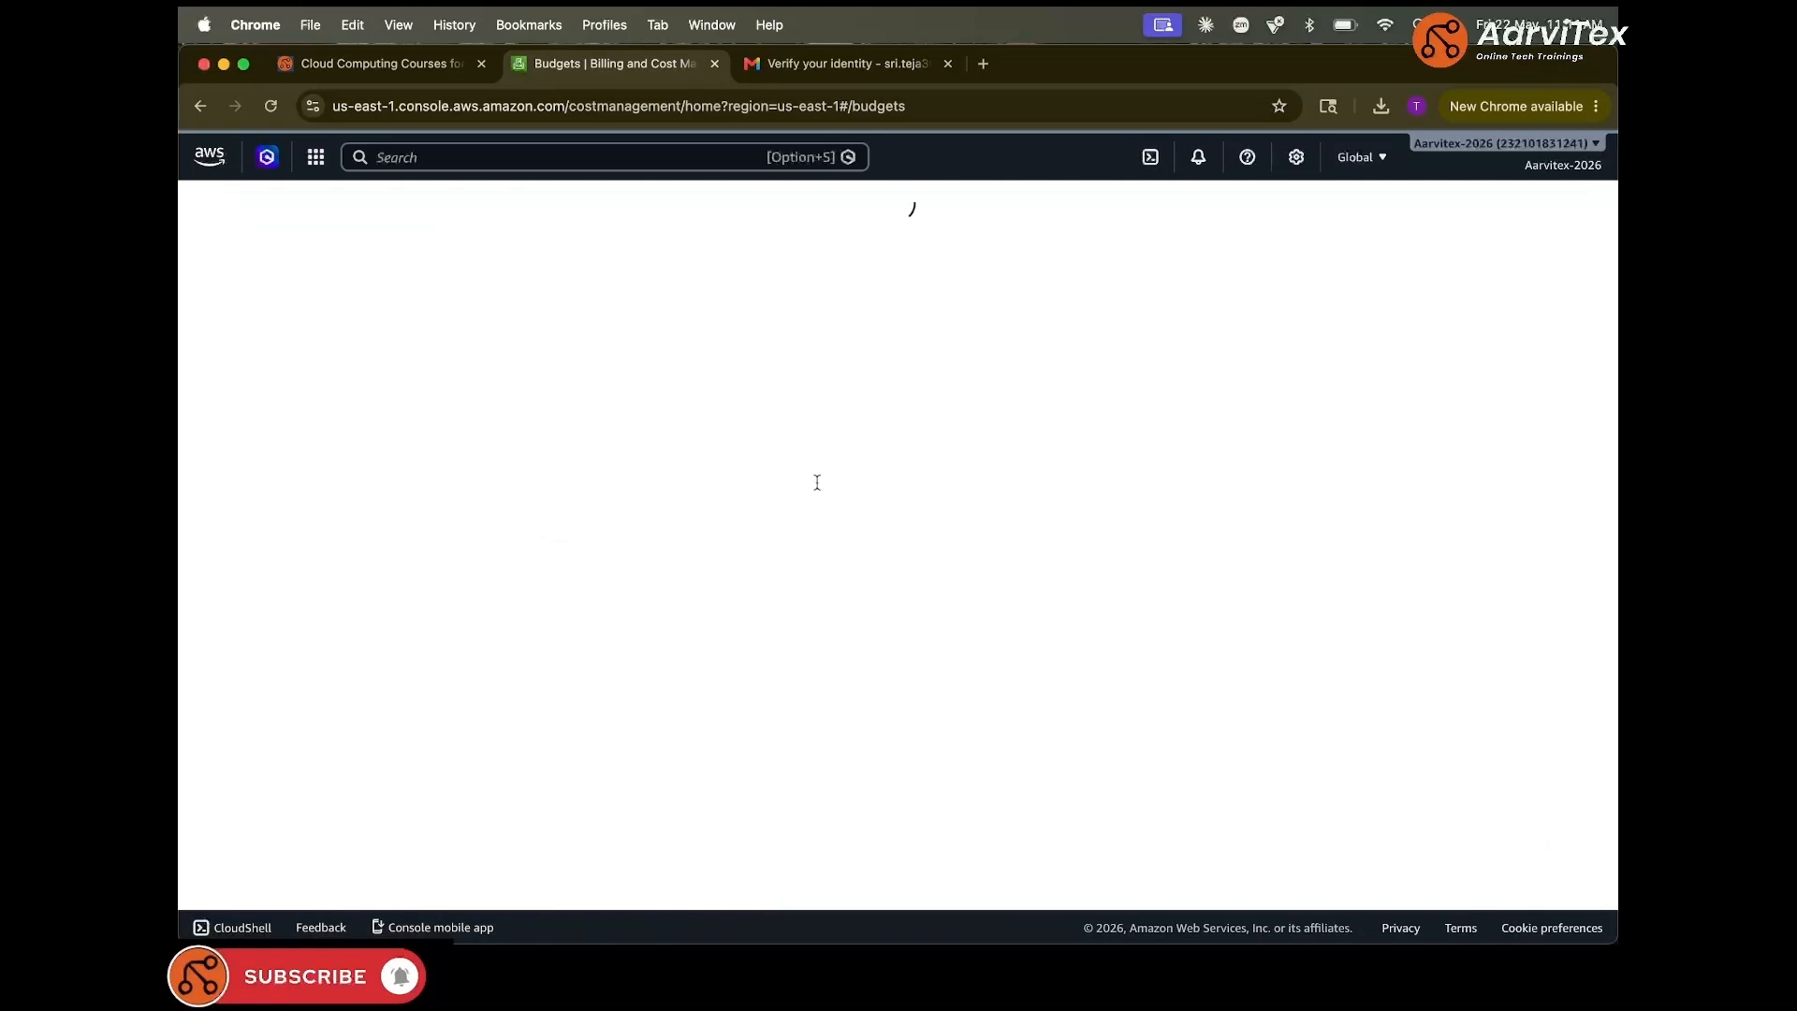
Step: Reach the Create budget page with the Zero spend budget template, after briefly trying Customize (advanced)
click(1248, 524)
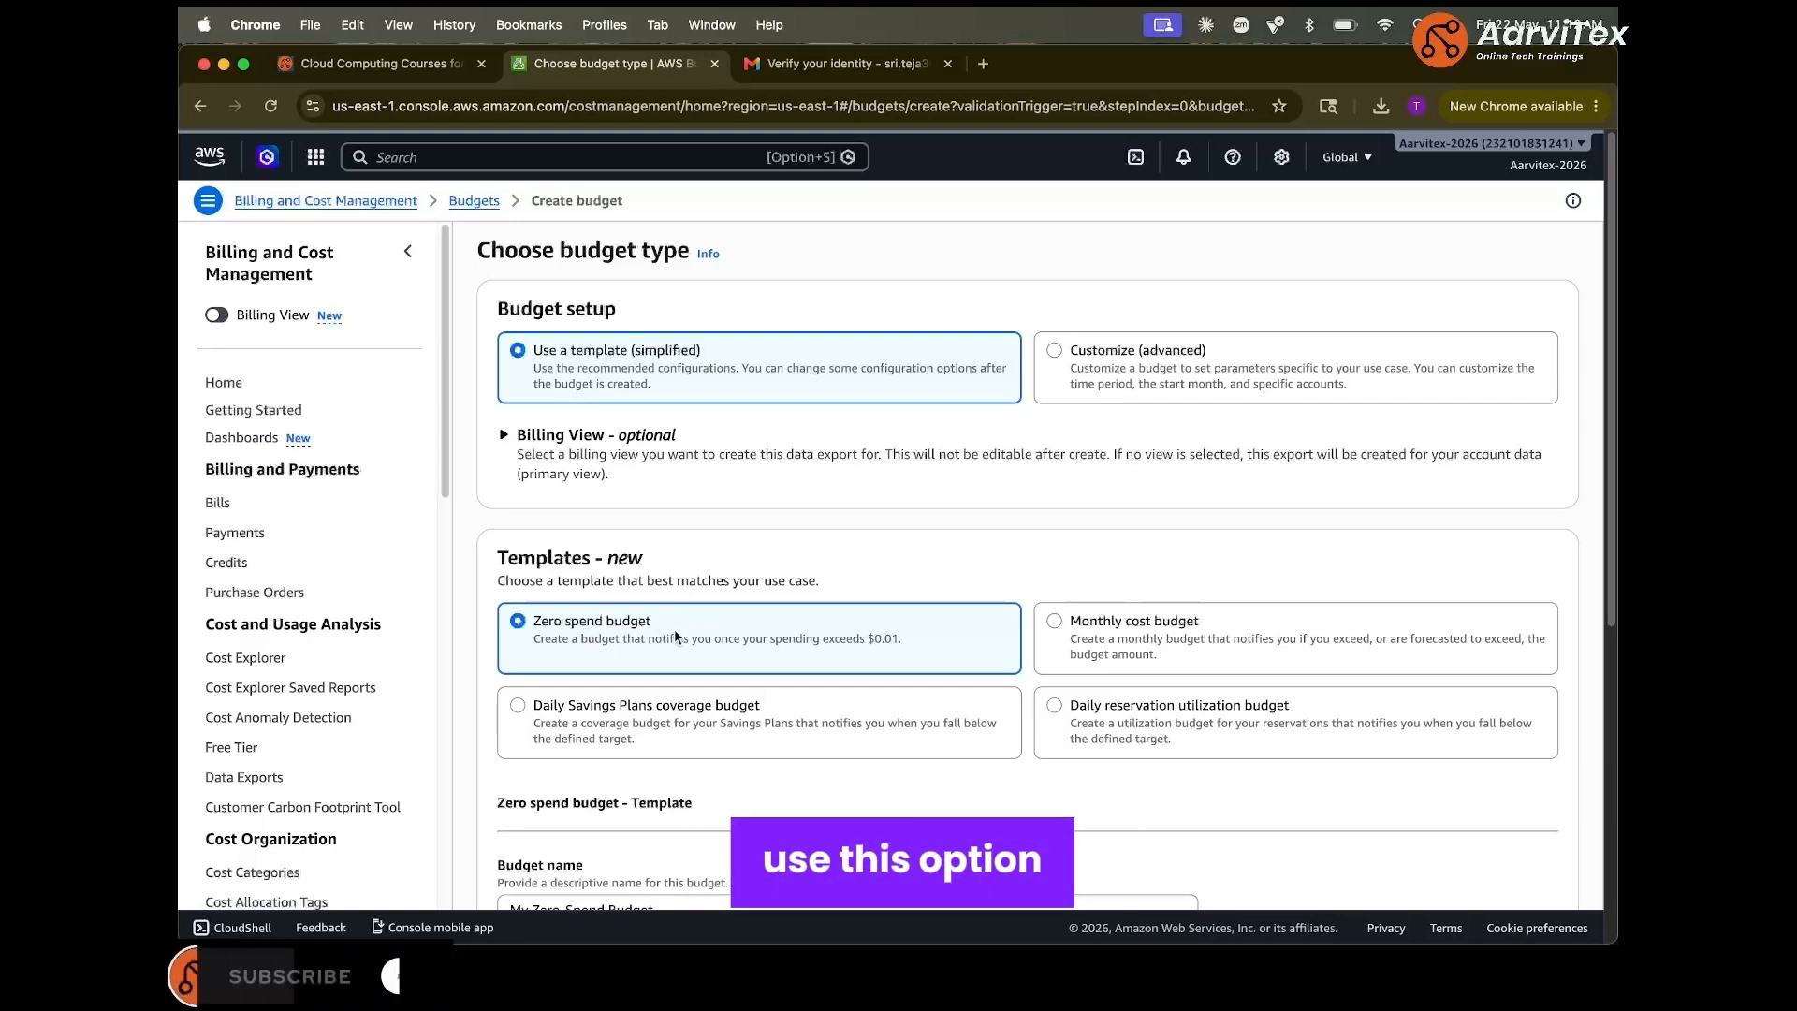
scroll(810, 620, down, 1)
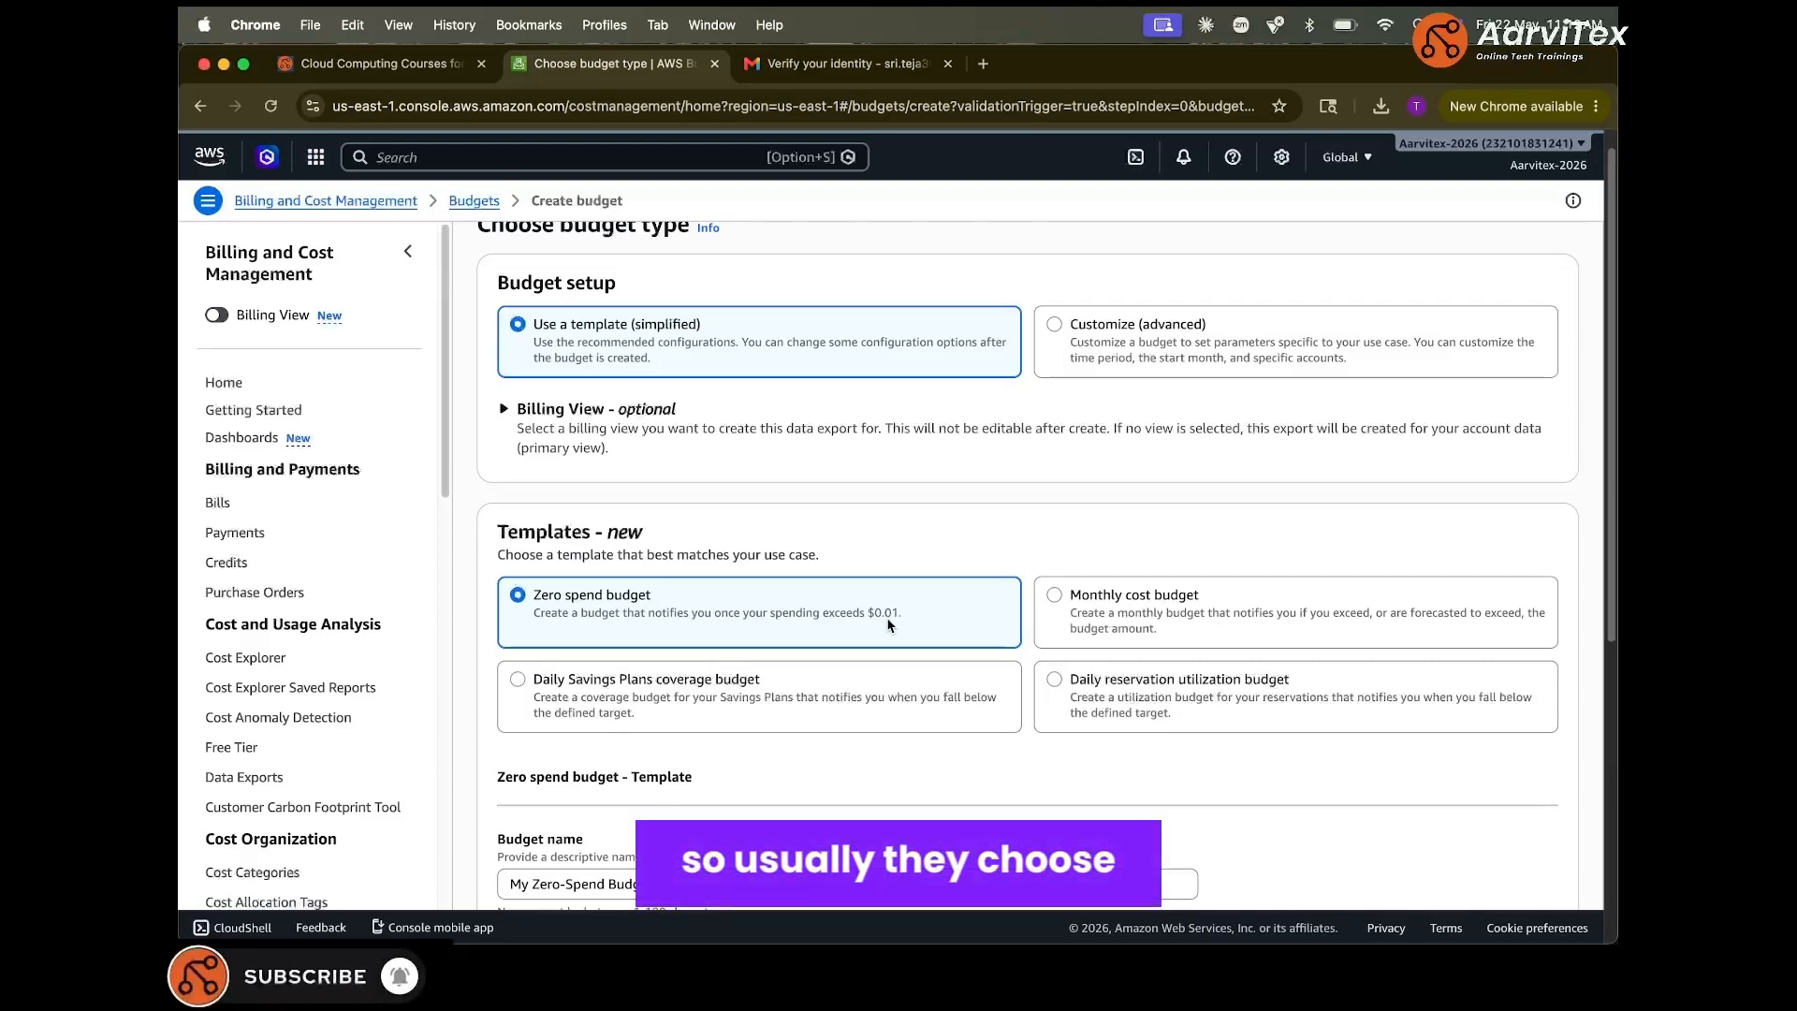
click(1112, 357)
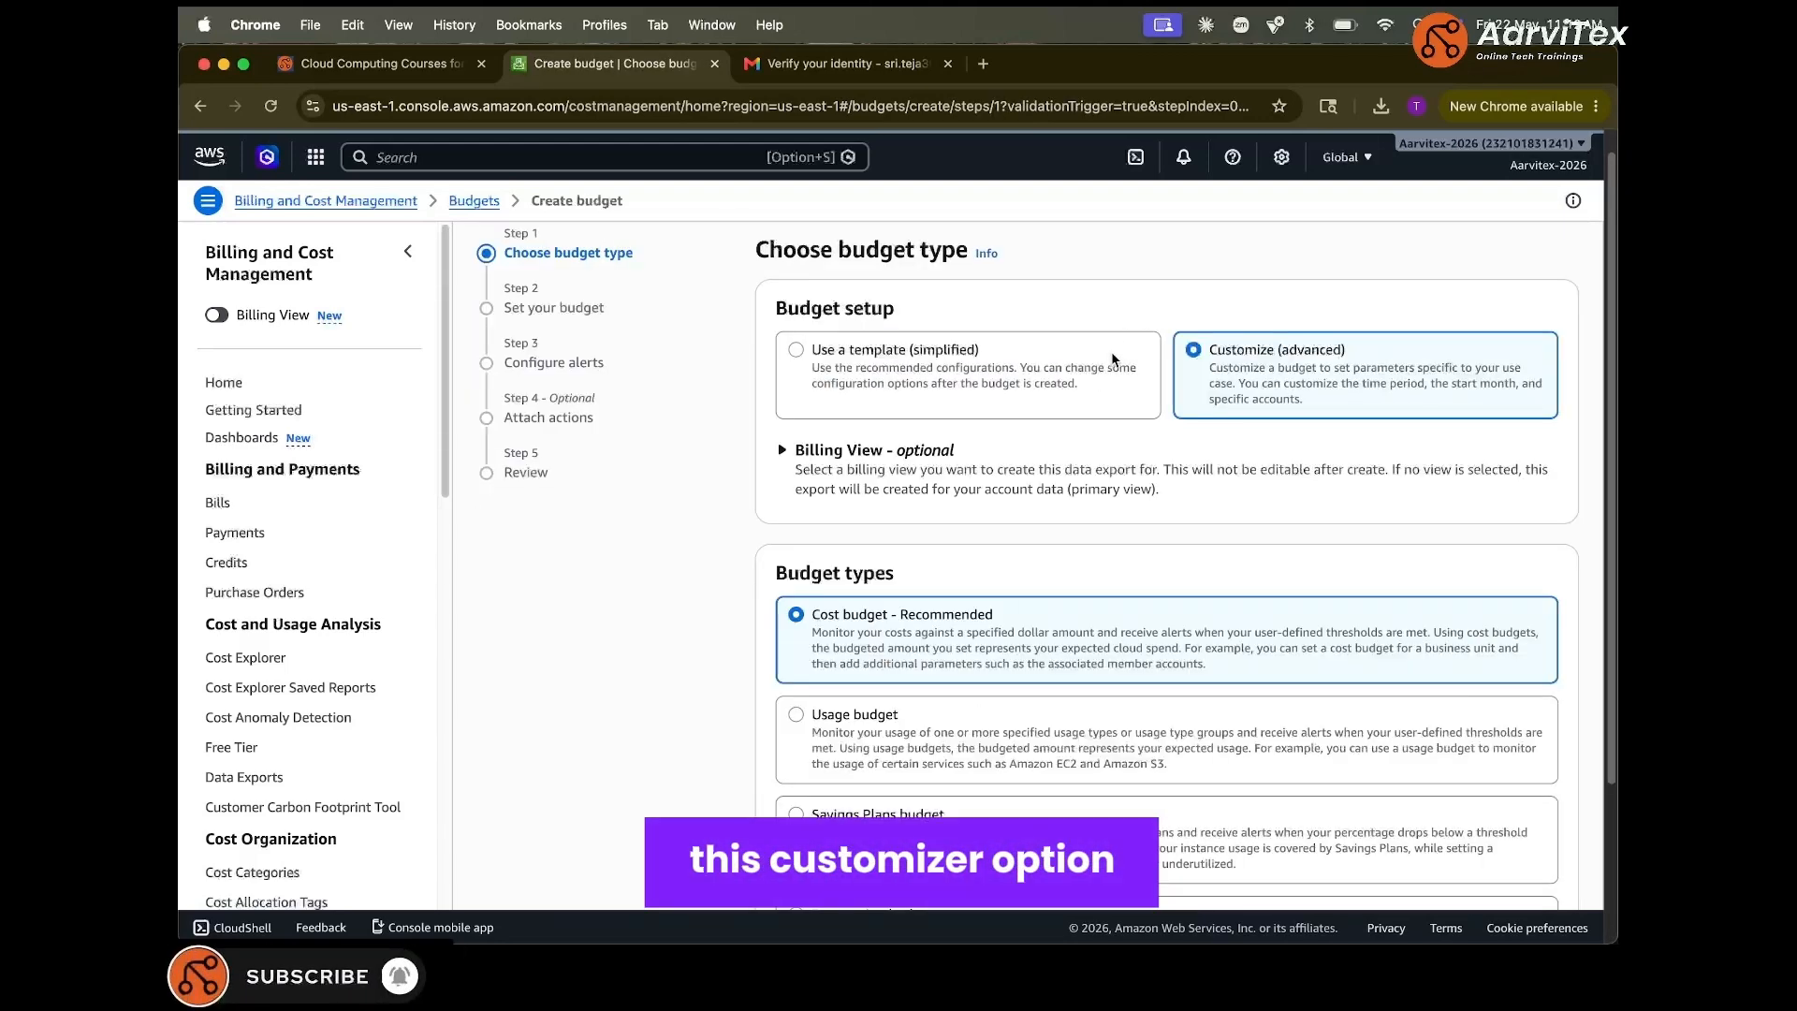
scroll(935, 577, down, 3)
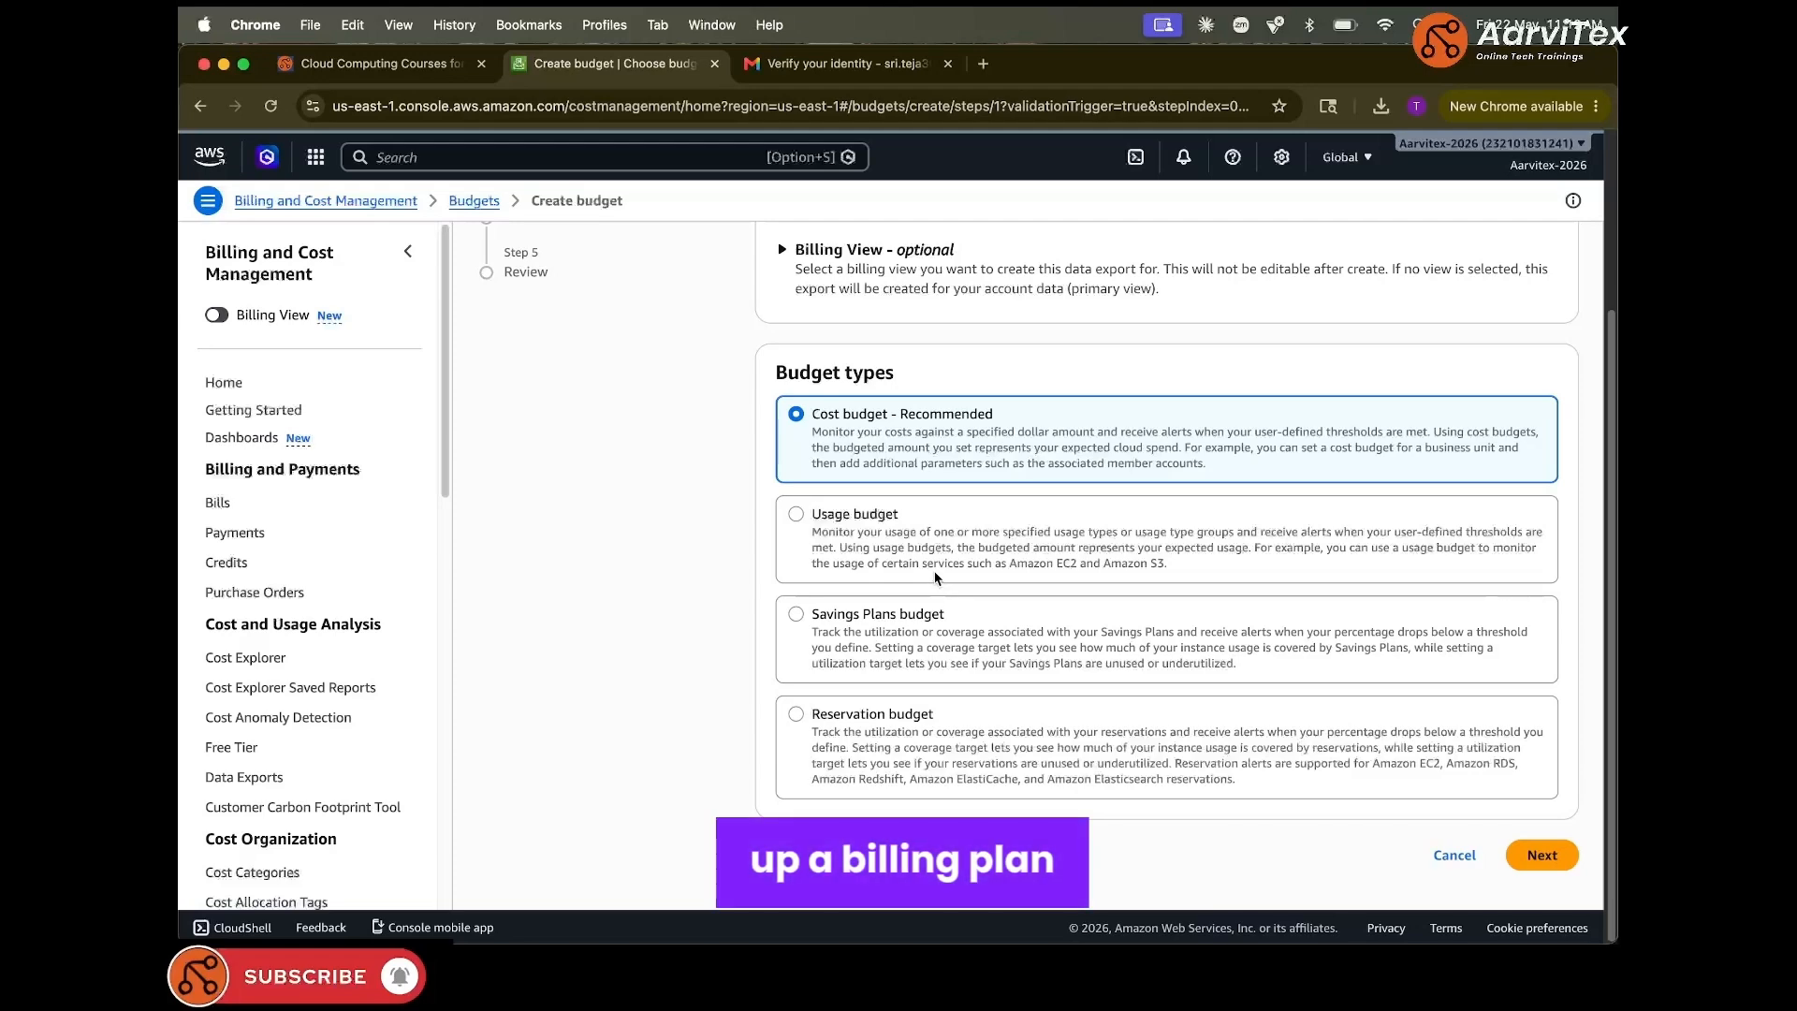
scroll(935, 577, up, 3)
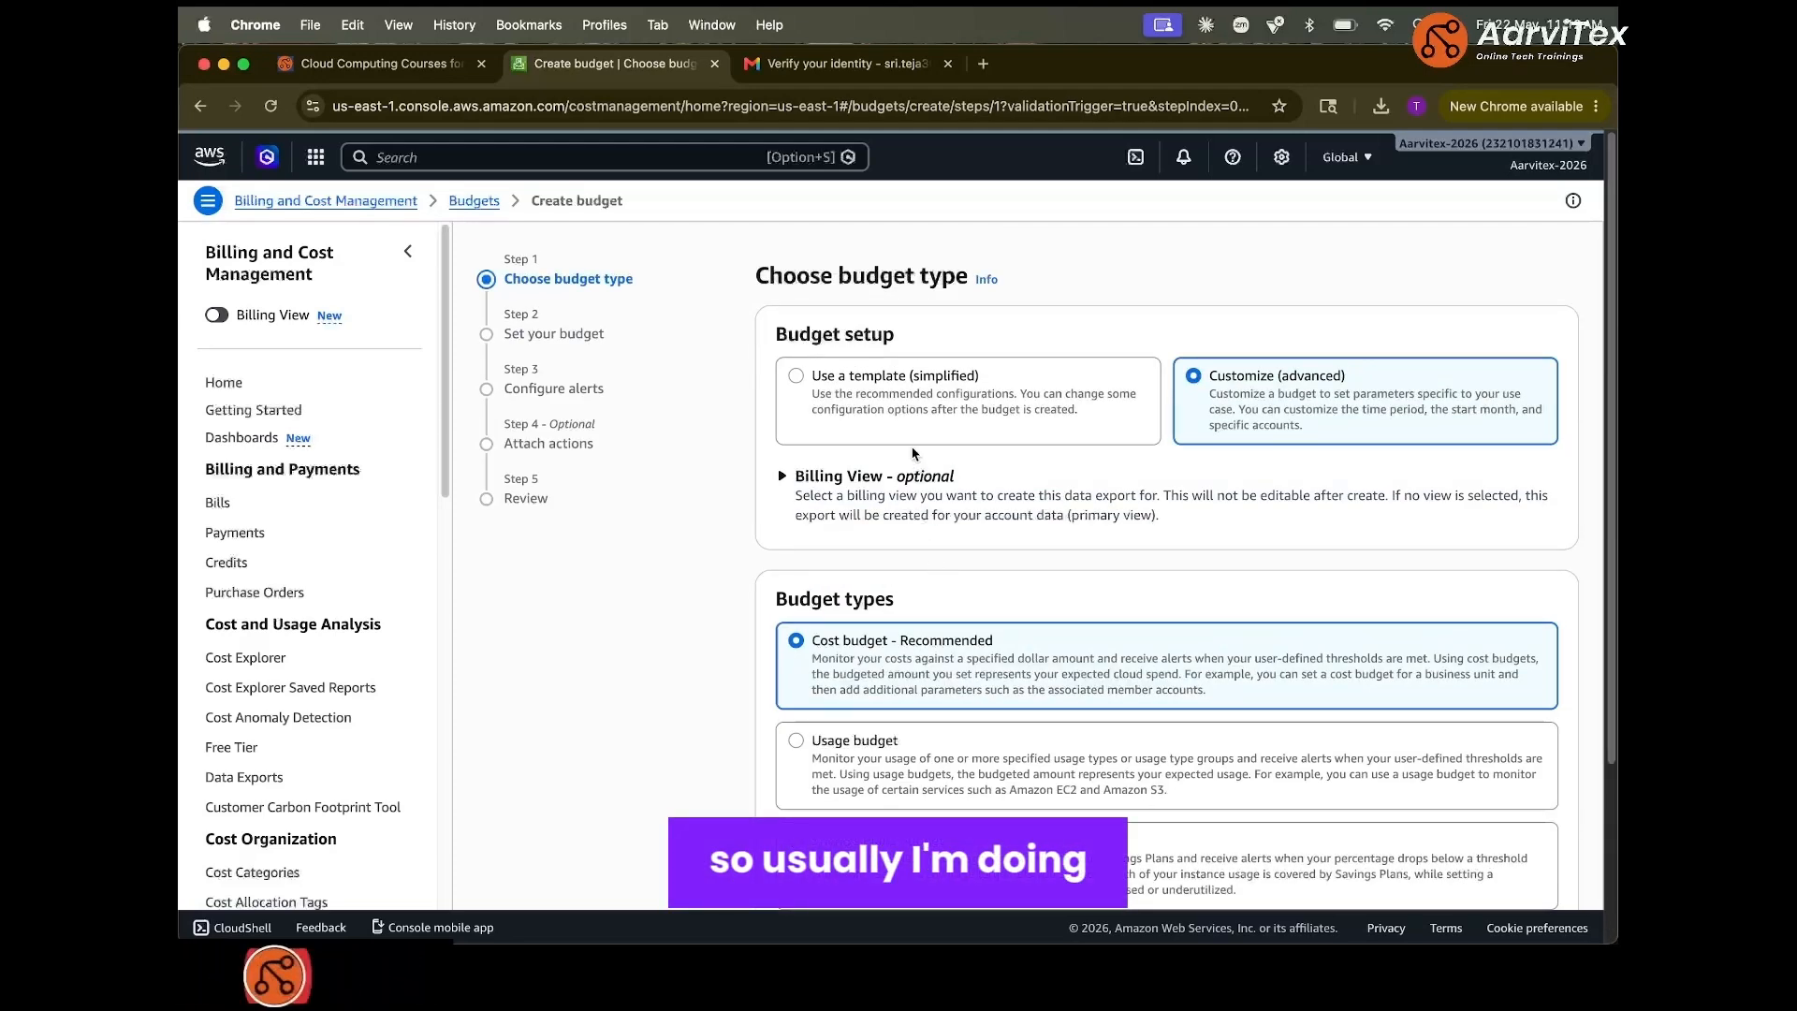
click(475, 201)
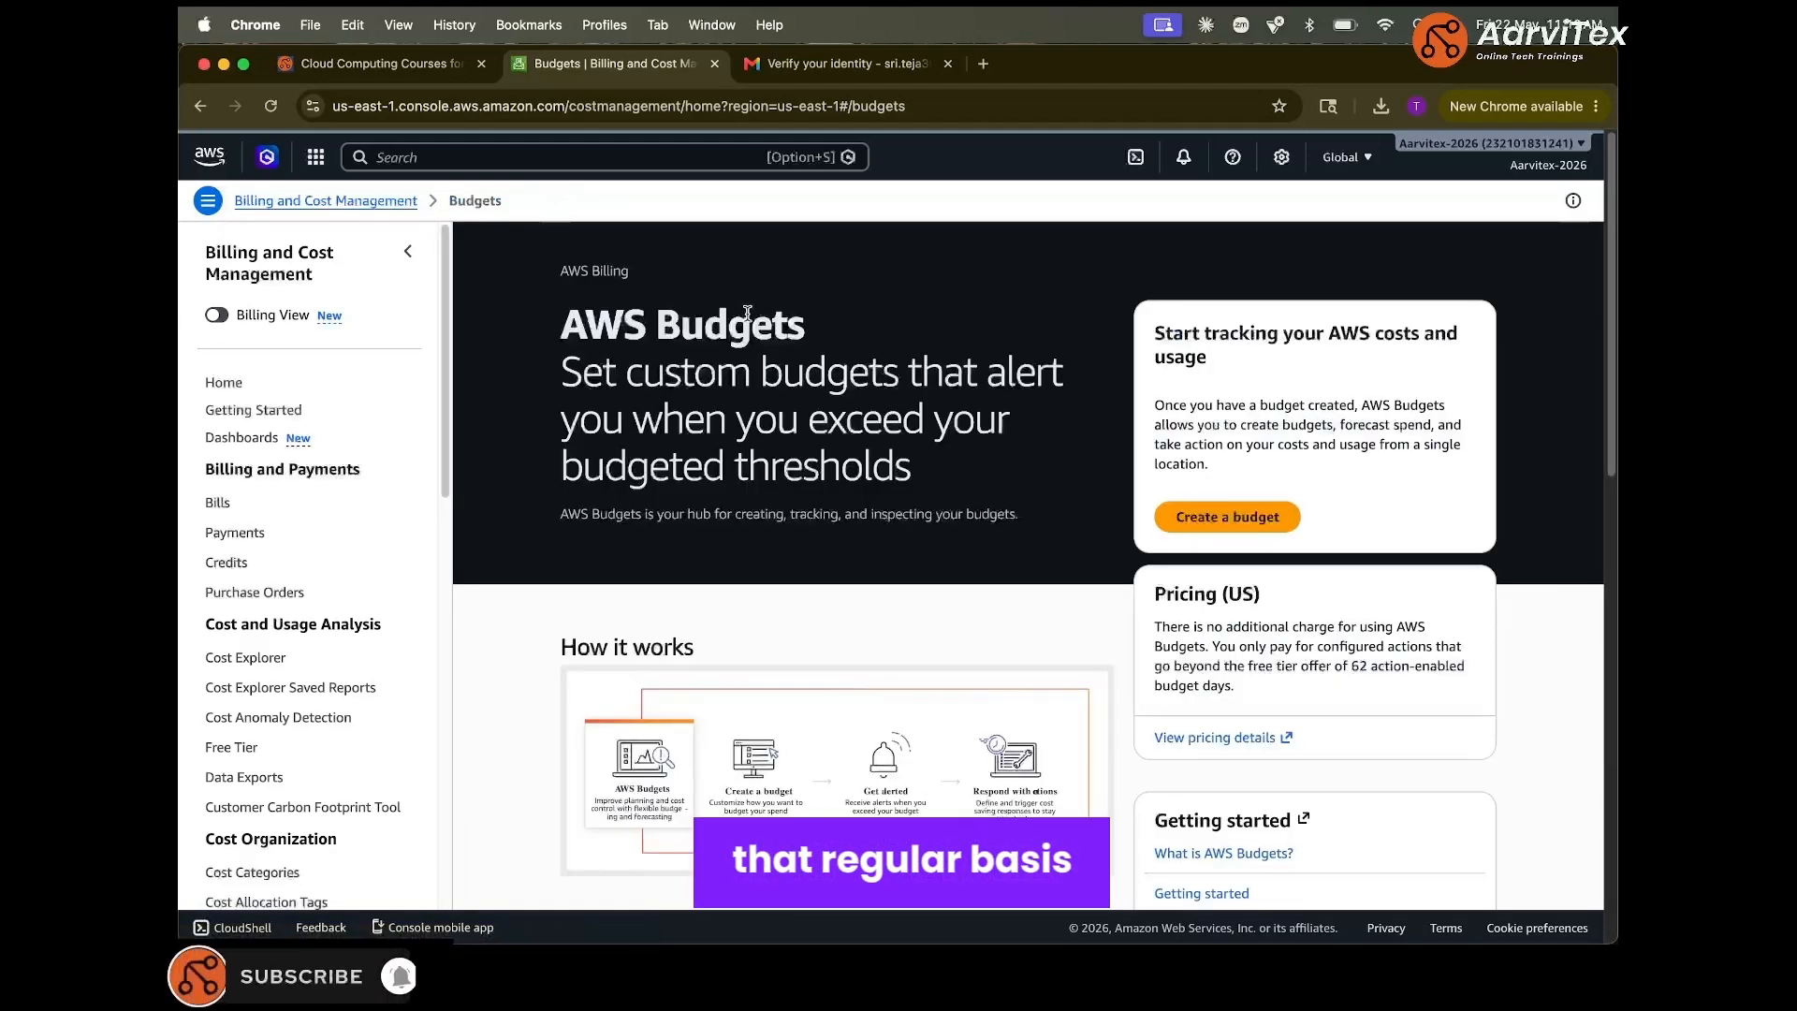
click(1217, 516)
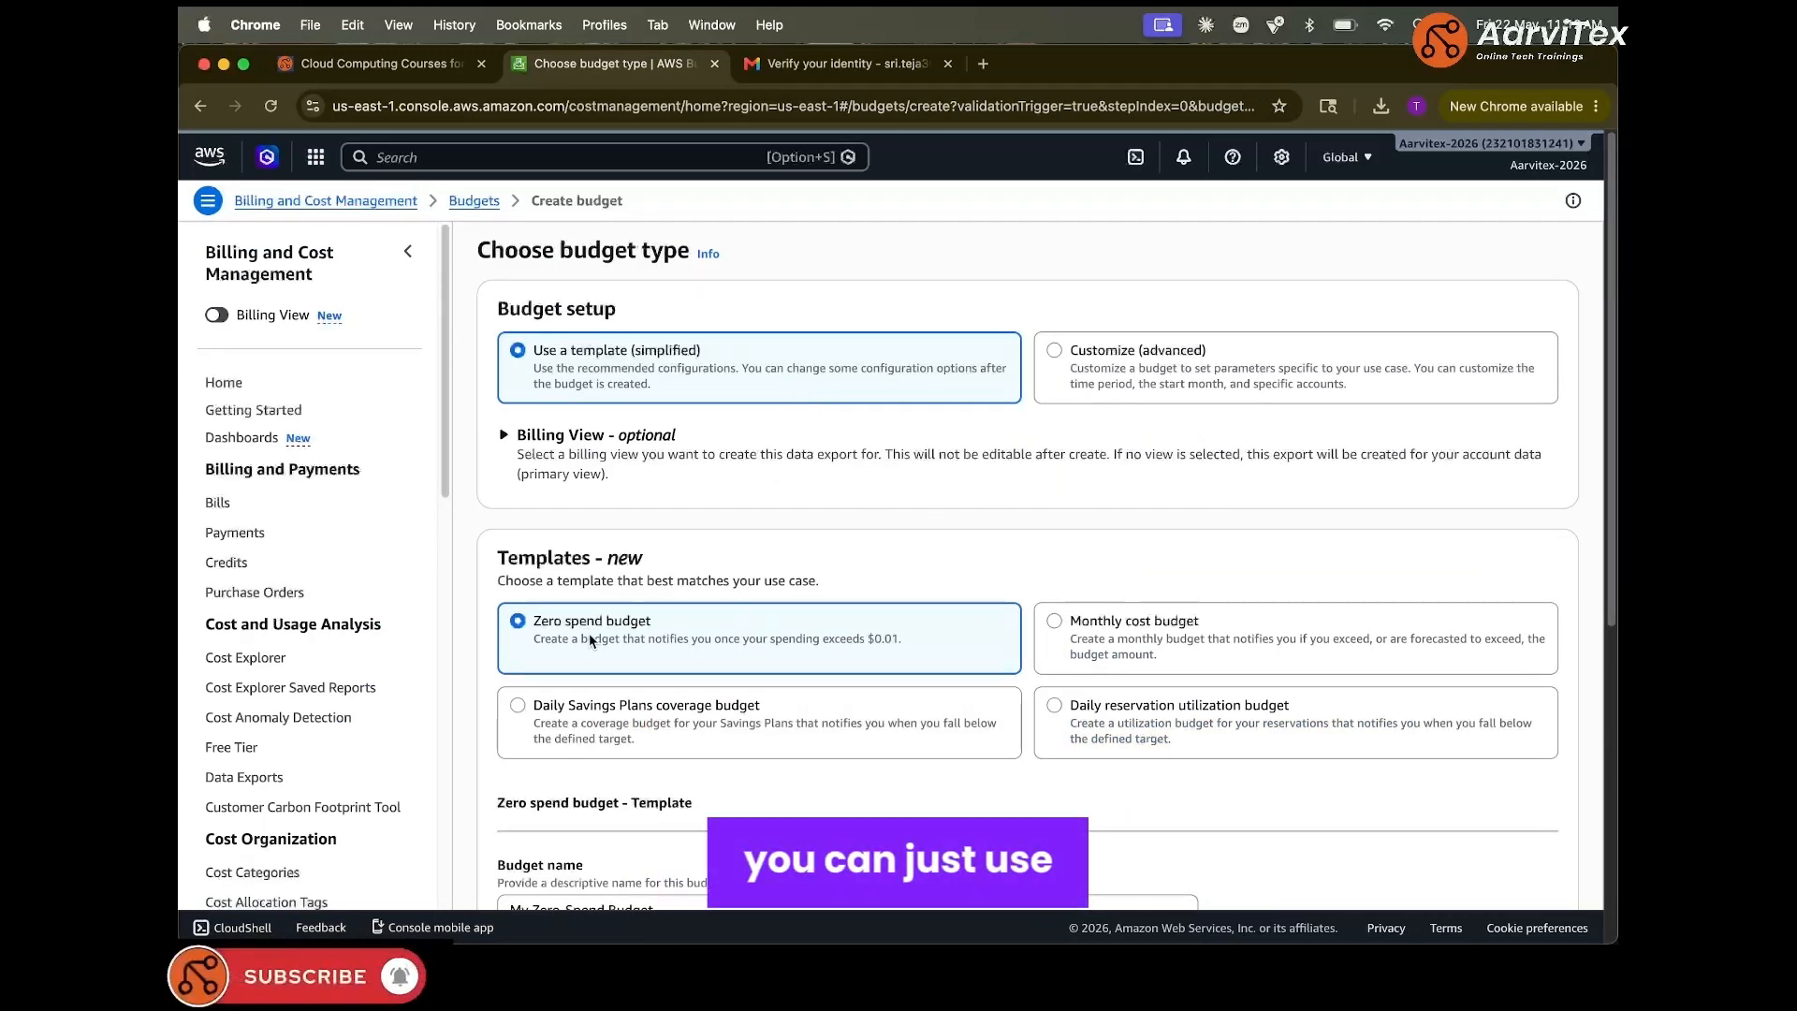
Step: Create 'My Zero-Spend Budget' with the saved account e-mail as its alert recipient
scroll(695, 636, down, 5)
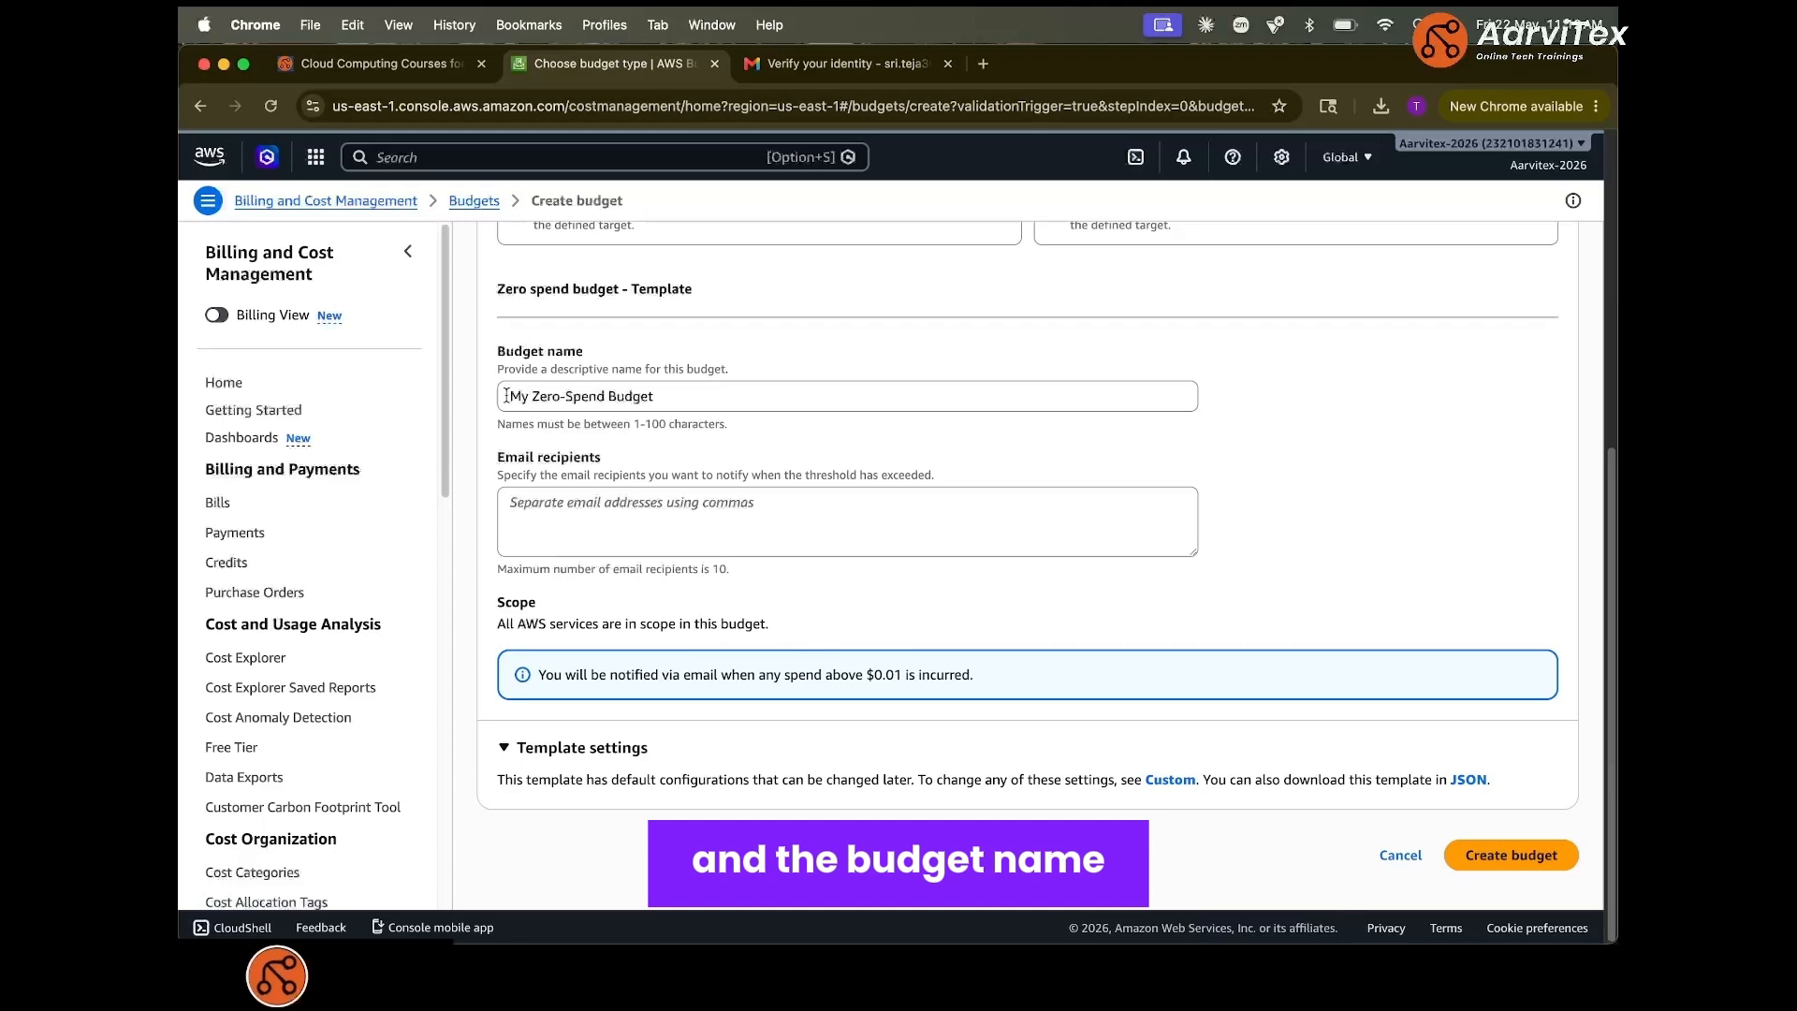
click(611, 518)
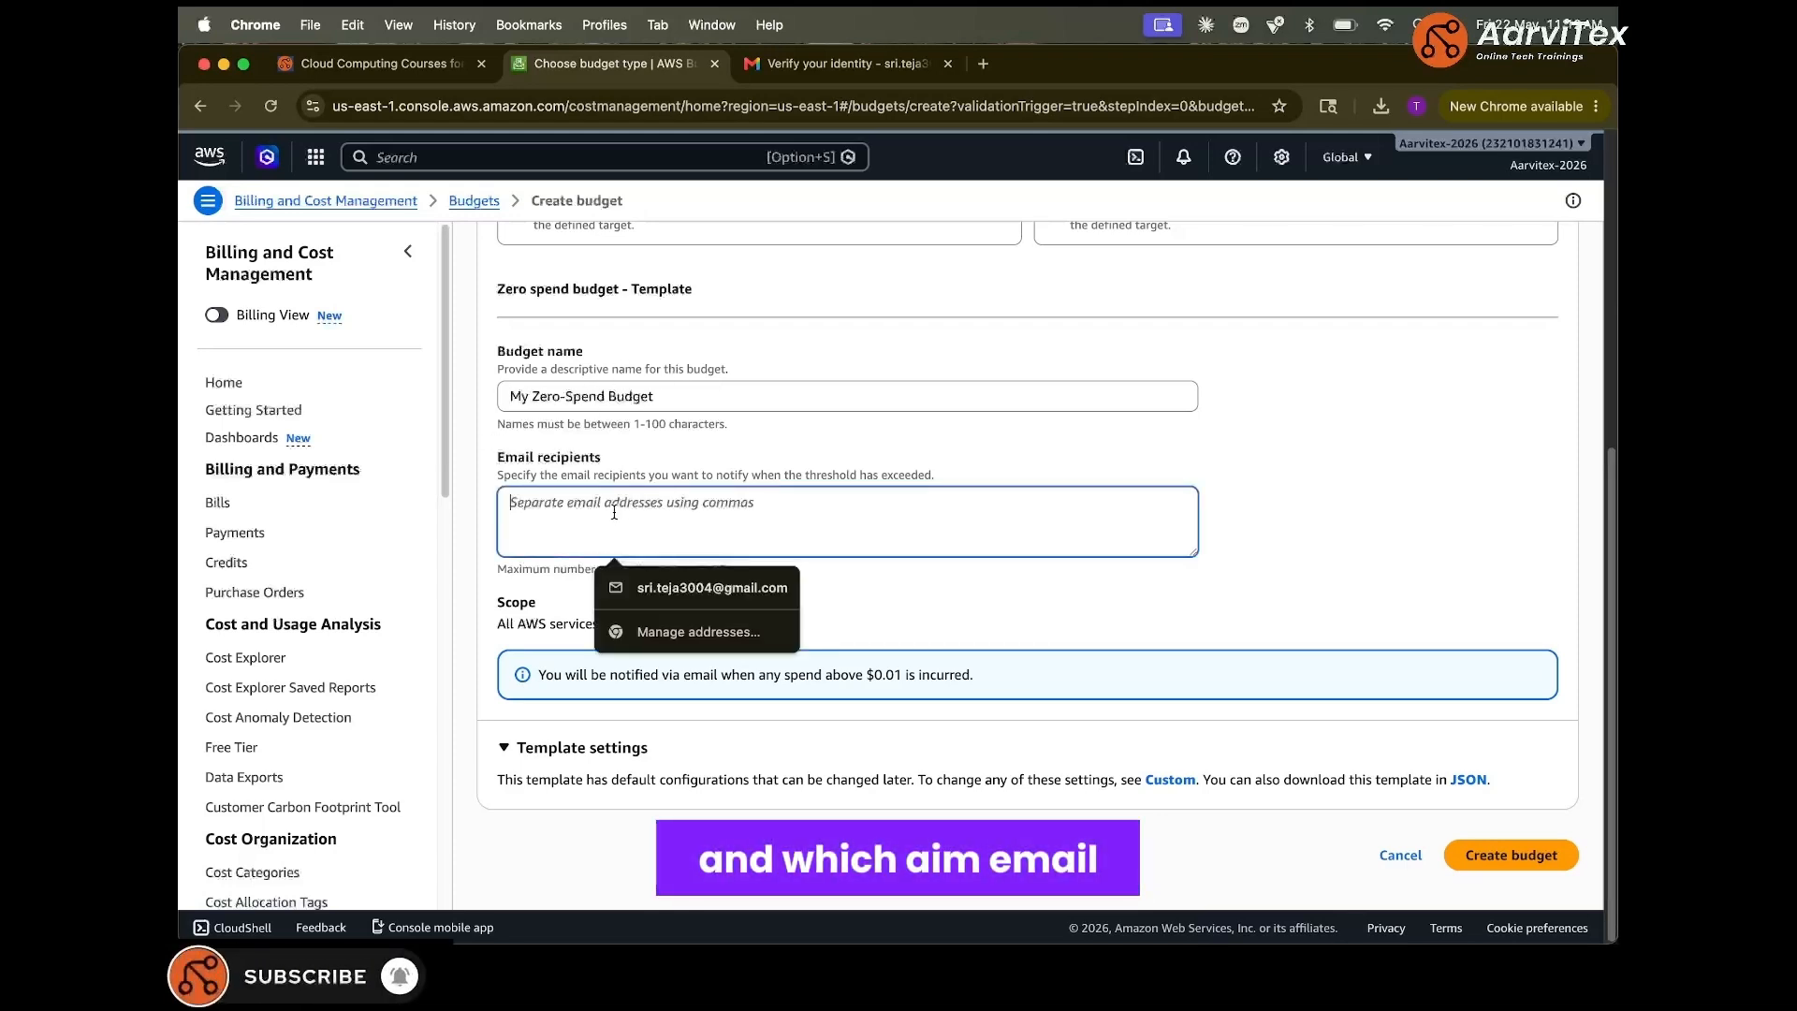
click(618, 585)
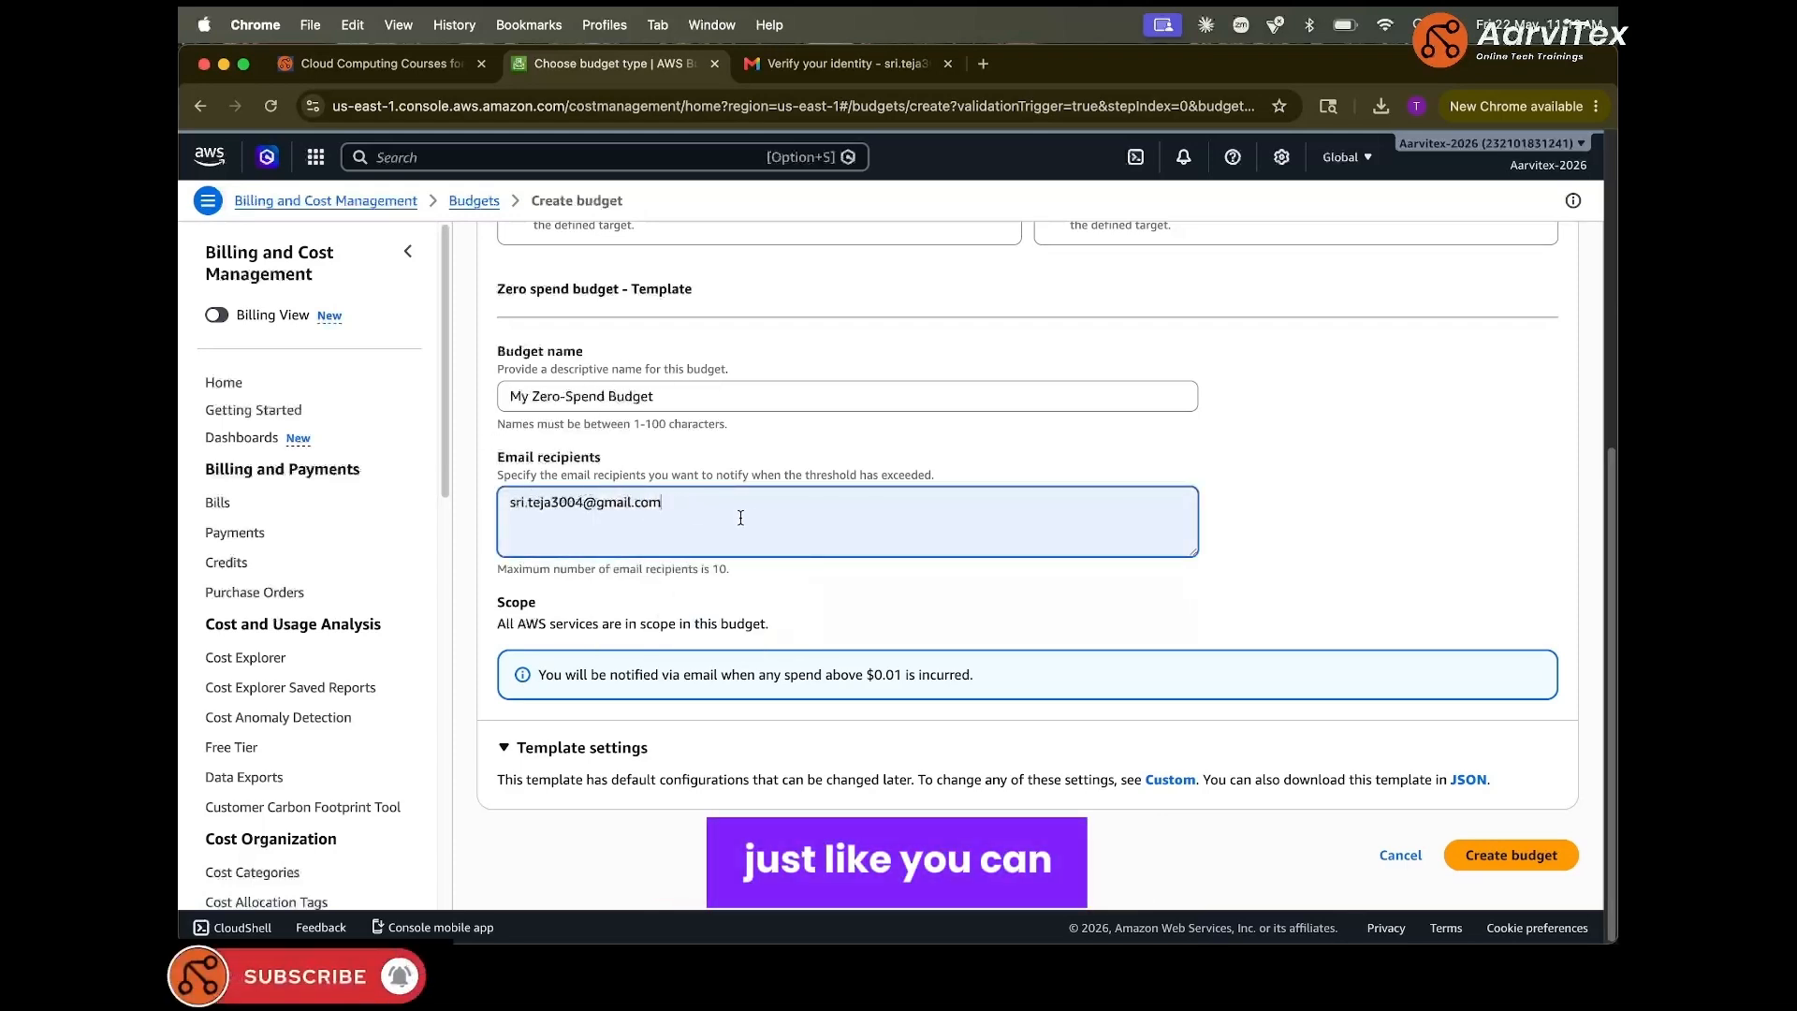
click(1498, 857)
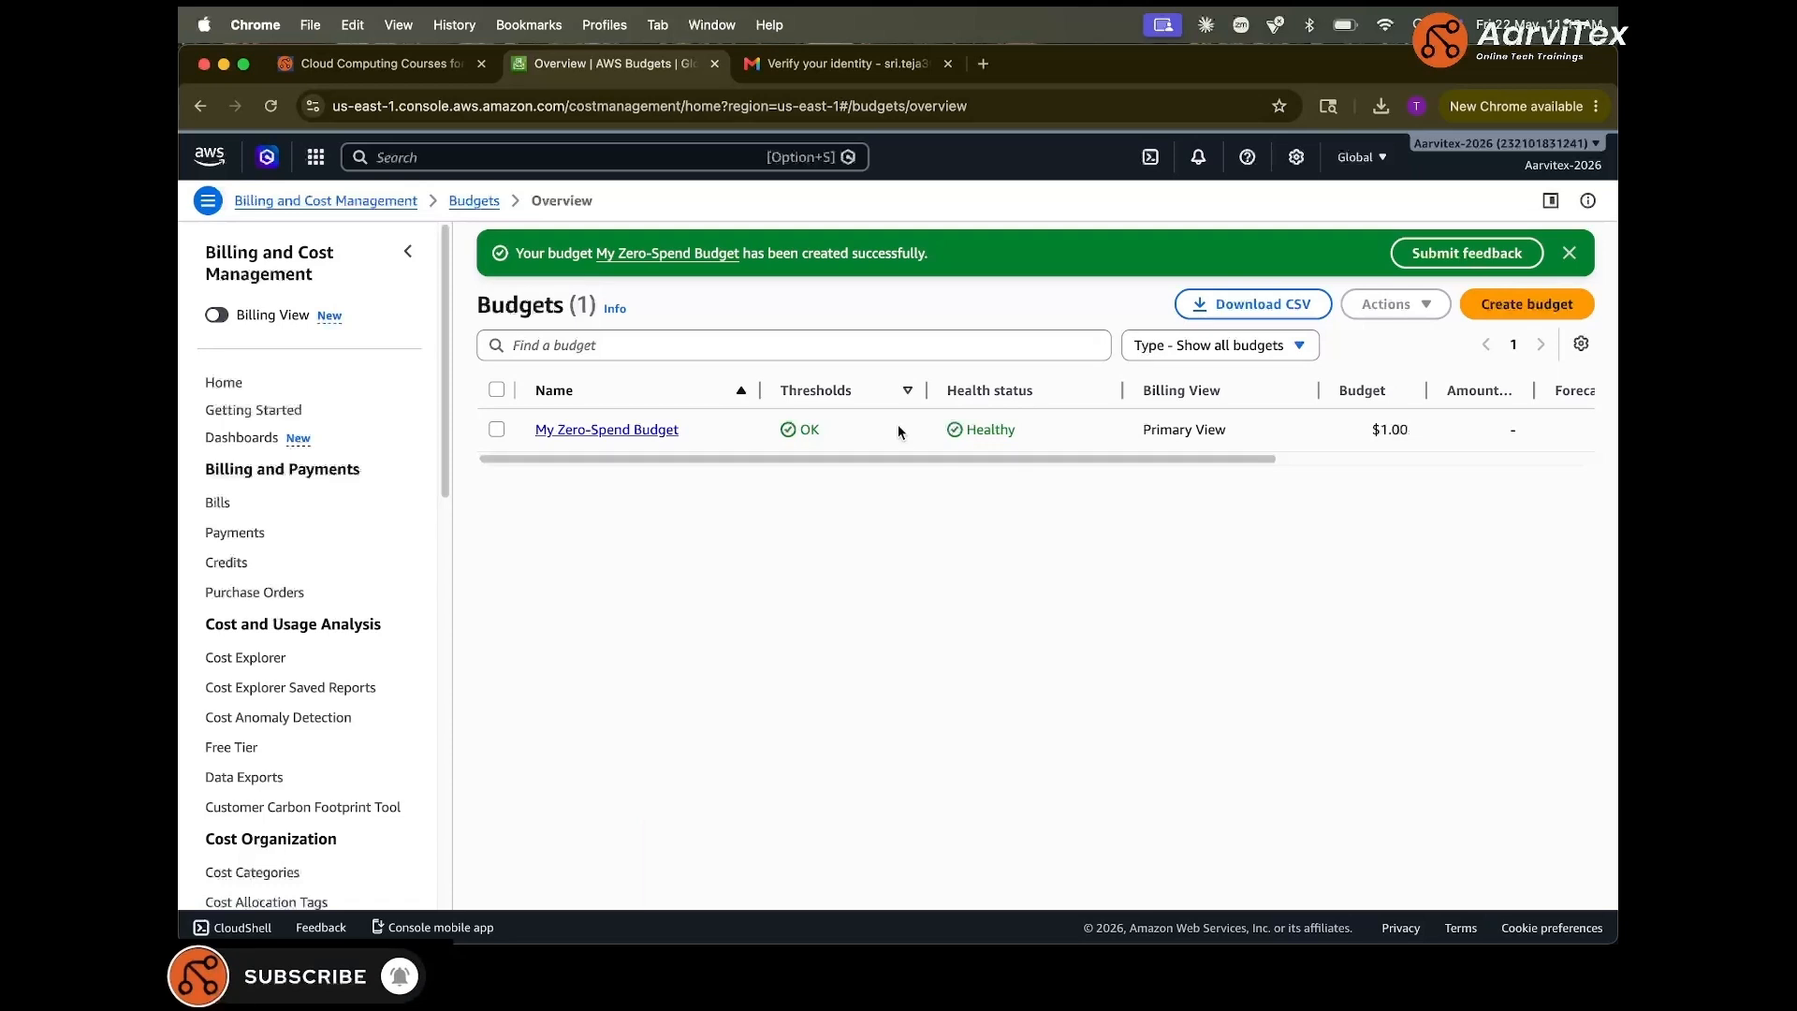
Step: Sign out of the AWS console after briefly checking the account menu and searching 'securi'
click(1525, 169)
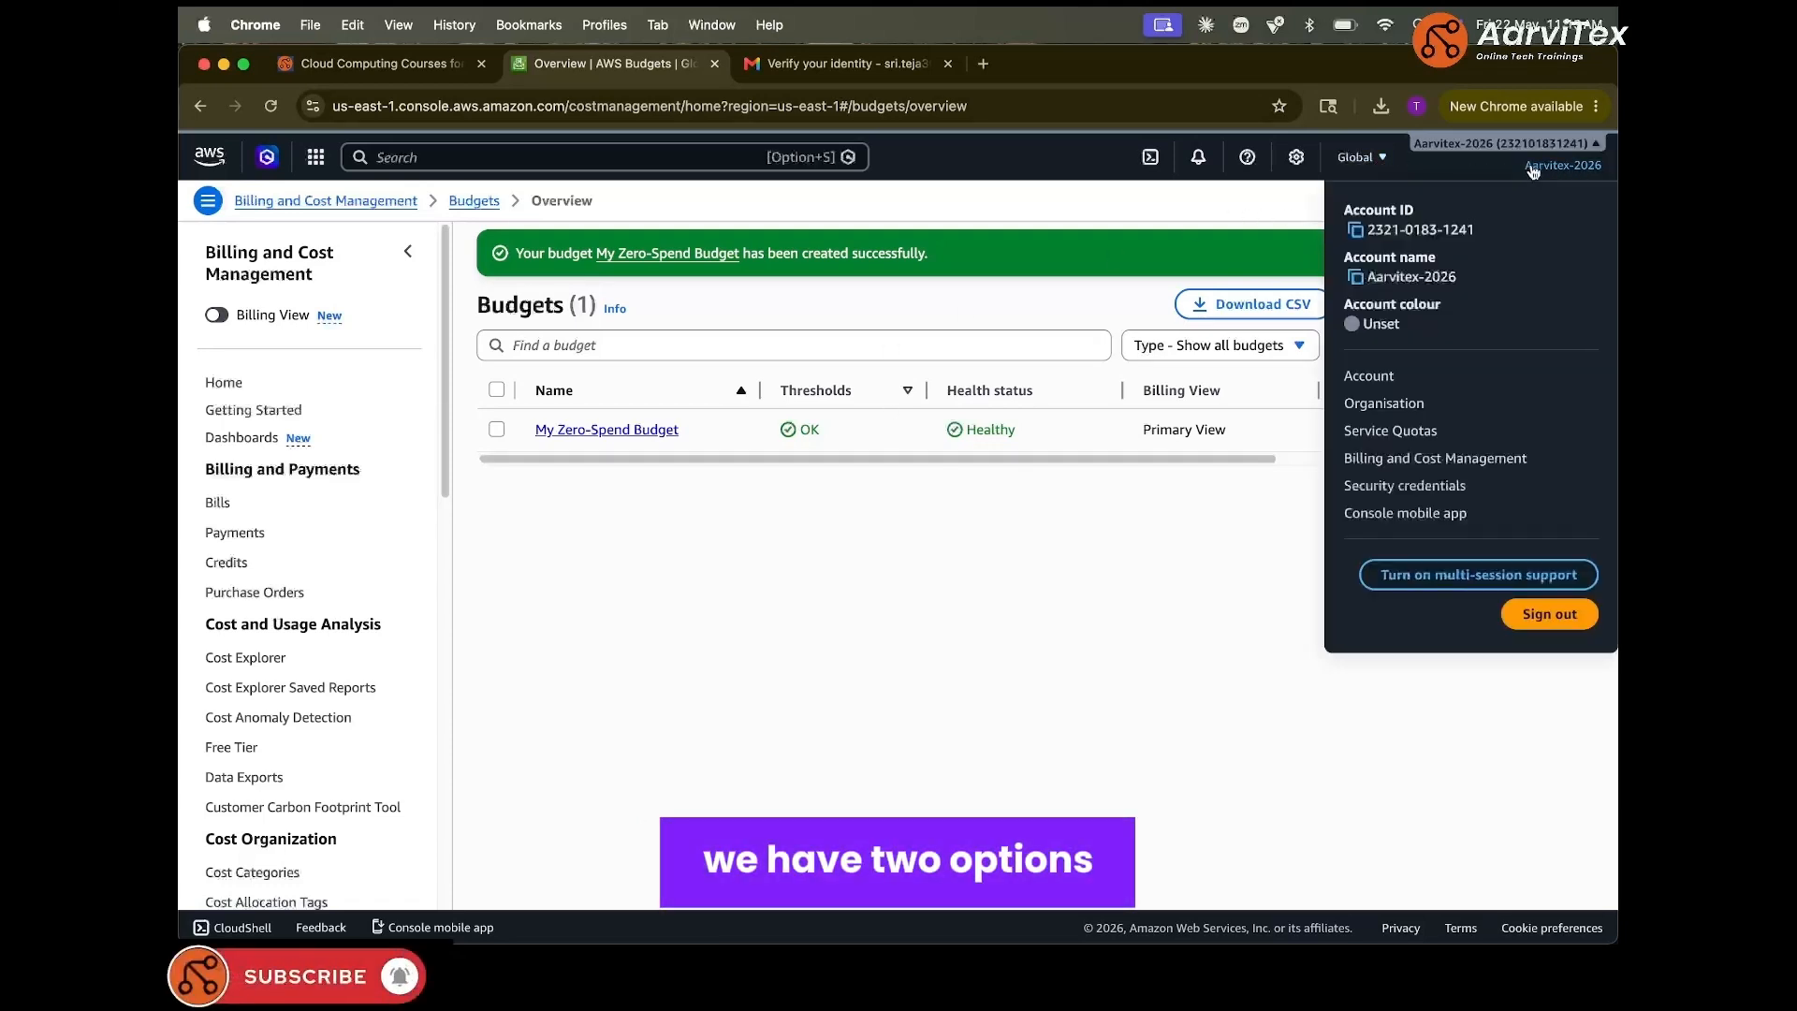
click(775, 485)
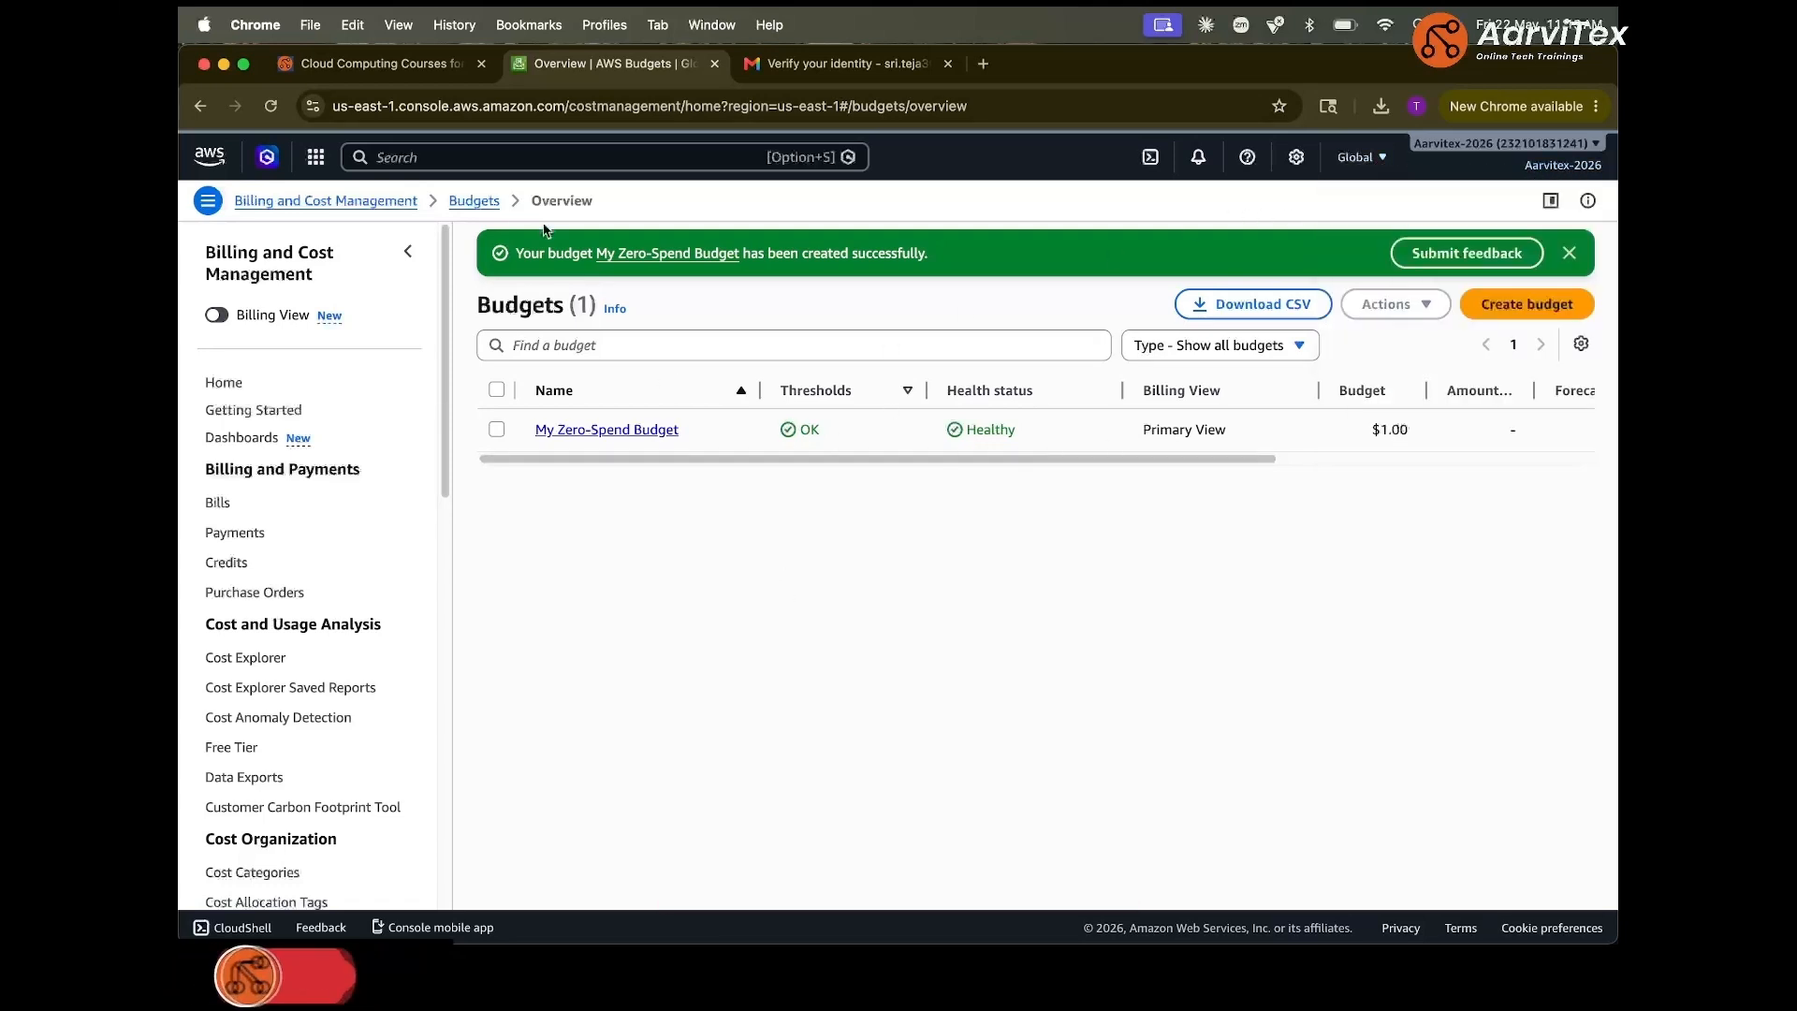
click(497, 157)
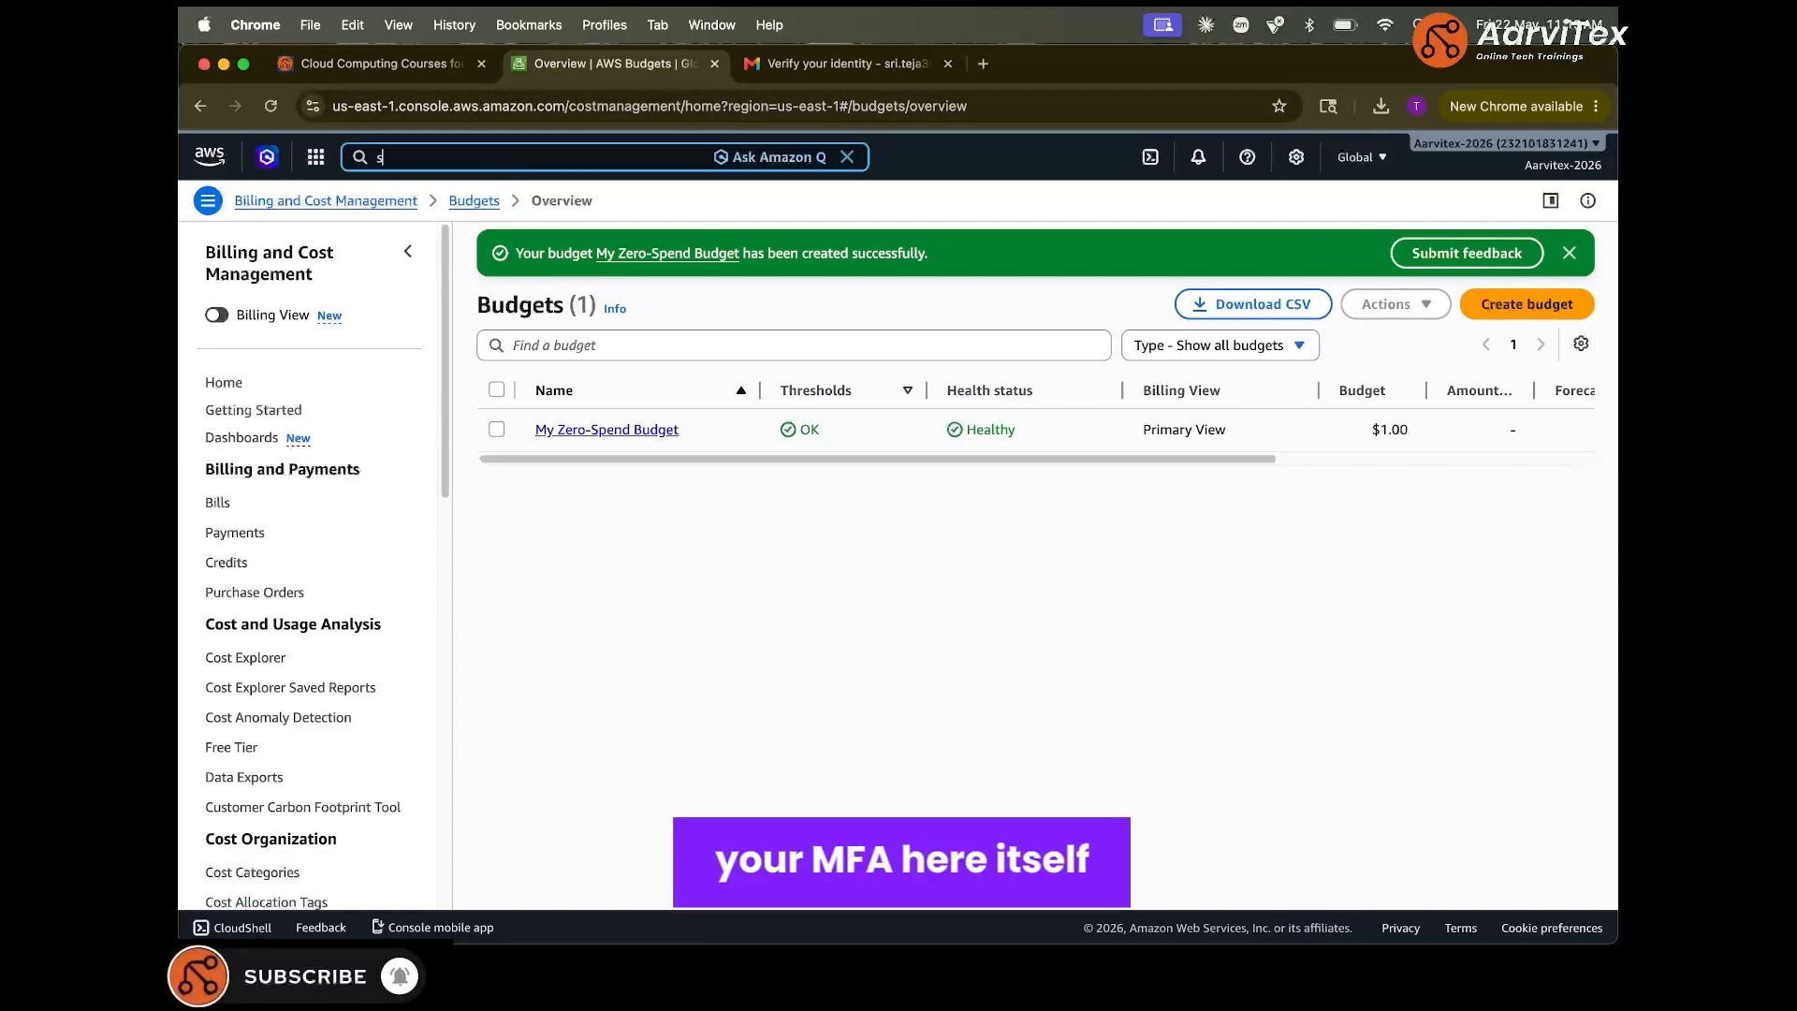
text(securi)
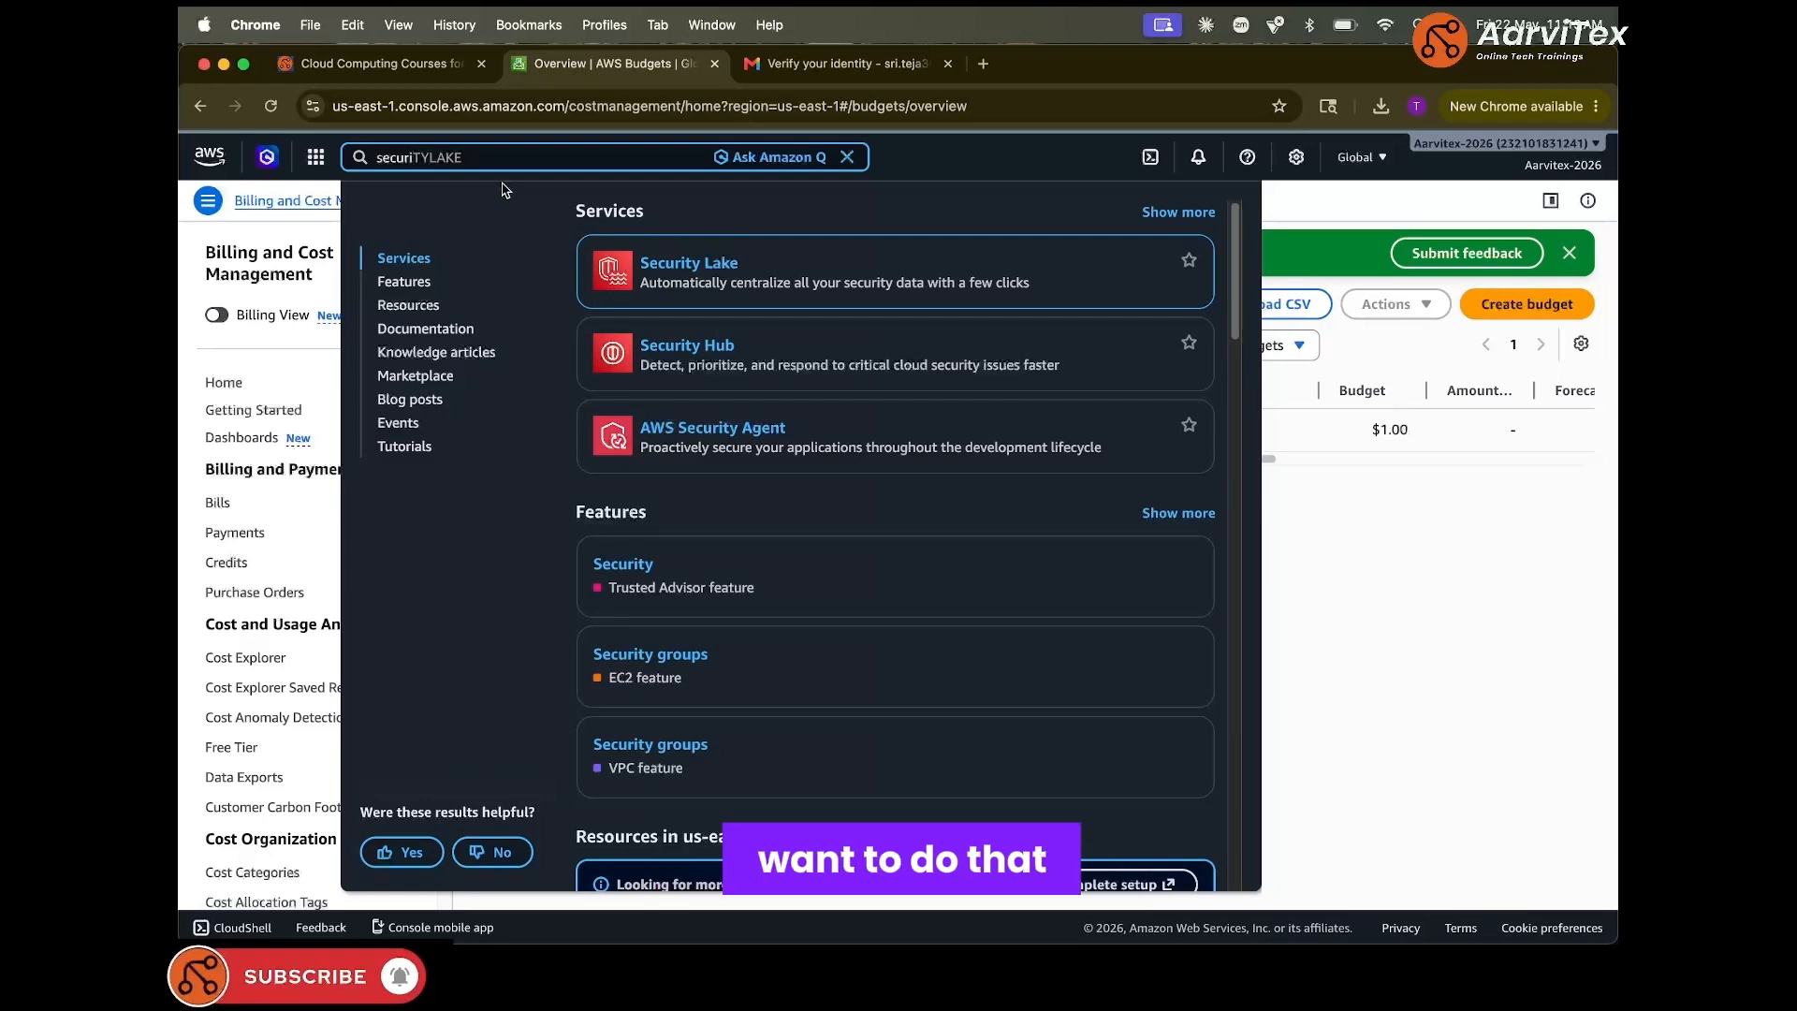
click(1413, 483)
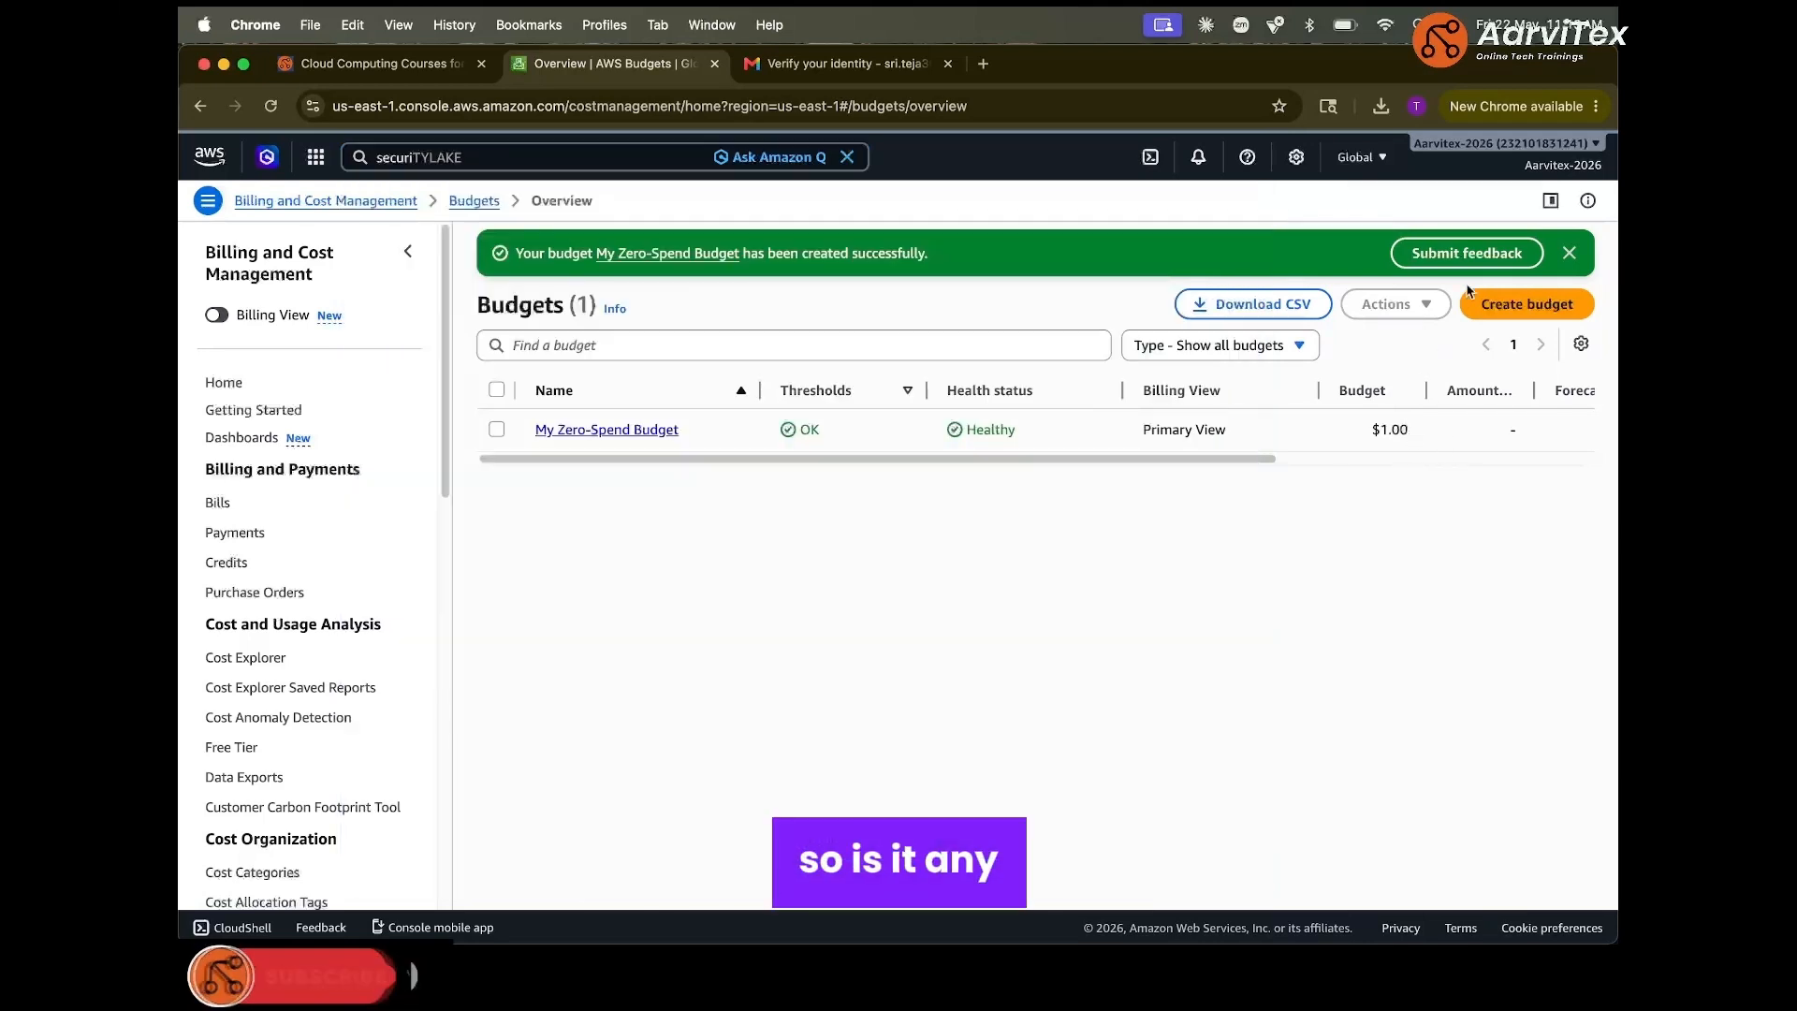
click(1561, 161)
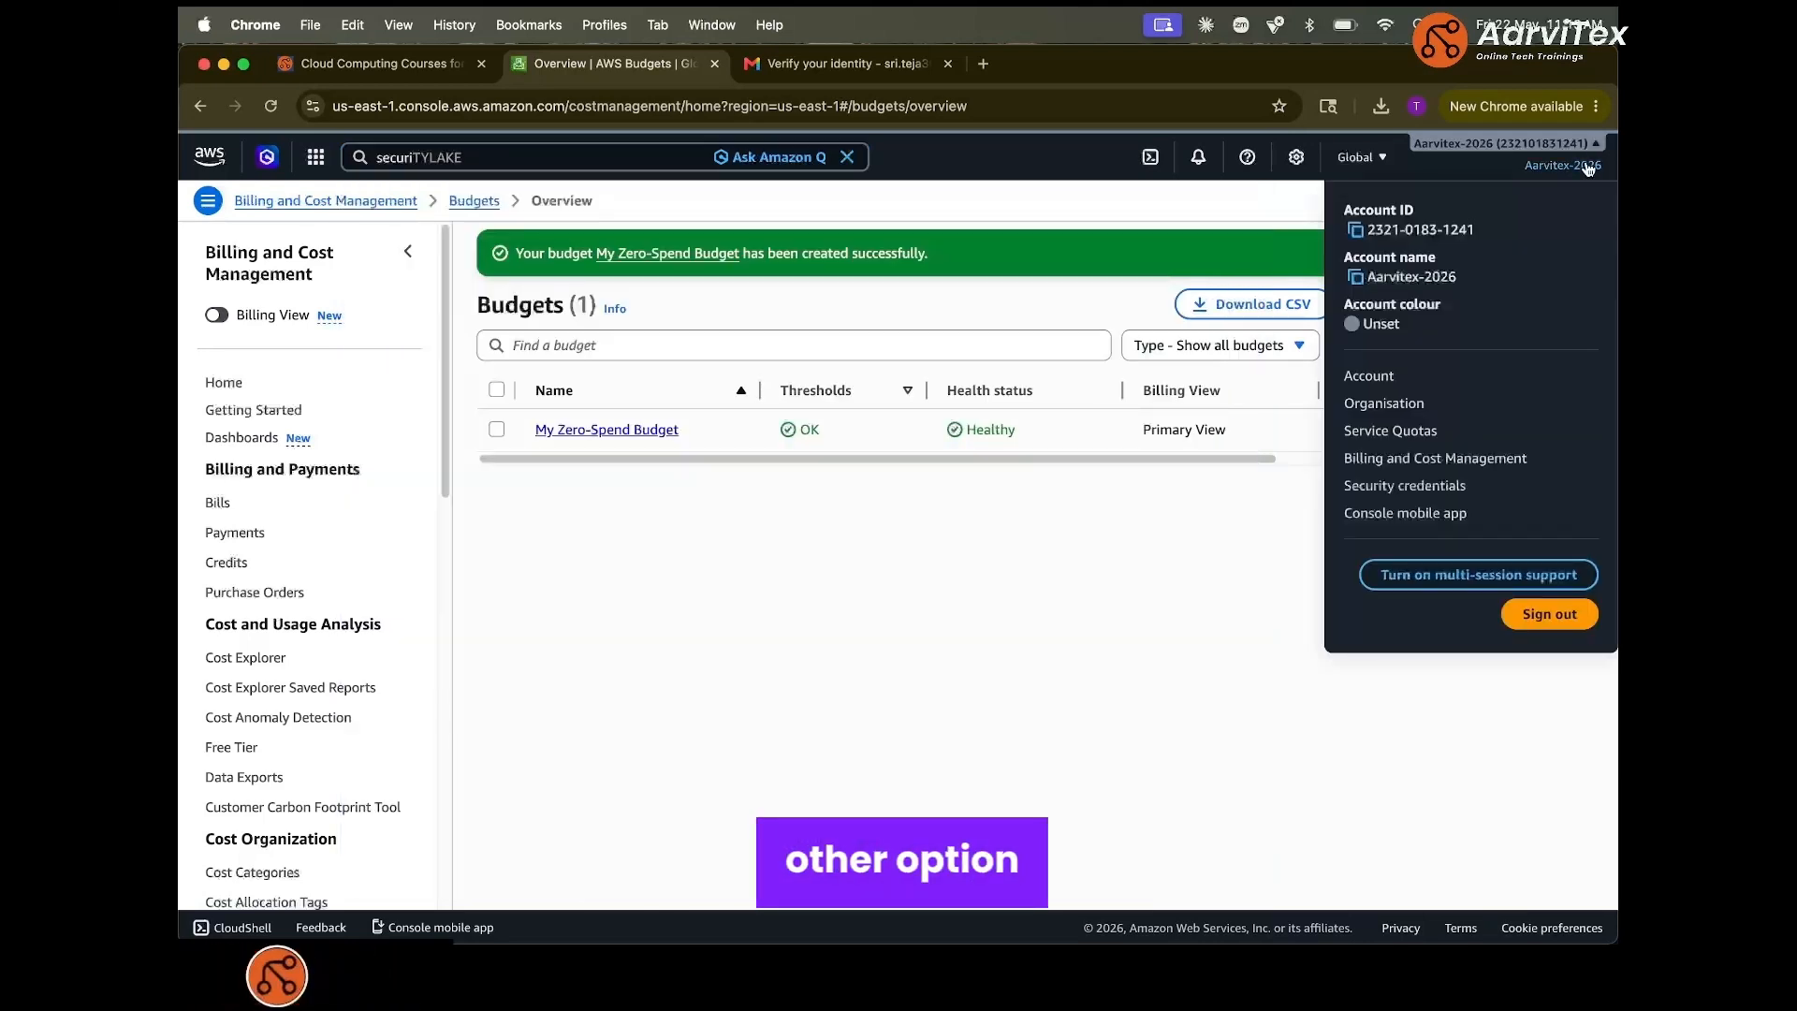
click(1553, 613)
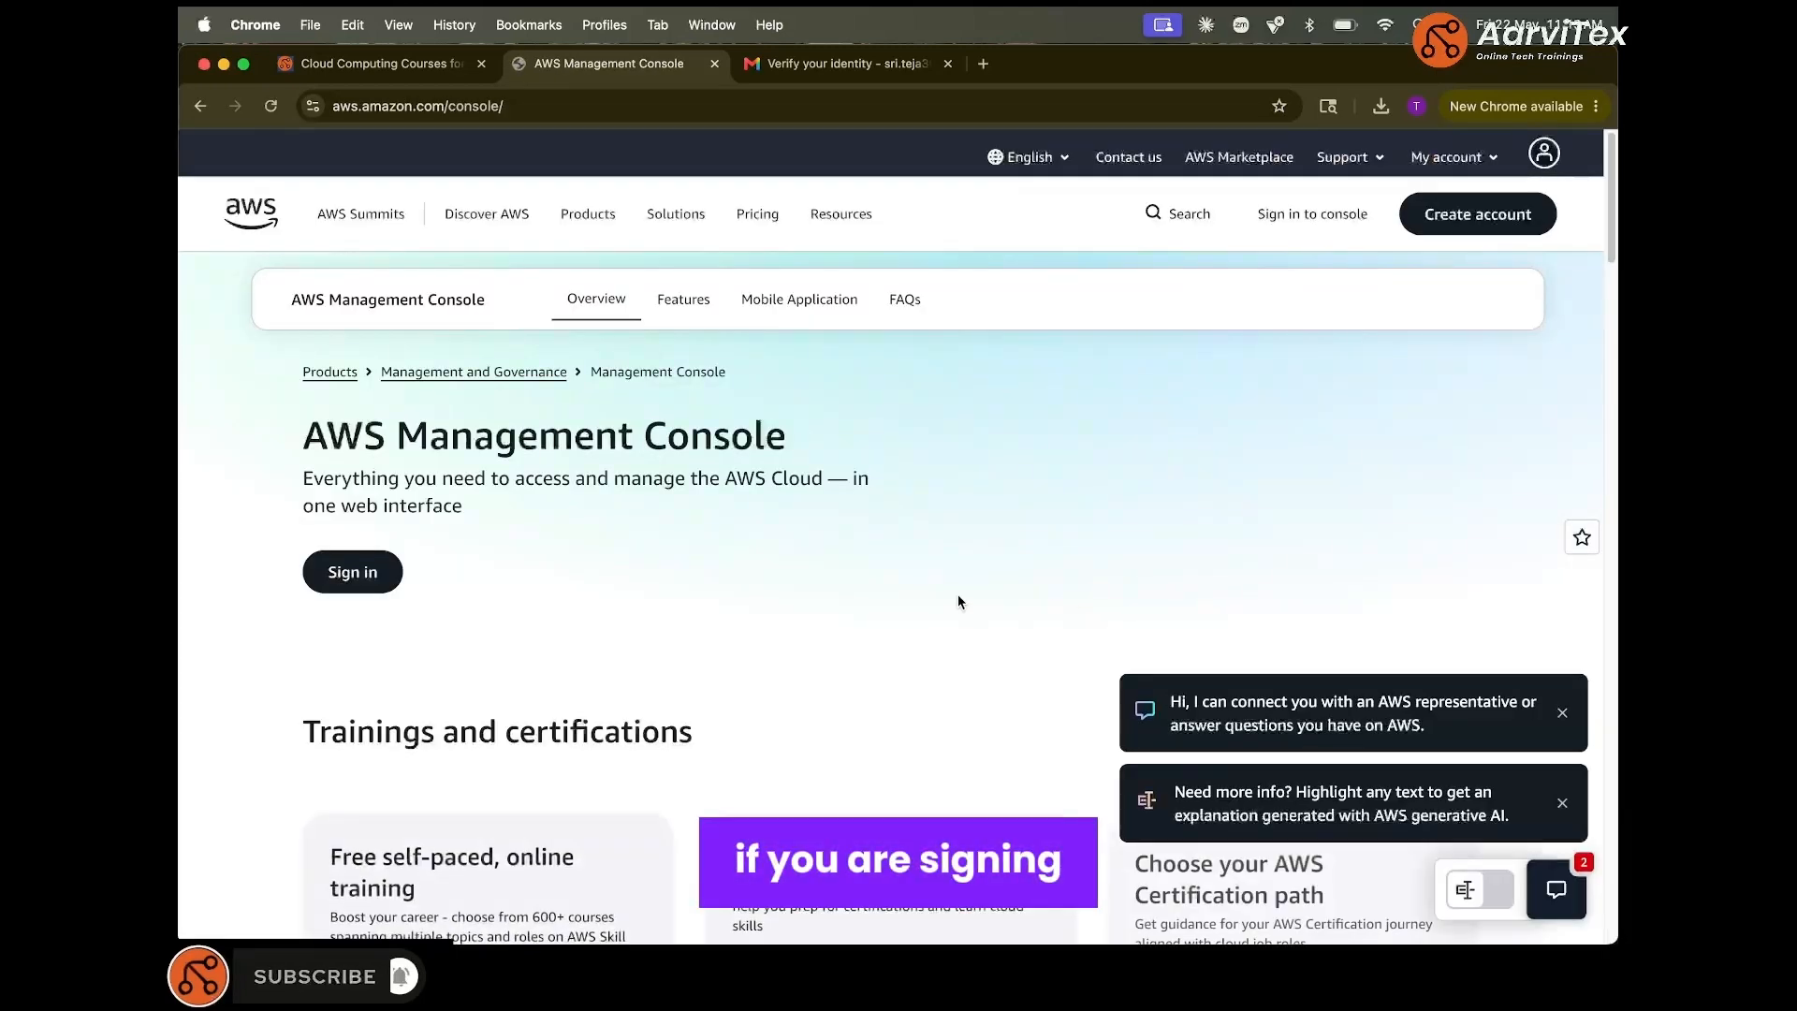
Step: Sign back in as root user with the saved e-mail and the account password, declining browser password saving
click(1312, 213)
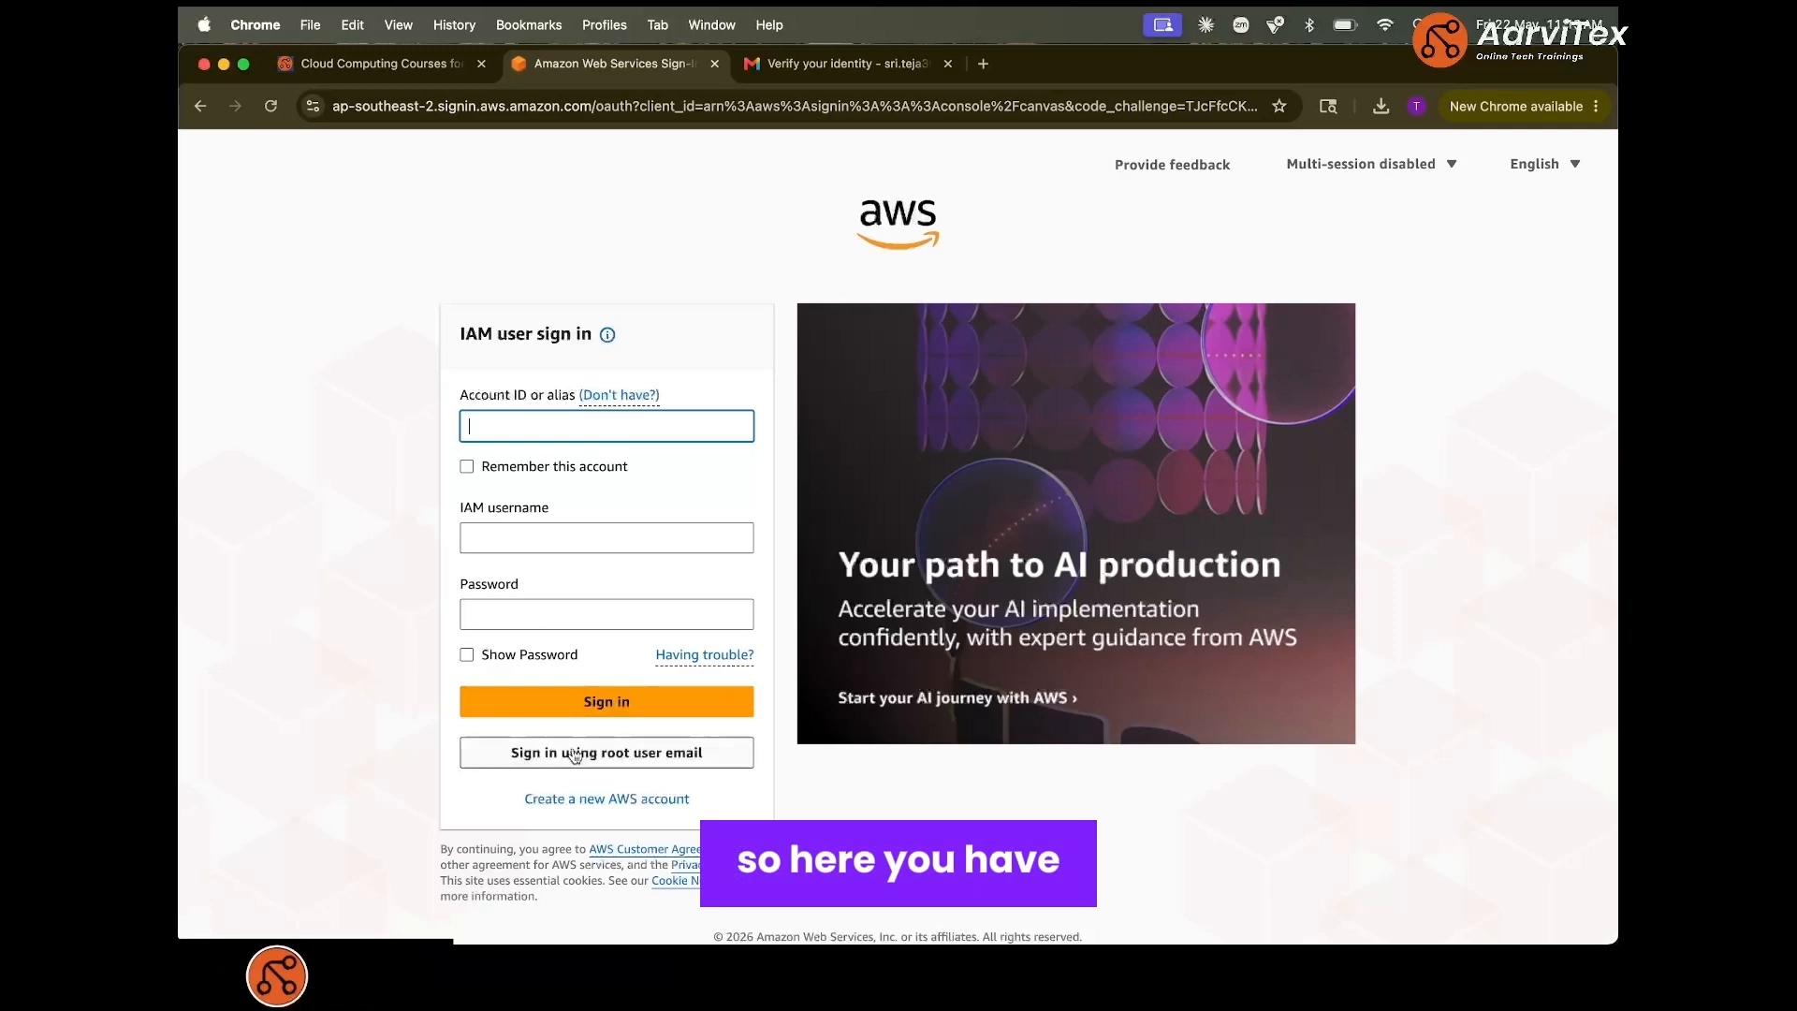
click(574, 755)
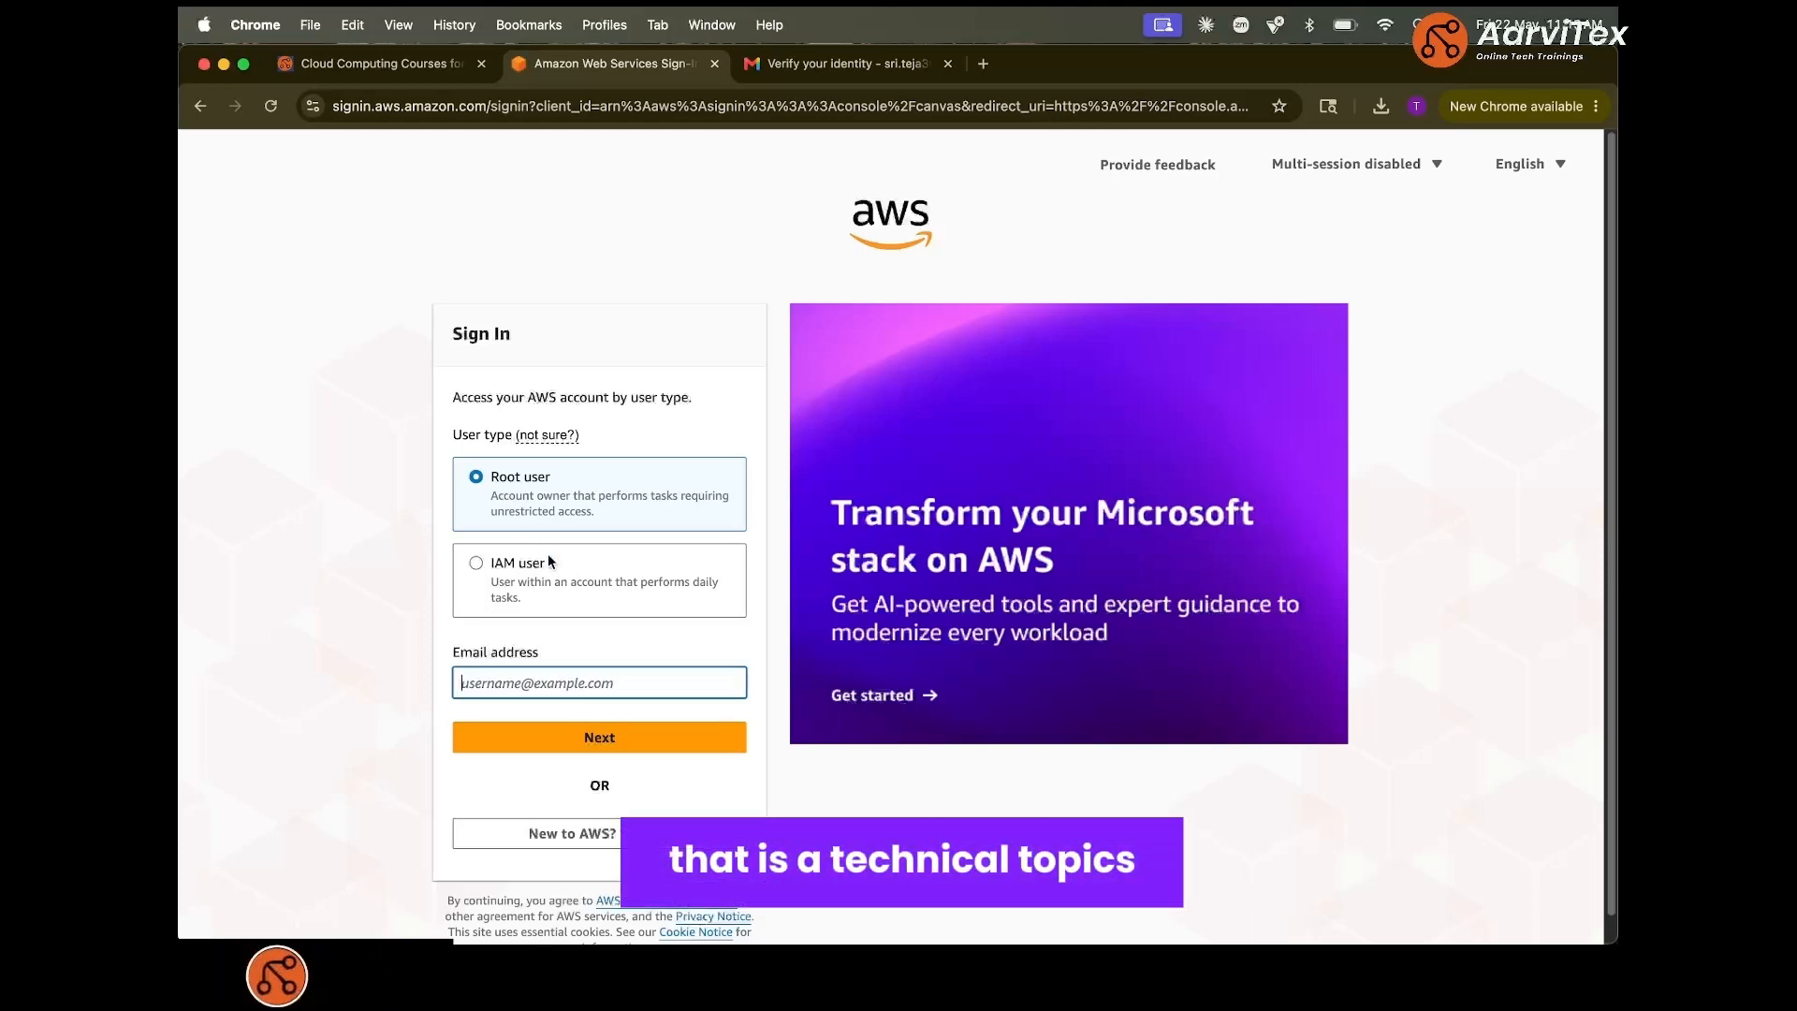
click(523, 694)
click(599, 729)
click(599, 735)
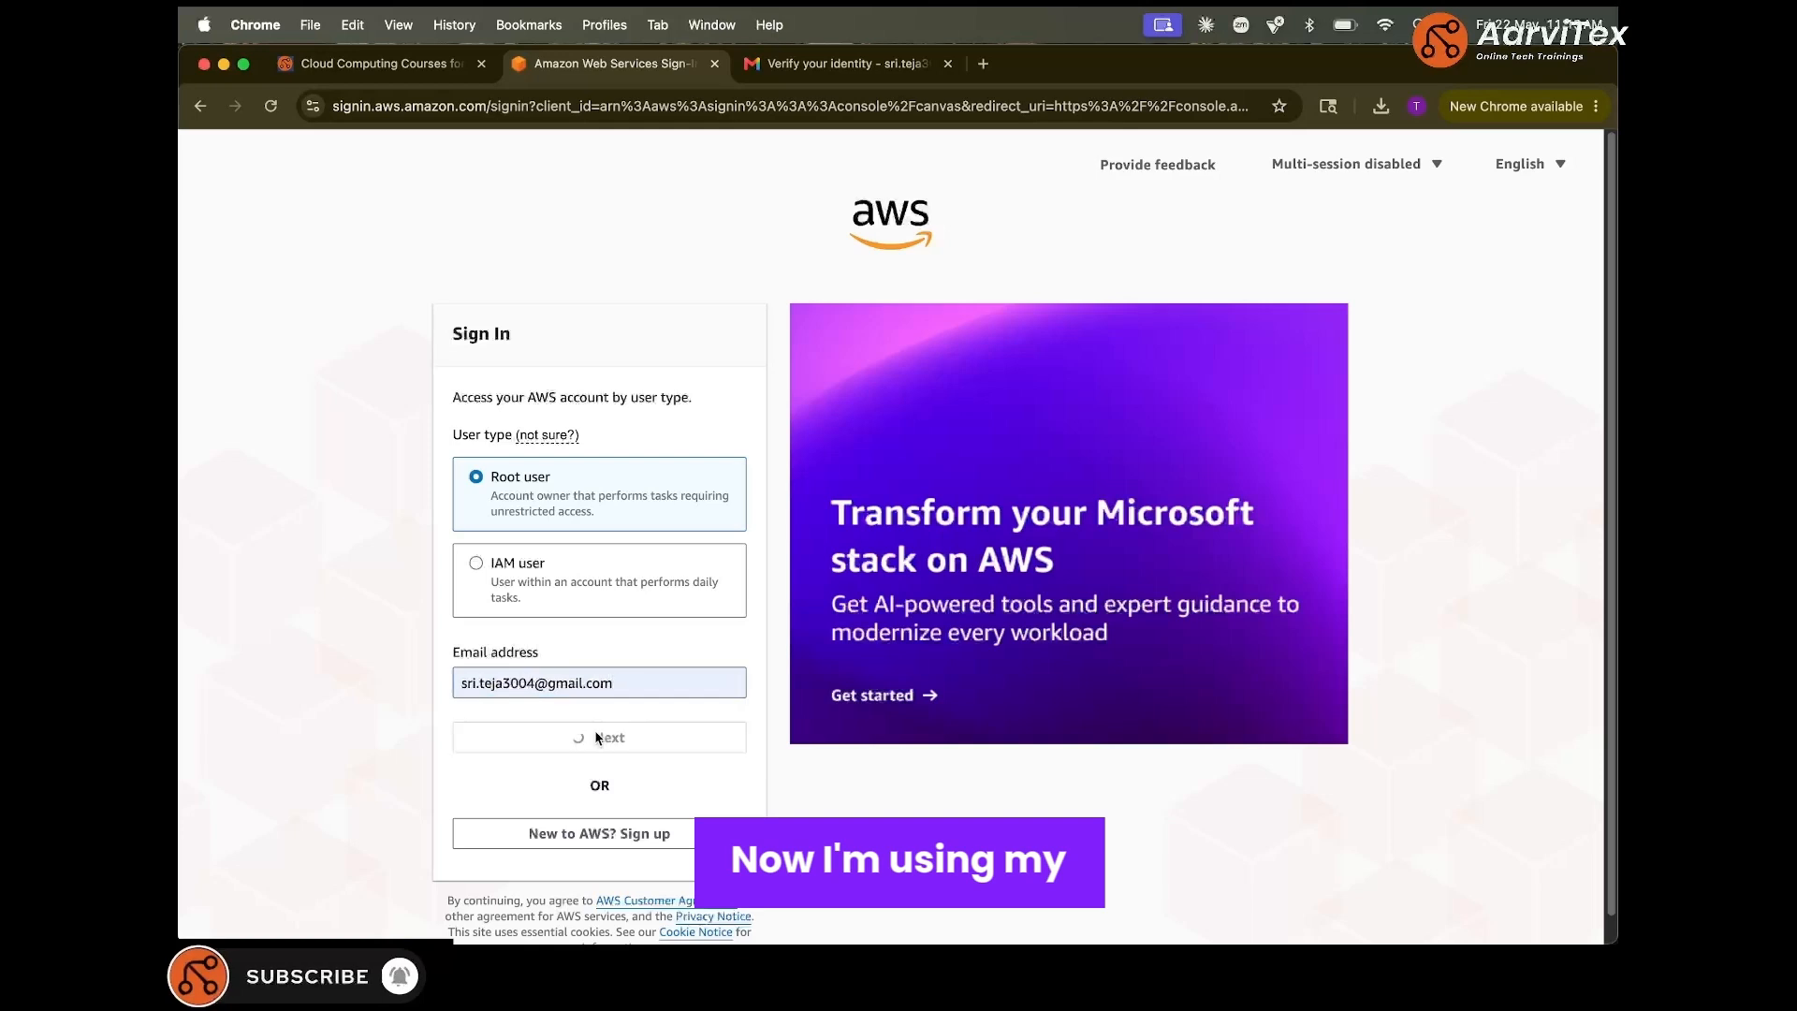
text(••••••)
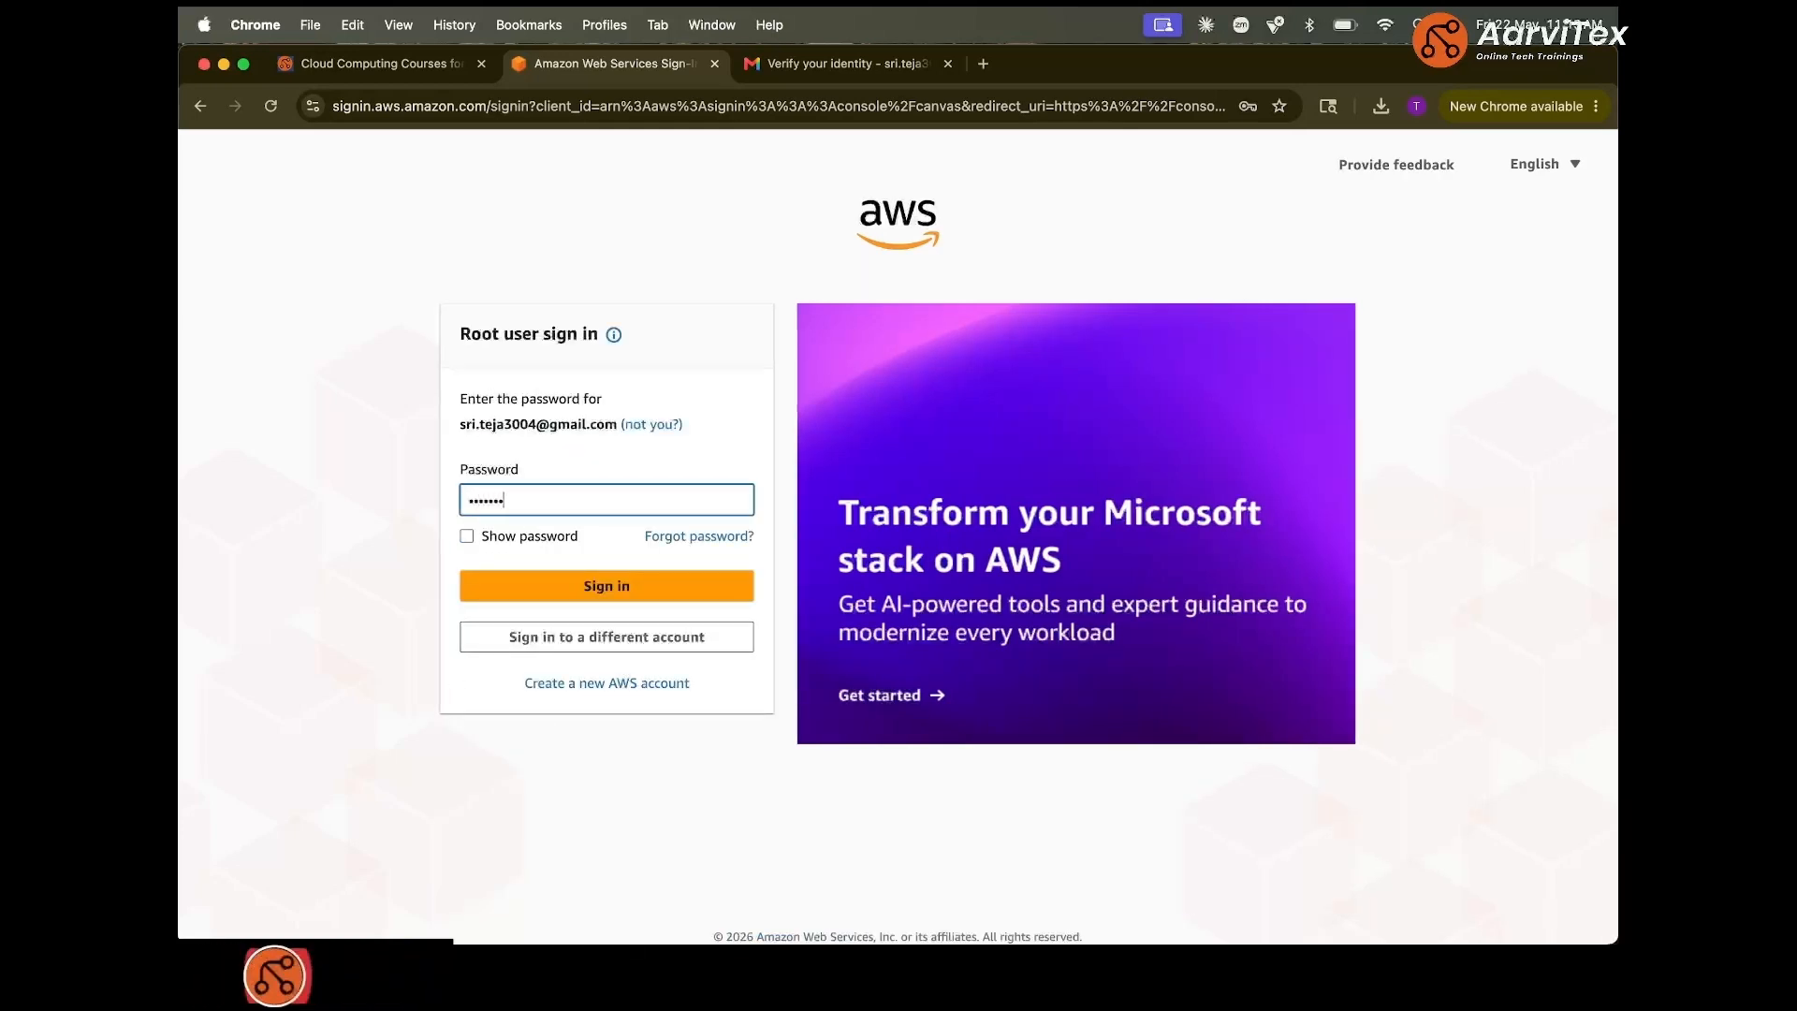
text(•)
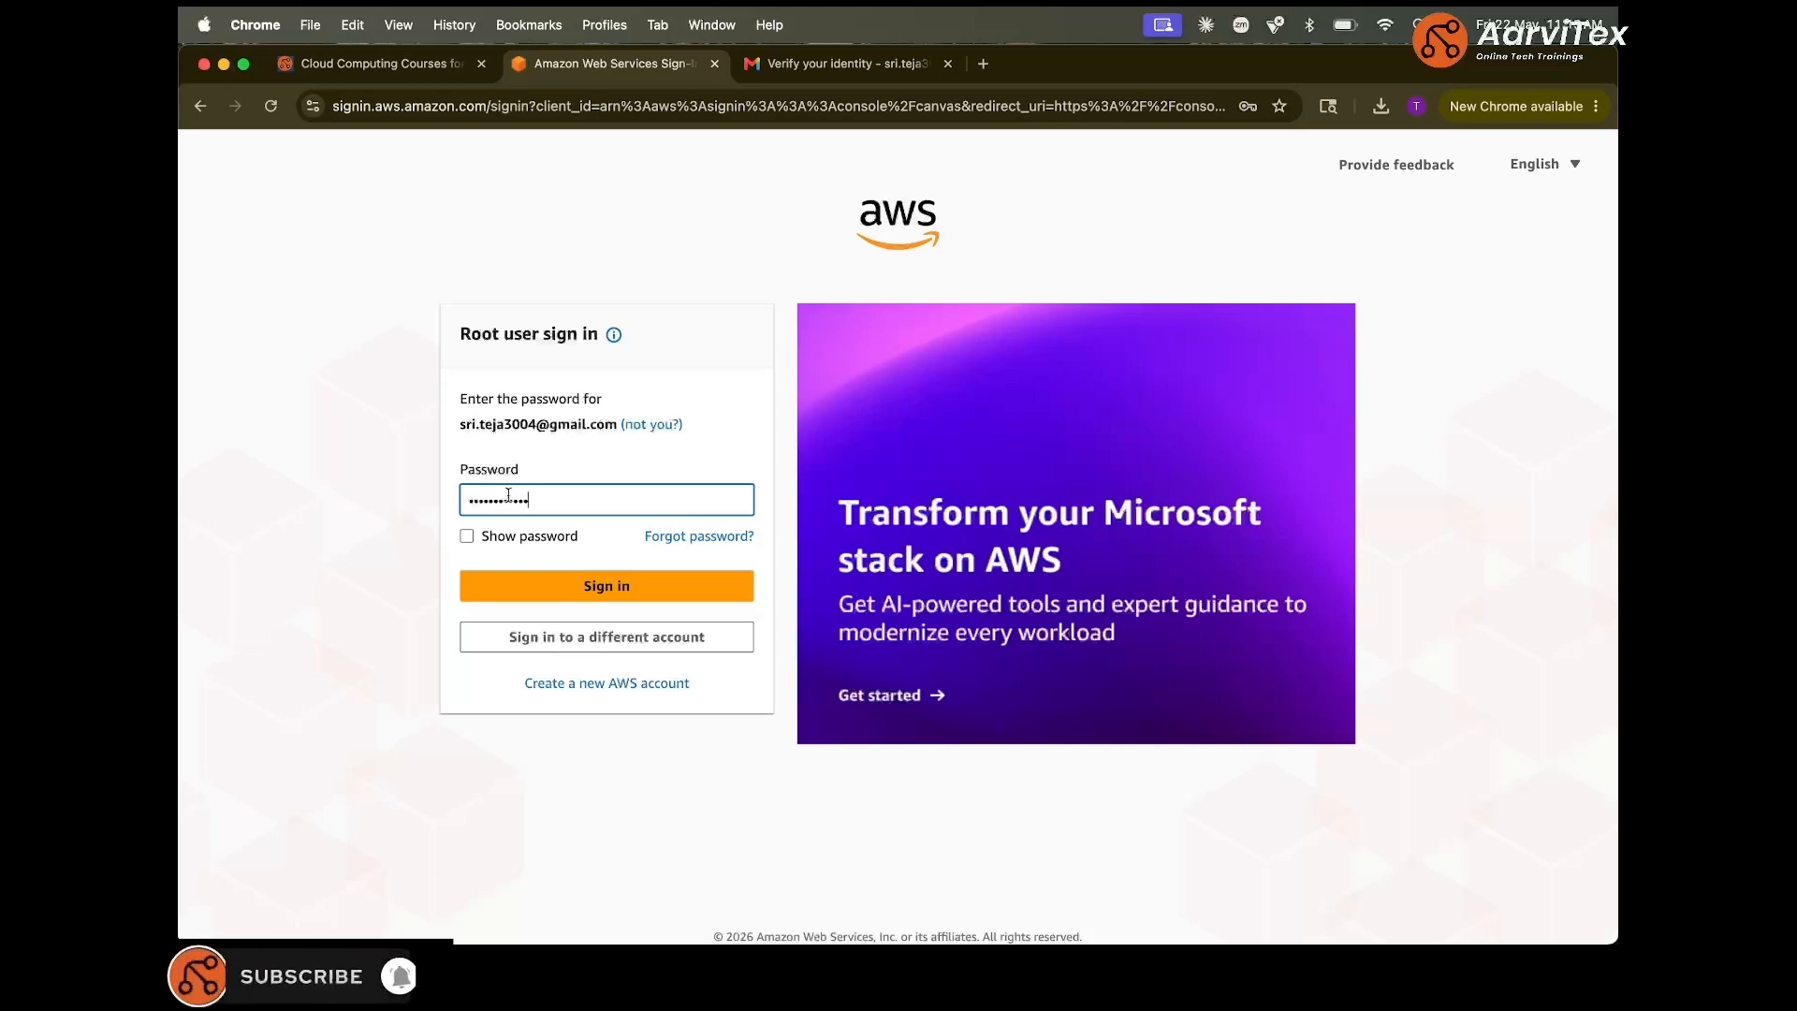
click(581, 601)
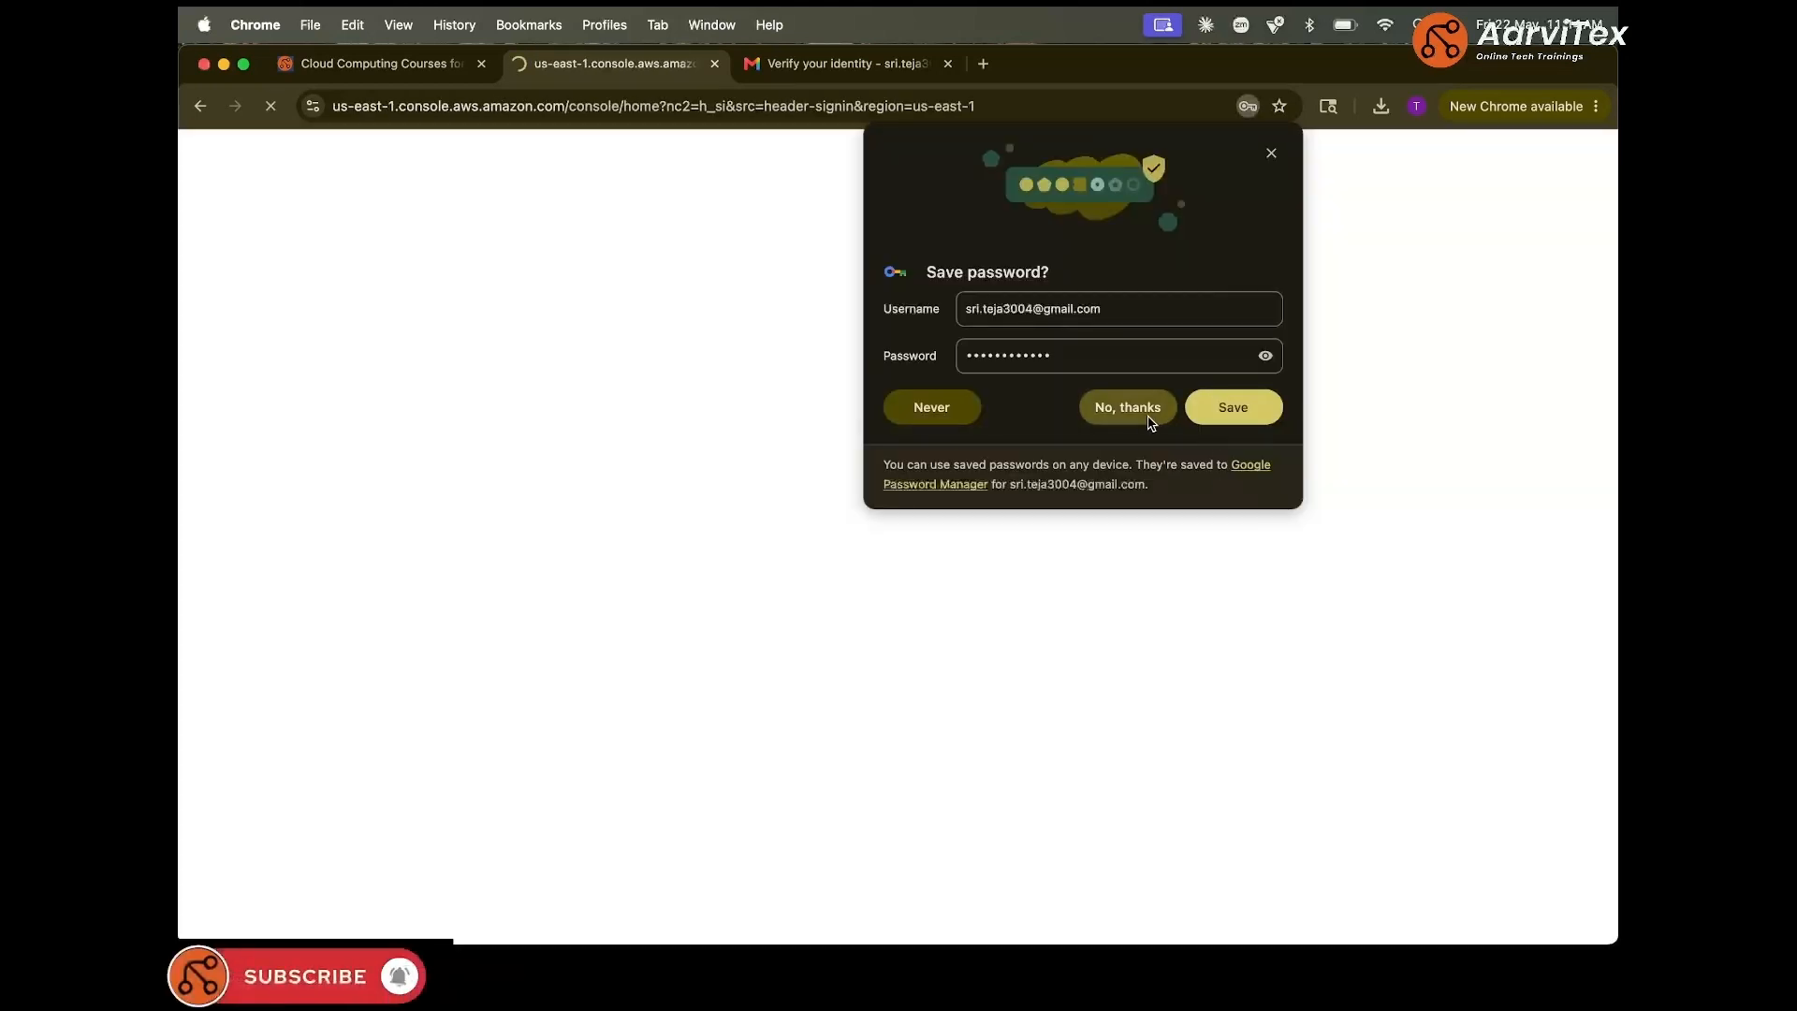
click(1127, 408)
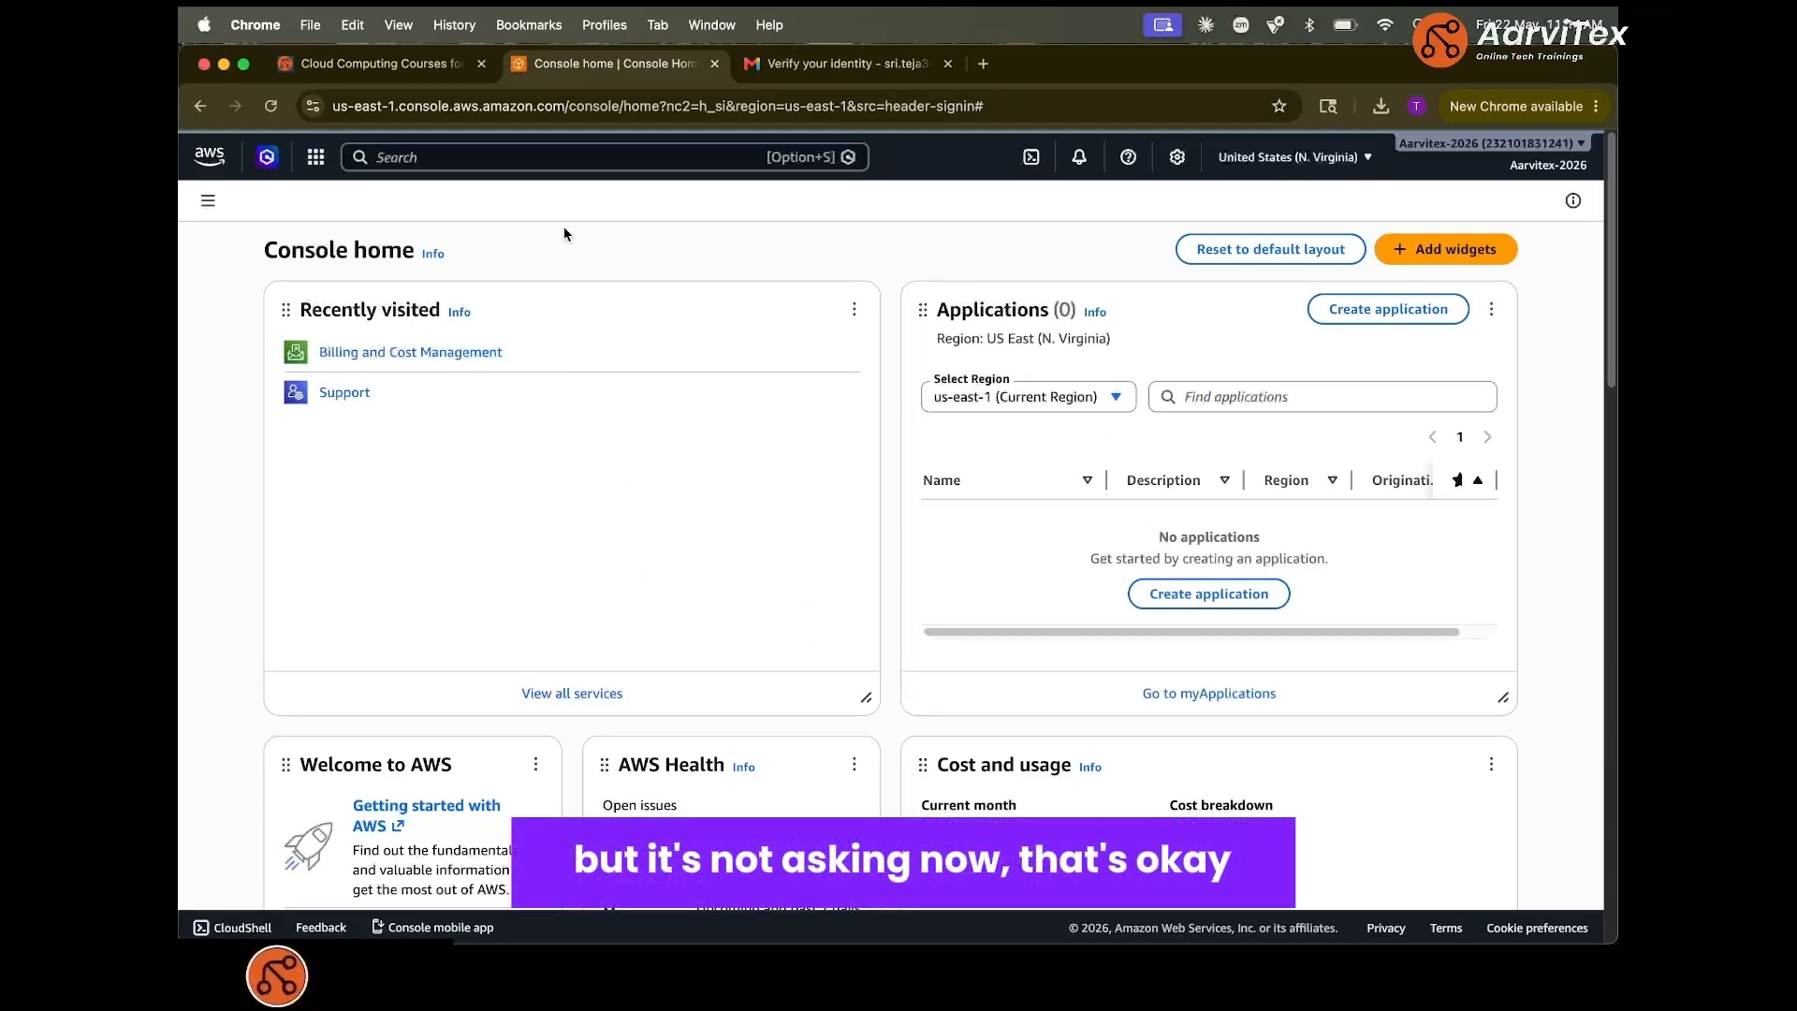
Step: Go to the root user's Security credentials page via the account dropdown
click(682, 159)
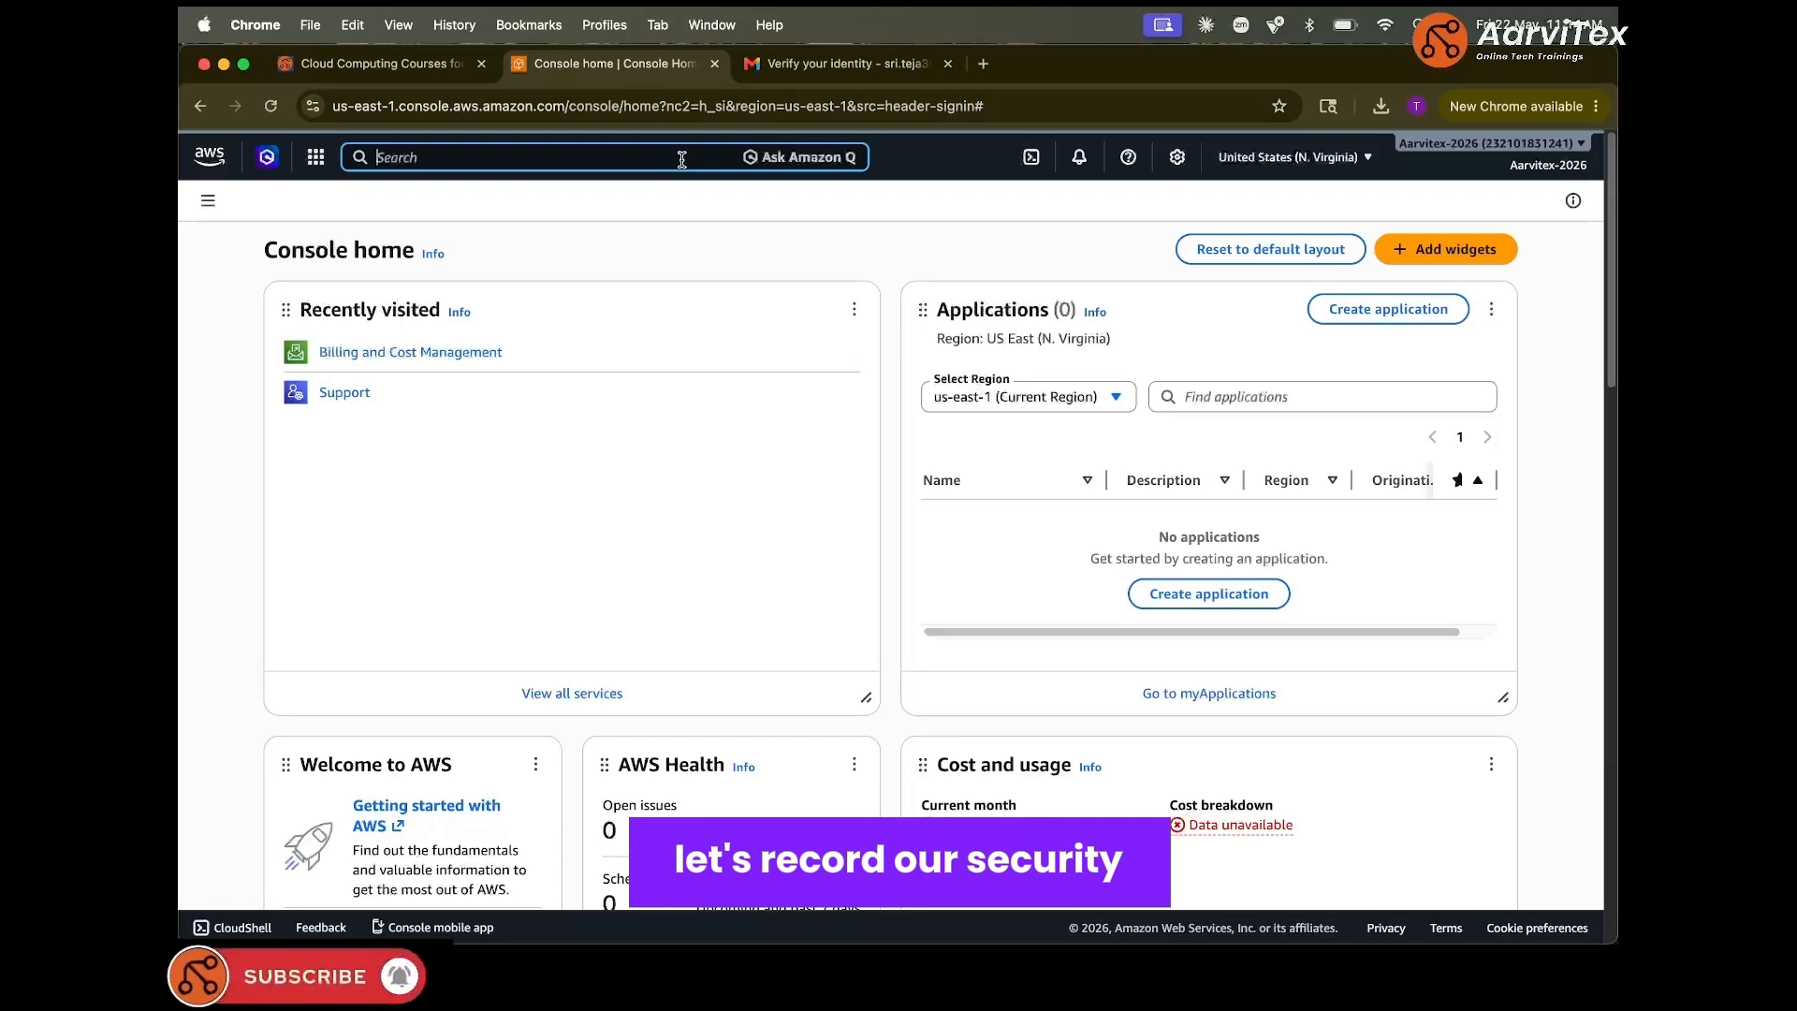
click(1539, 165)
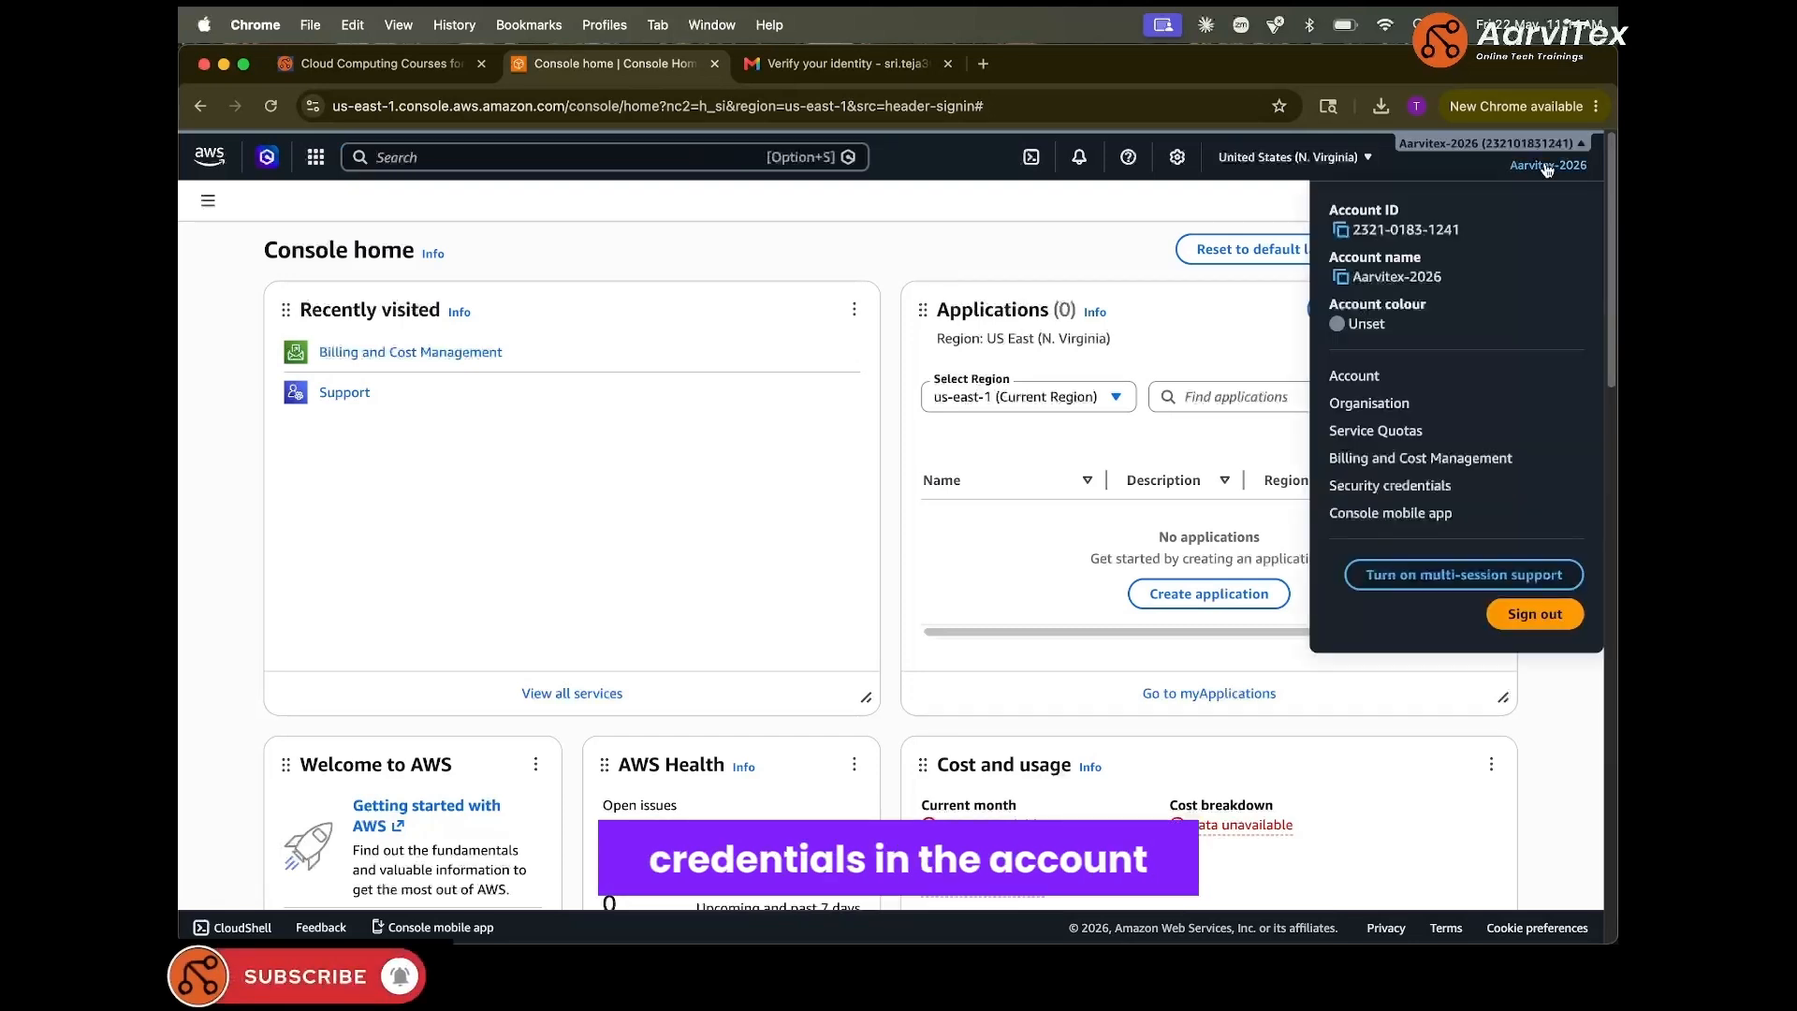
click(1389, 485)
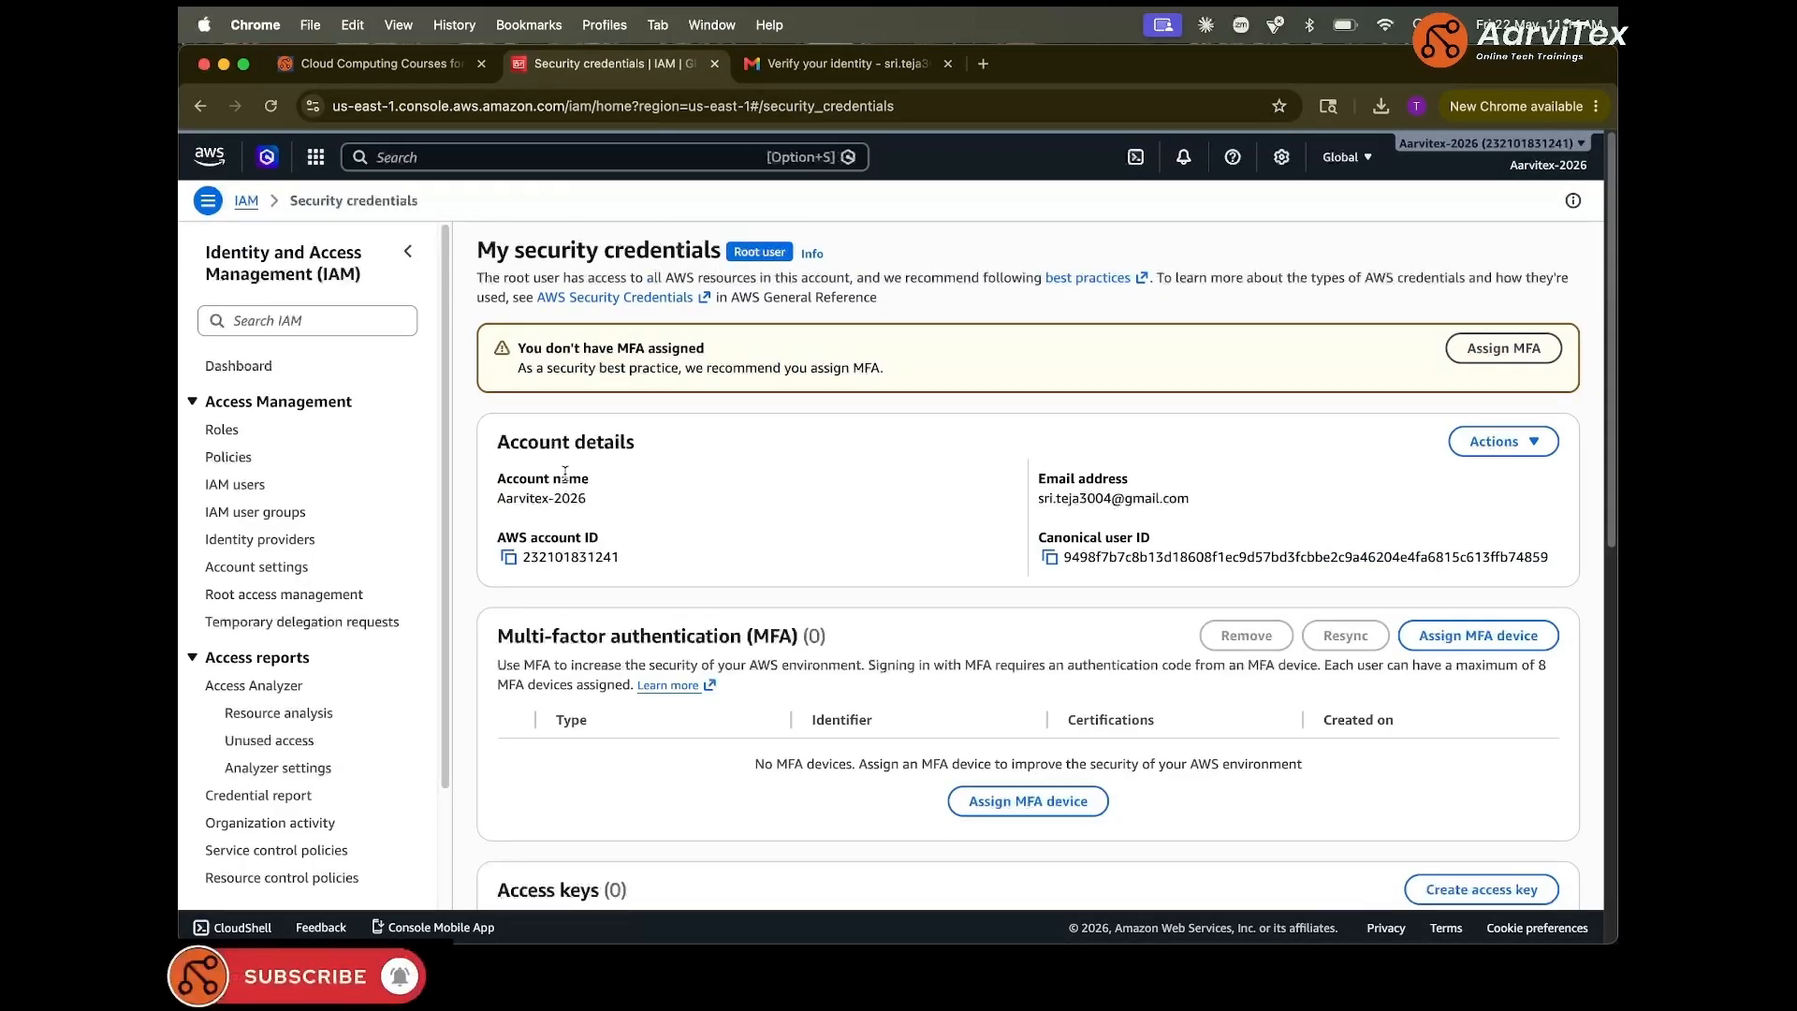
Step: Start assigning an MFA device and browse the passkey, authenticator app and hardware TOTP options
scroll(562, 510, down, 2)
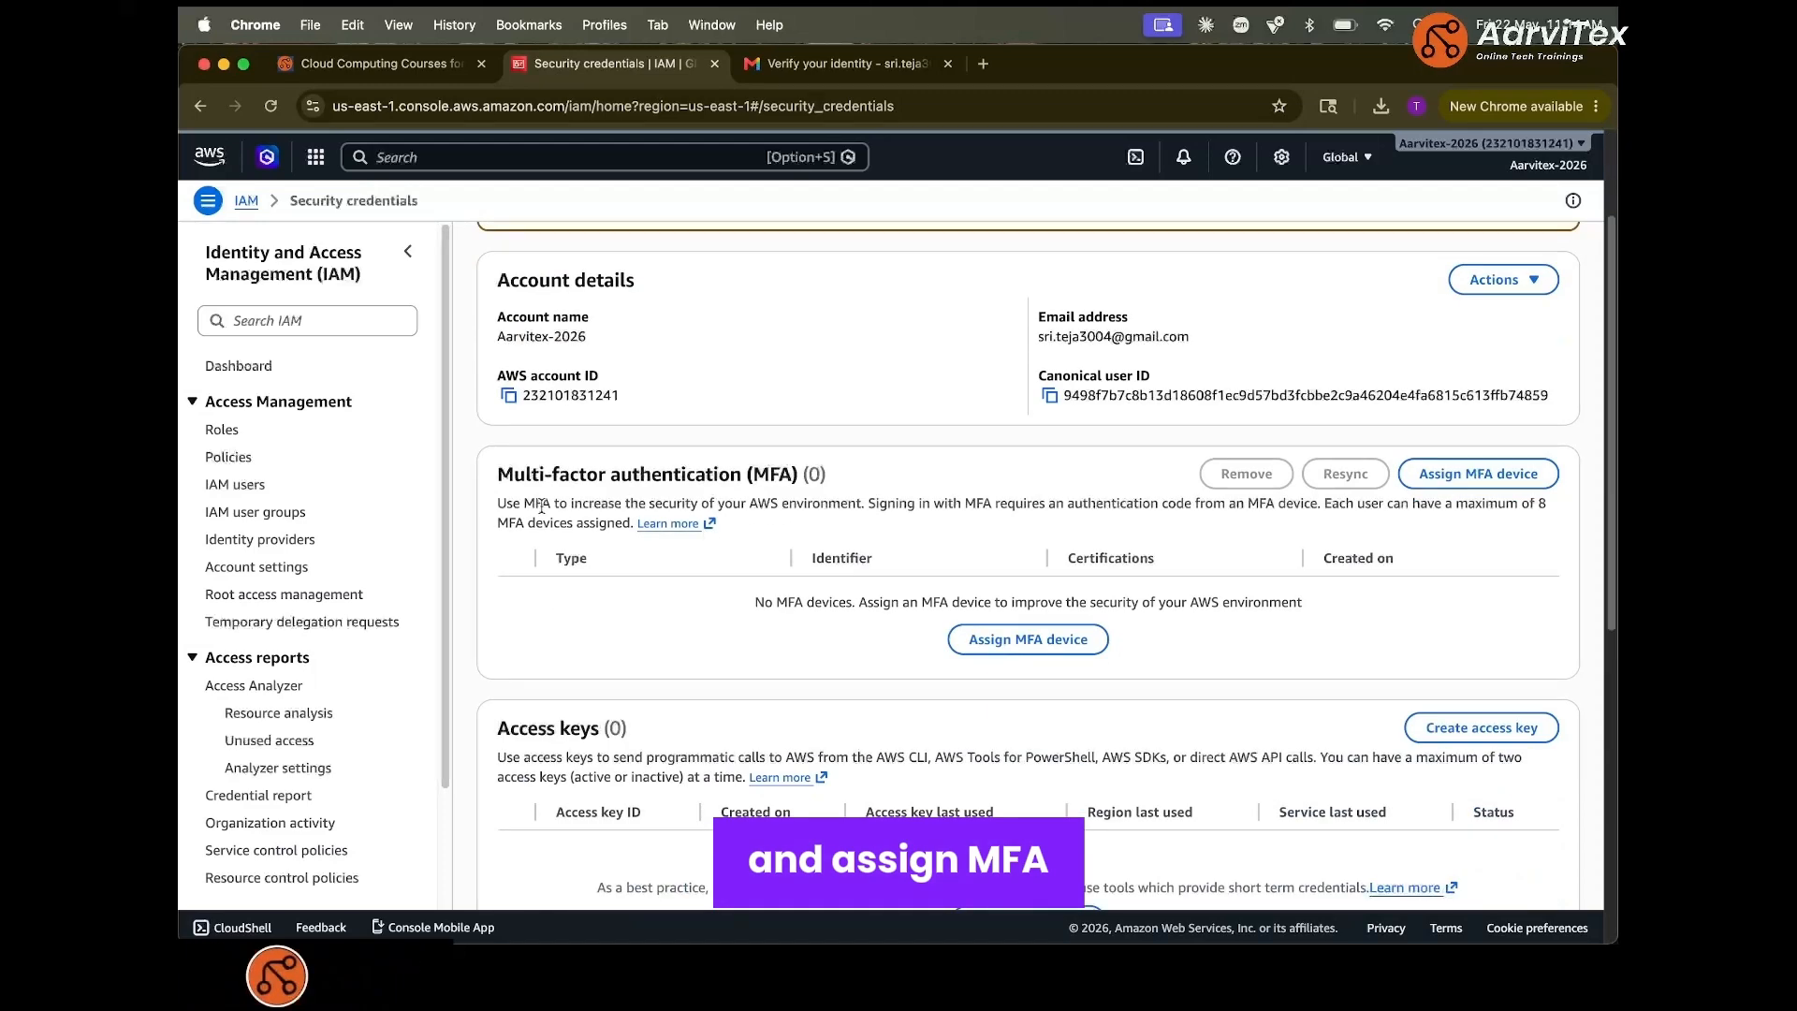
click(1010, 640)
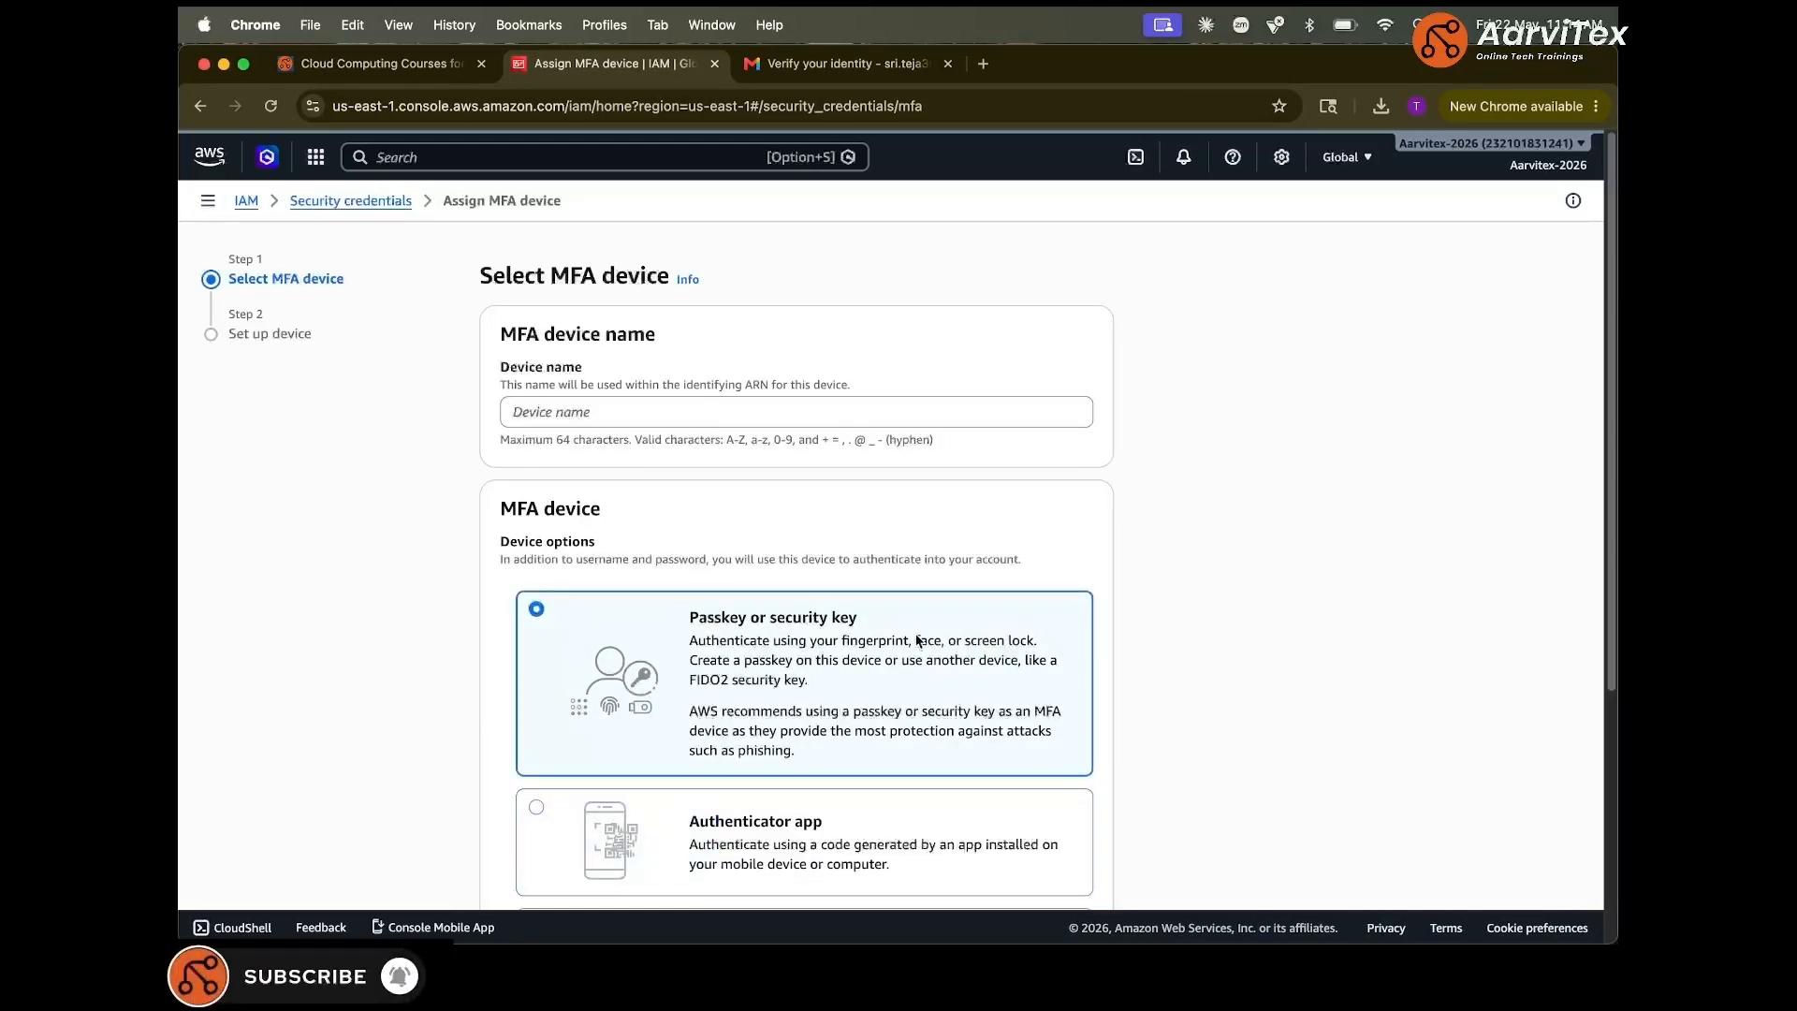
scroll(731, 511, down, 1)
scroll(729, 511, down, 2)
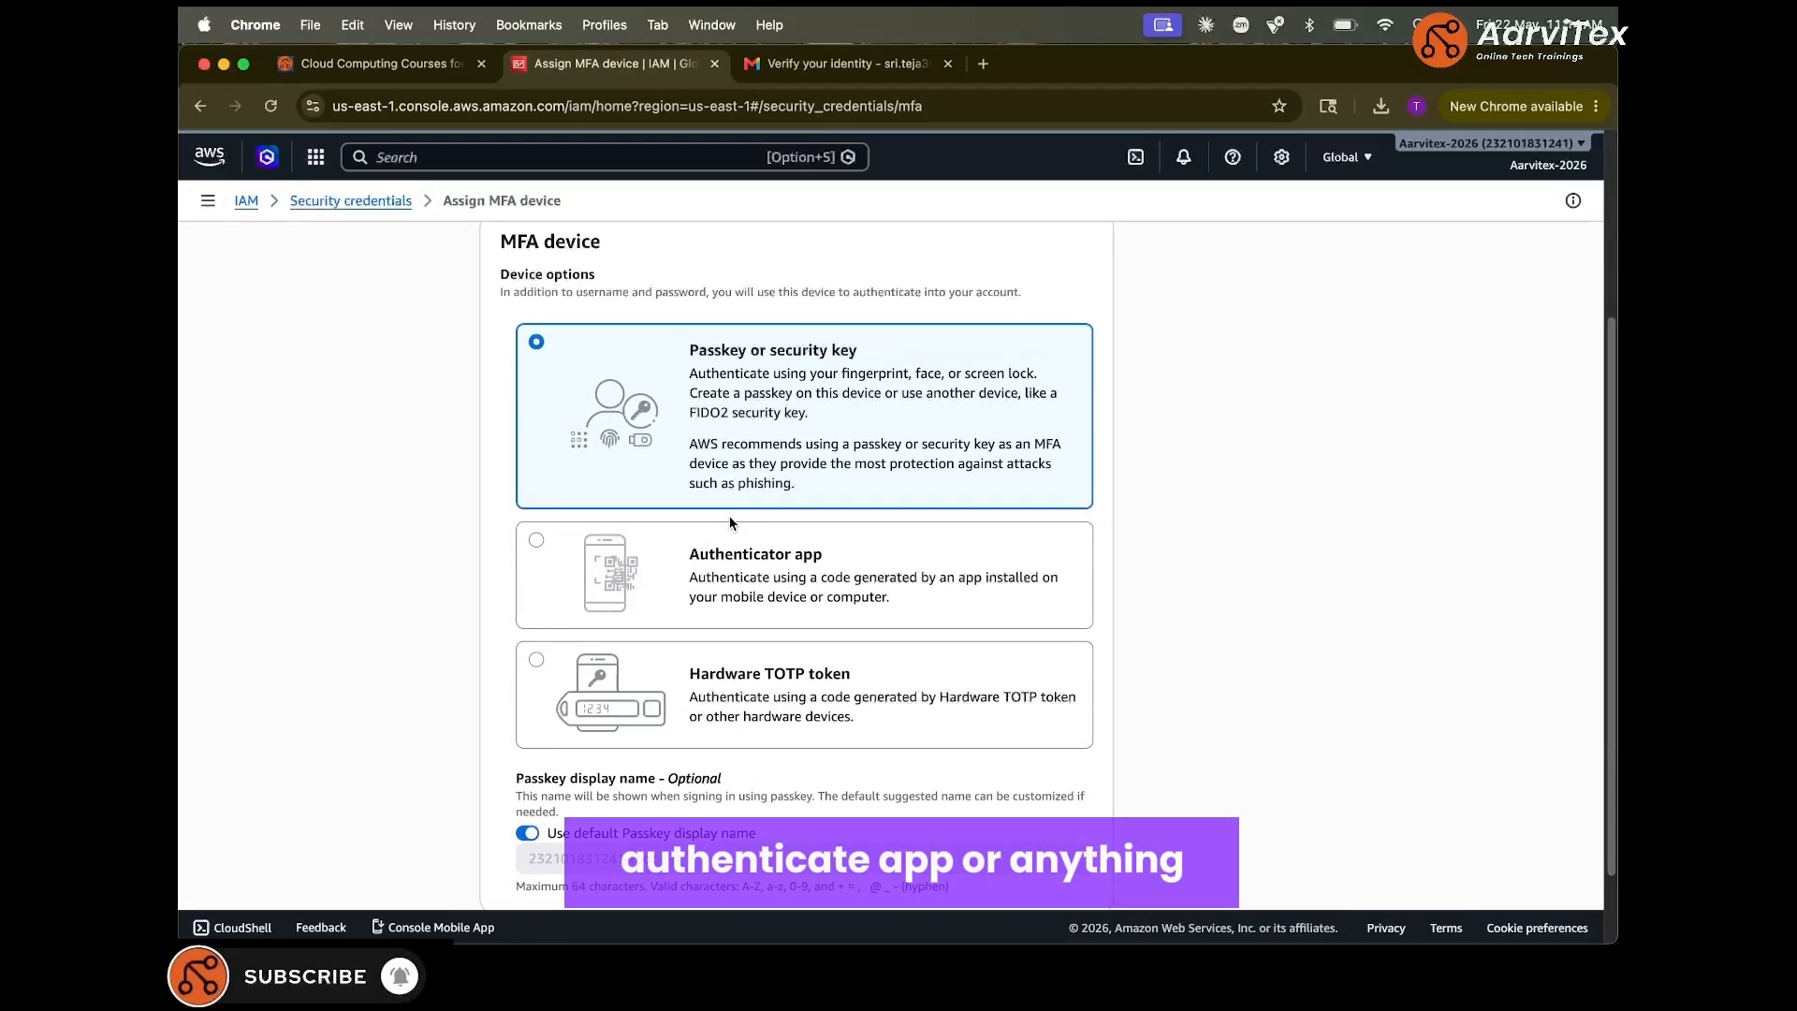
scroll(729, 560, down, 2)
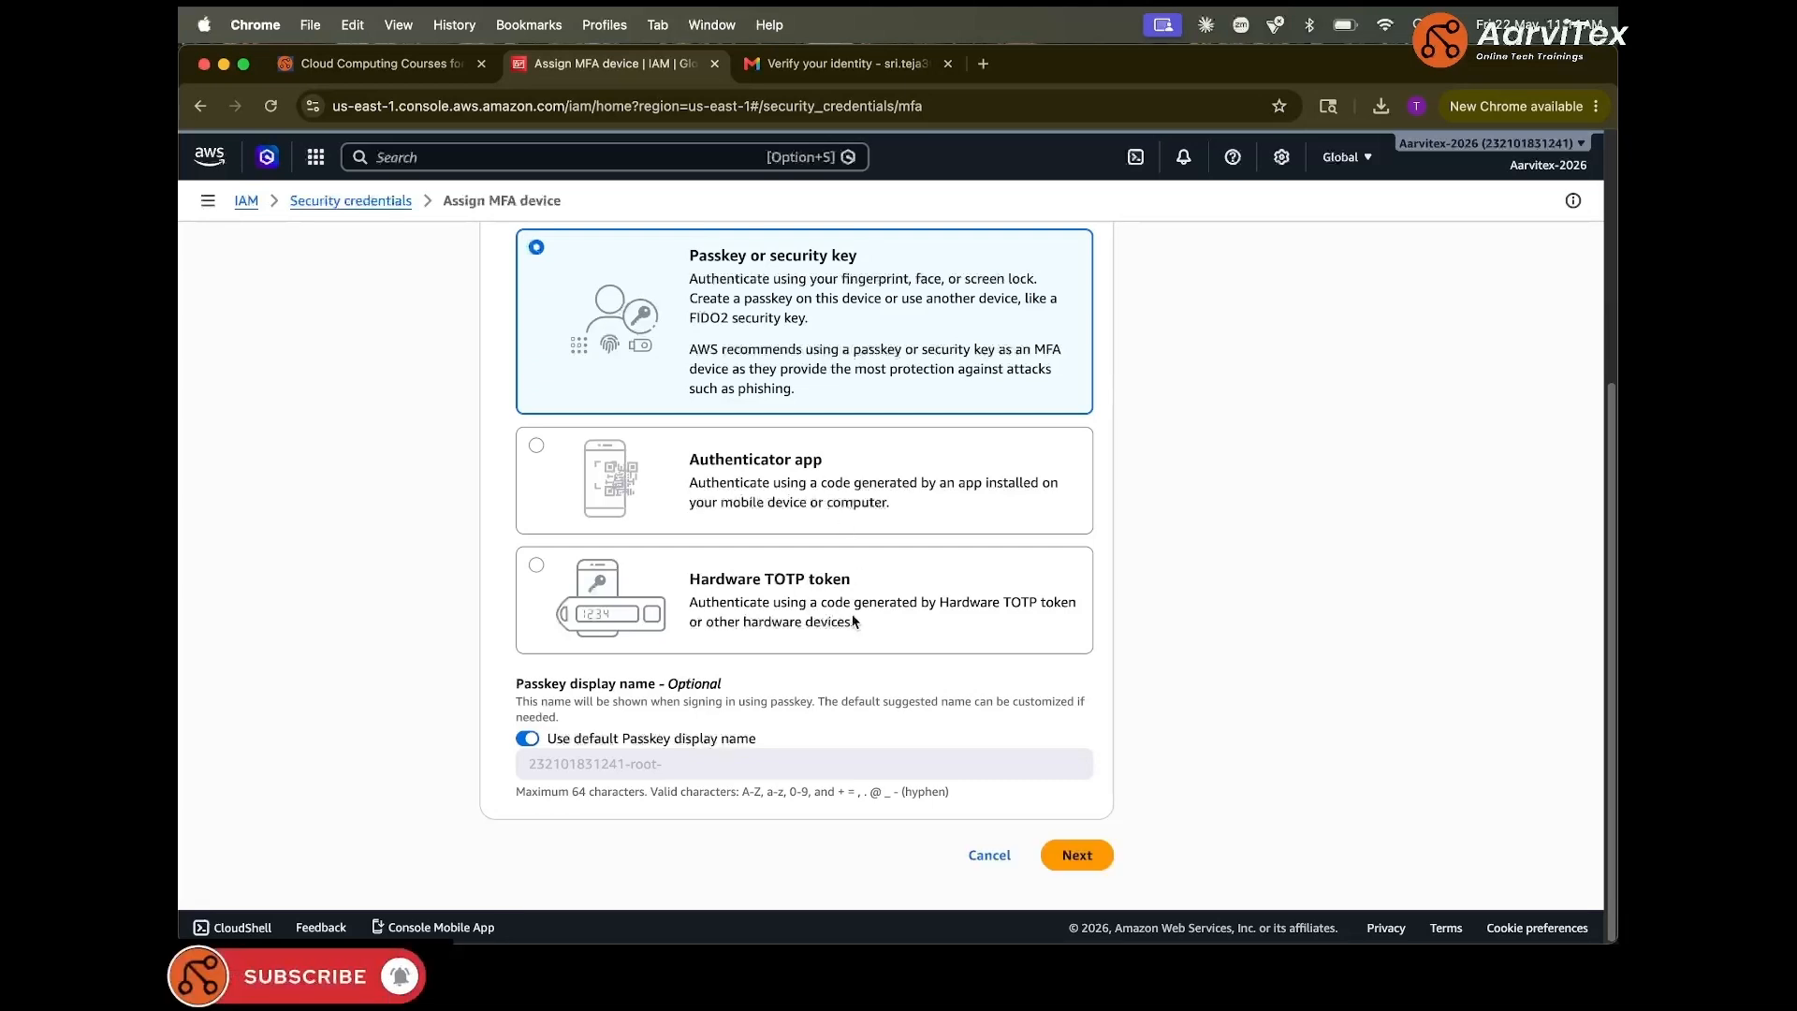
scroll(853, 621, up, 4)
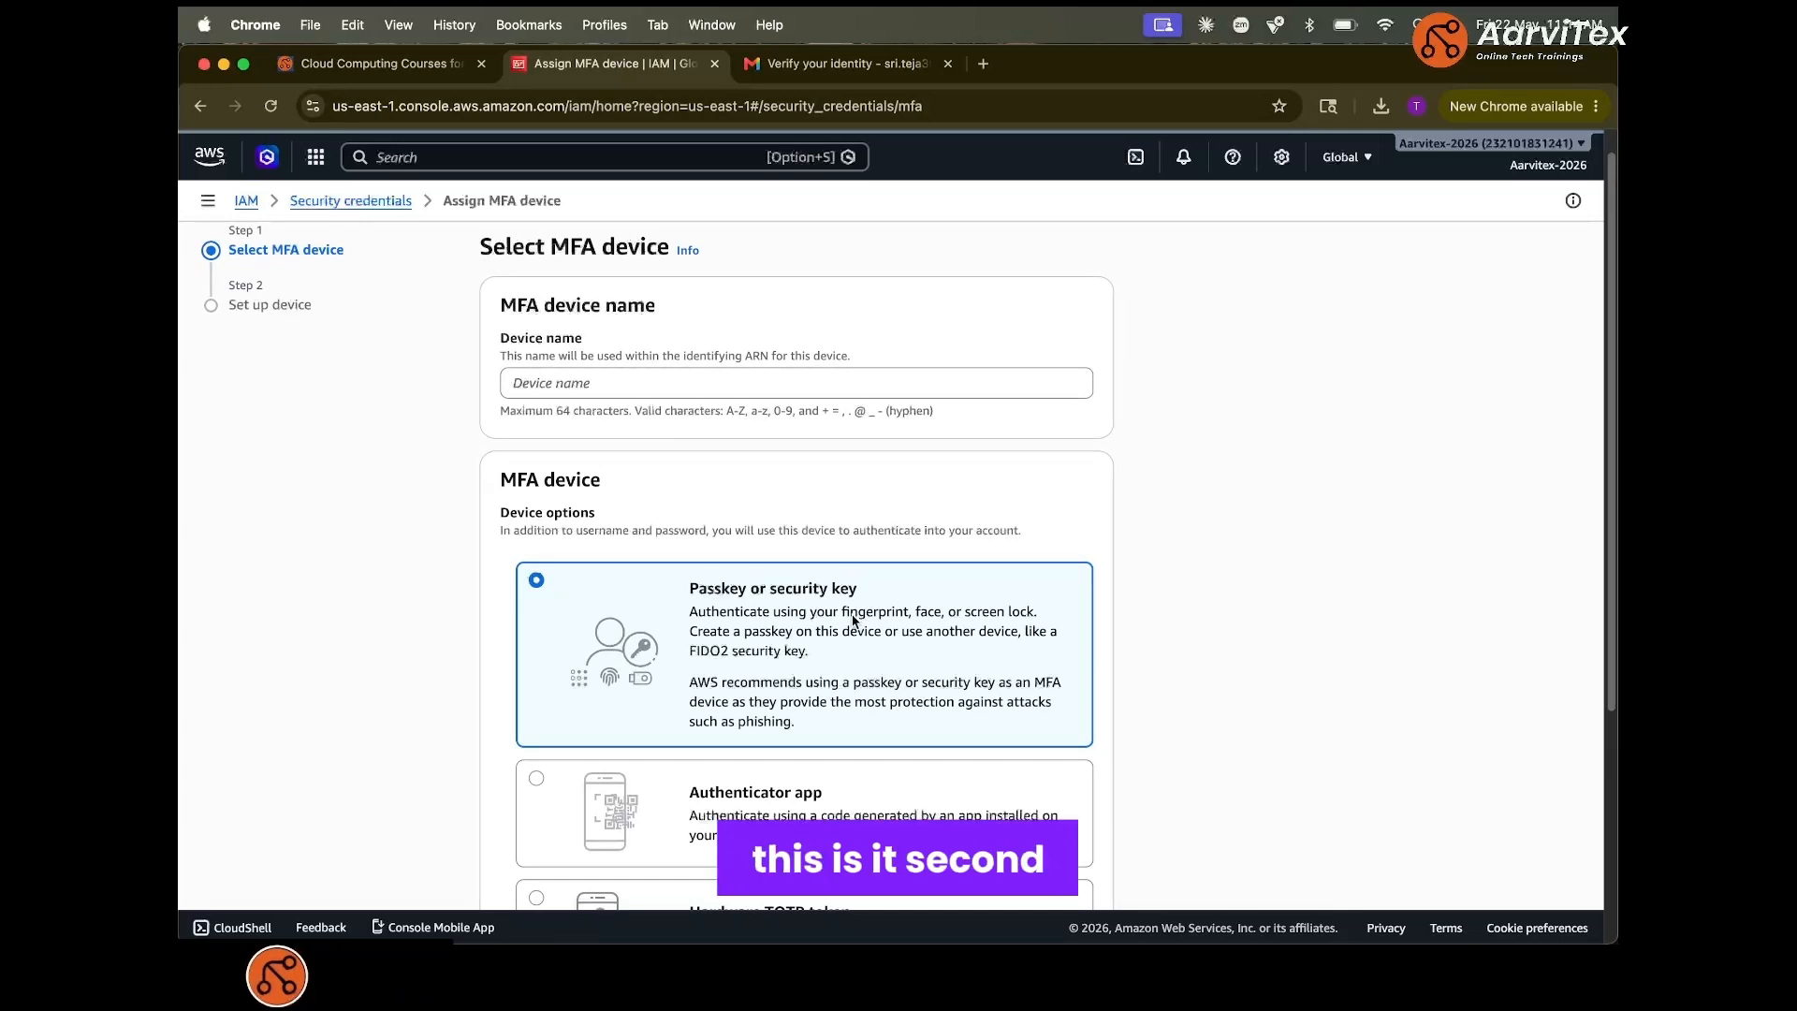
scroll(853, 621, down, 2)
scroll(853, 621, down, 2)
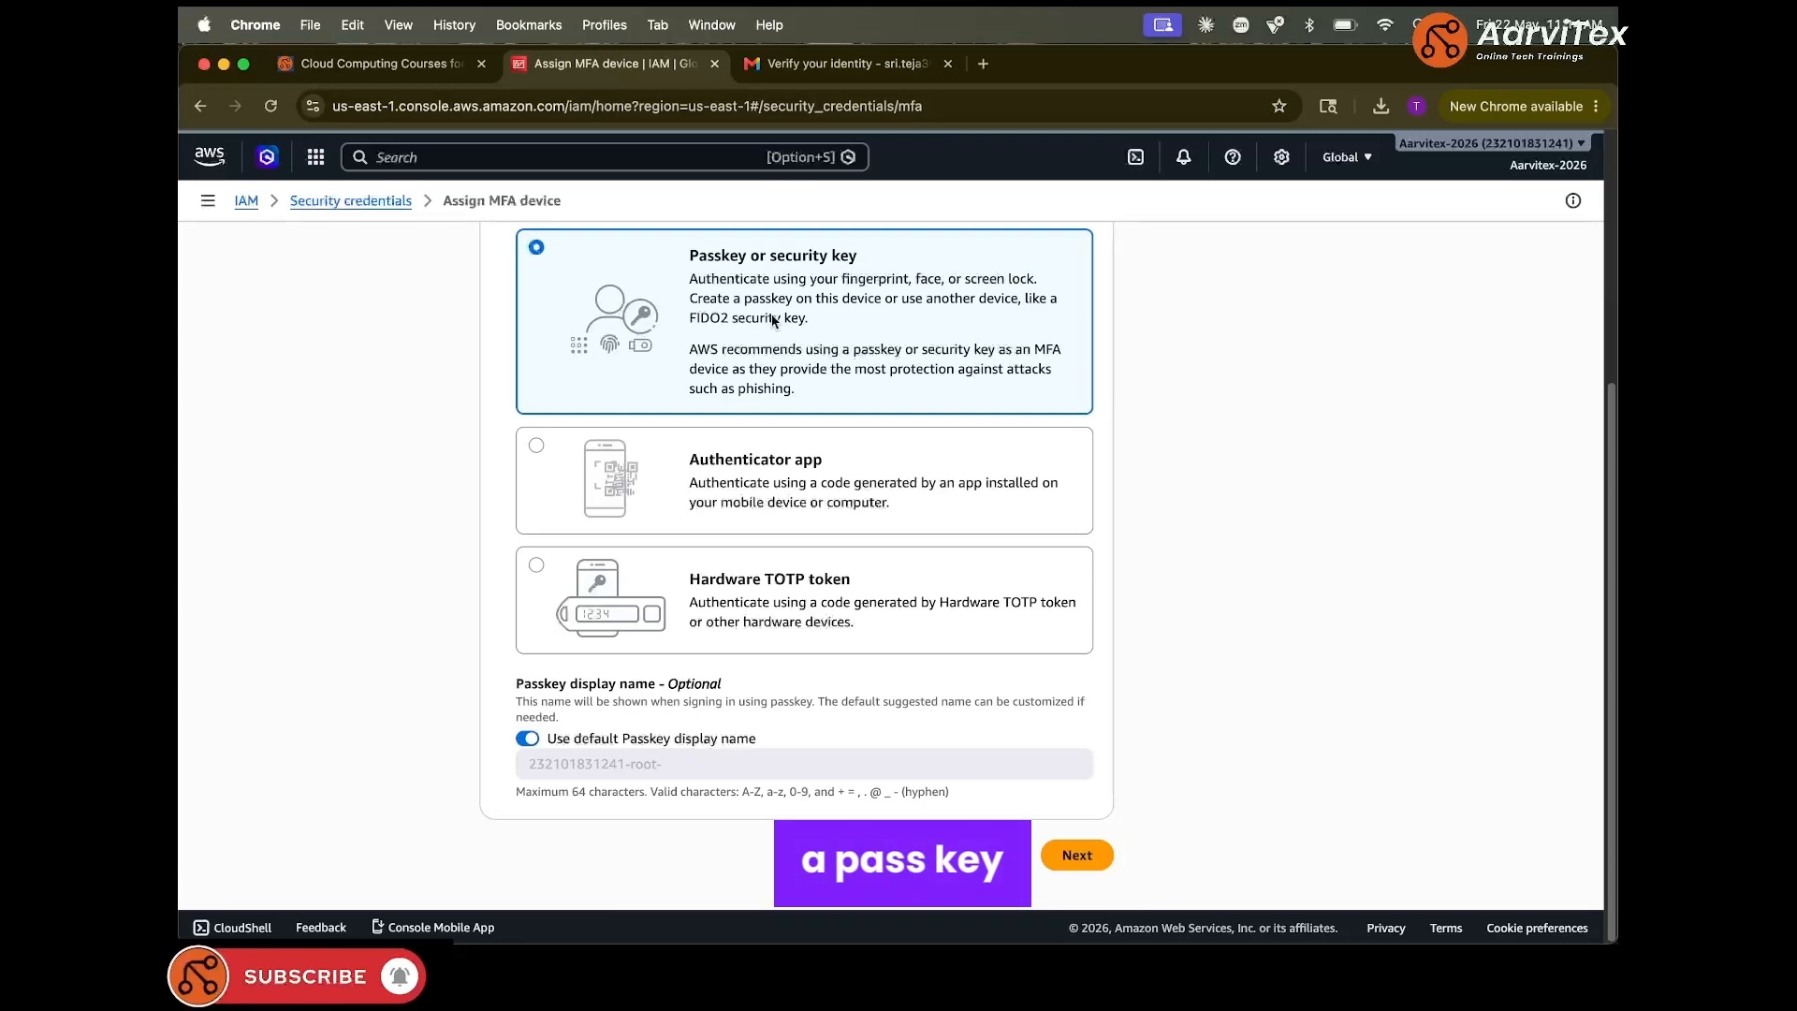
Step: Name the device Aarvitex as a passkey or security key, then choose to save the passkey elsewhere
click(1071, 855)
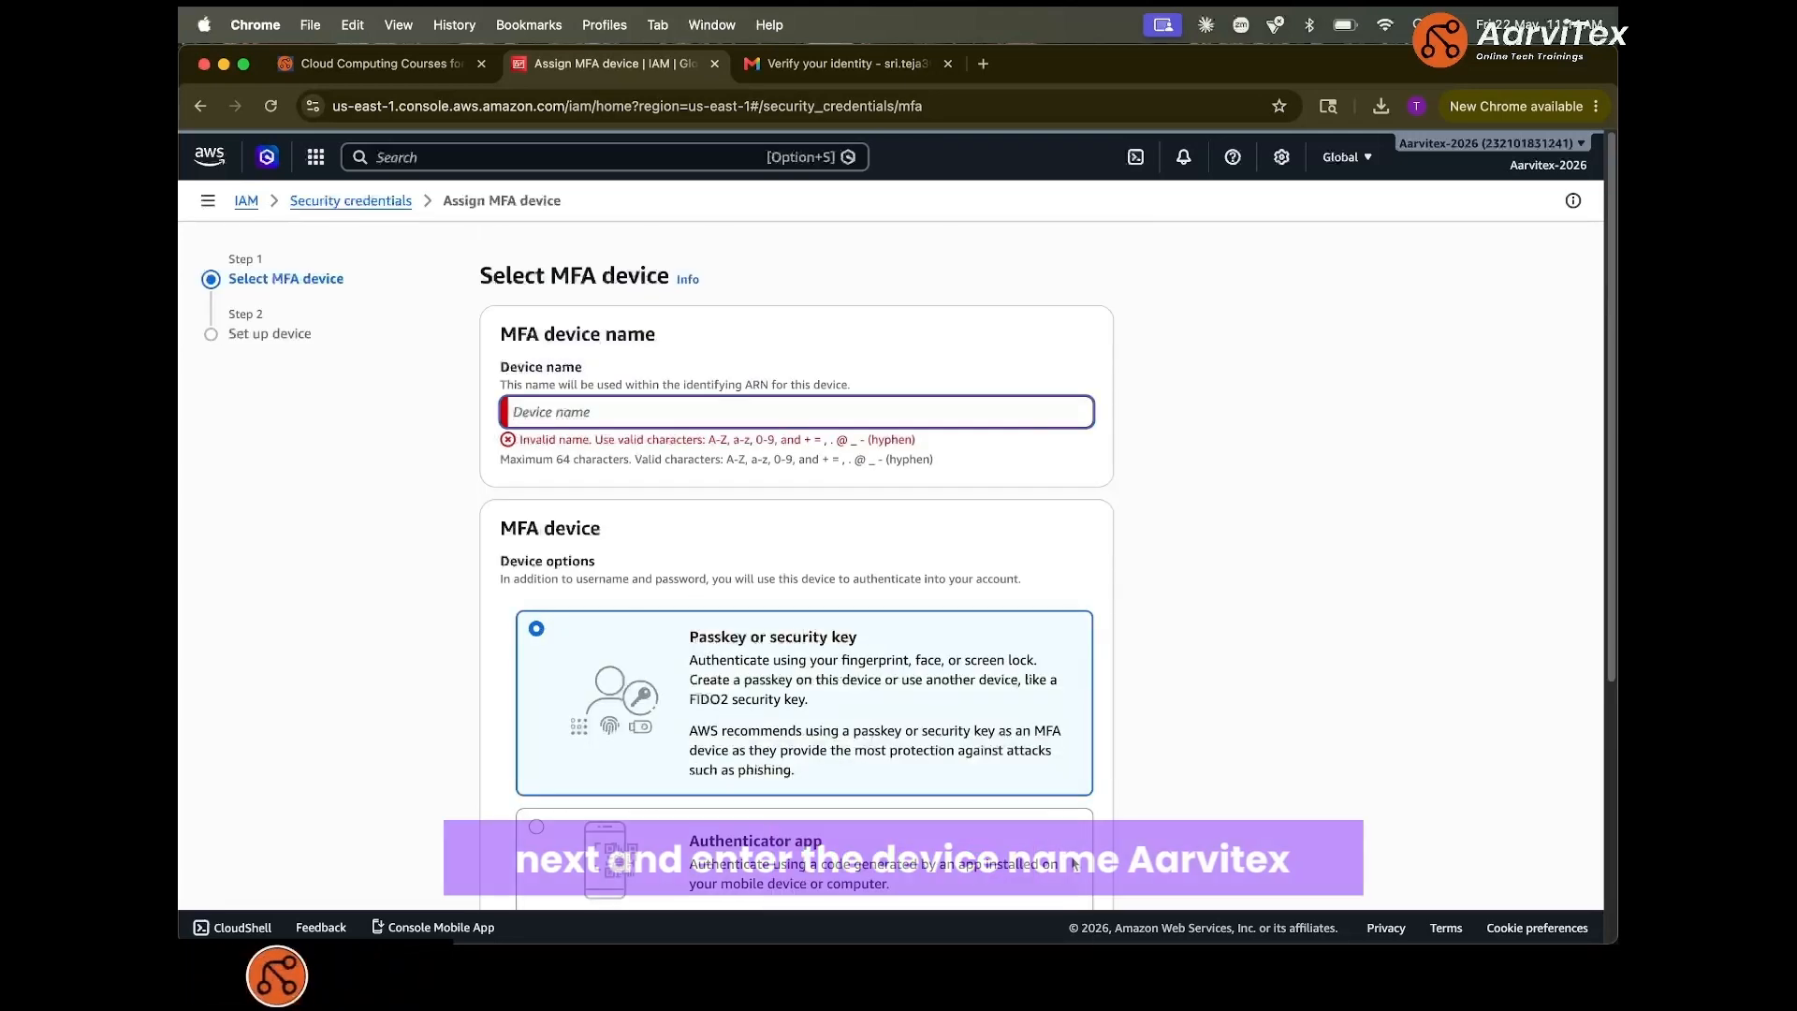
text(Aarvuit)
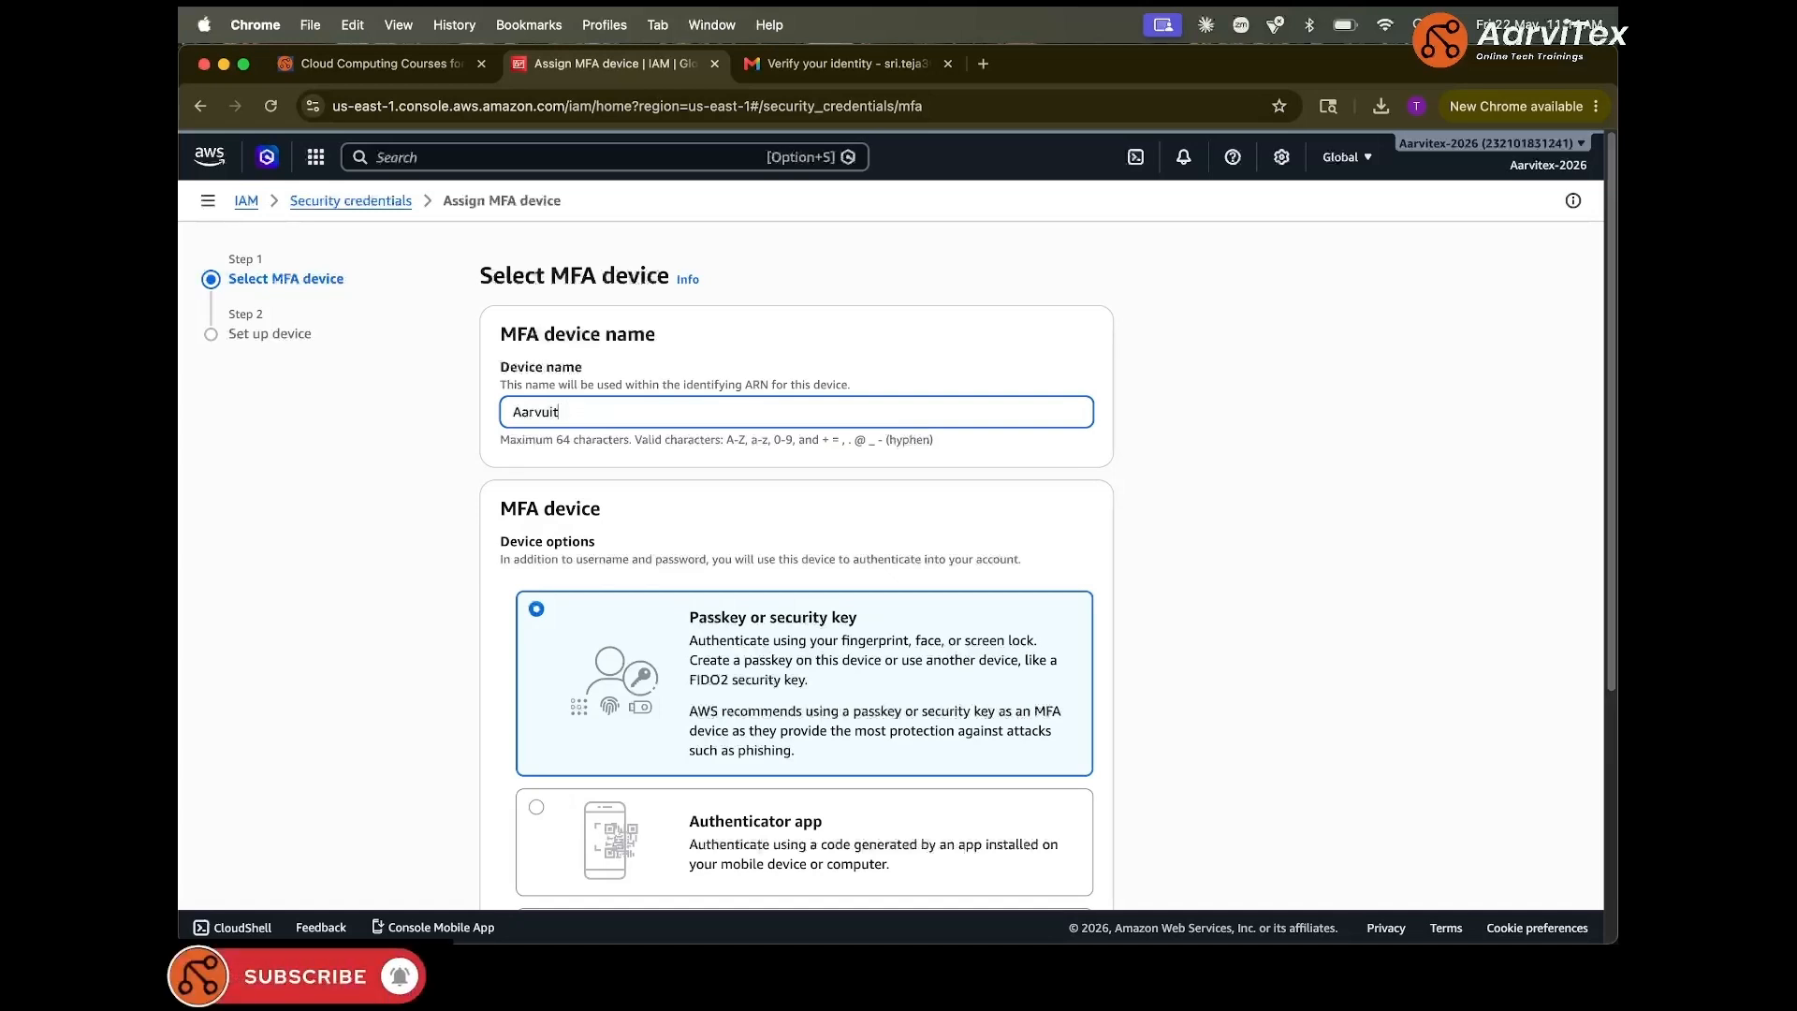
text(exx)
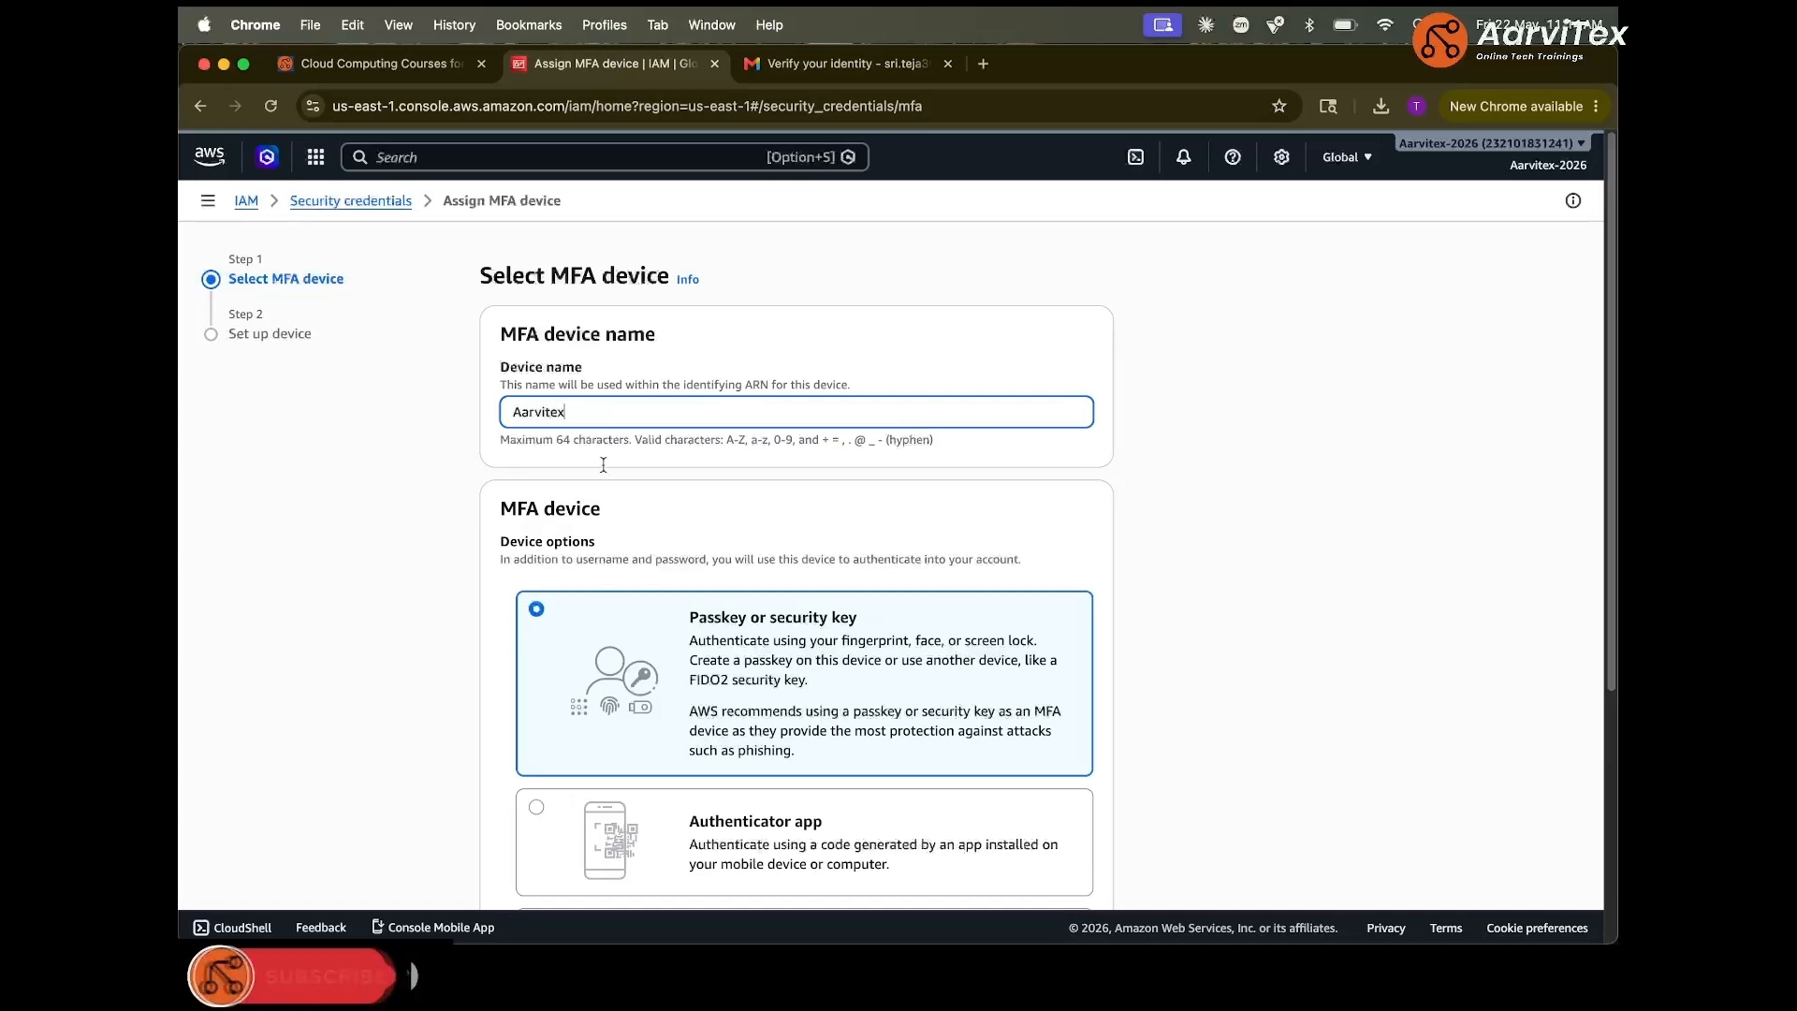
scroll(631, 488, down, 4)
click(1067, 855)
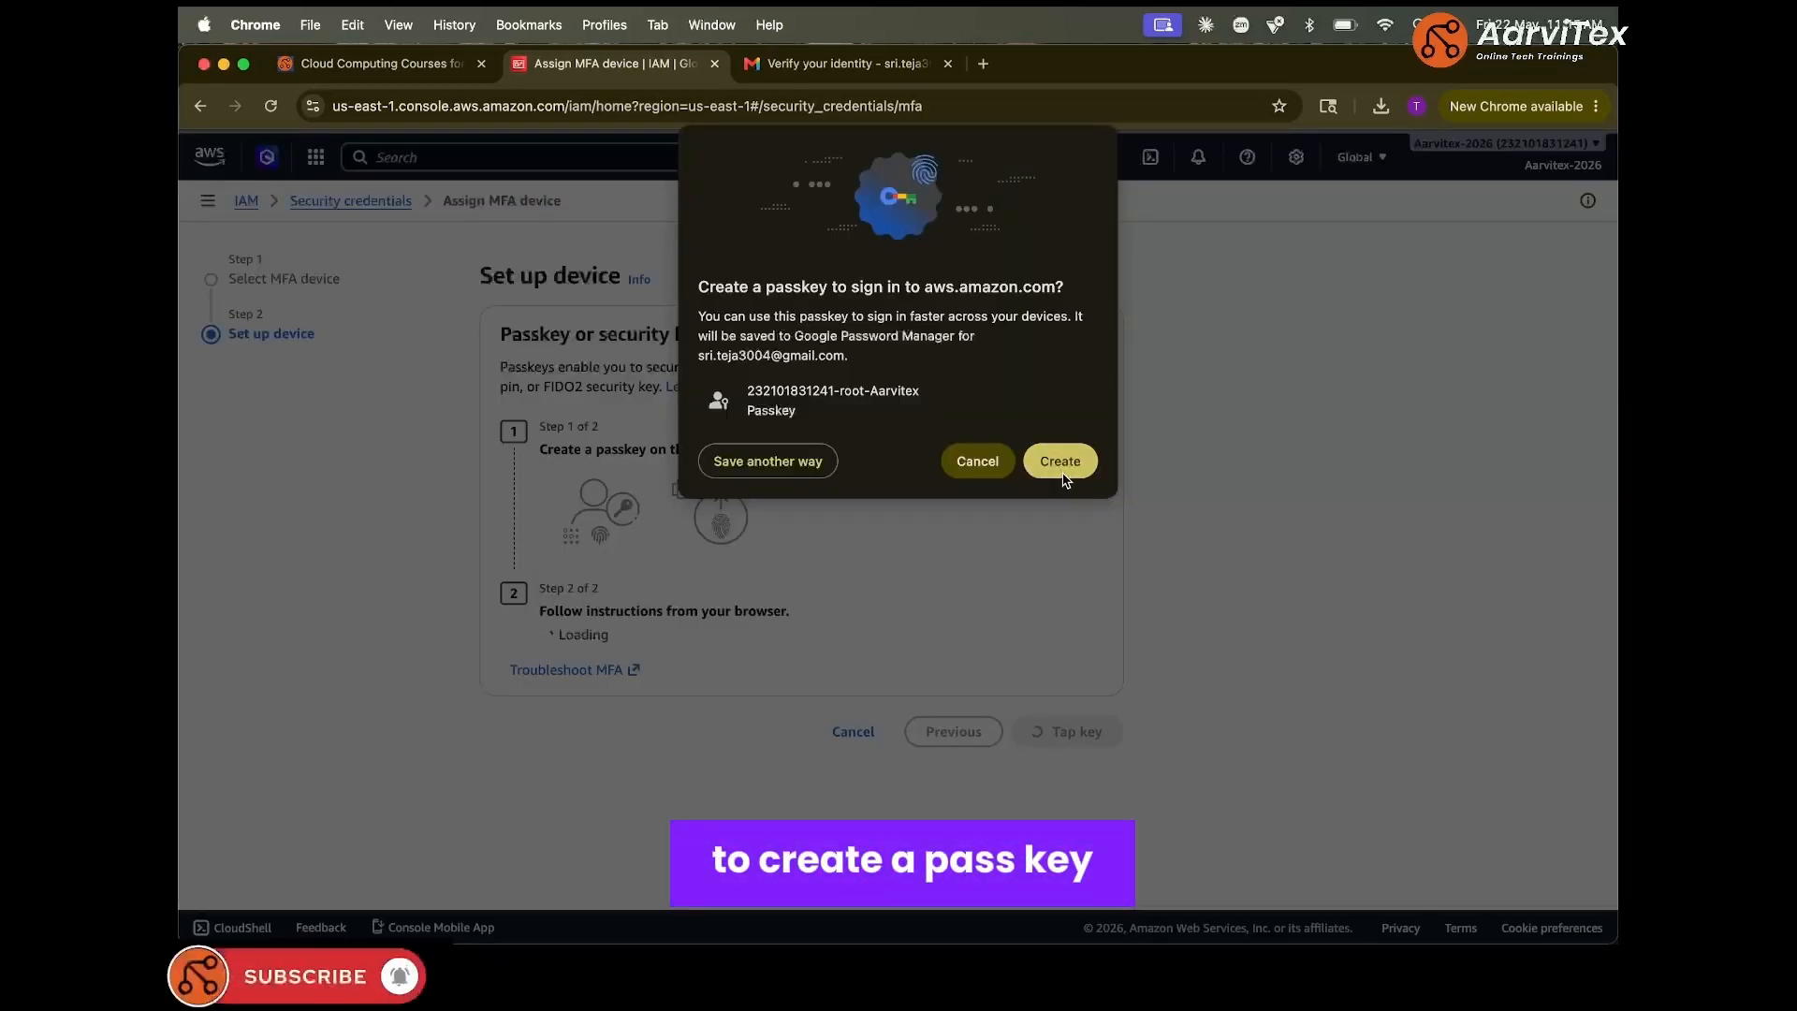
click(804, 464)
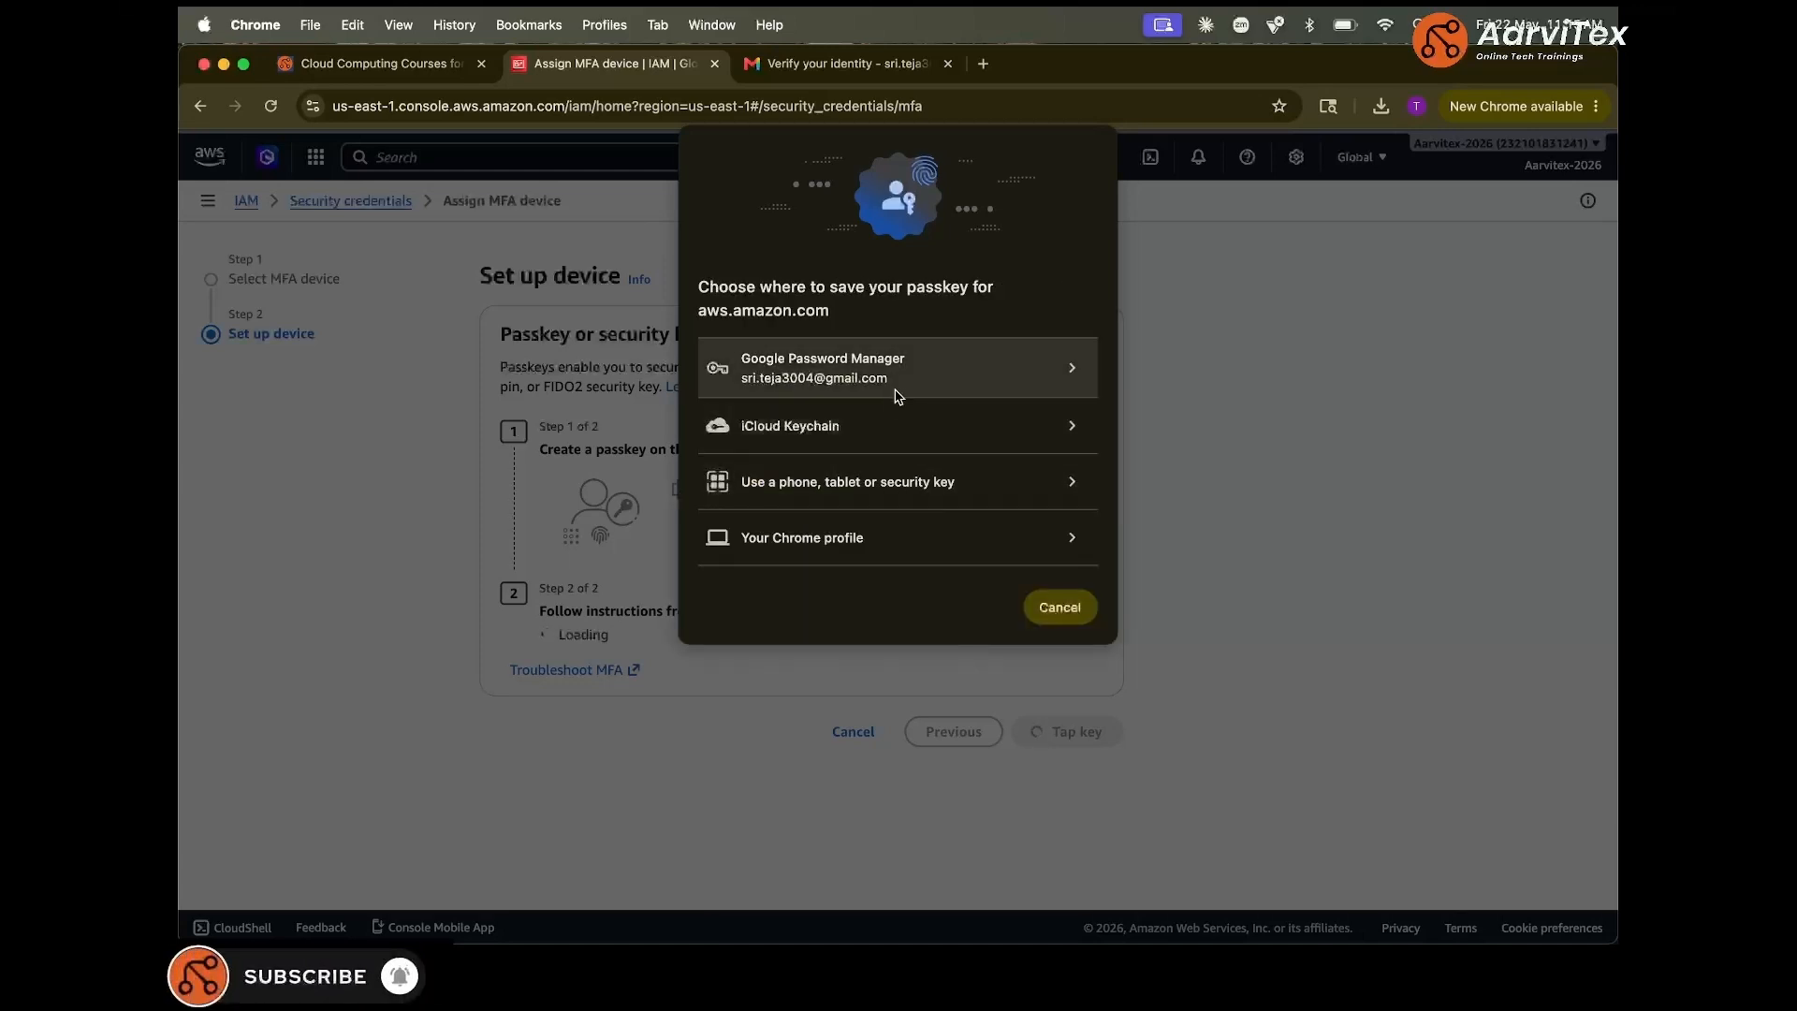
Step: Save the passkey to iCloud Keychain, completing the root user's passkey MFA assignment
click(917, 442)
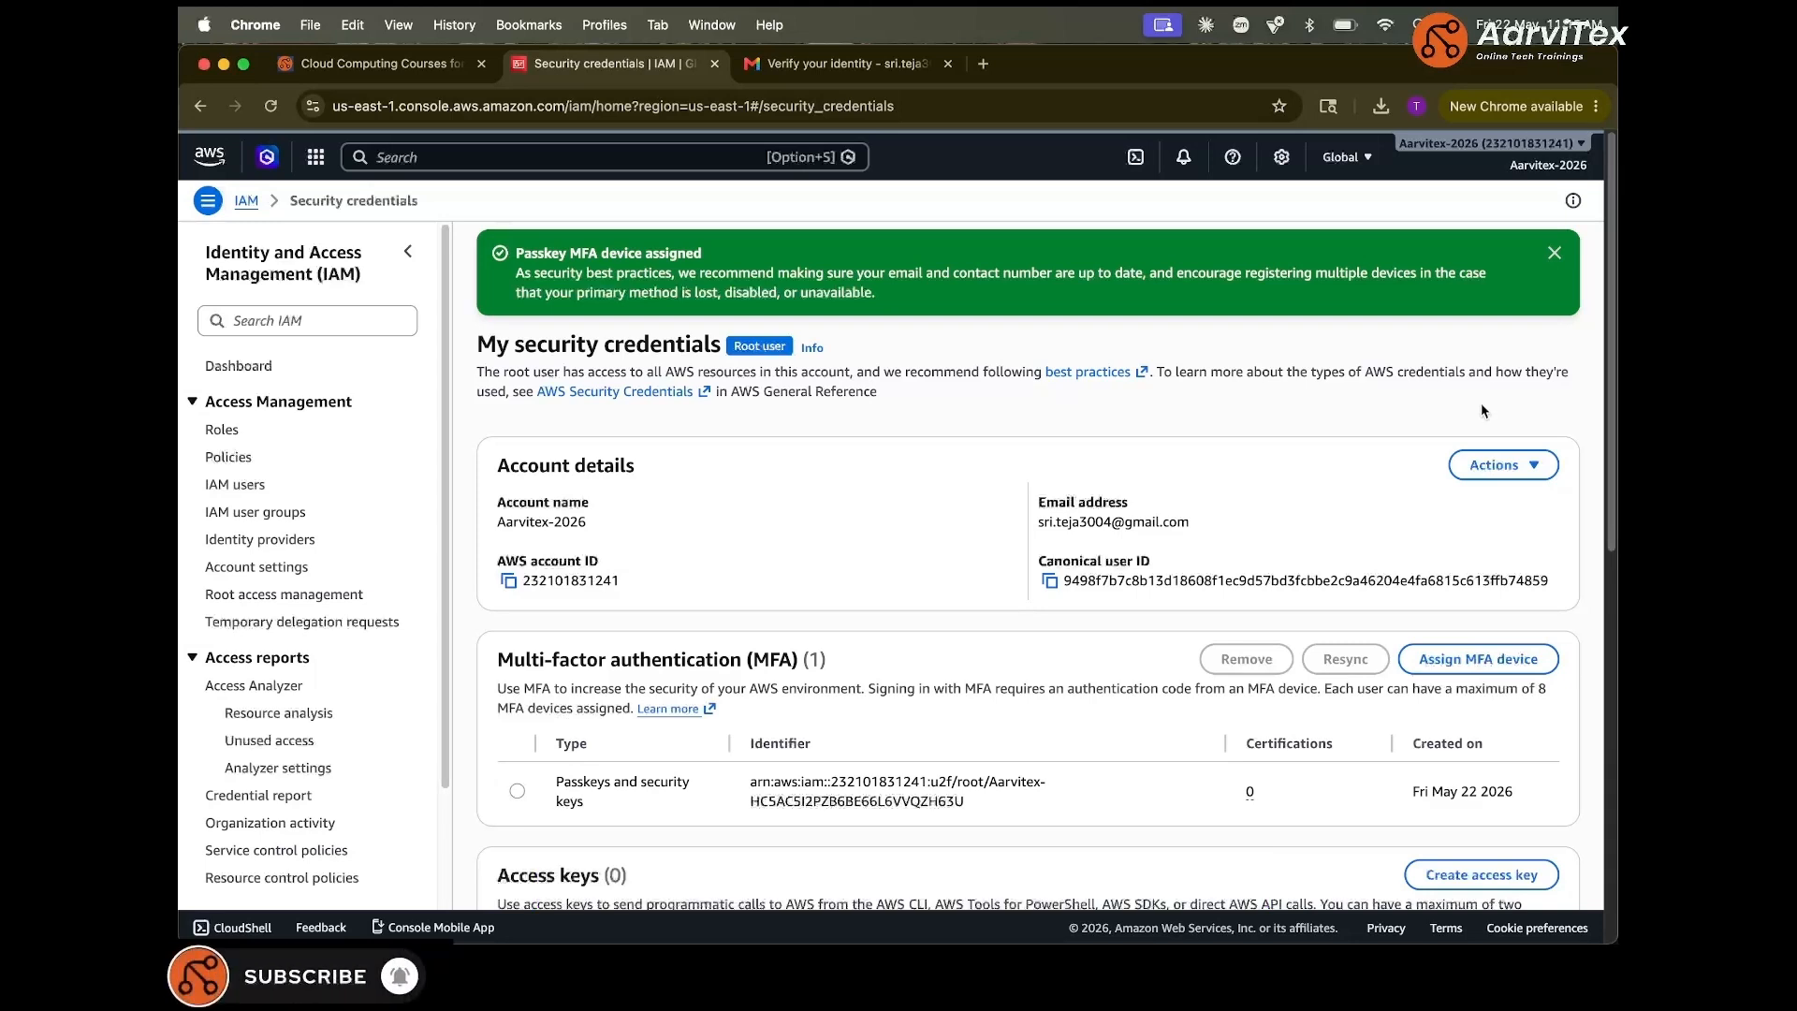
Step: Close the Gmail verification tab and load aws.amazon.com/free in a new tab
click(948, 63)
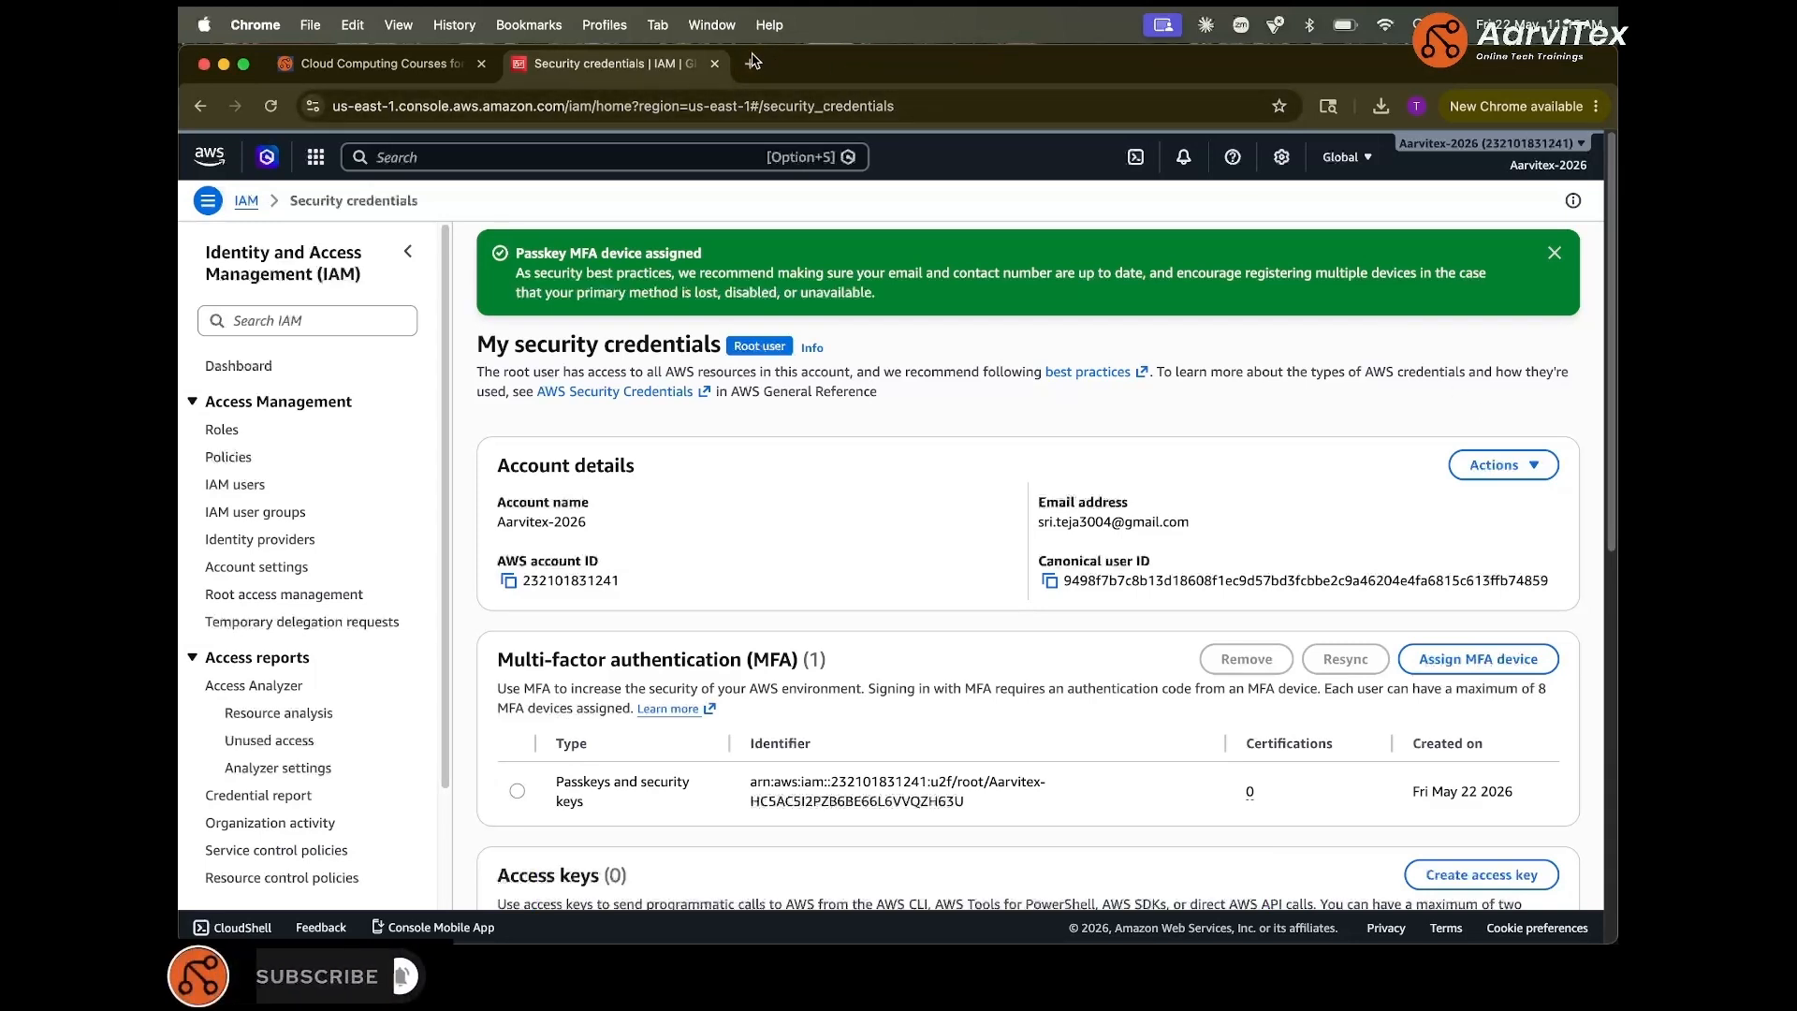
click(750, 64)
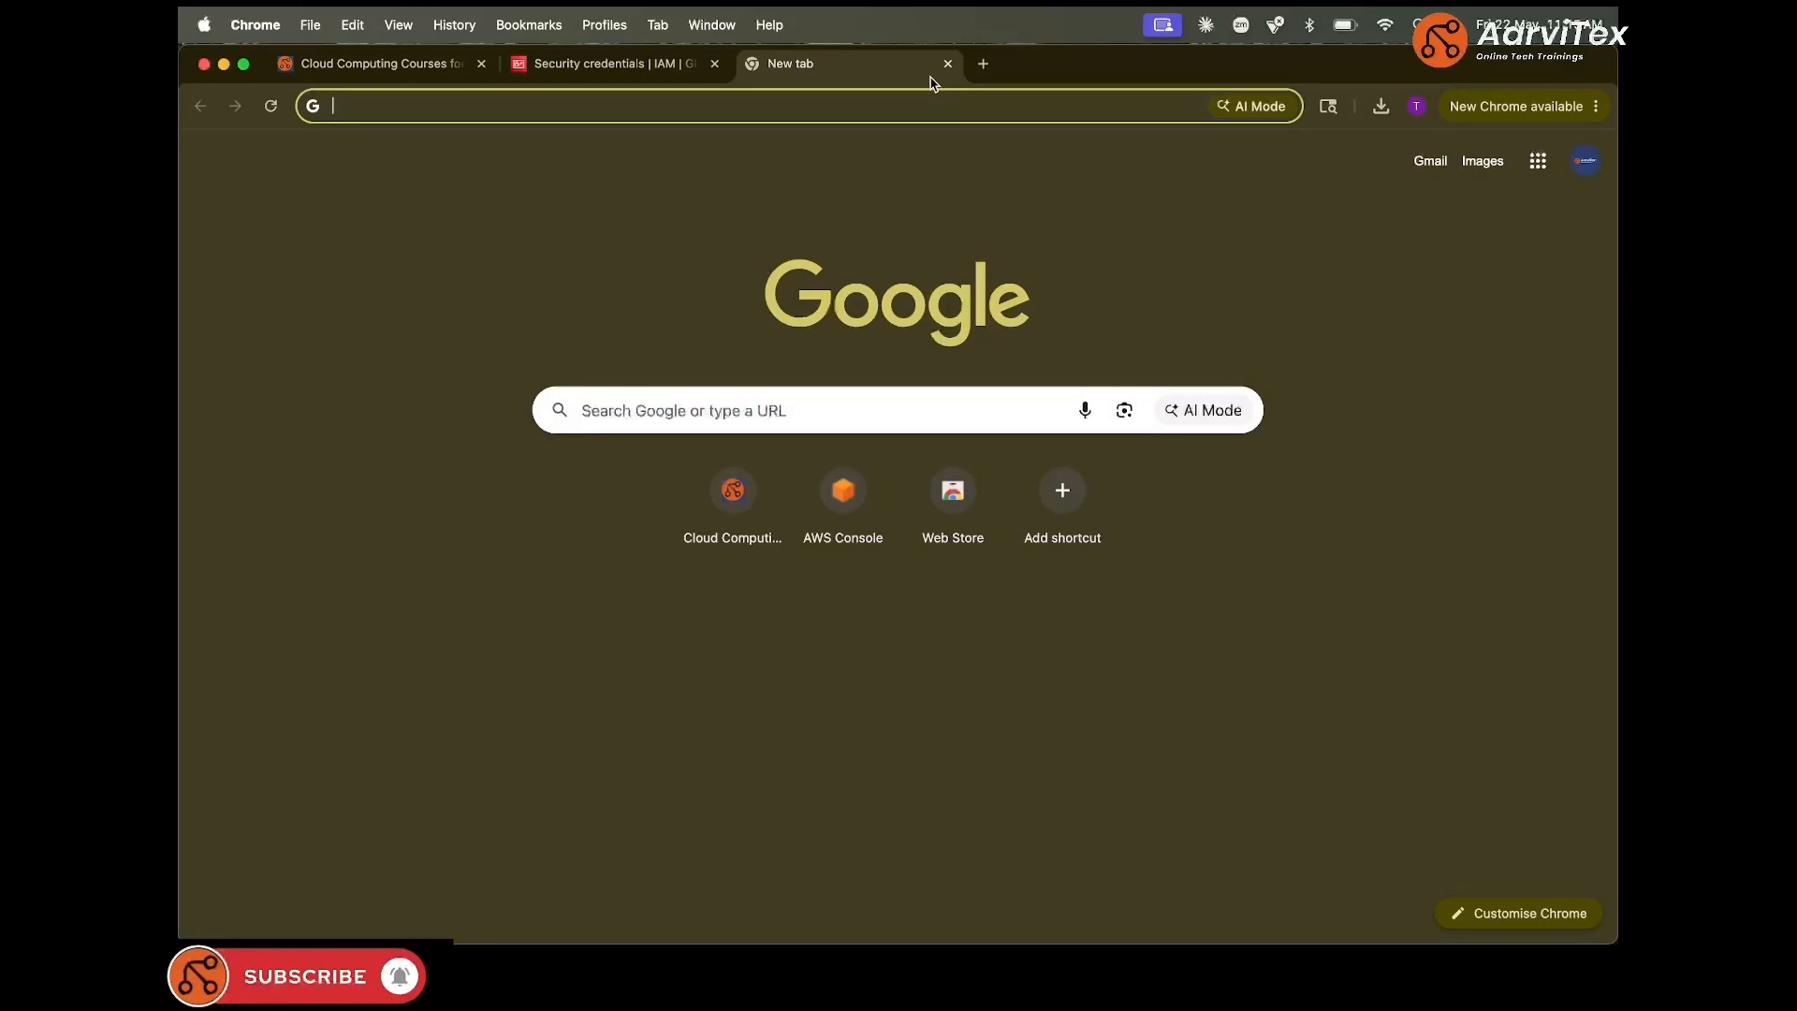
text(aw)
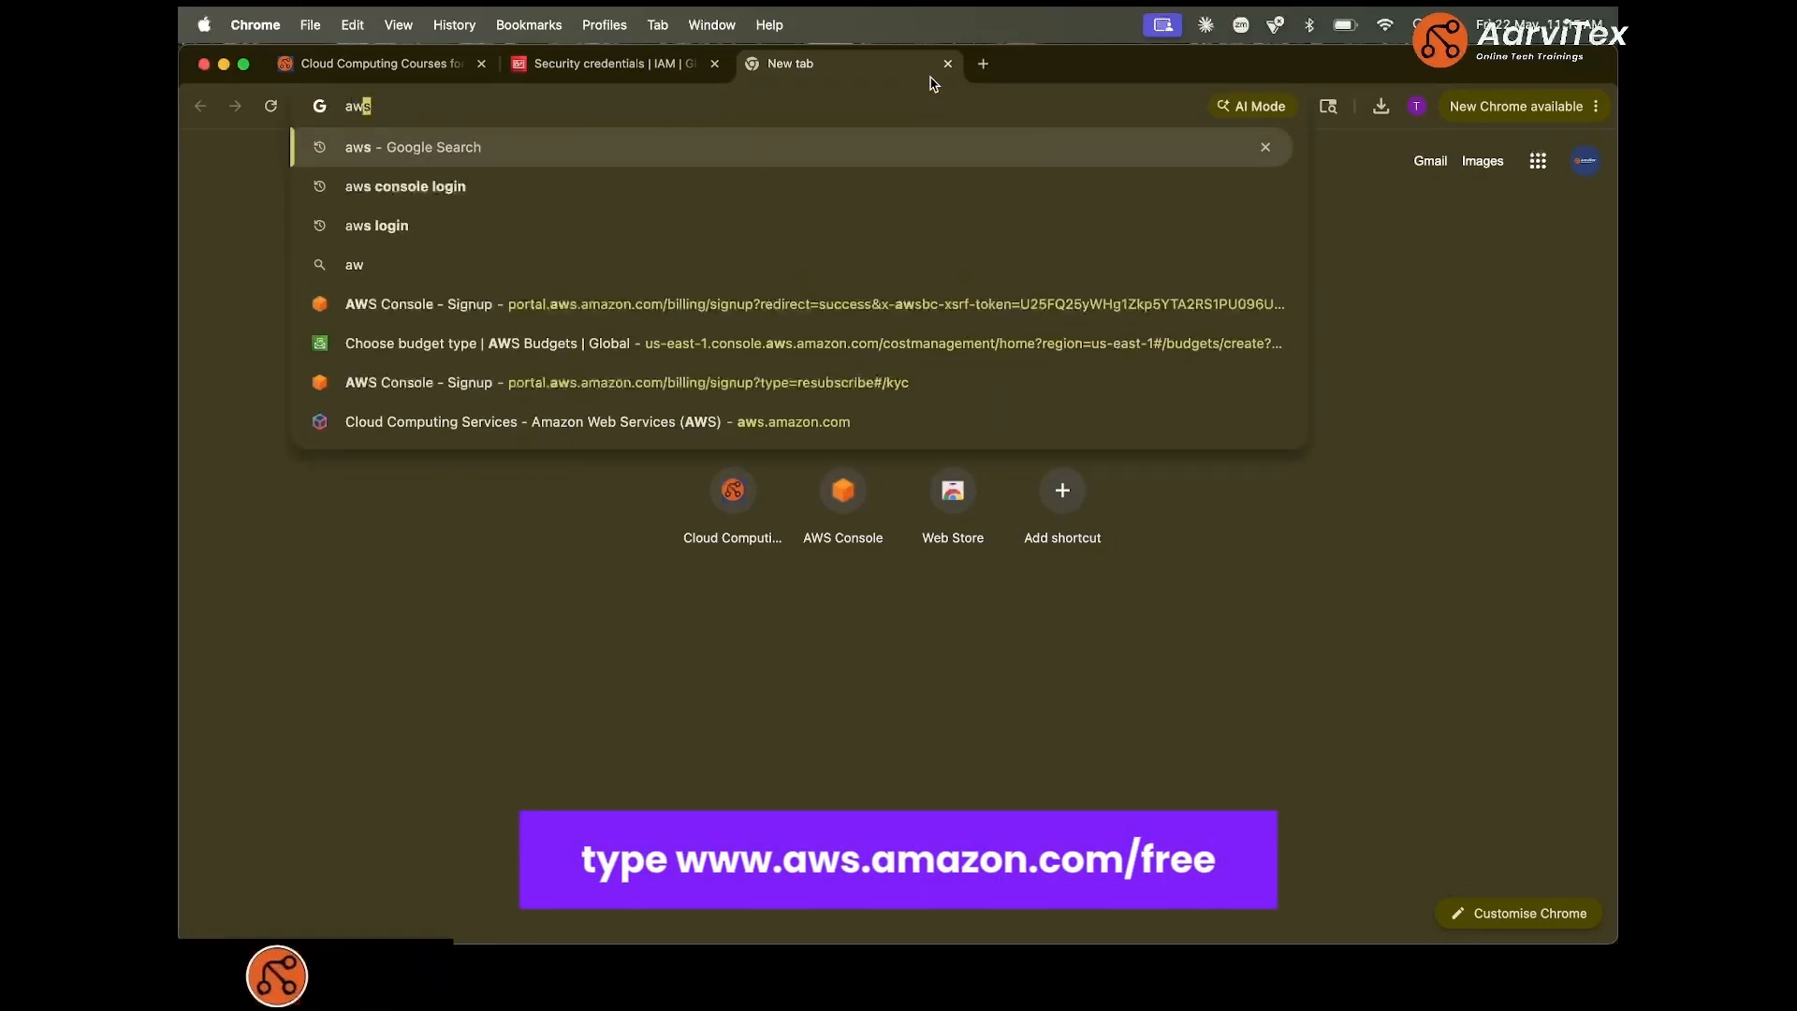
text(s.amax]zon)
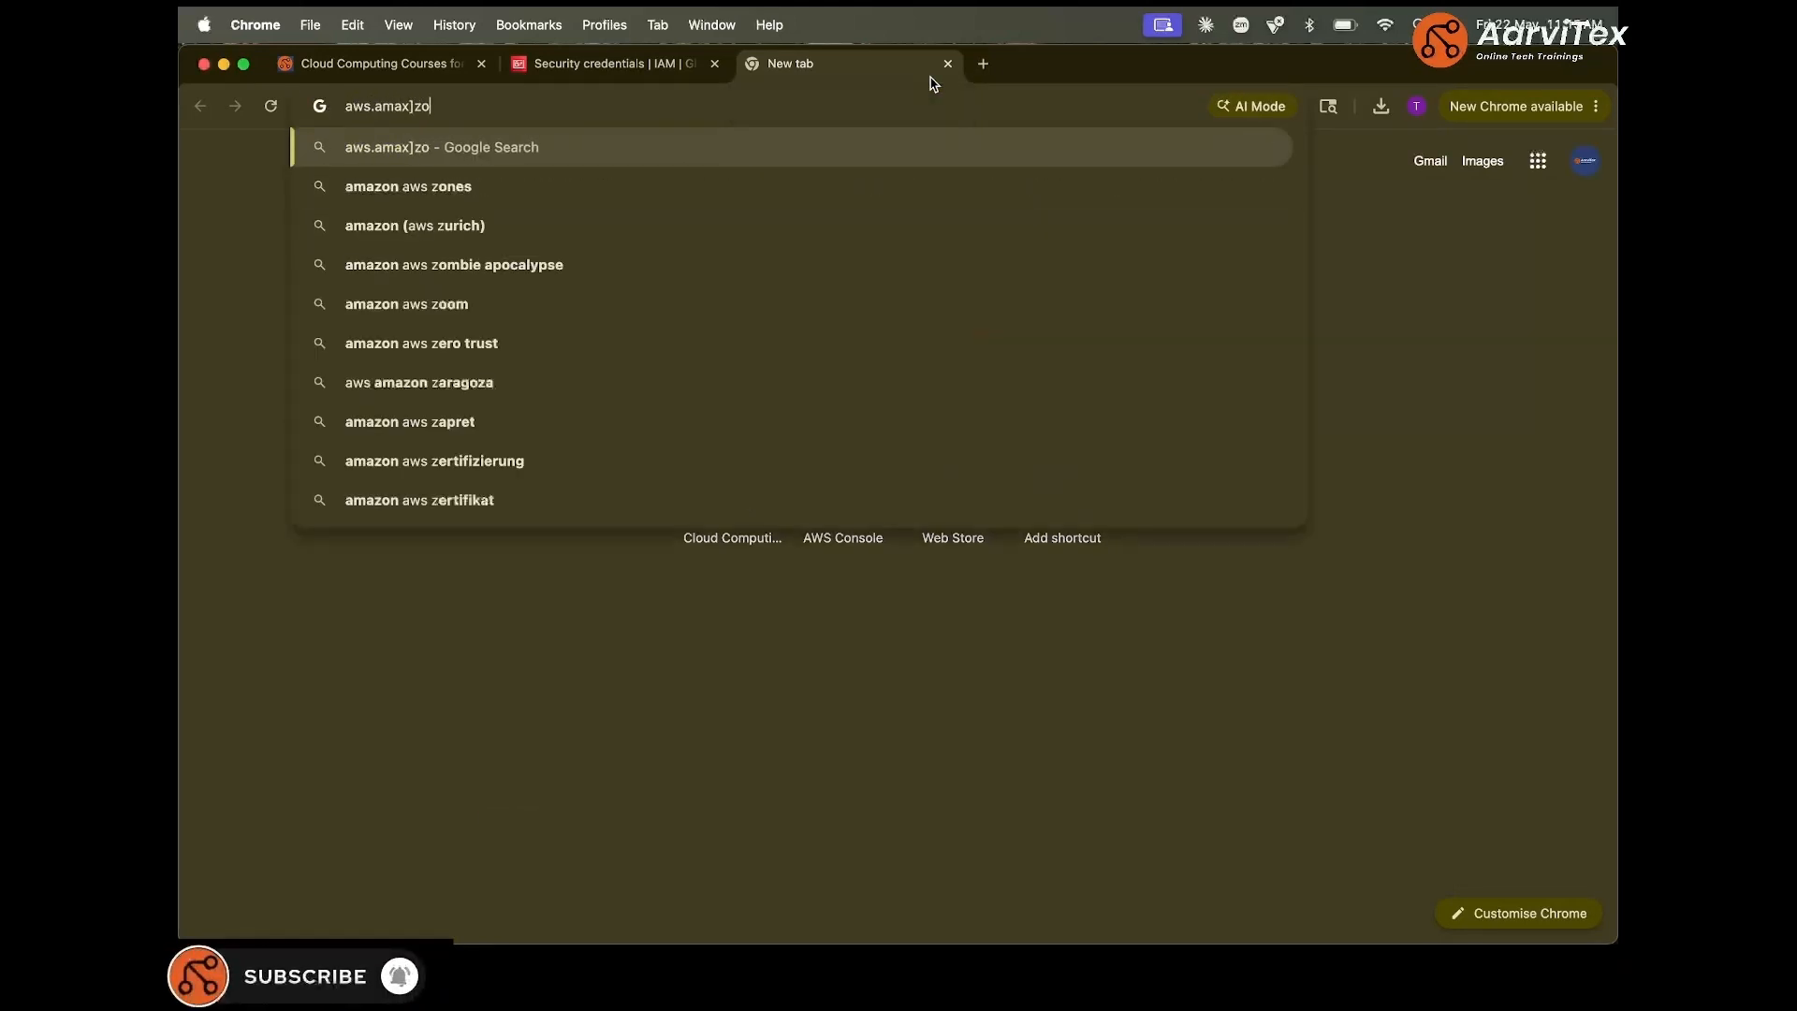
key(BackSpace)
key(BackSpace)
key(BackSpace)
key(BackSpace)
key(BackSpace)
text(z)
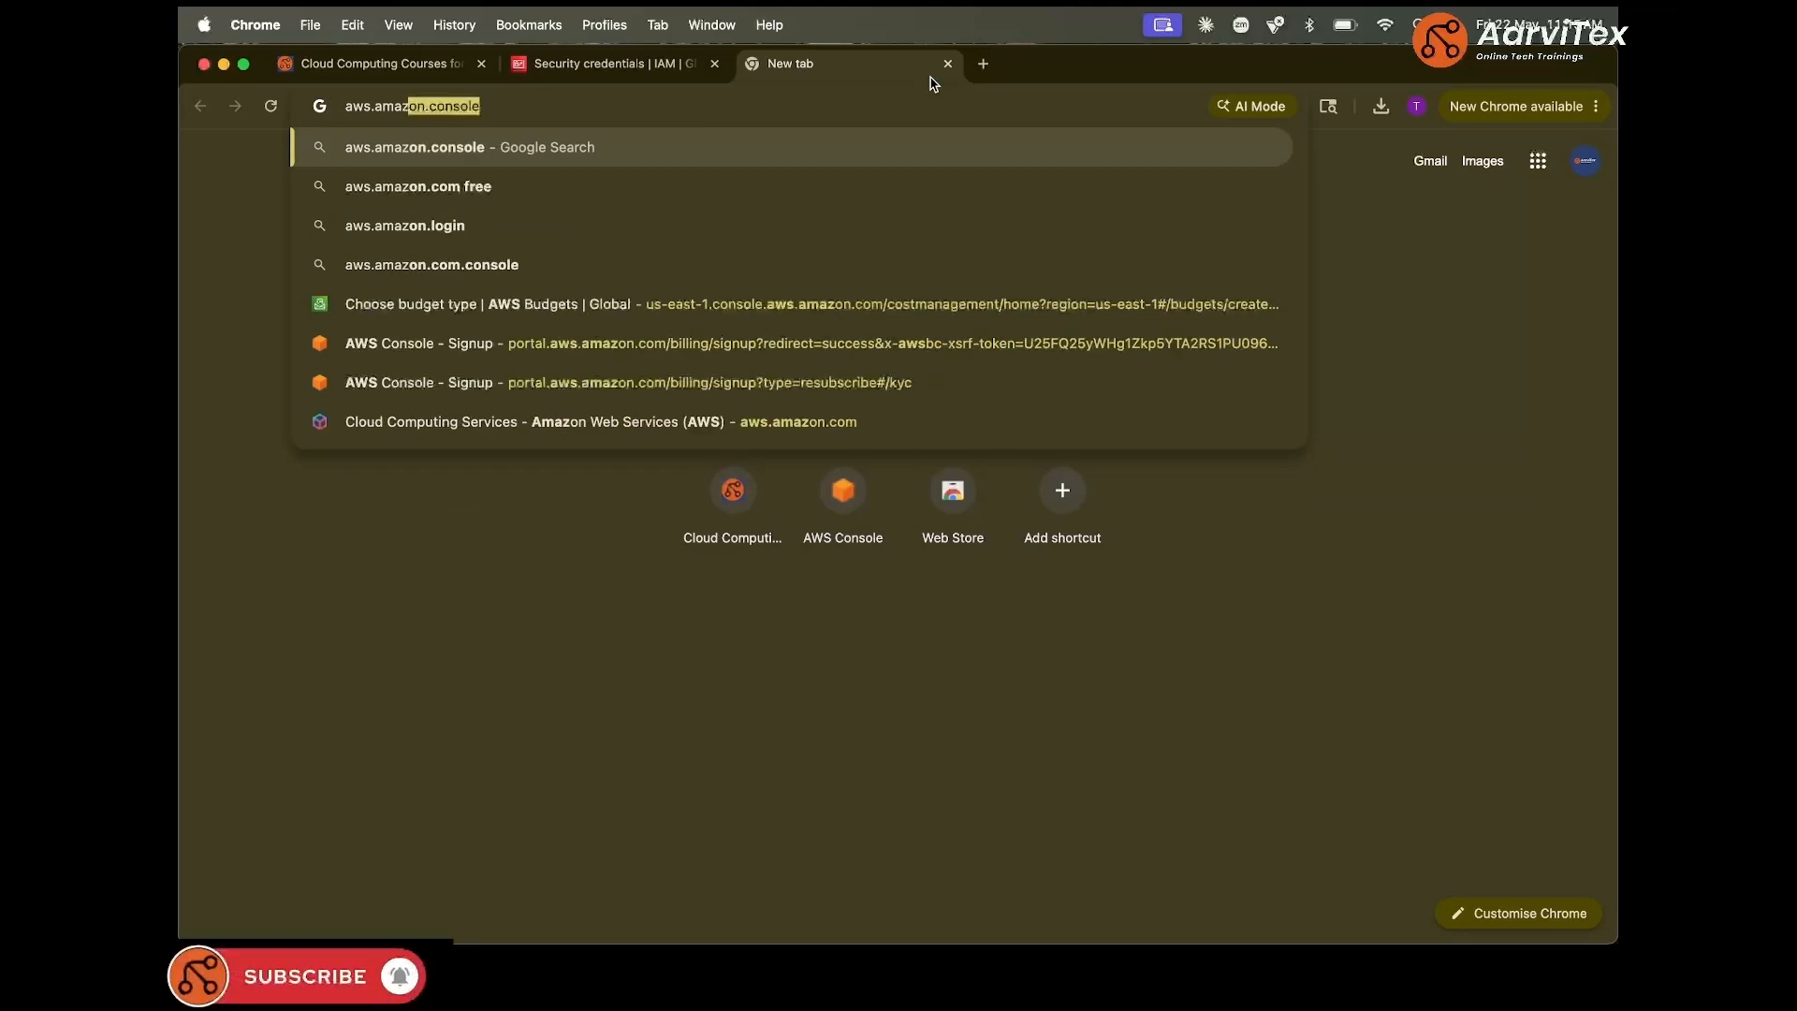
text(on.c)
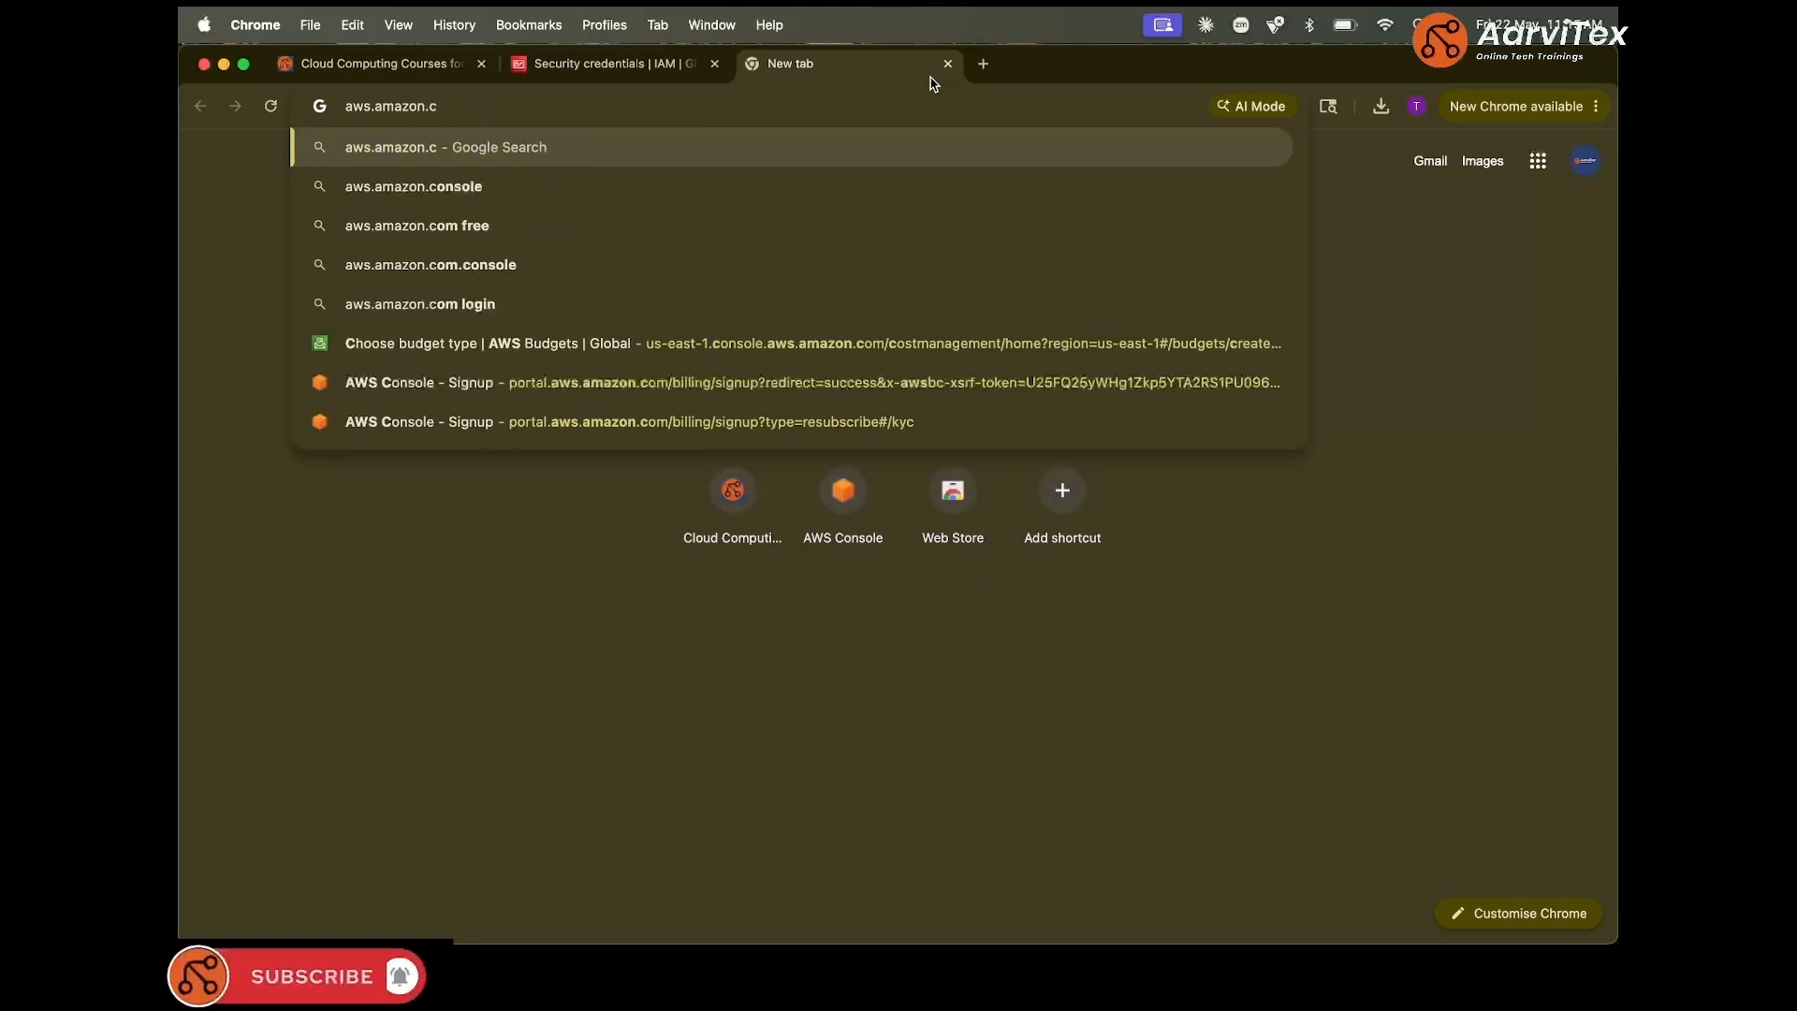
text(om/fr)
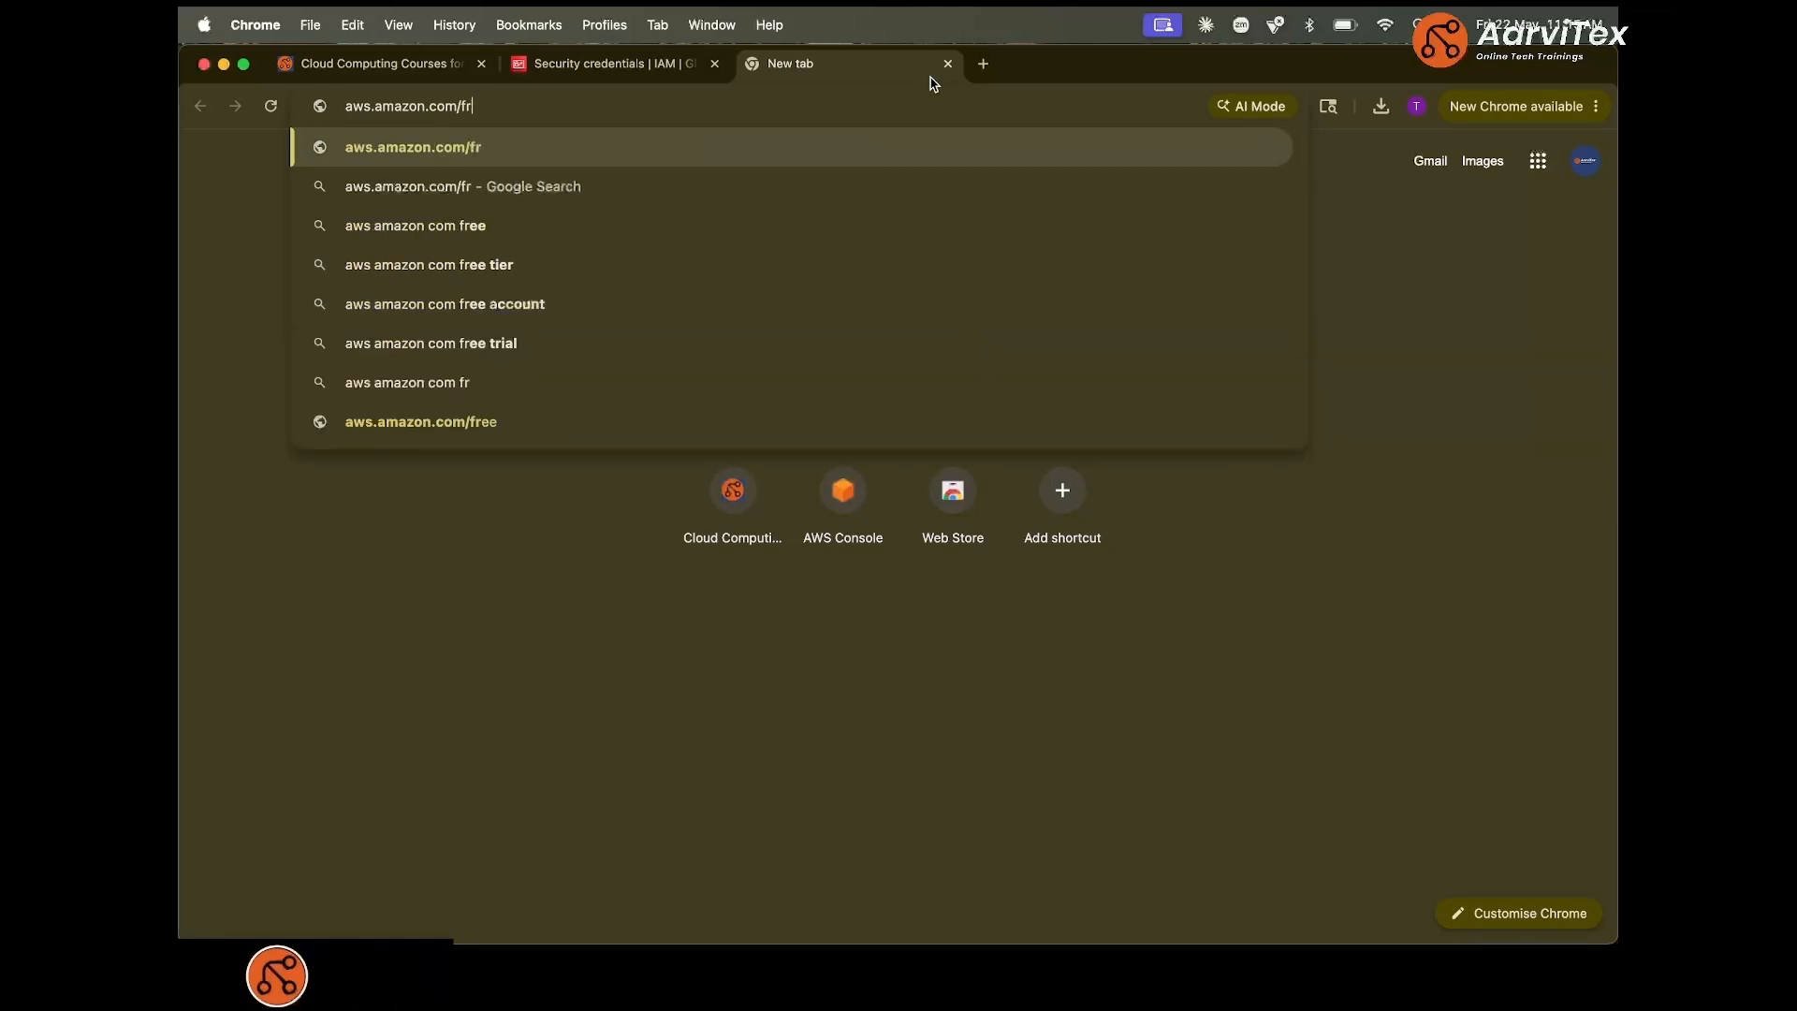
text(ee)
key(Return)
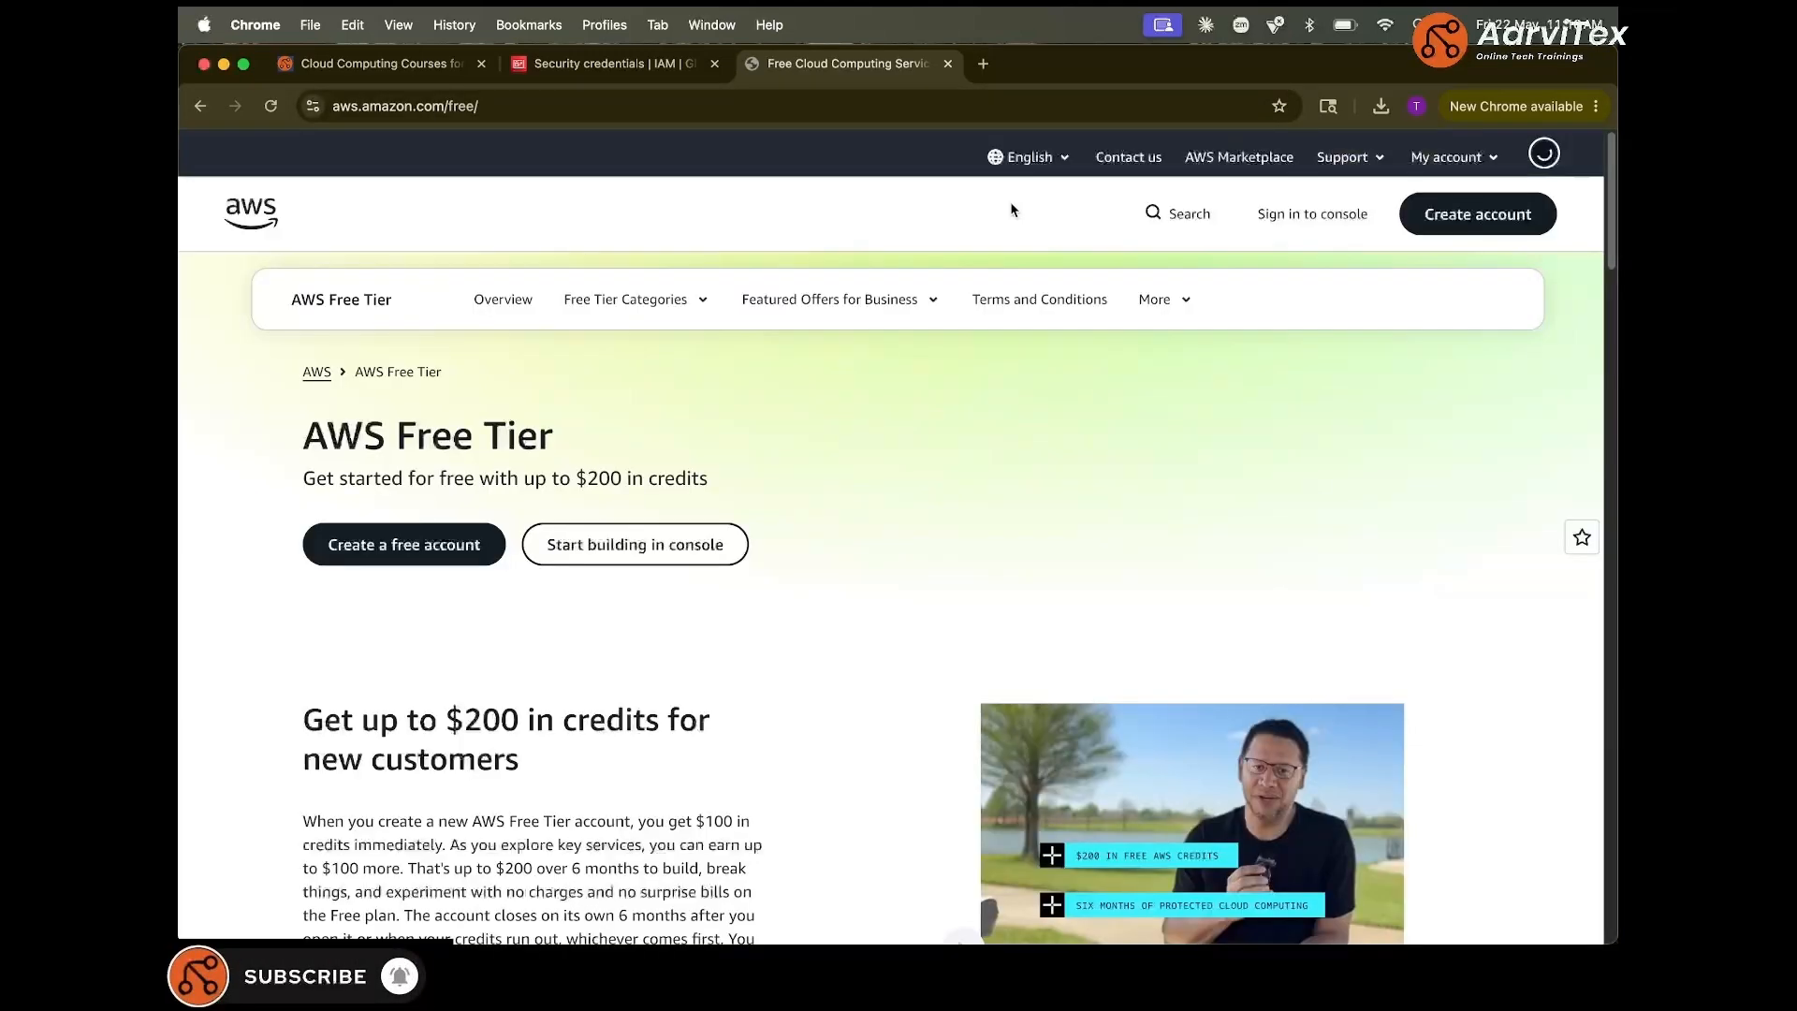
Step: Compare the Free and Paid plans, dismiss both chat pop-ups, and scroll to the 185 free tier offers
scroll(803, 479, down, 10)
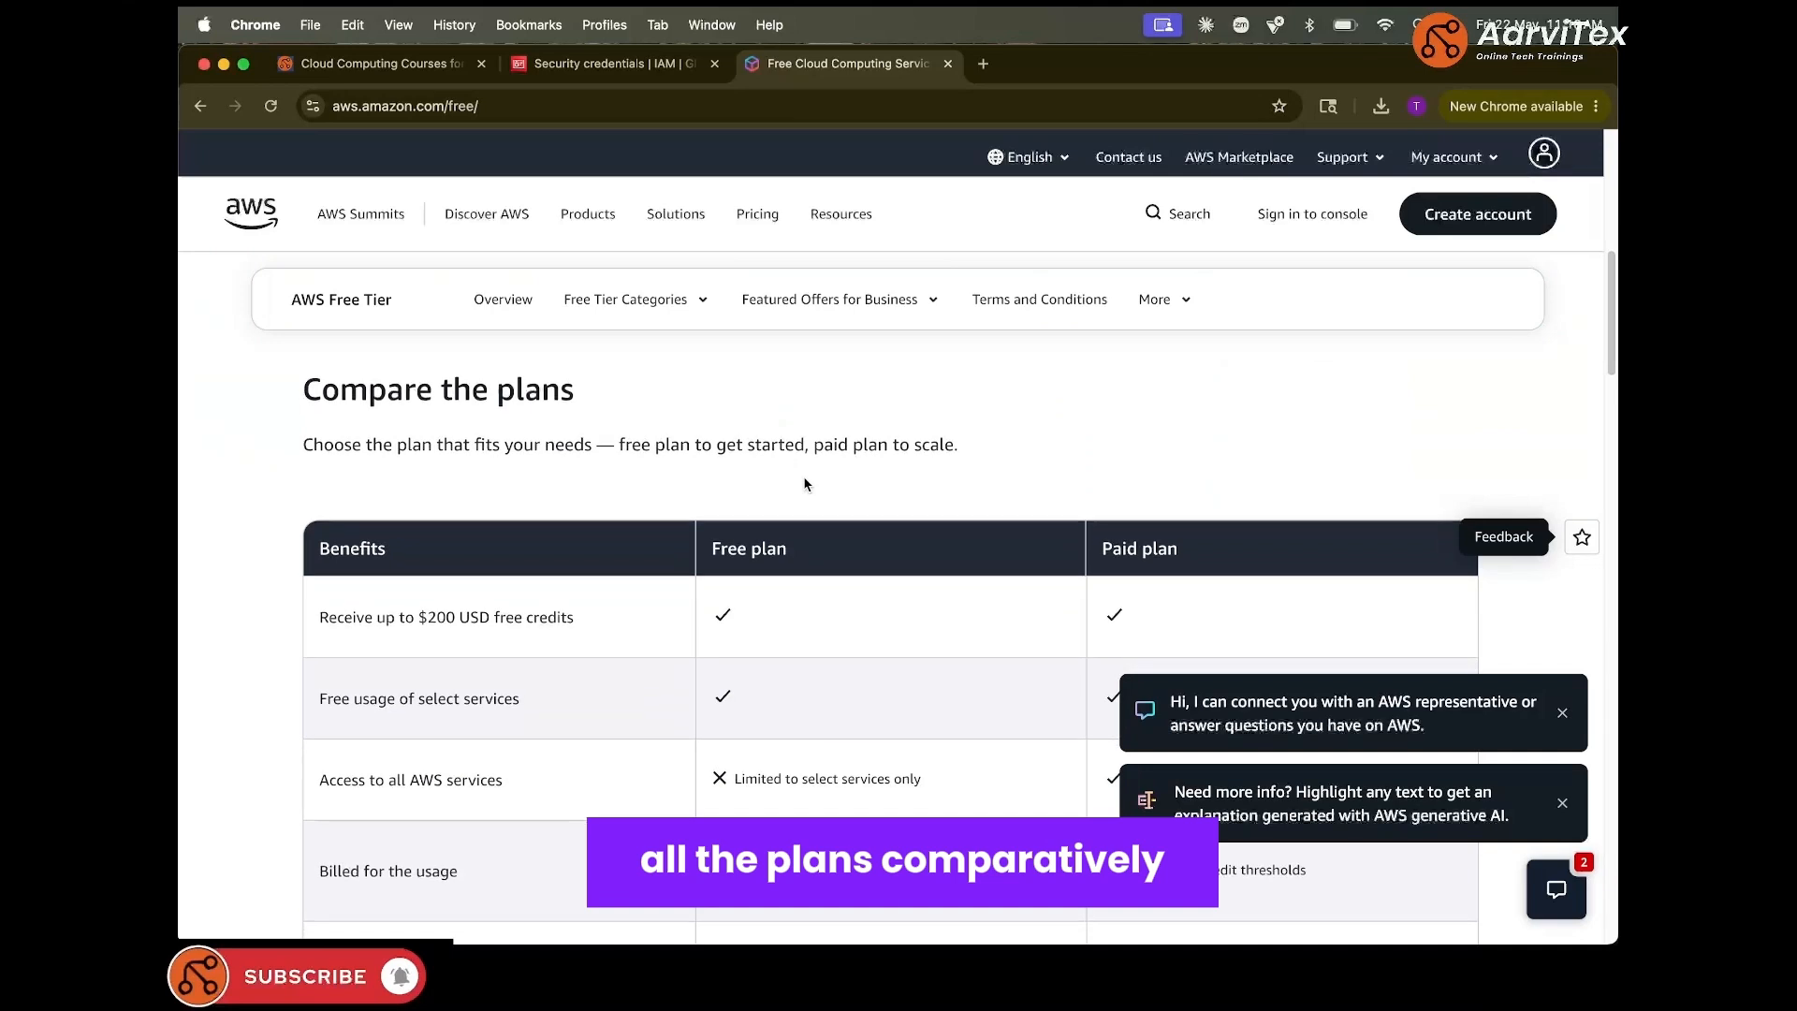
scroll(803, 480, down, 2)
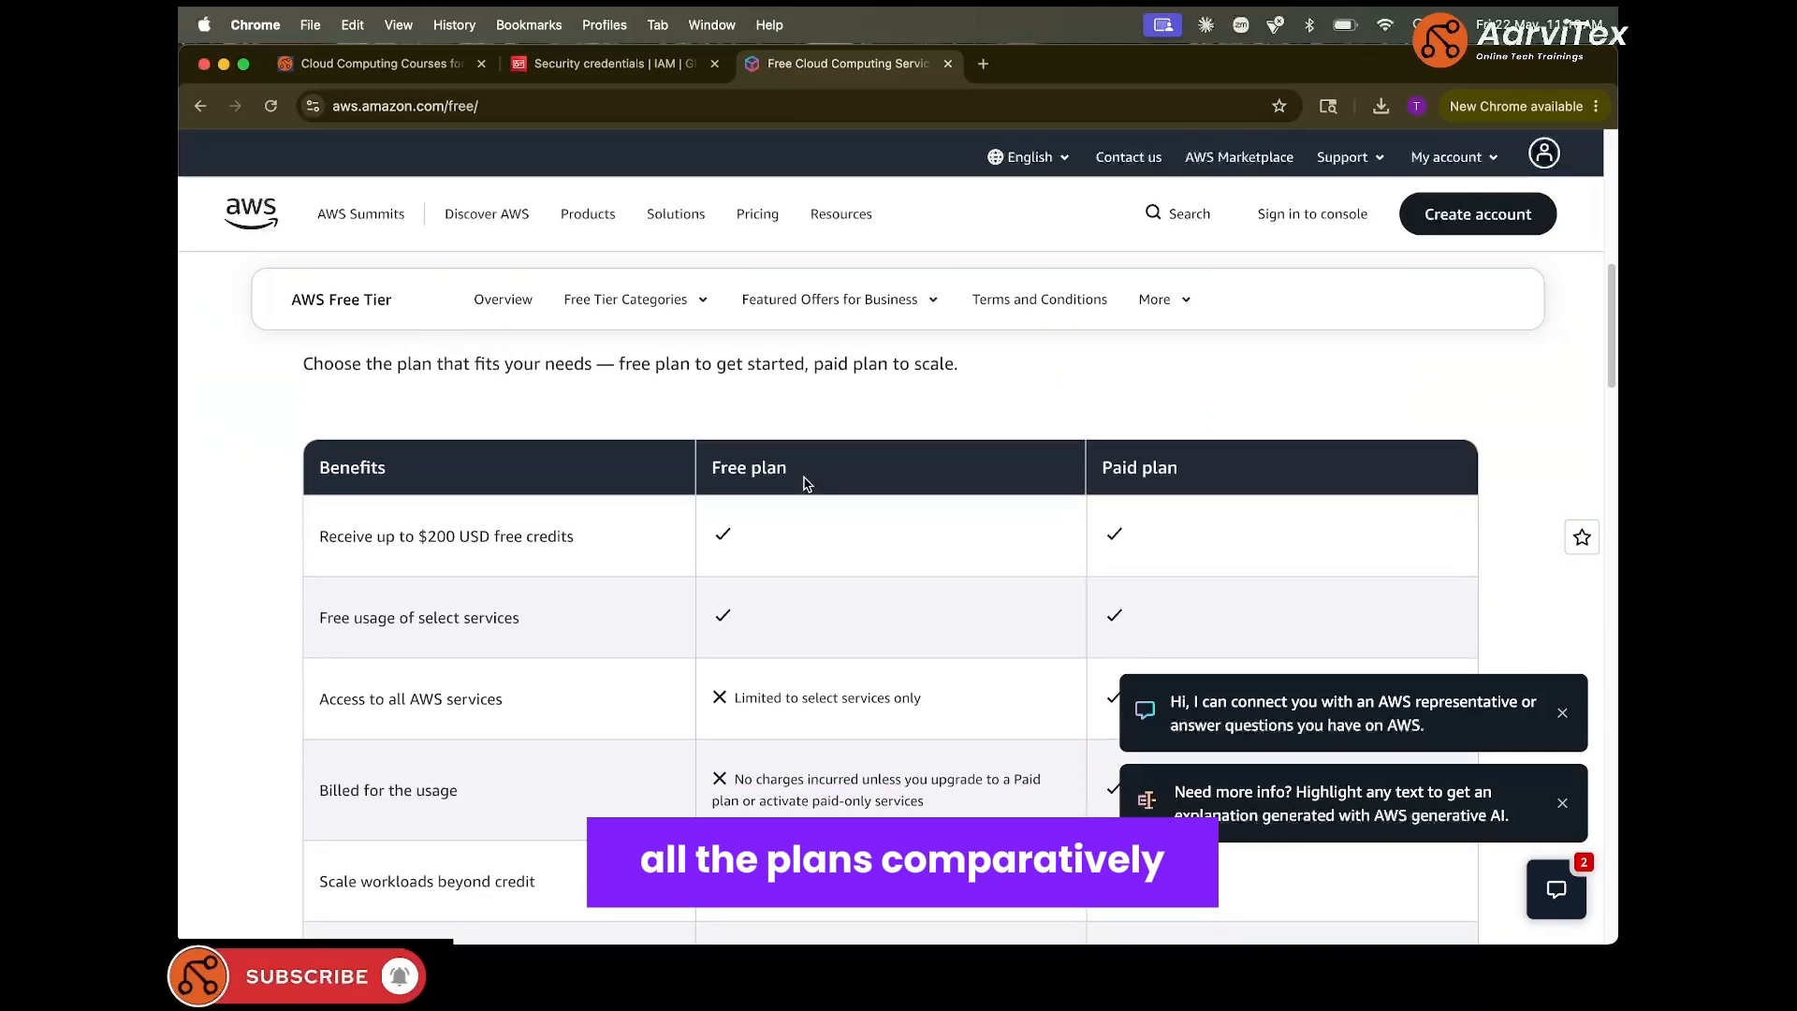
click(1562, 712)
click(1562, 802)
scroll(1114, 613, down, 2)
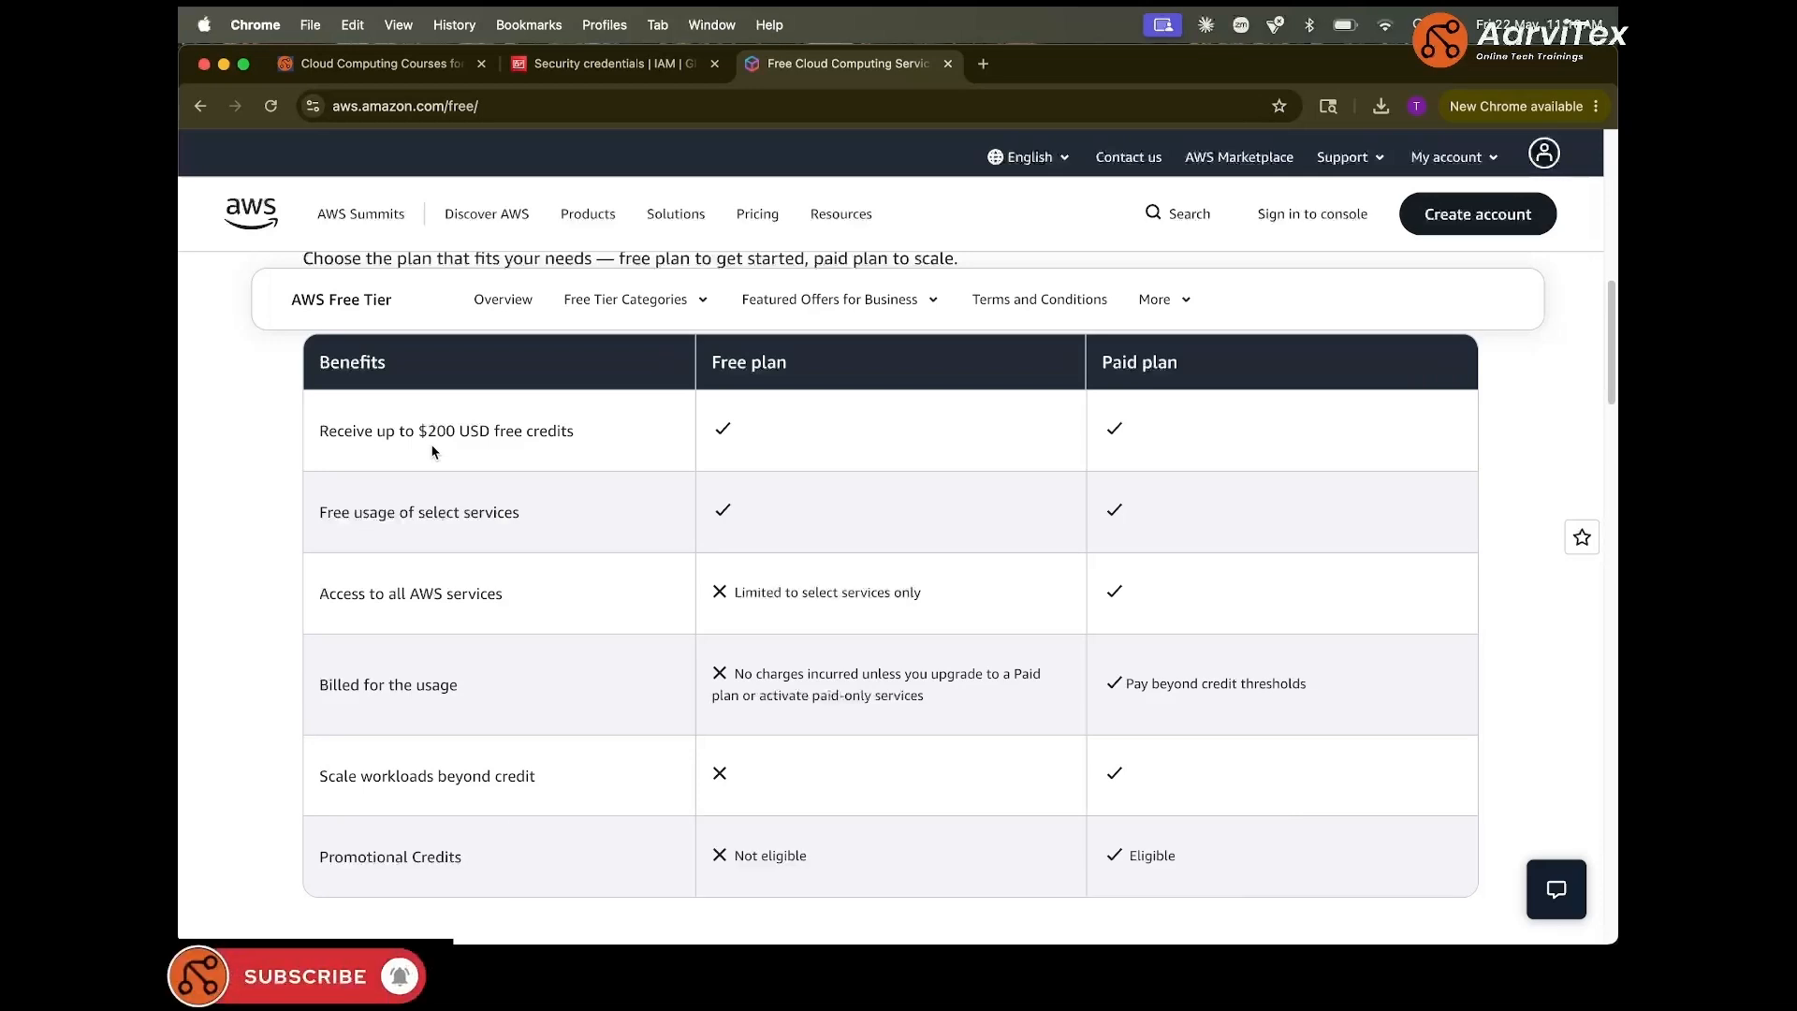
scroll(600, 473, down, 5)
scroll(600, 474, down, 6)
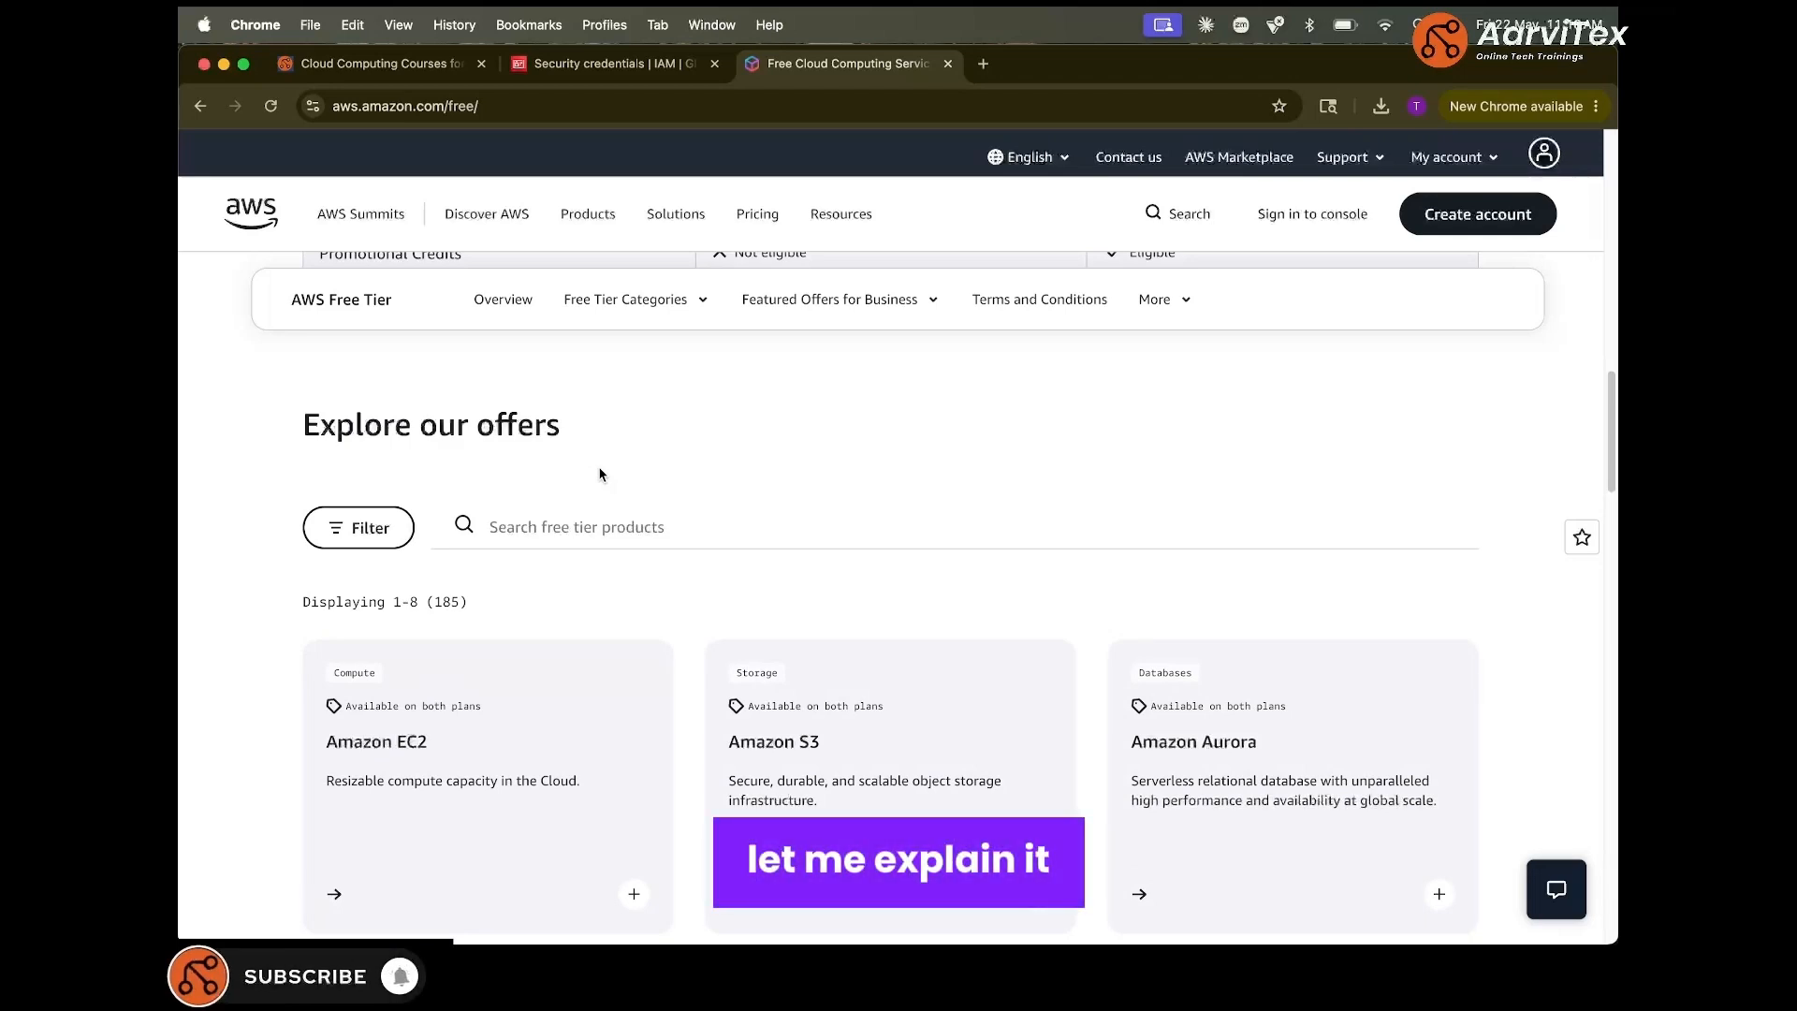
scroll(600, 474, down, 2)
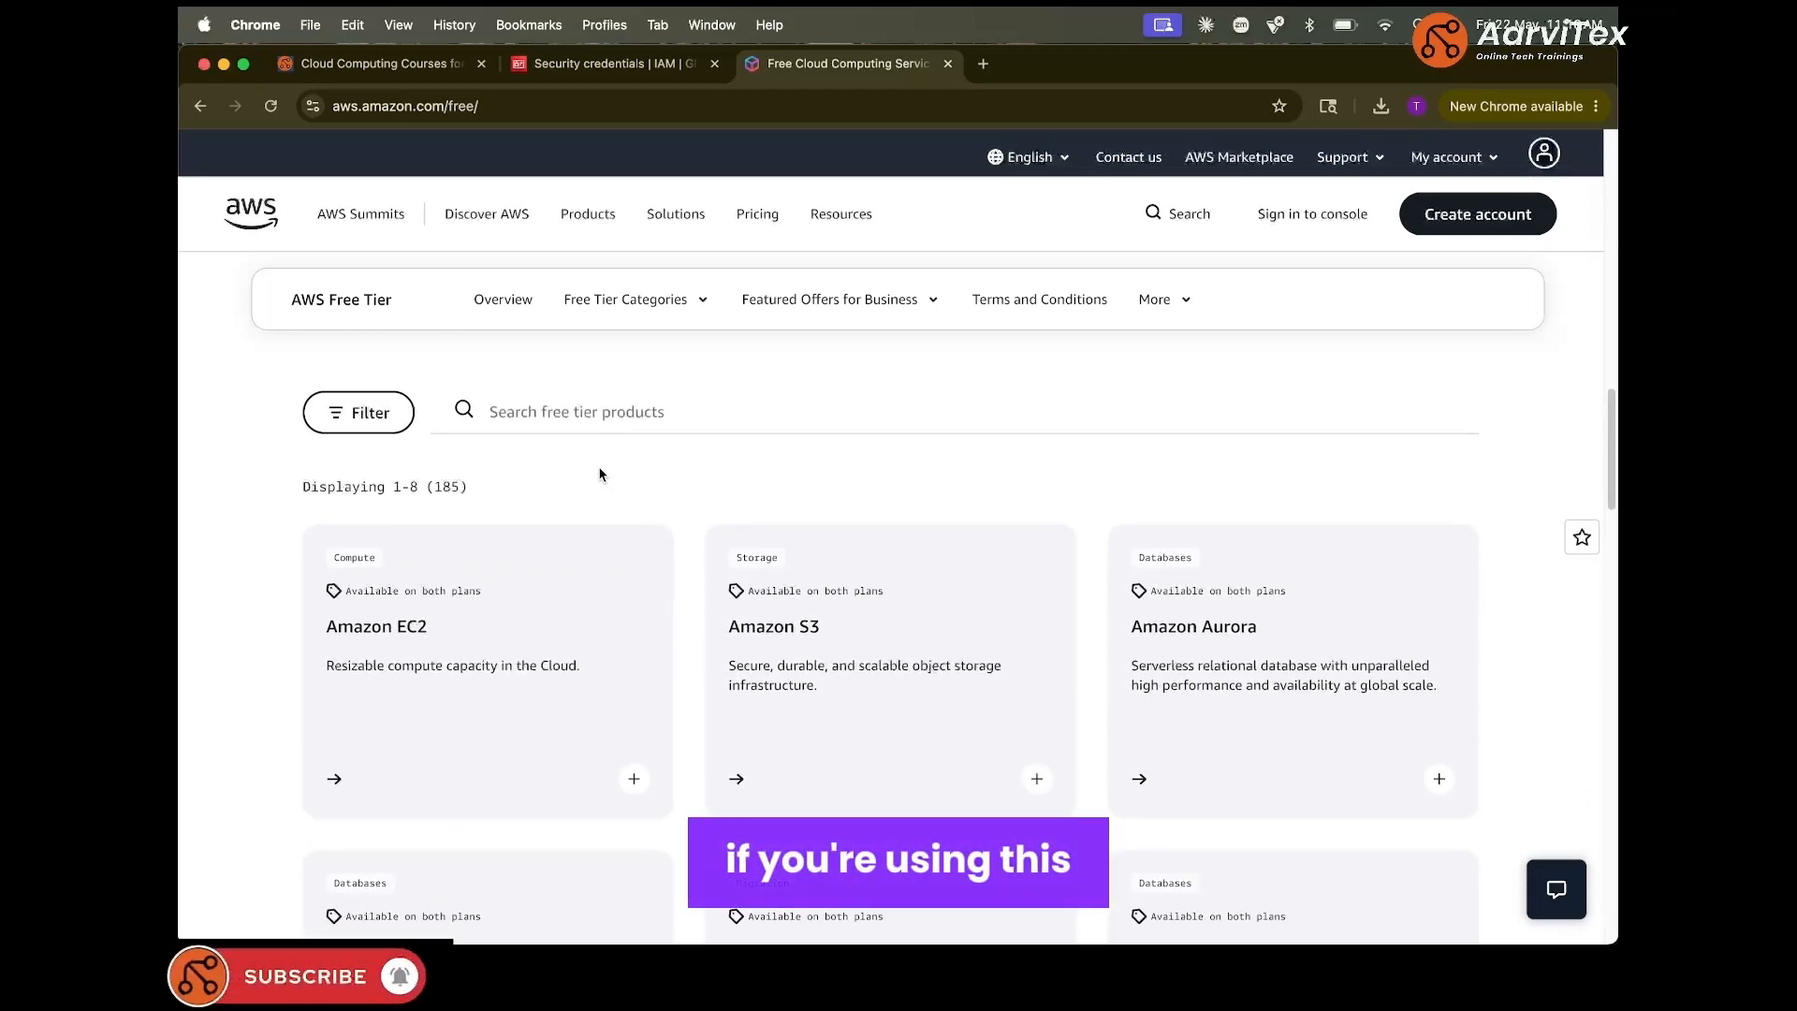
Step: Expand the Amazon EC2 offer, browse the EC2 product page, then return to Free Tier
click(634, 779)
click(631, 776)
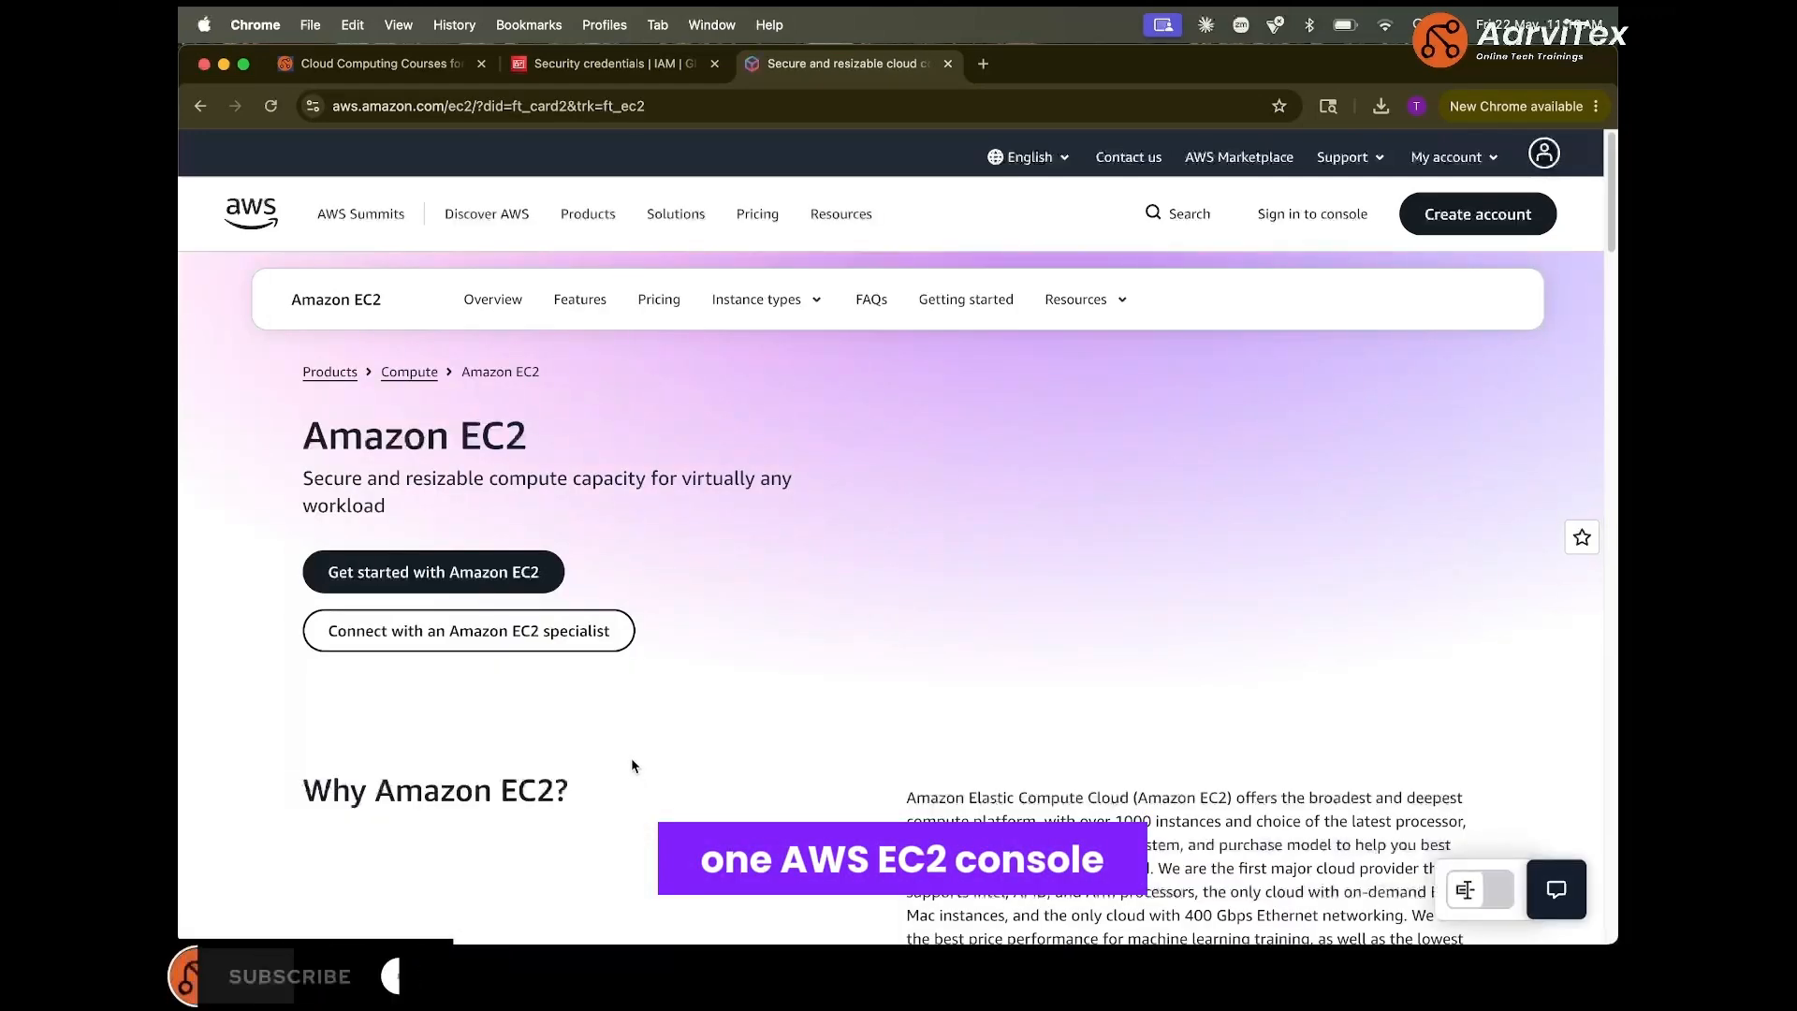
scroll(626, 658, down, 7)
scroll(627, 659, up, 4)
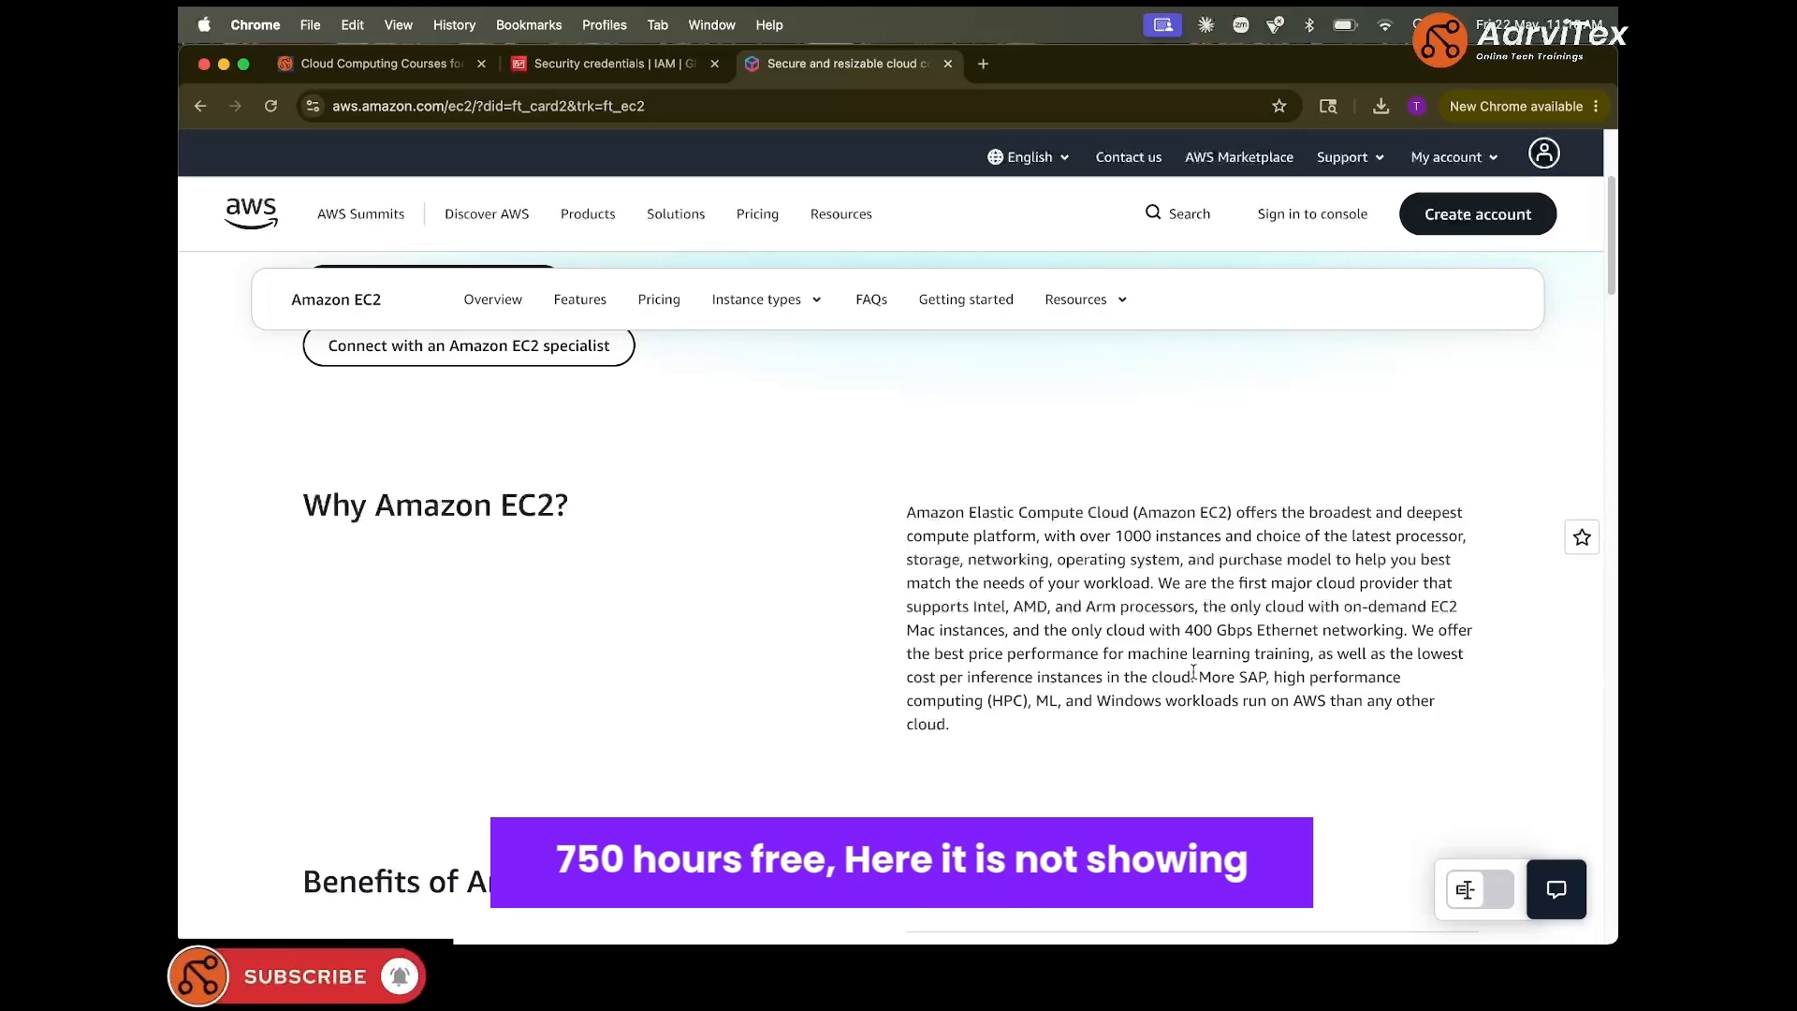
scroll(632, 665, up, 3)
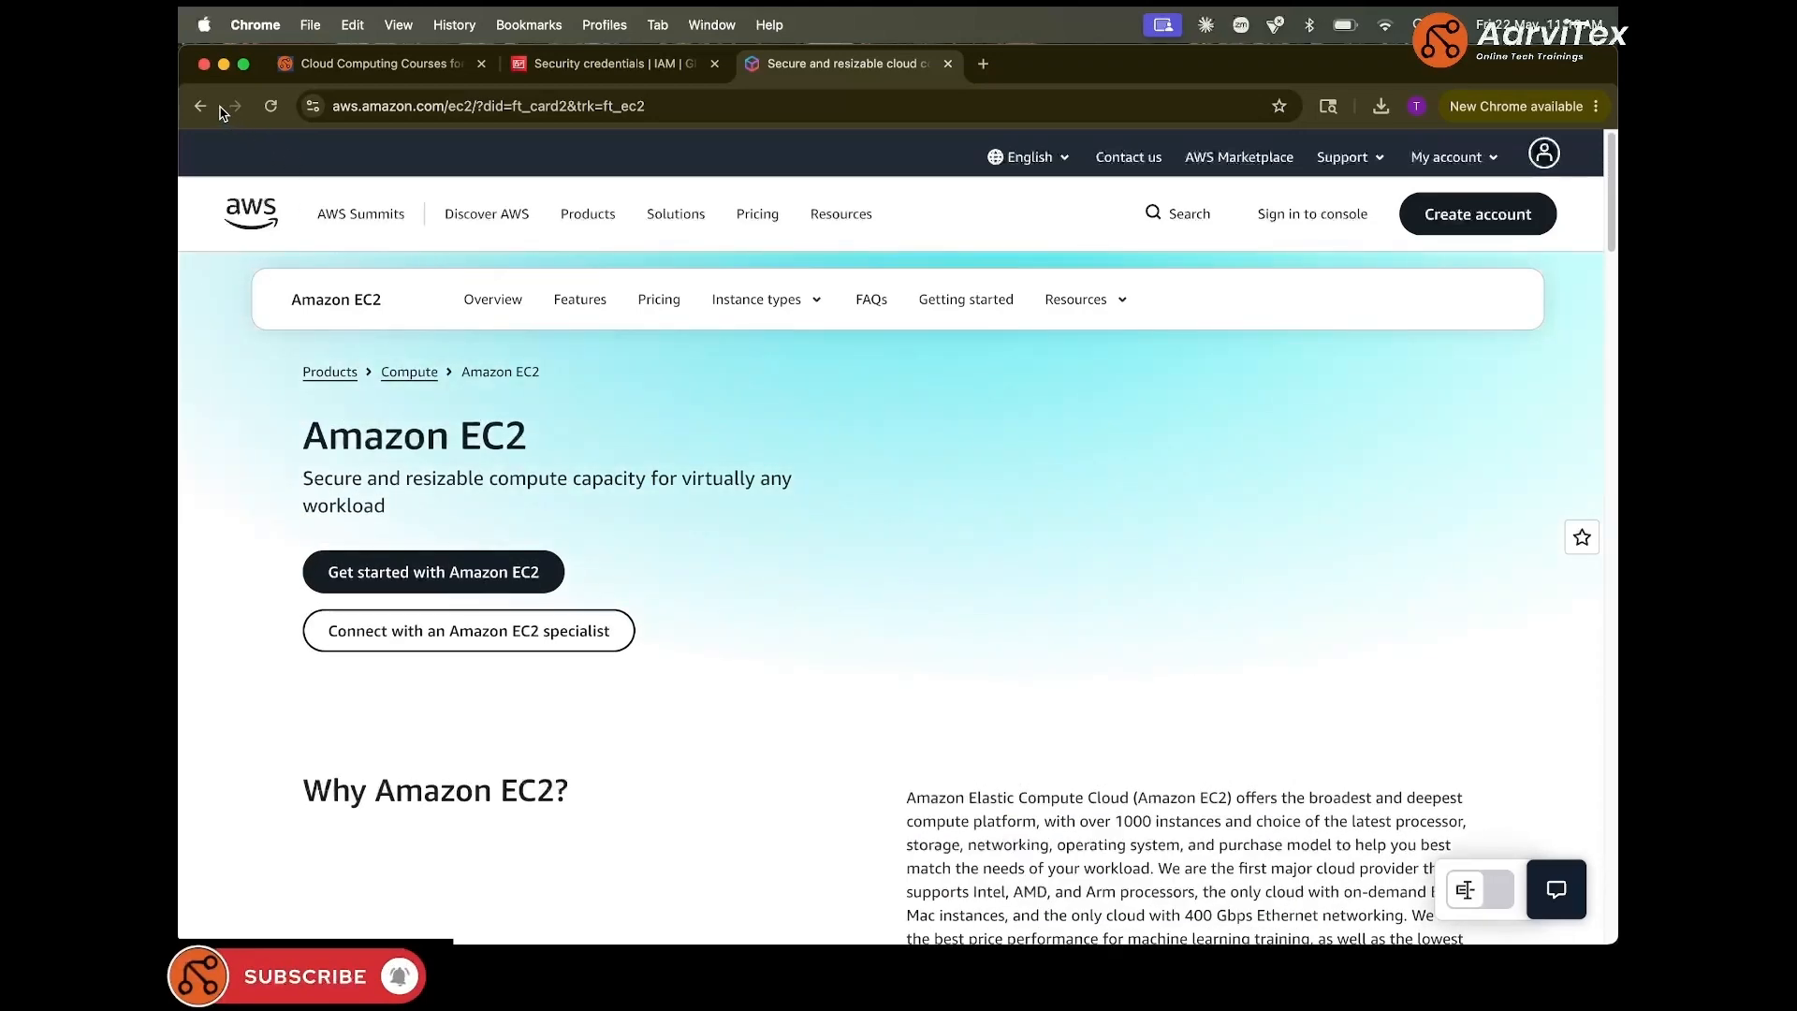
click(201, 106)
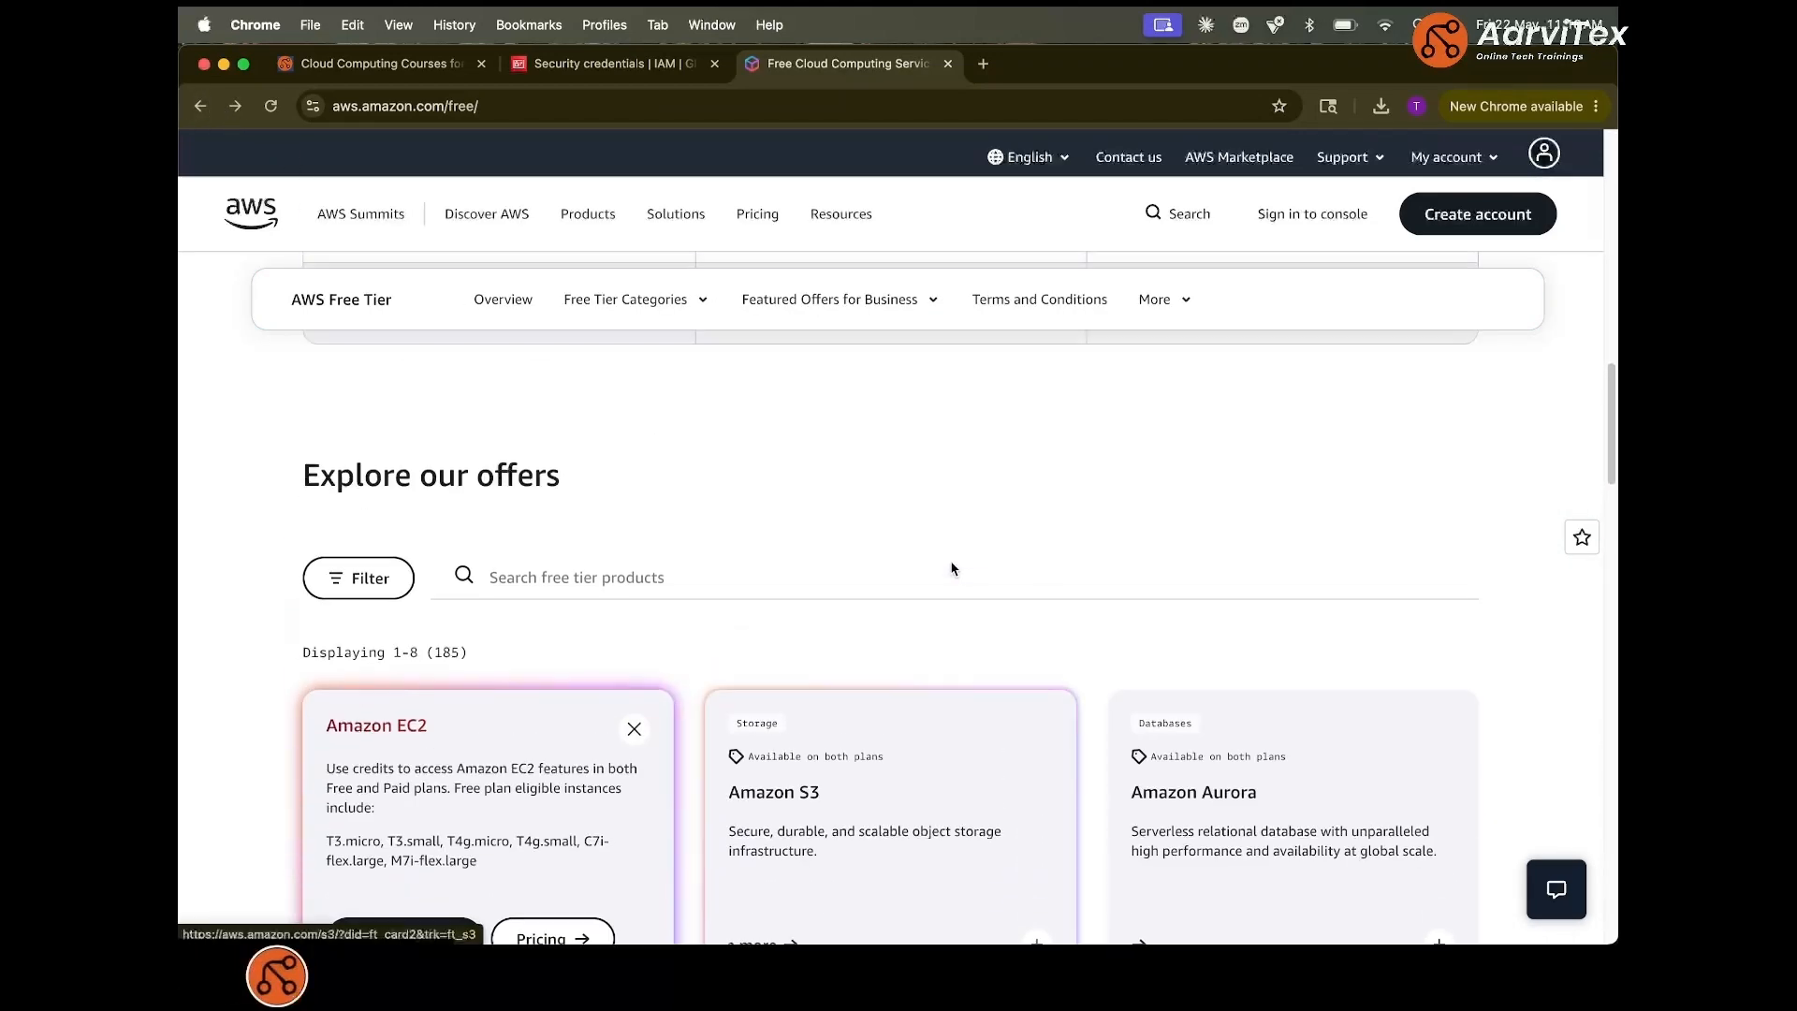
Step: Highlight the $200 USD free credits amount in the Free Tier table
scroll(945, 557, up, 5)
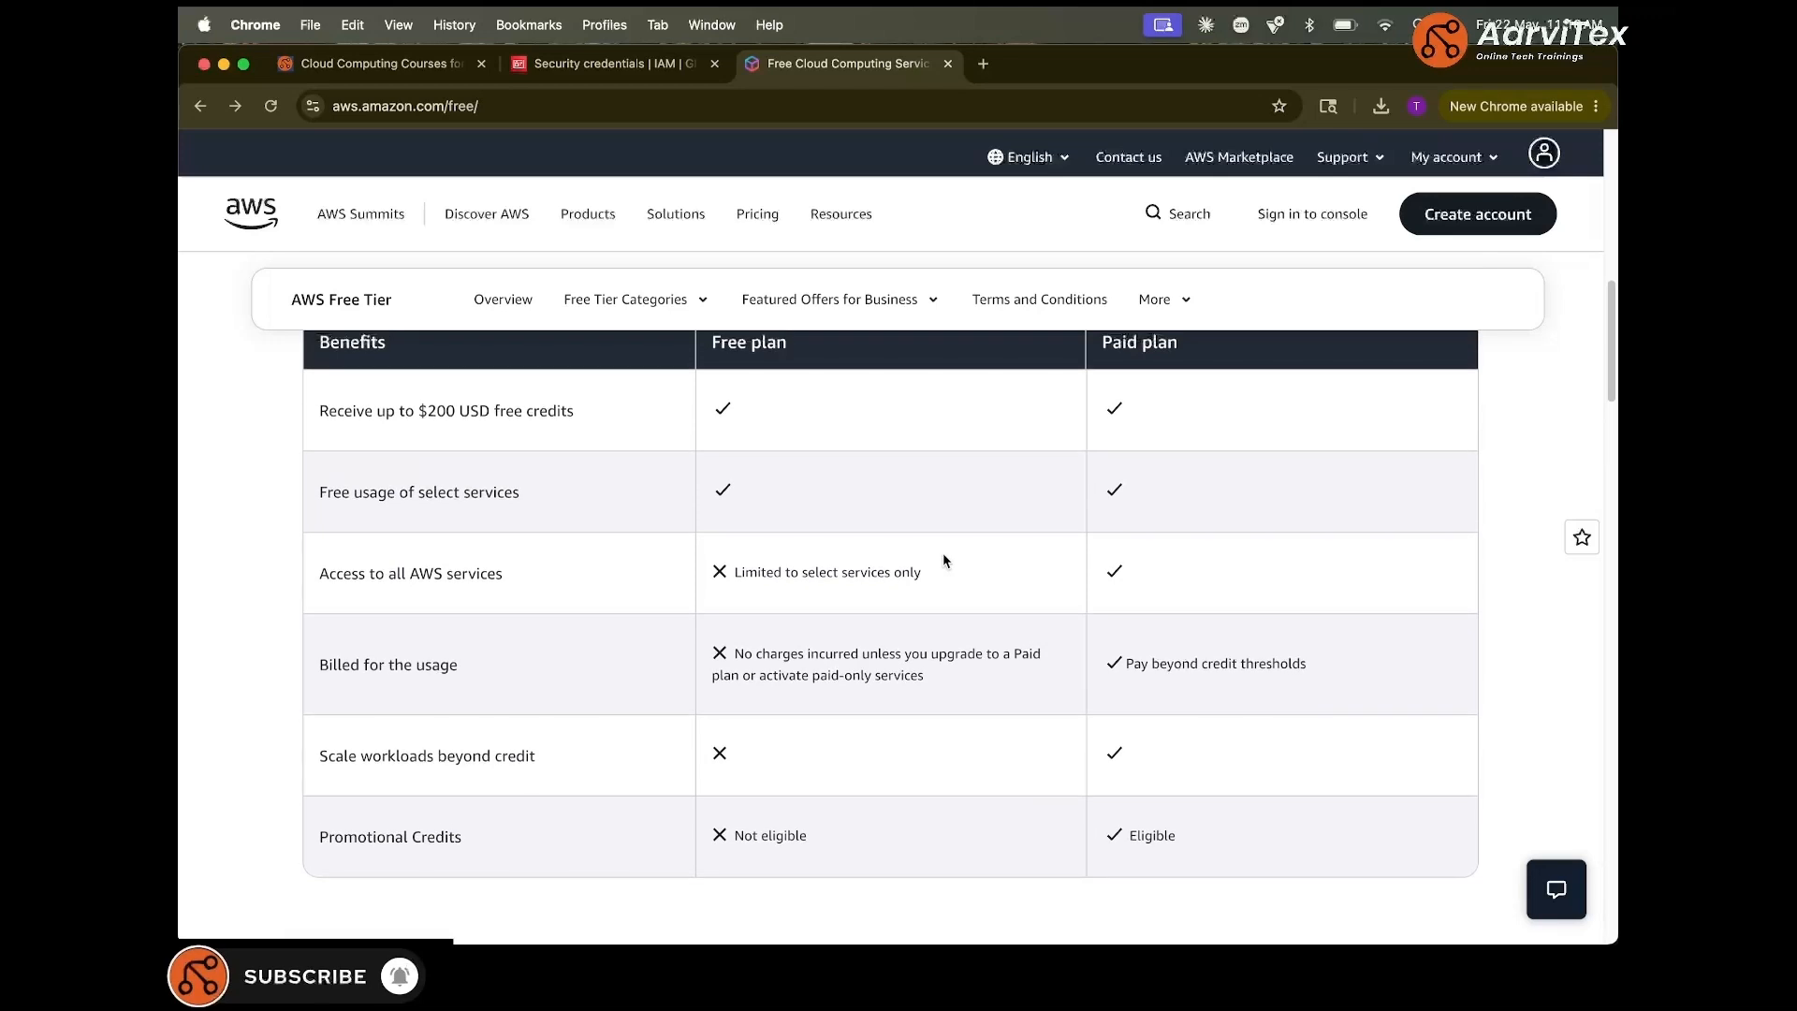
scroll(943, 559, up, 1)
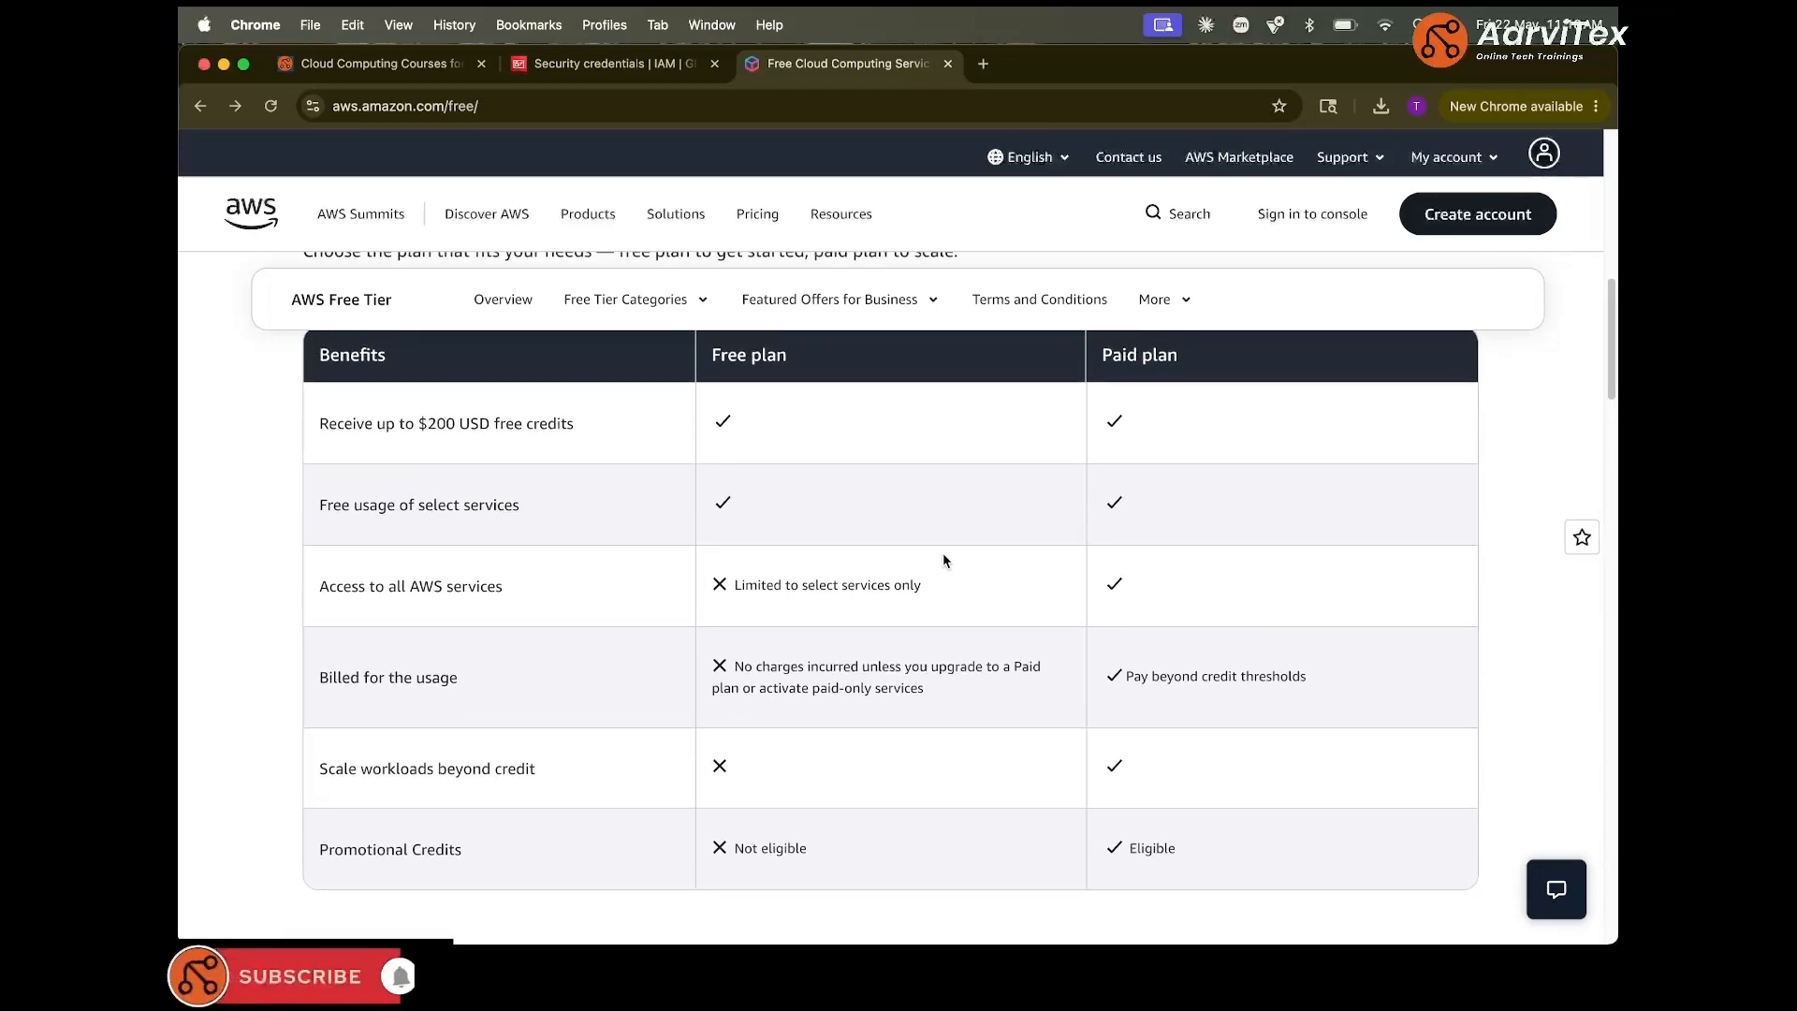
scroll(943, 559, up, 3)
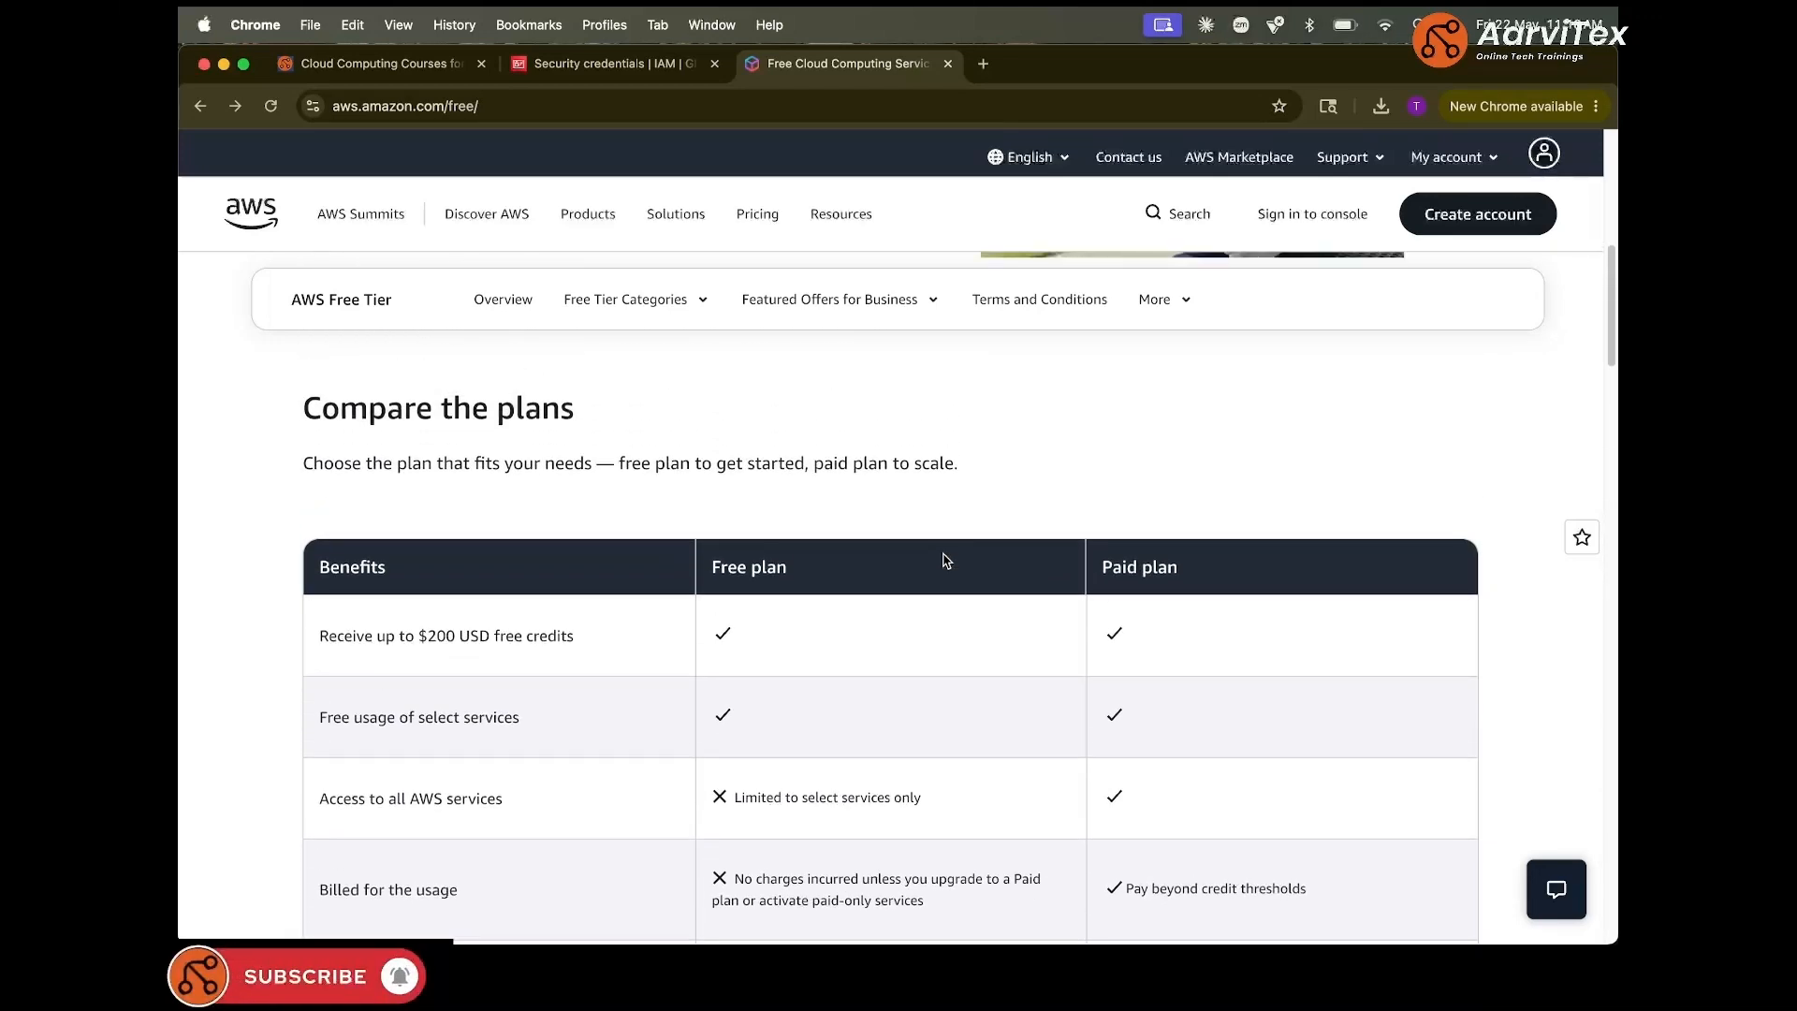
scroll(944, 557, down, 6)
scroll(943, 557, up, 7)
scroll(944, 560, up, 6)
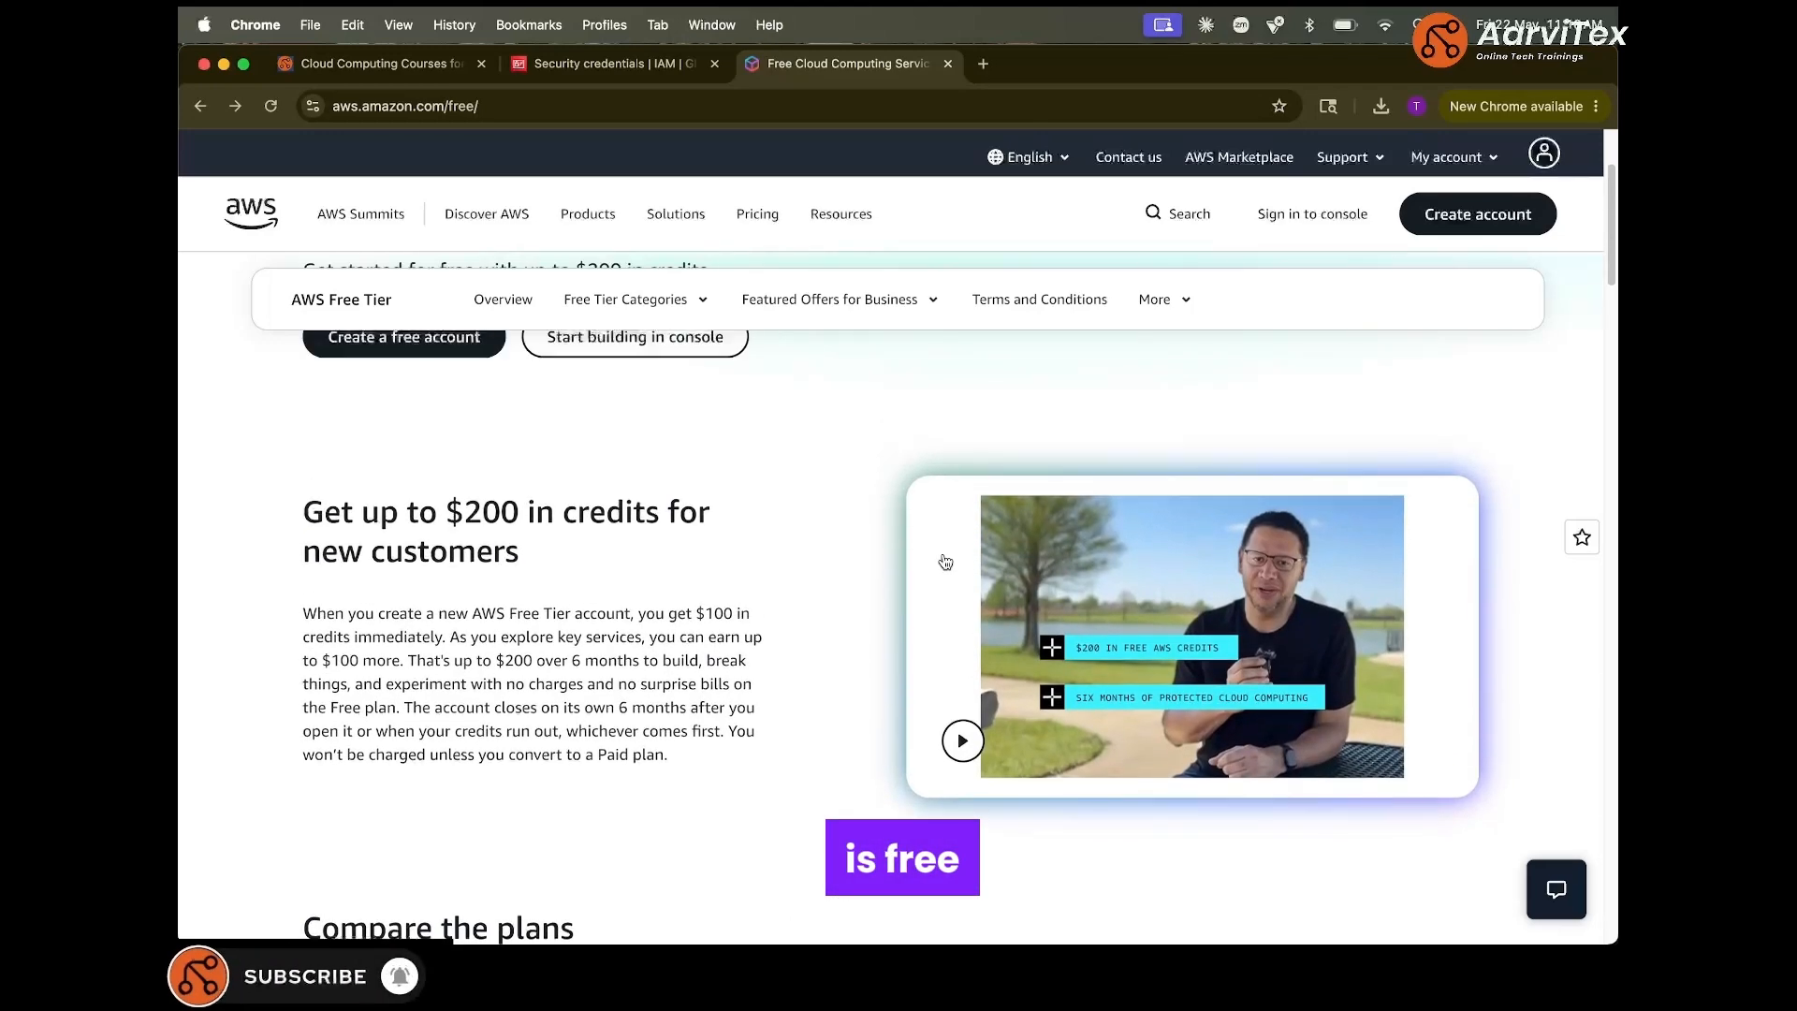
scroll(945, 562, down, 4)
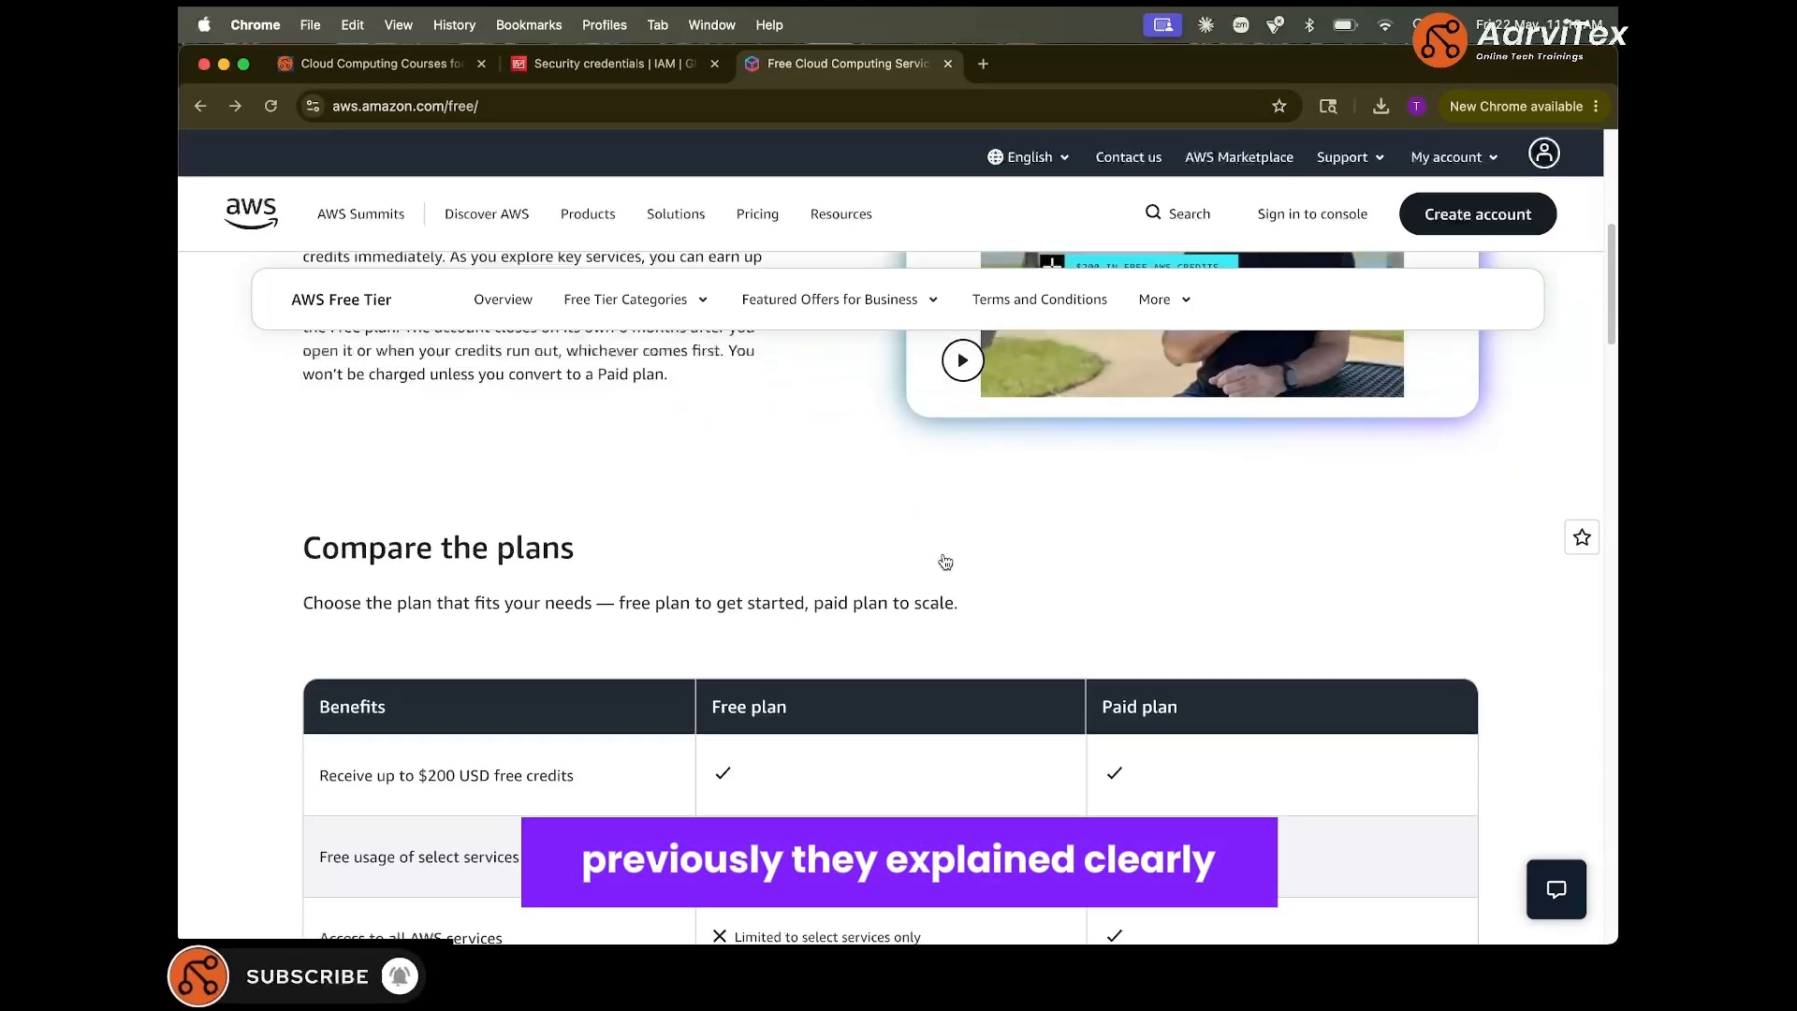
scroll(945, 561, up, 5)
scroll(945, 561, up, 1)
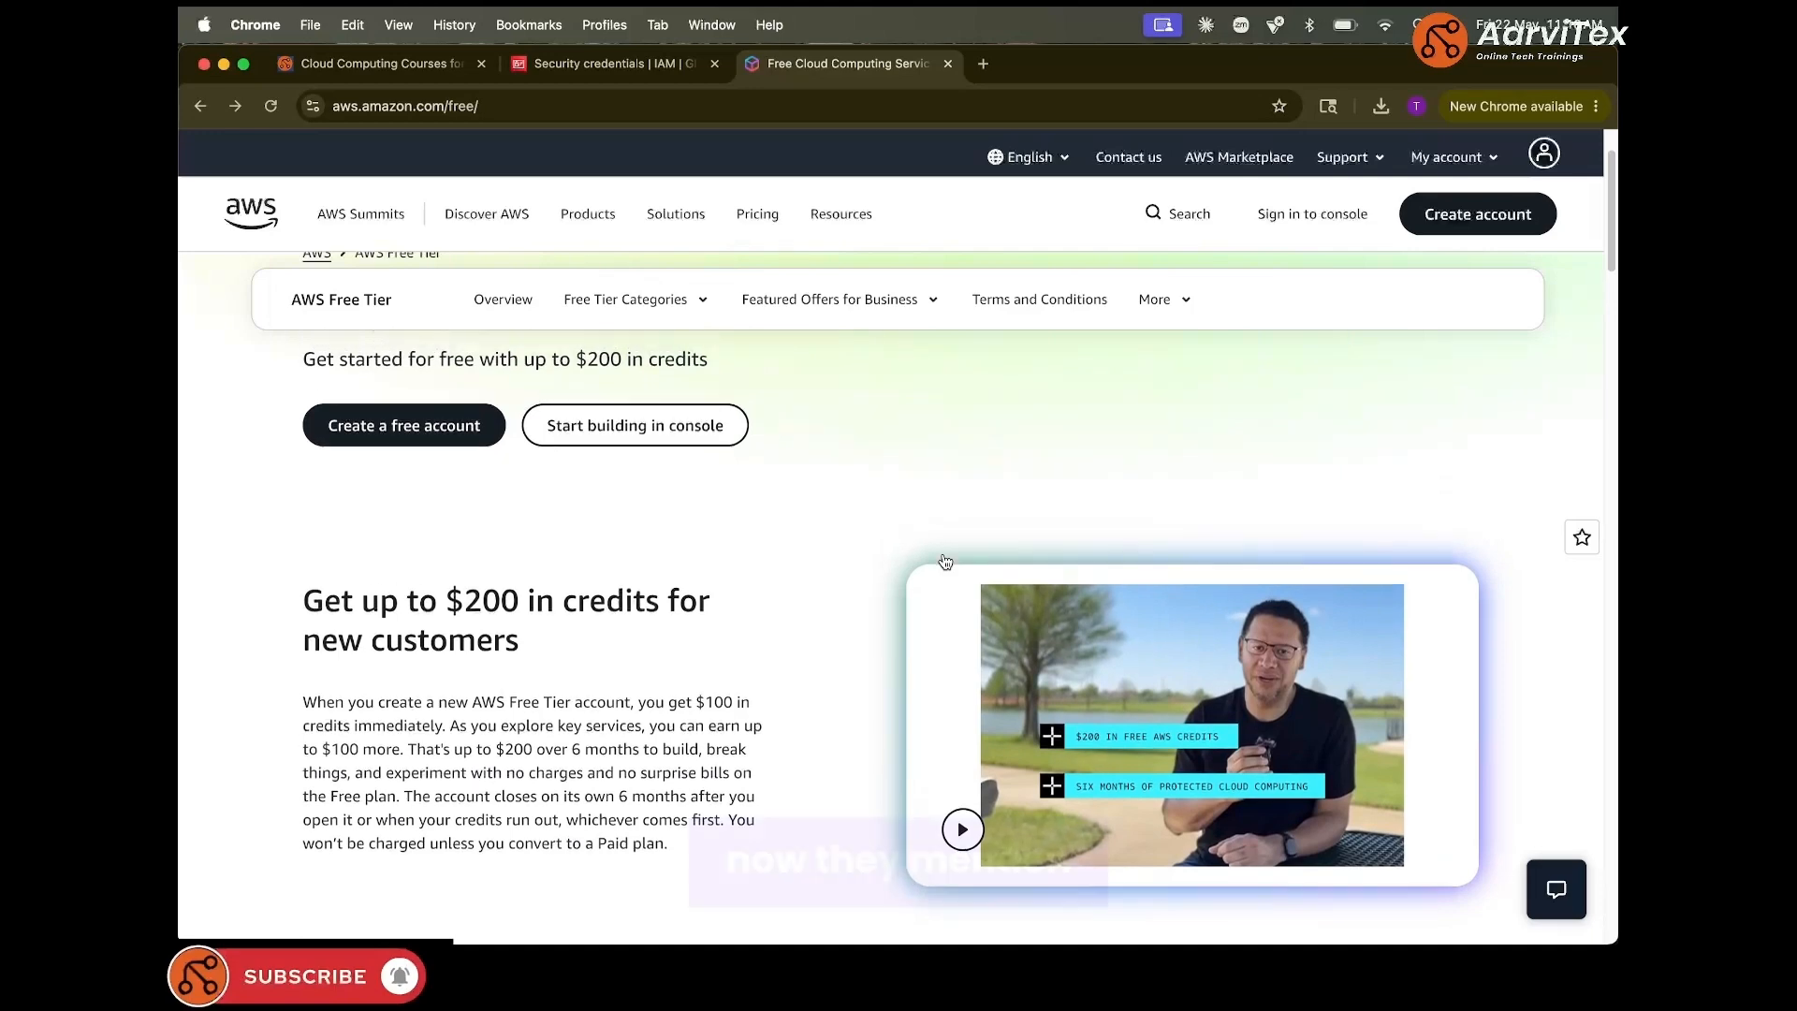
scroll(945, 562, down, 5)
drag(415, 591, 445, 592)
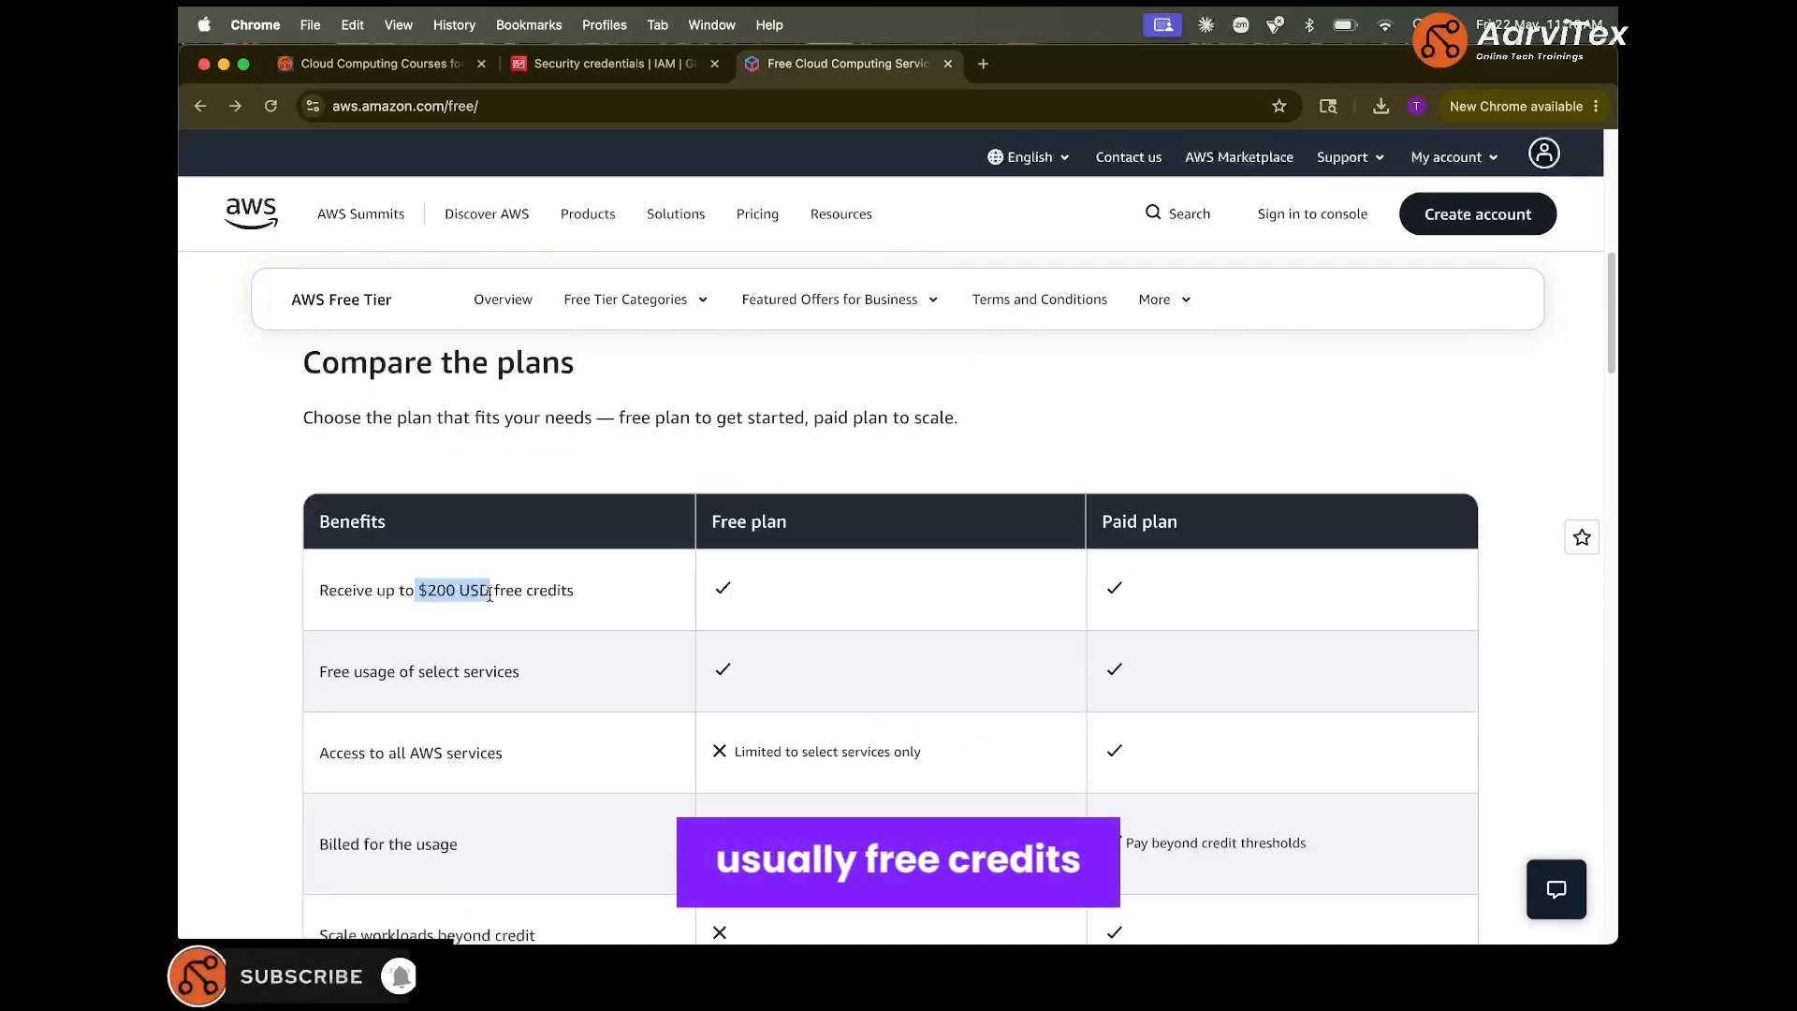
Step: Scroll to the expanded EC2 card listing T3.micro, T4g.micro and M7i-flex.large instances
scroll(490, 594, down, 1)
scroll(489, 593, down, 1)
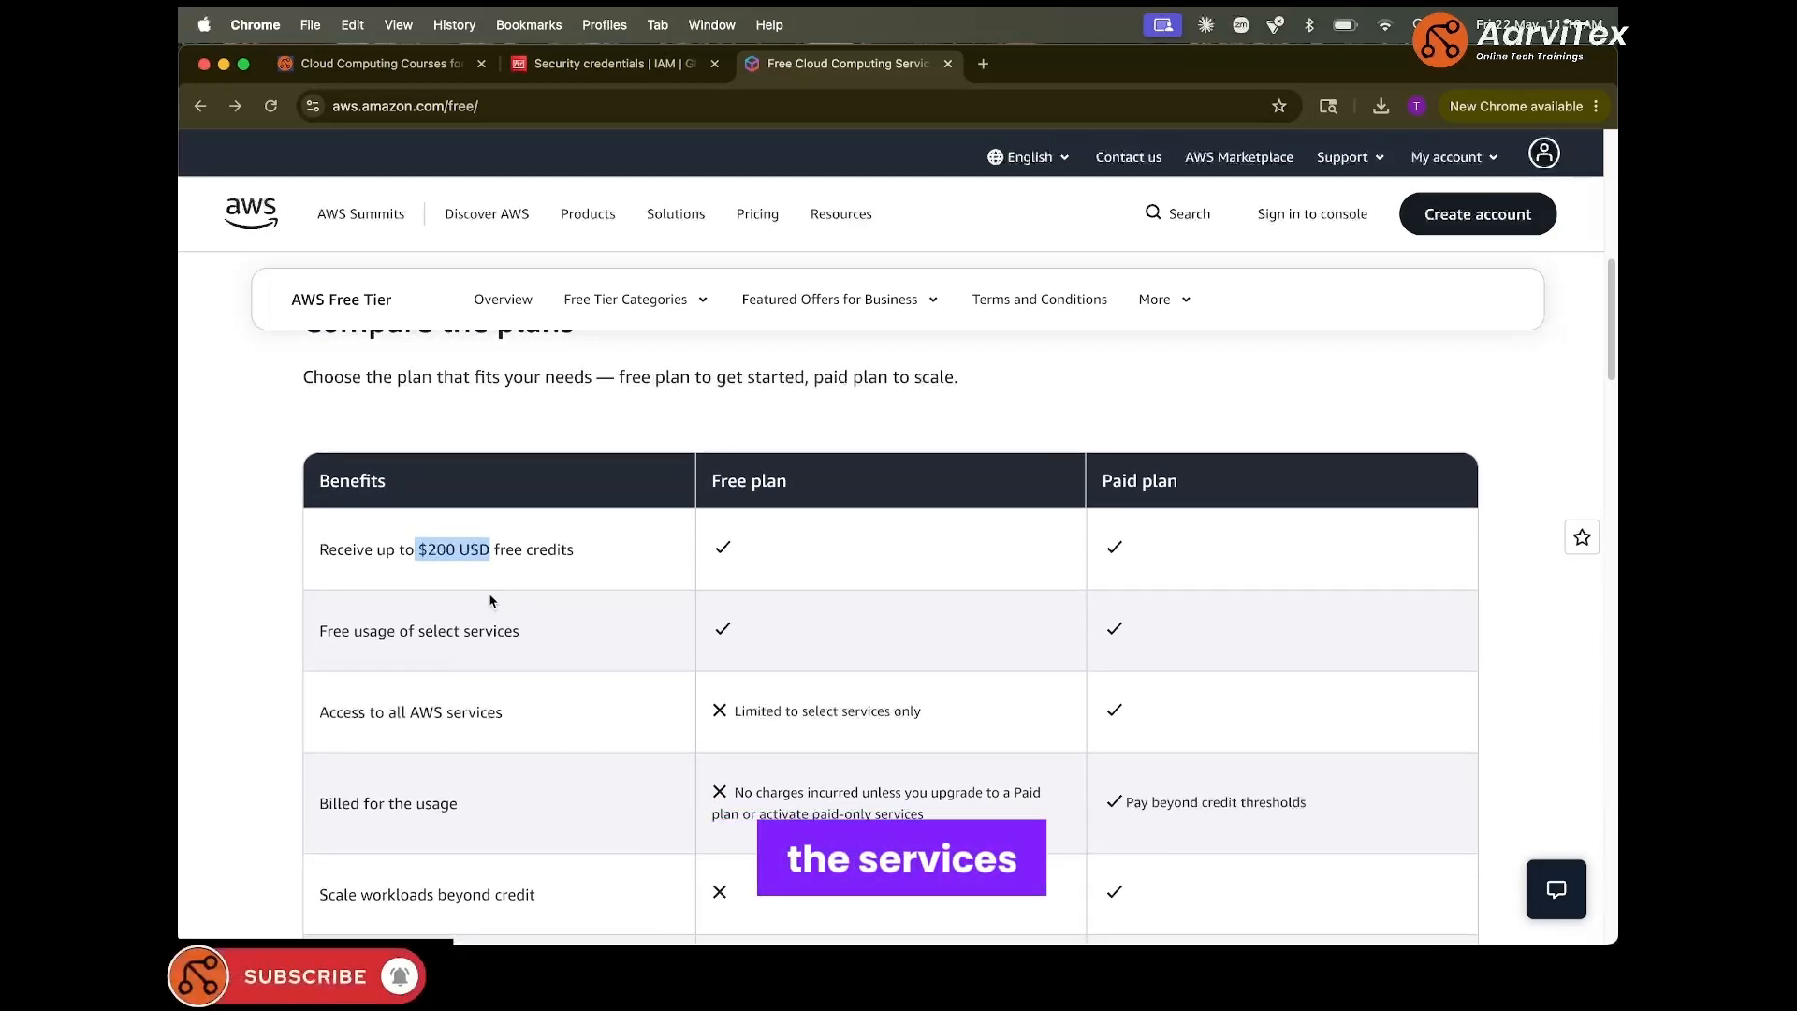
scroll(492, 600, down, 2)
scroll(489, 600, down, 5)
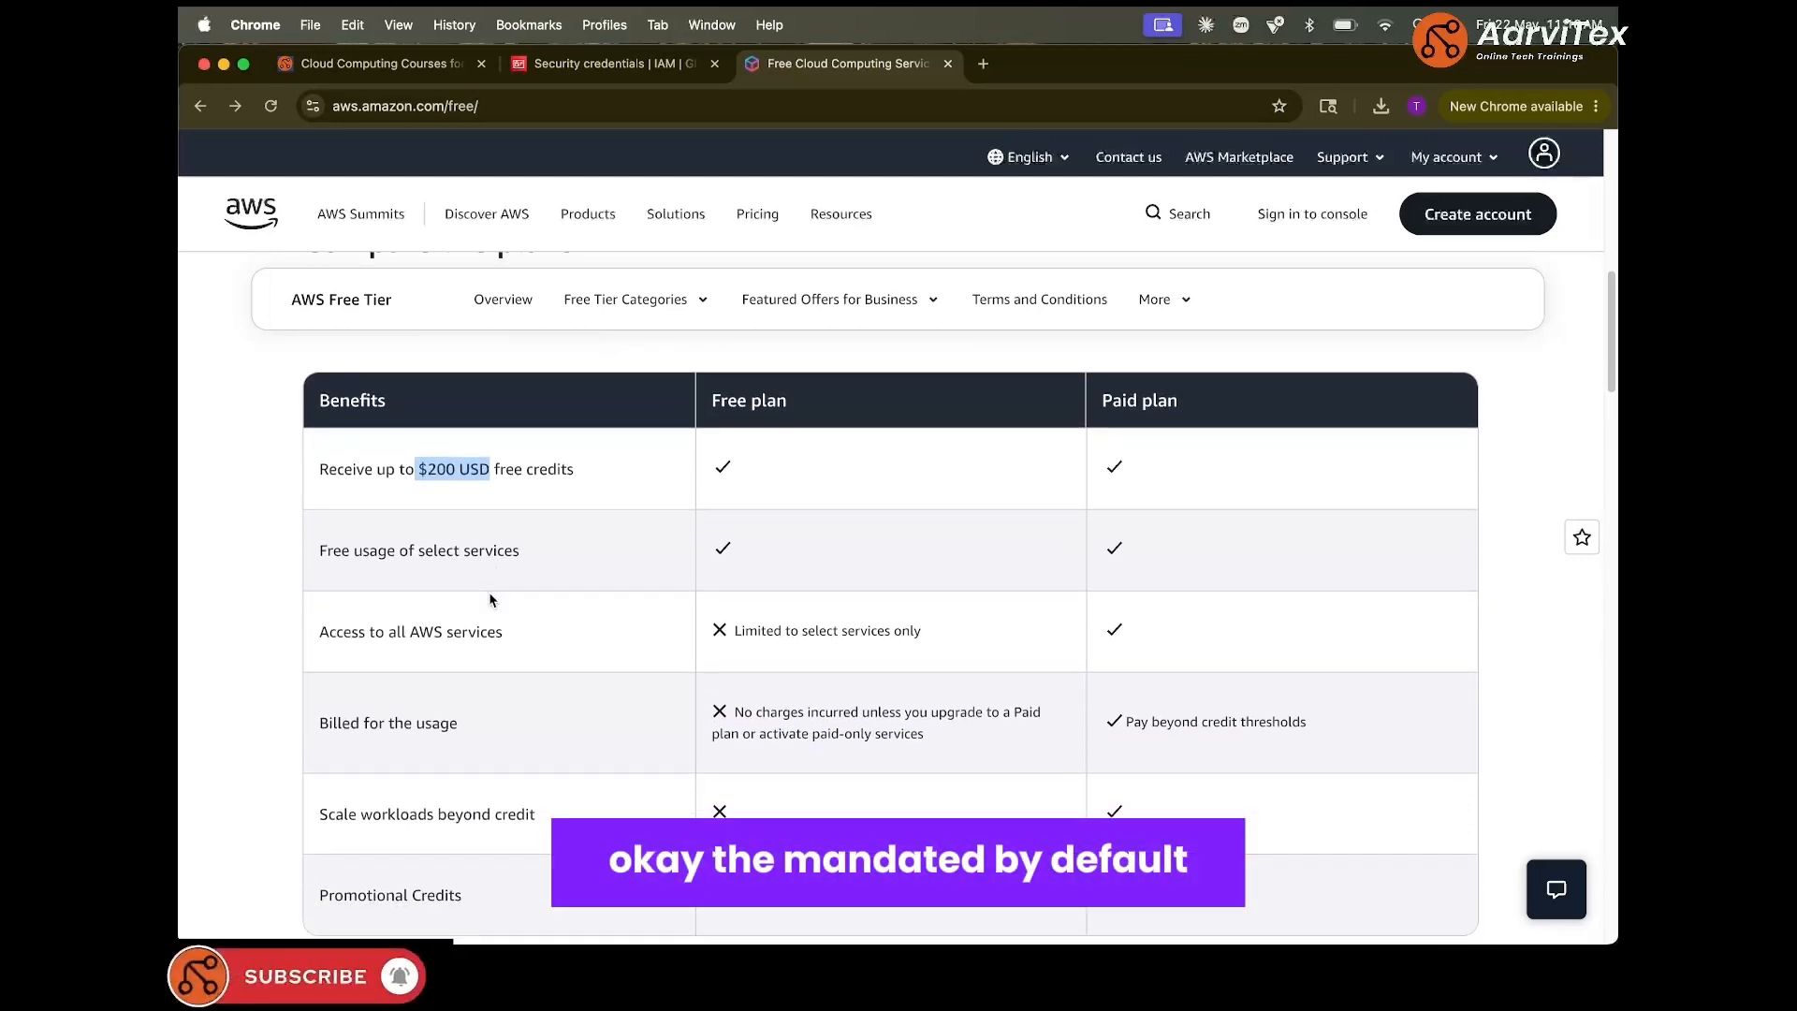
scroll(490, 600, down, 2)
scroll(489, 600, down, 5)
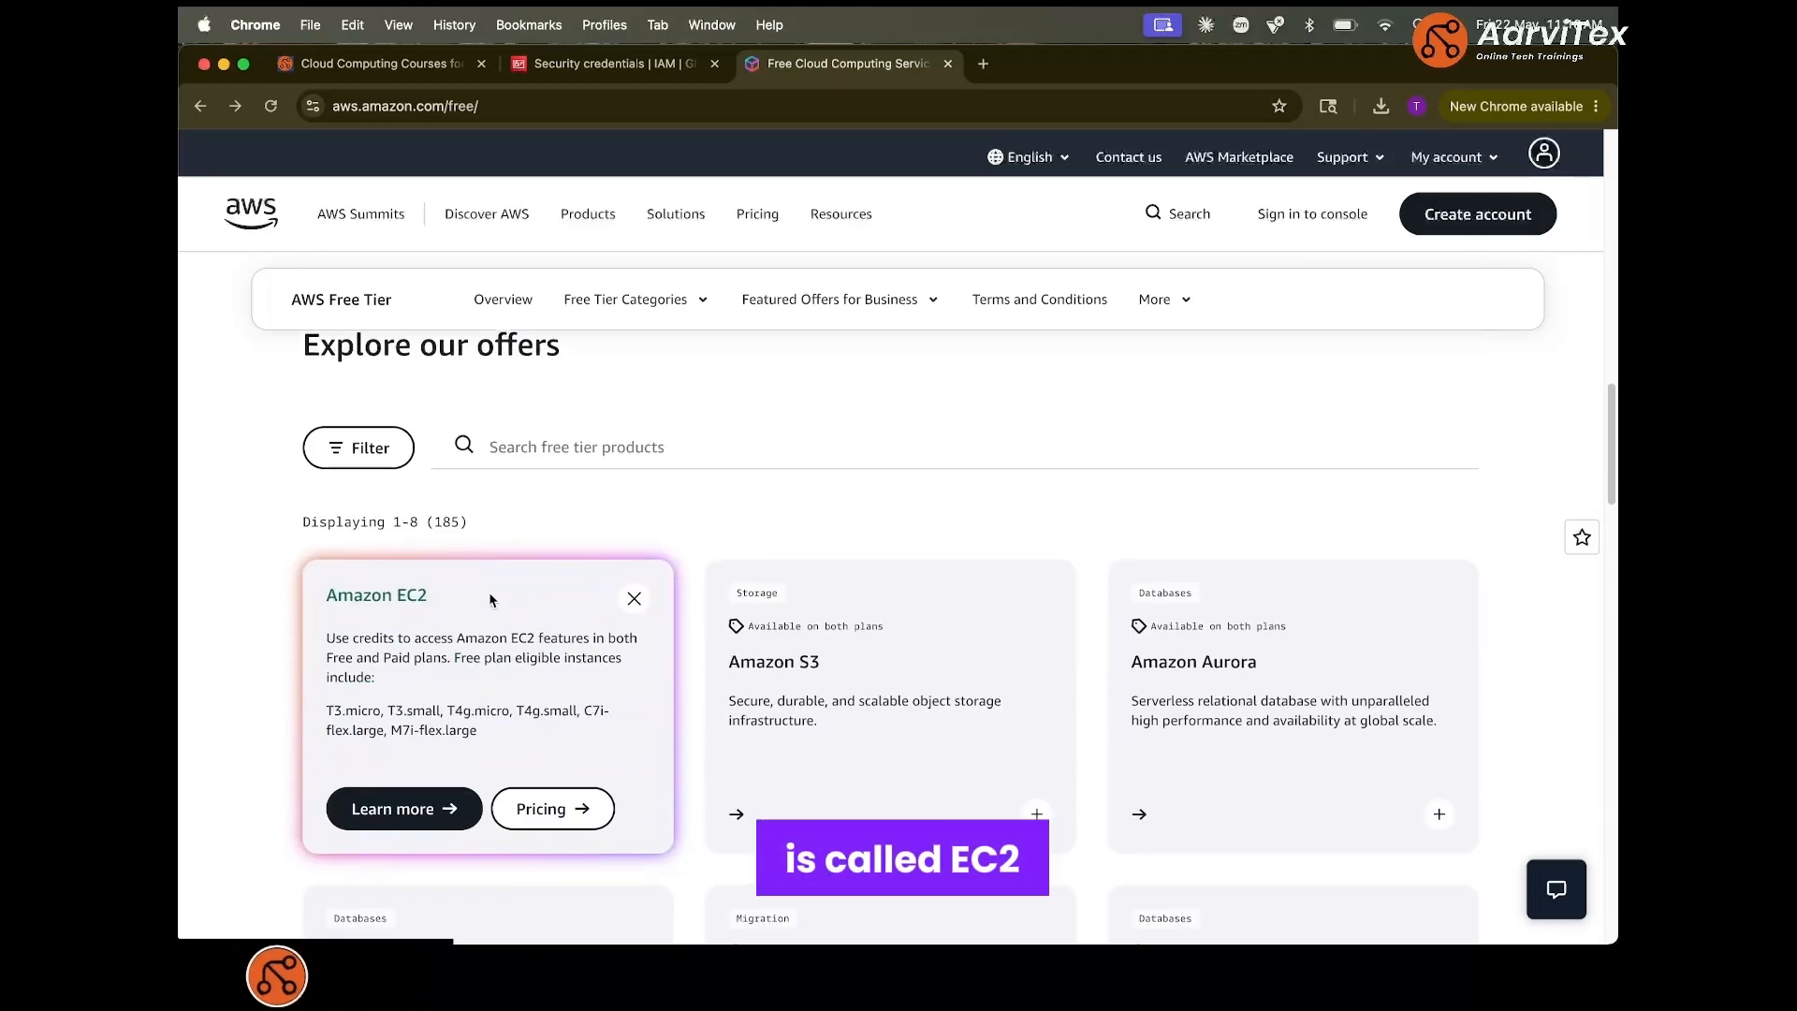